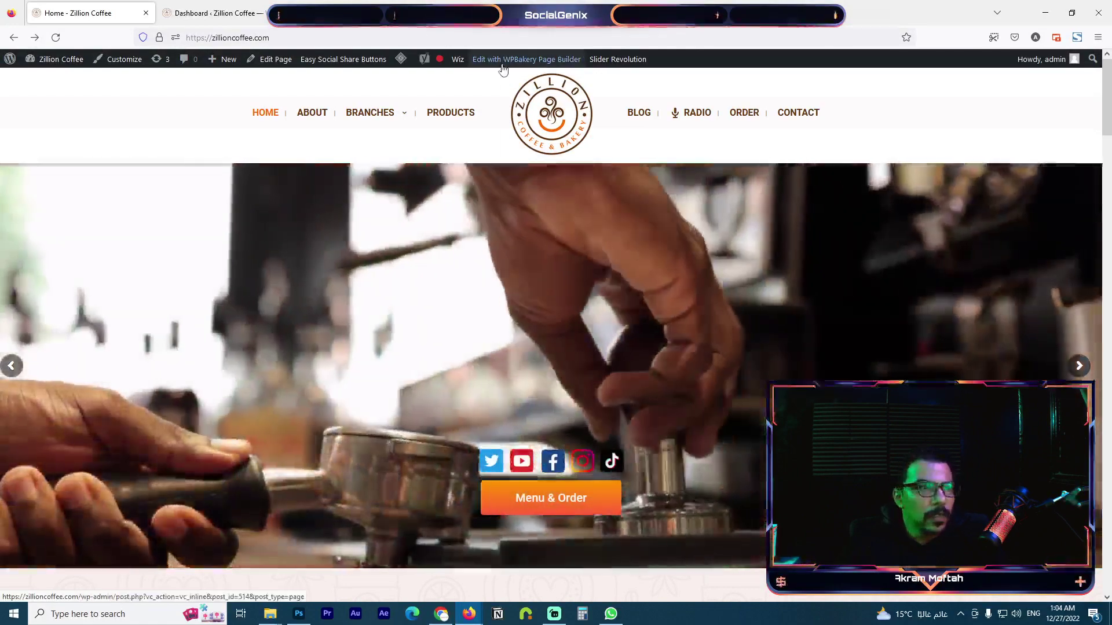
- Open the home page in the WPBakery frontend editor in a separate browser tab and switch to it
{"action": "right_click", "coordinate": [503, 69]}
{"action": "left_click", "coordinate": [524, 77]}
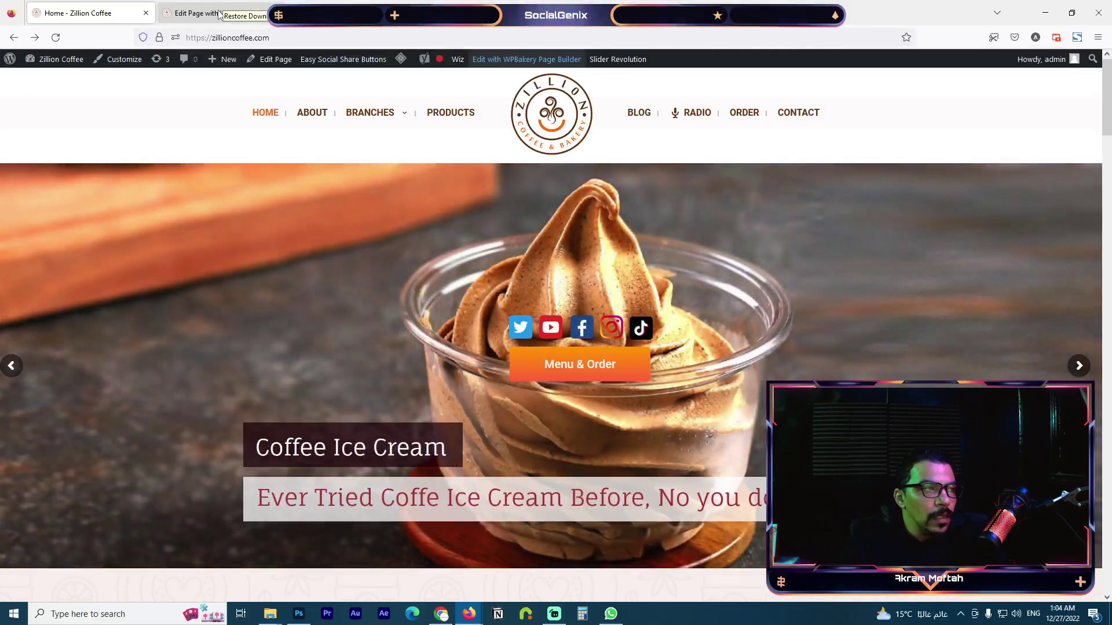
{"action": "left_click", "coordinate": [217, 12]}
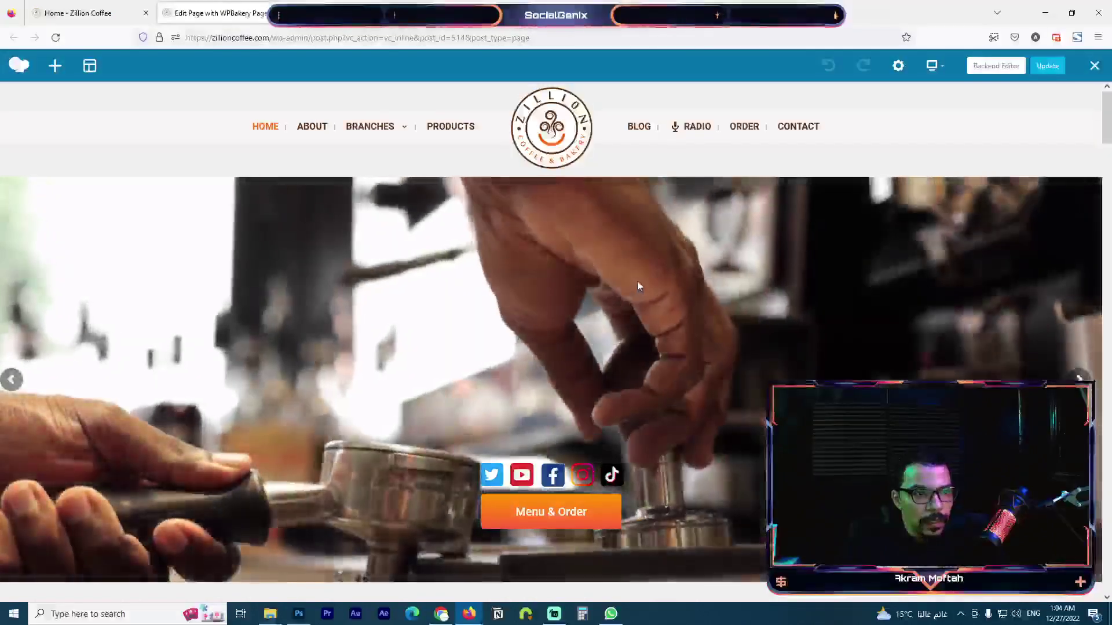
- Examine the home page sections in the frontend editor, from the slider and product categories to Our Signature Products
{"action": "scroll", "coordinate": [639, 301], "scroll_direction": "down", "scroll_amount": 3}
{"action": "scroll", "coordinate": [640, 301], "scroll_direction": "down", "scroll_amount": 4}
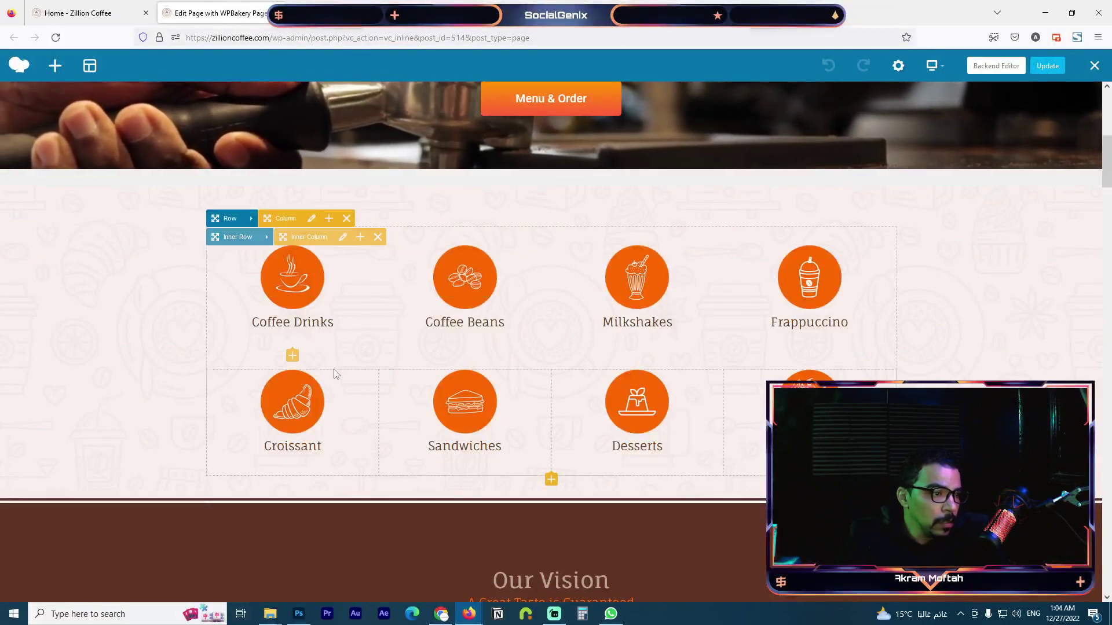
{"action": "scroll", "coordinate": [382, 397], "scroll_direction": "down", "scroll_amount": 6}
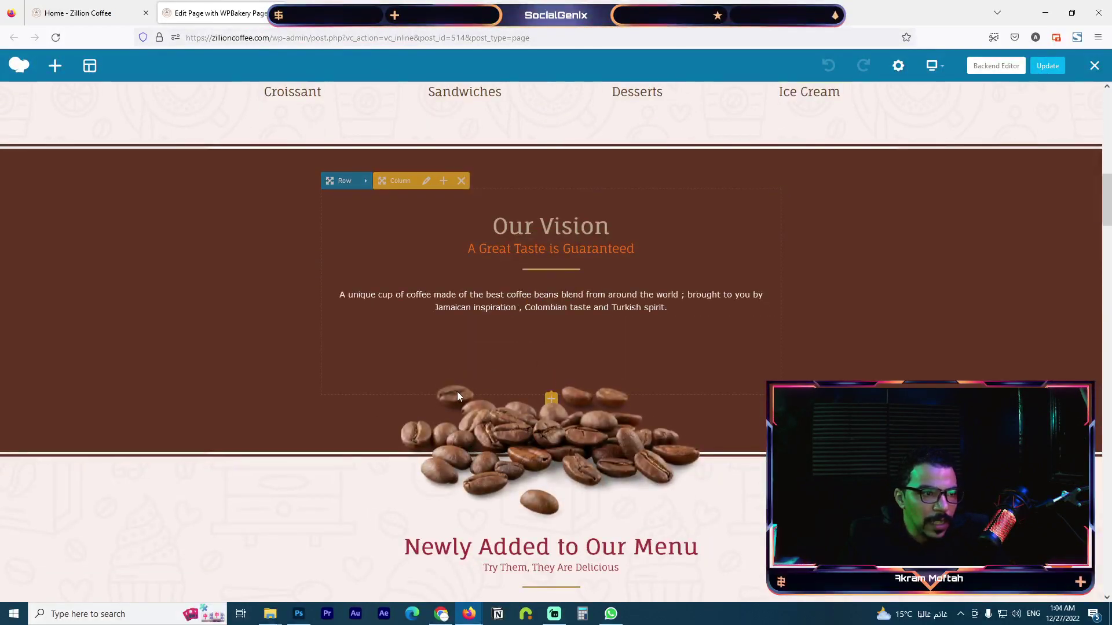
{"action": "scroll", "coordinate": [517, 406], "scroll_direction": "down", "scroll_amount": 4}
{"action": "scroll", "coordinate": [655, 409], "scroll_direction": "down", "scroll_amount": 2}
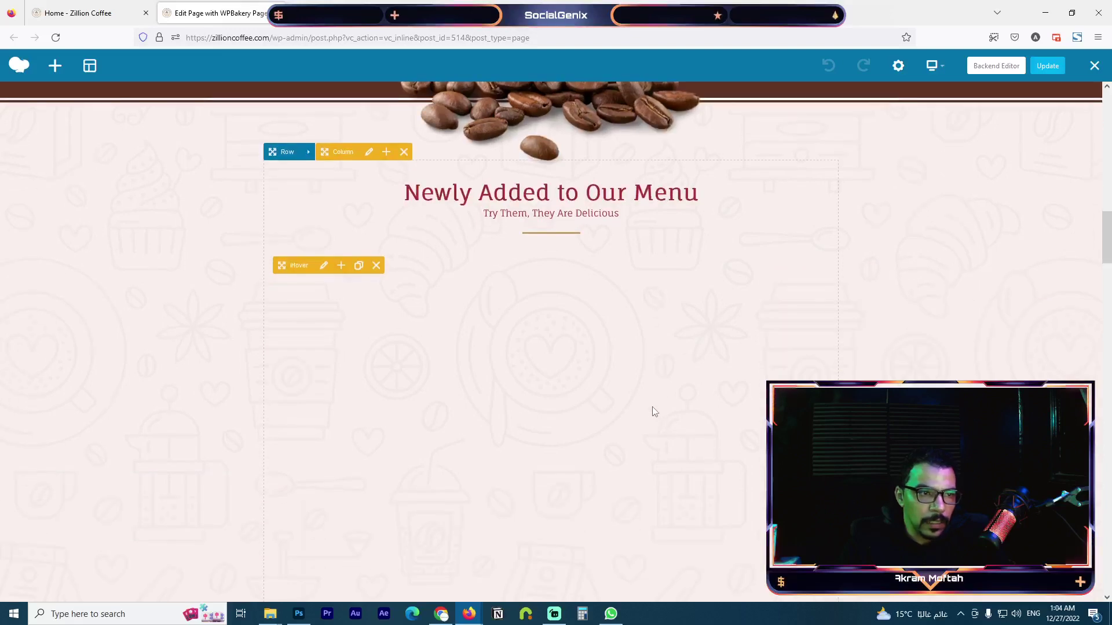
{"action": "scroll", "coordinate": [641, 390], "scroll_direction": "down", "scroll_amount": 2}
{"action": "scroll", "coordinate": [596, 372], "scroll_direction": "up", "scroll_amount": 6}
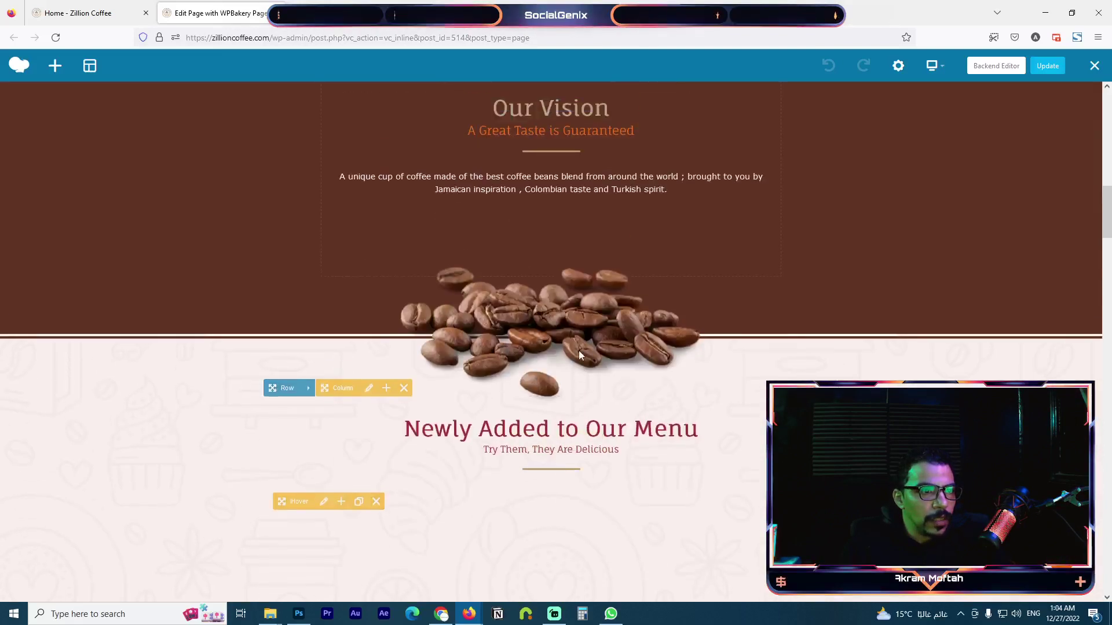
{"action": "scroll", "coordinate": [582, 338], "scroll_direction": "down", "scroll_amount": 10}
{"action": "scroll", "coordinate": [555, 386], "scroll_direction": "down", "scroll_amount": 5}
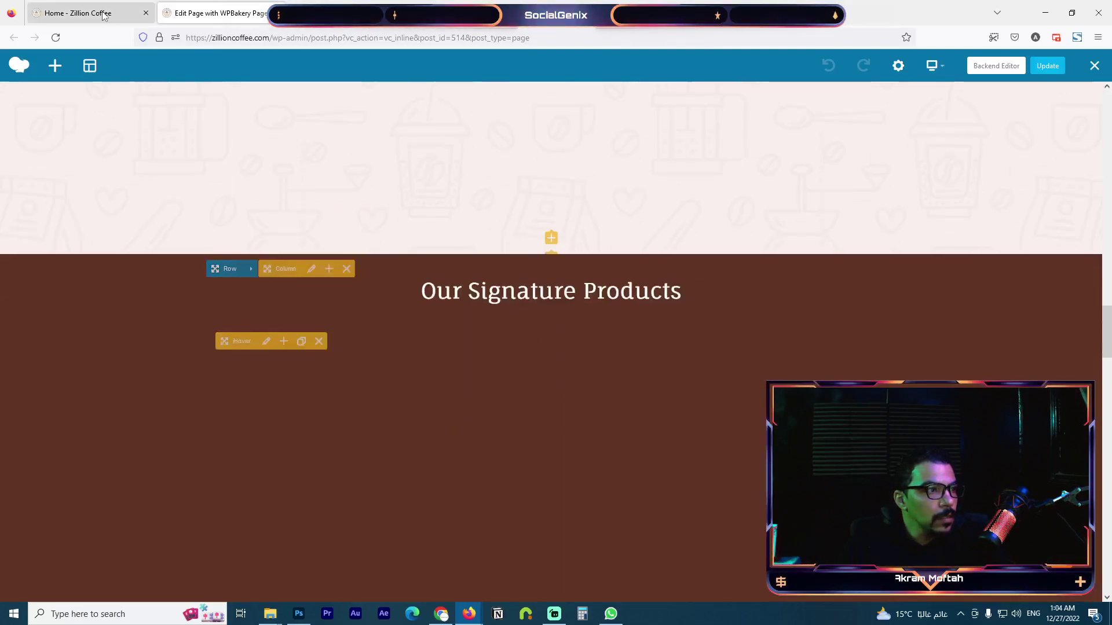
- Open the home page in the WPBakery backend editor and review its rows from the info boxes to Our Branches
{"action": "left_click", "coordinate": [87, 13]}
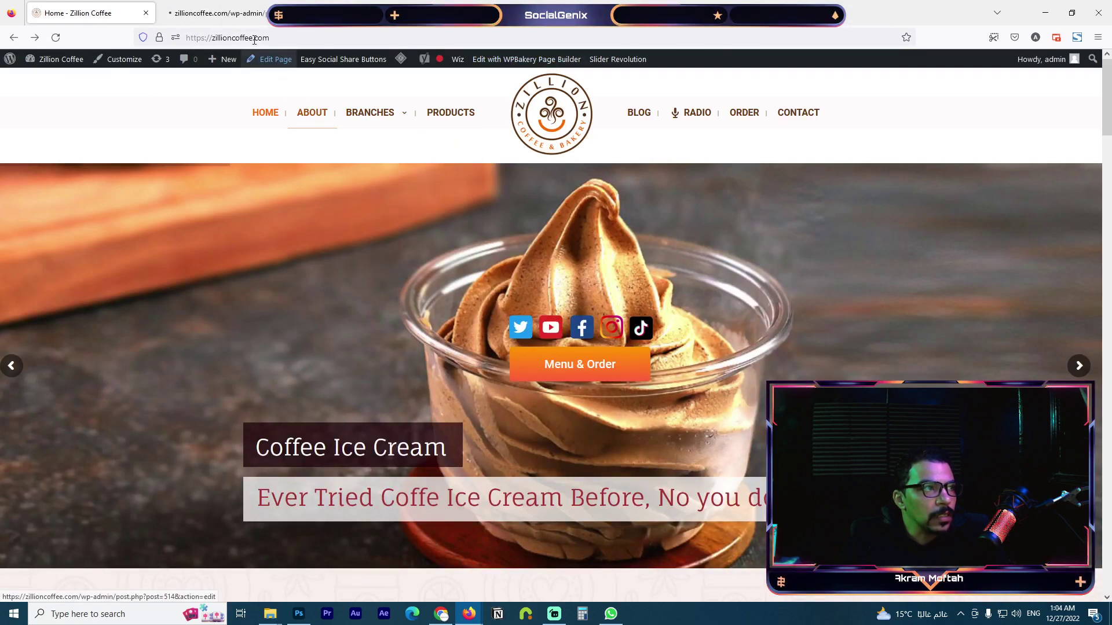
{"action": "left_click", "coordinate": [211, 12]}
{"action": "mouse_move", "coordinate": [276, 138]}
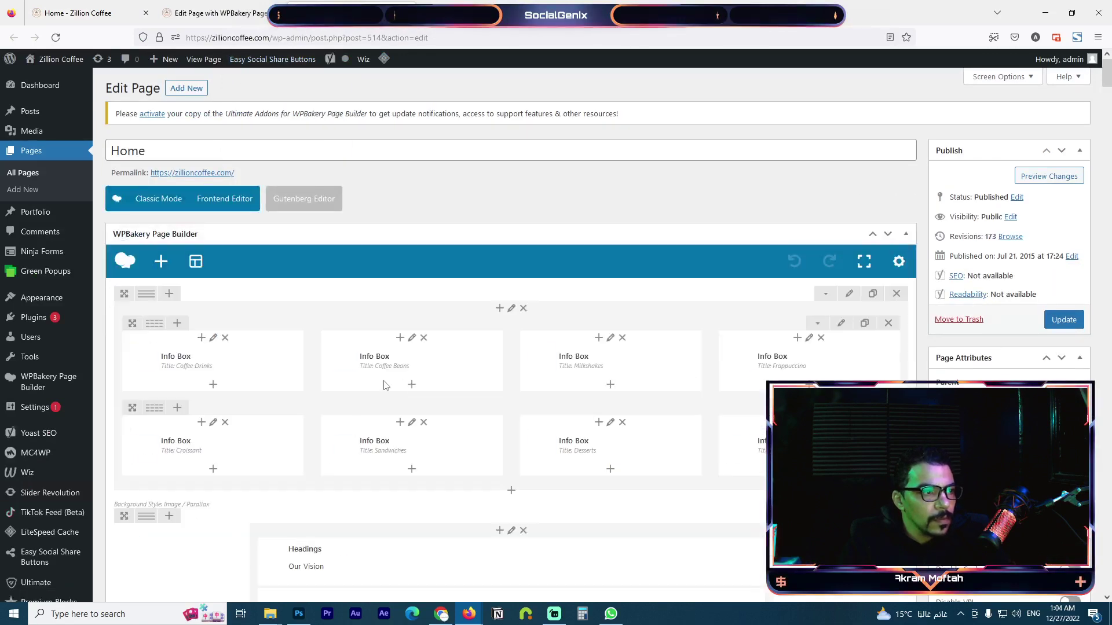
{"action": "scroll", "coordinate": [521, 359], "scroll_direction": "down", "scroll_amount": 5}
{"action": "scroll", "coordinate": [695, 324], "scroll_direction": "up", "scroll_amount": 4}
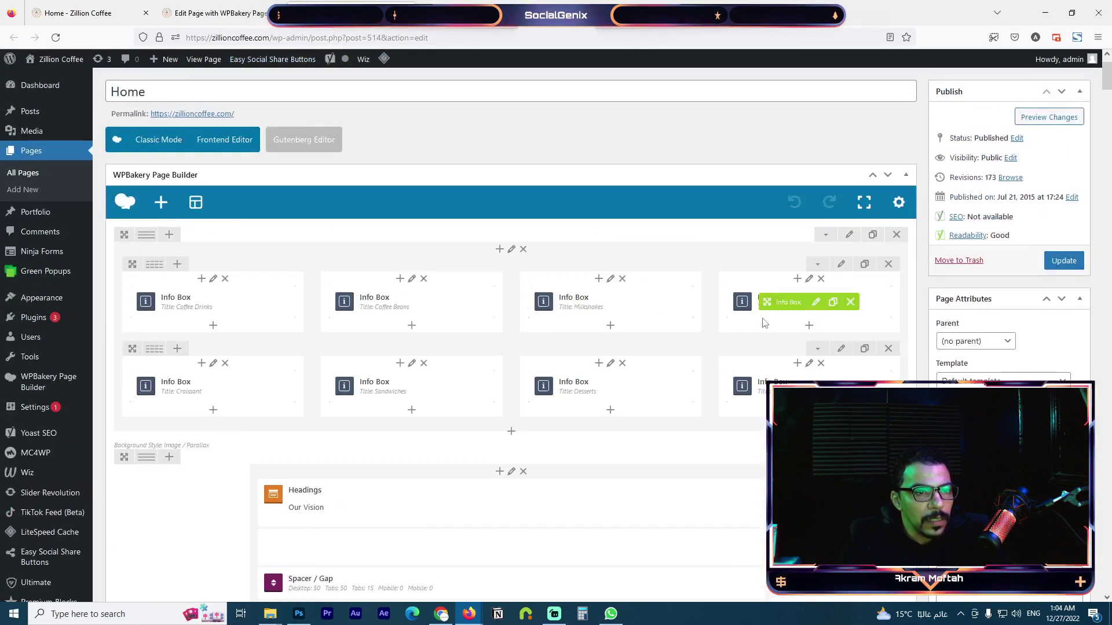
{"action": "scroll", "coordinate": [666, 388], "scroll_direction": "down", "scroll_amount": 6}
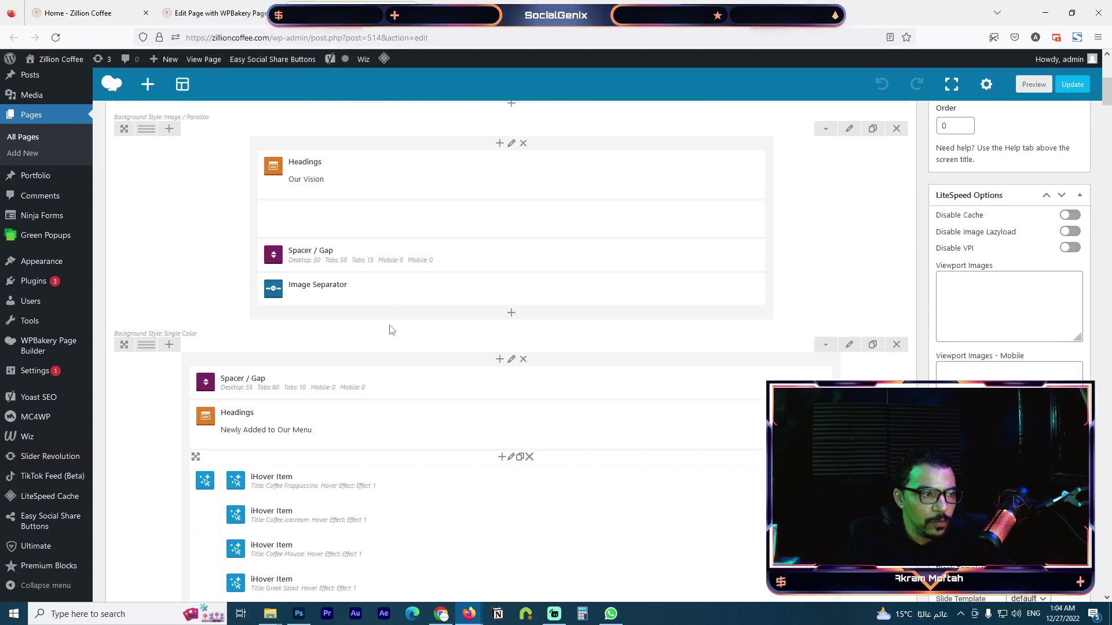
{"action": "scroll", "coordinate": [390, 316], "scroll_direction": "down", "scroll_amount": 6}
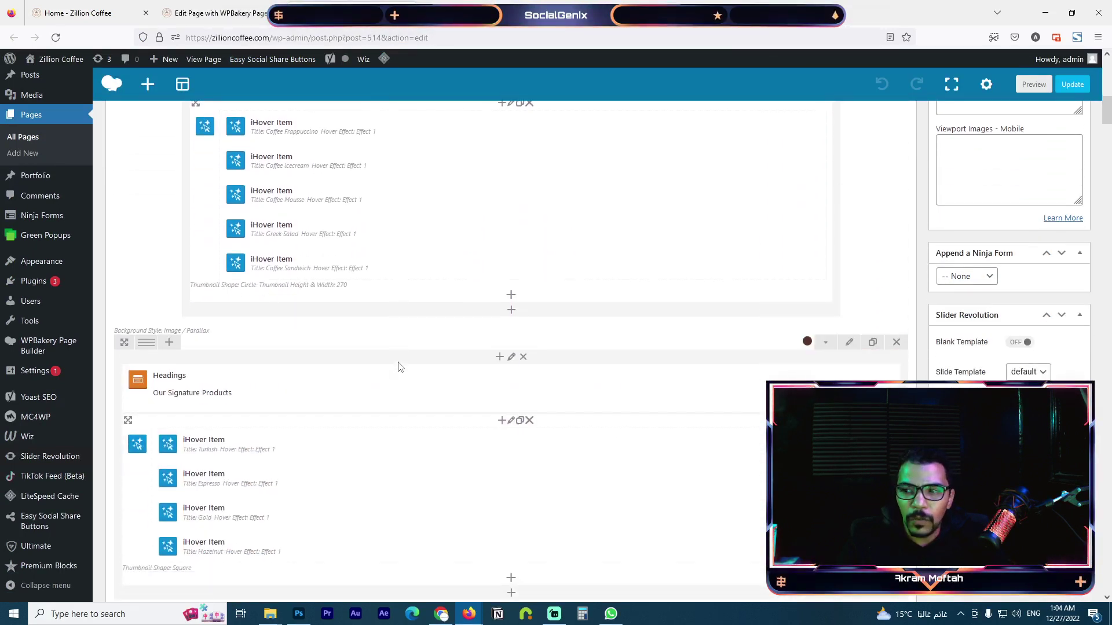
{"action": "scroll", "coordinate": [414, 390], "scroll_direction": "down", "scroll_amount": 2}
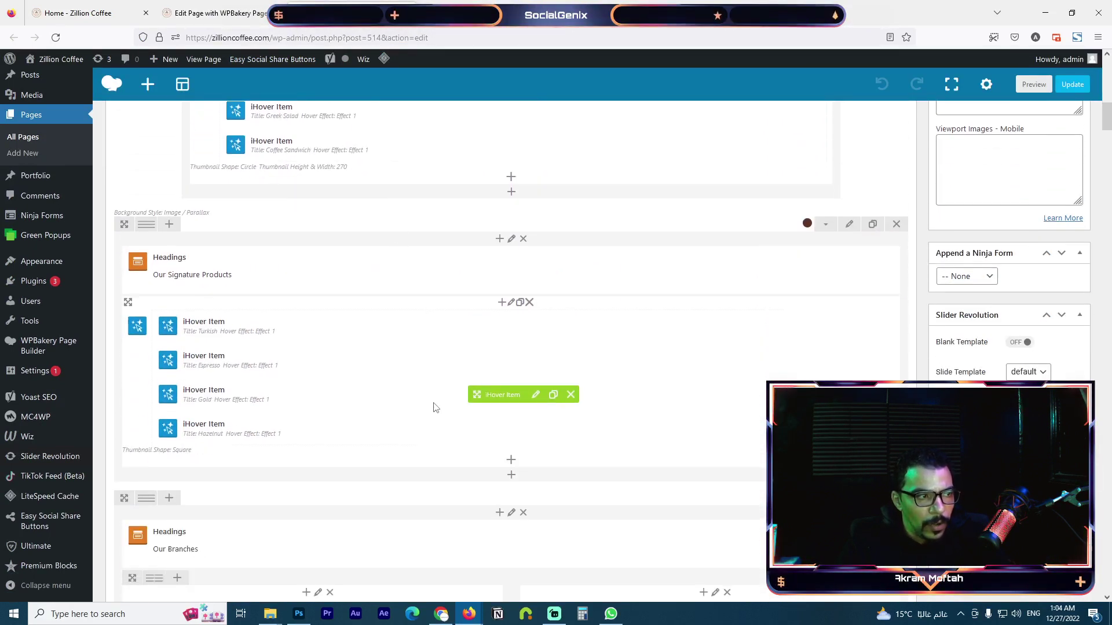
{"action": "scroll", "coordinate": [436, 407], "scroll_direction": "down", "scroll_amount": 7}
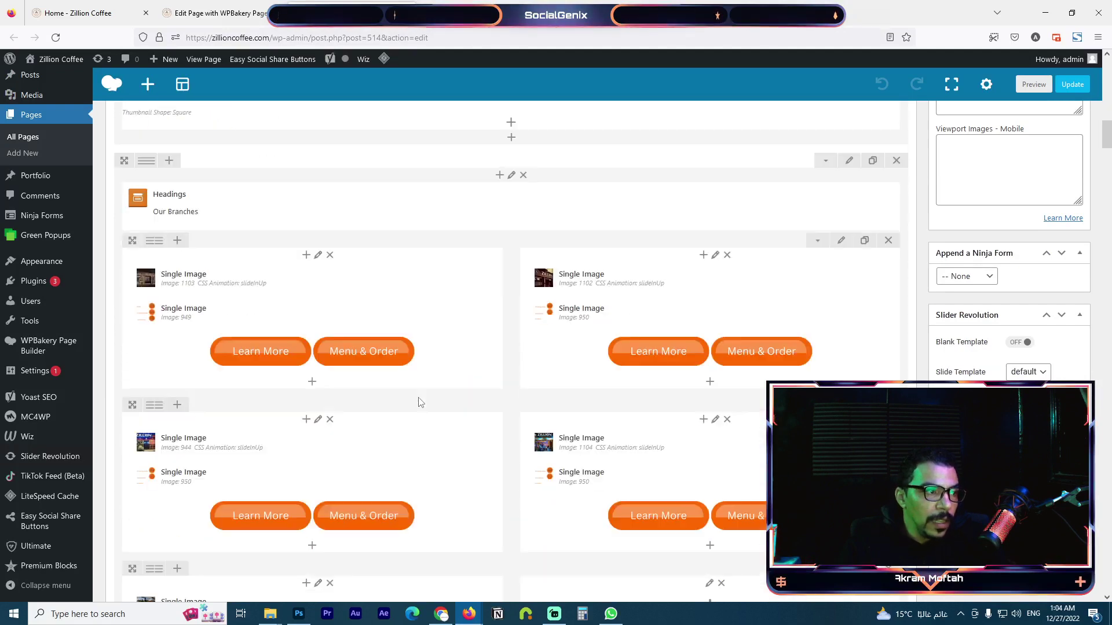
{"action": "scroll", "coordinate": [469, 370], "scroll_direction": "up", "scroll_amount": 20}
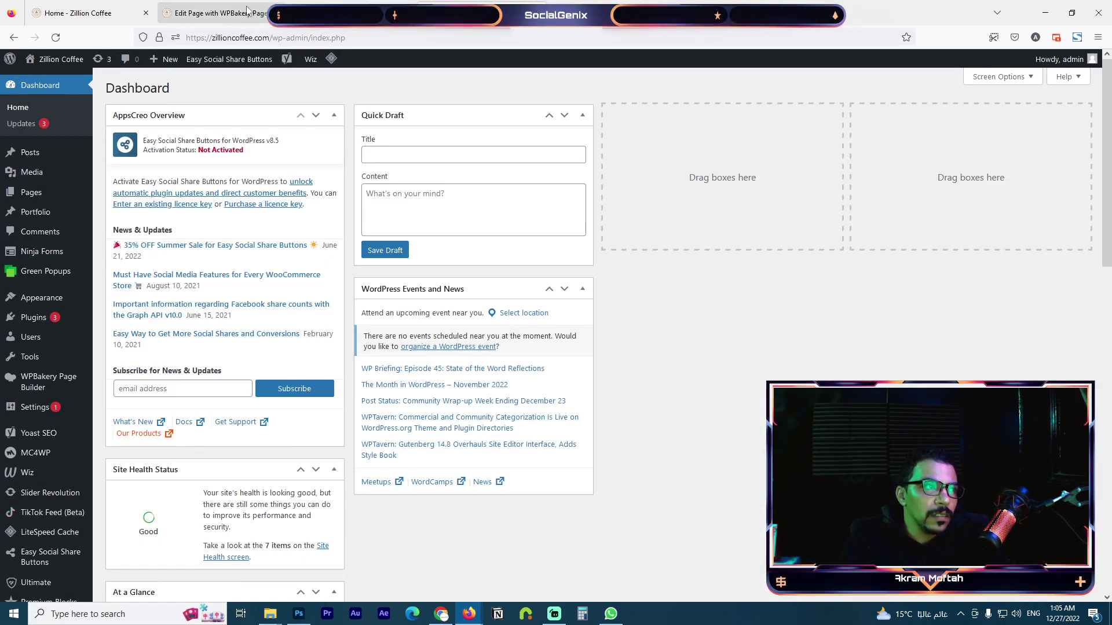
- Display the list of all site pages and open the About page for editing
{"action": "mouse_move", "coordinate": [46, 195]}
{"action": "left_click", "coordinate": [164, 197]}
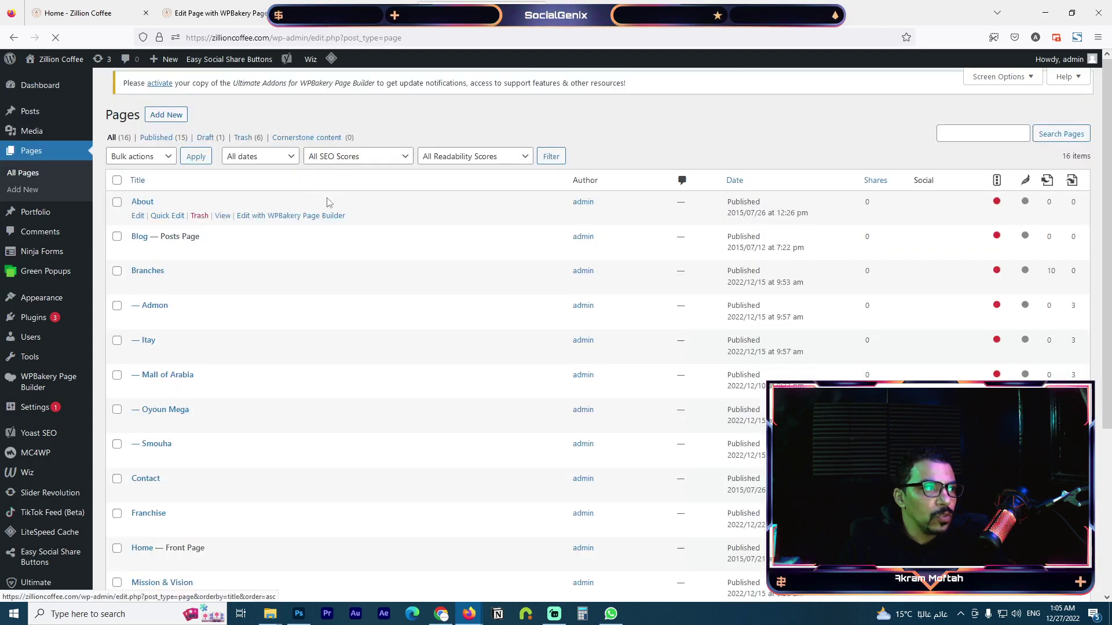
{"action": "scroll", "coordinate": [272, 240], "scroll_direction": "down", "scroll_amount": 4}
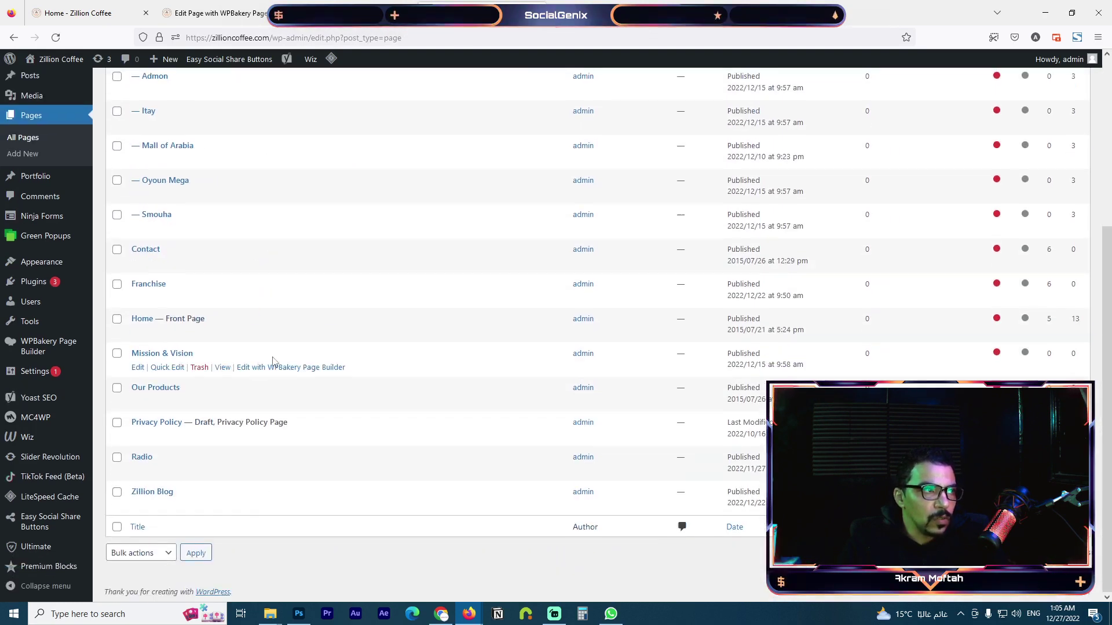
{"action": "scroll", "coordinate": [171, 136], "scroll_direction": "up", "scroll_amount": 5}
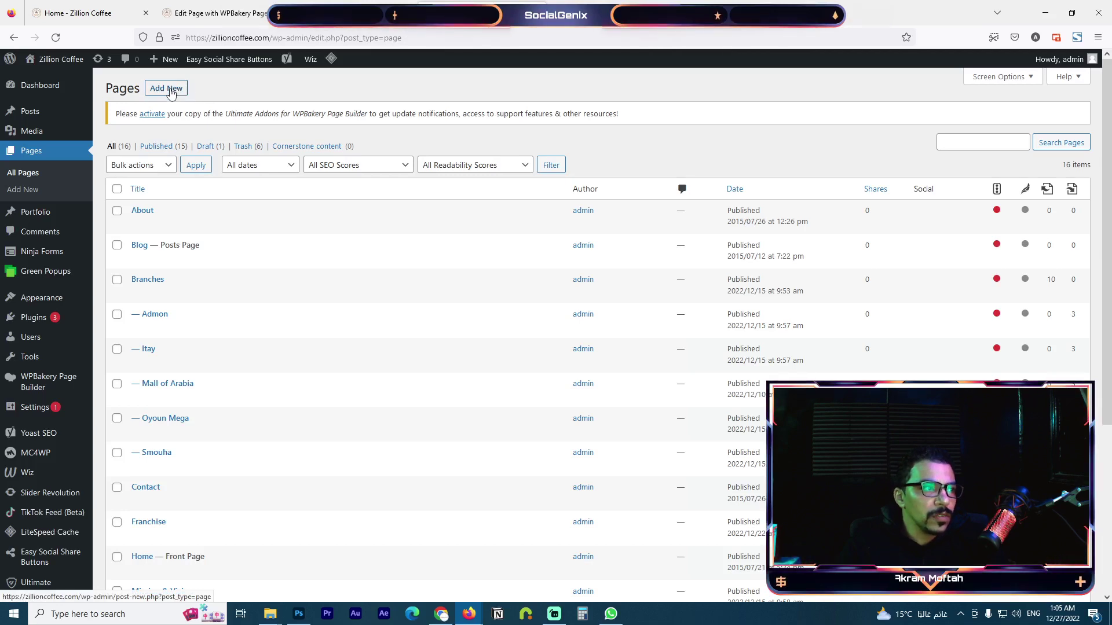
{"action": "scroll", "coordinate": [156, 278], "scroll_direction": "down", "scroll_amount": 2}
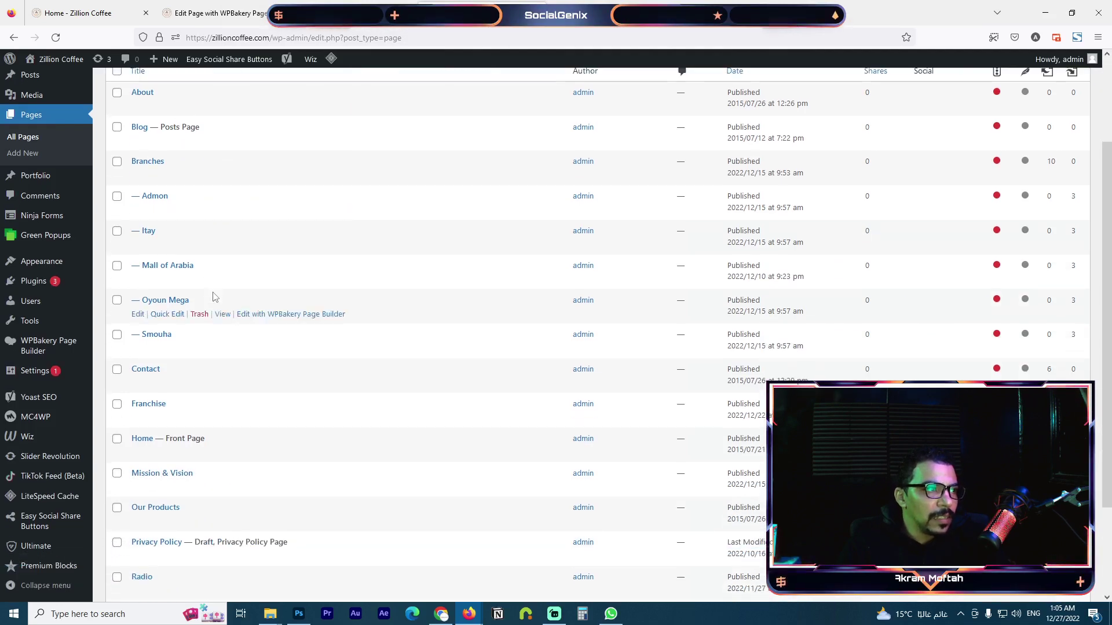
{"action": "scroll", "coordinate": [155, 237], "scroll_direction": "up", "scroll_amount": 2}
{"action": "left_click", "coordinate": [139, 226]}
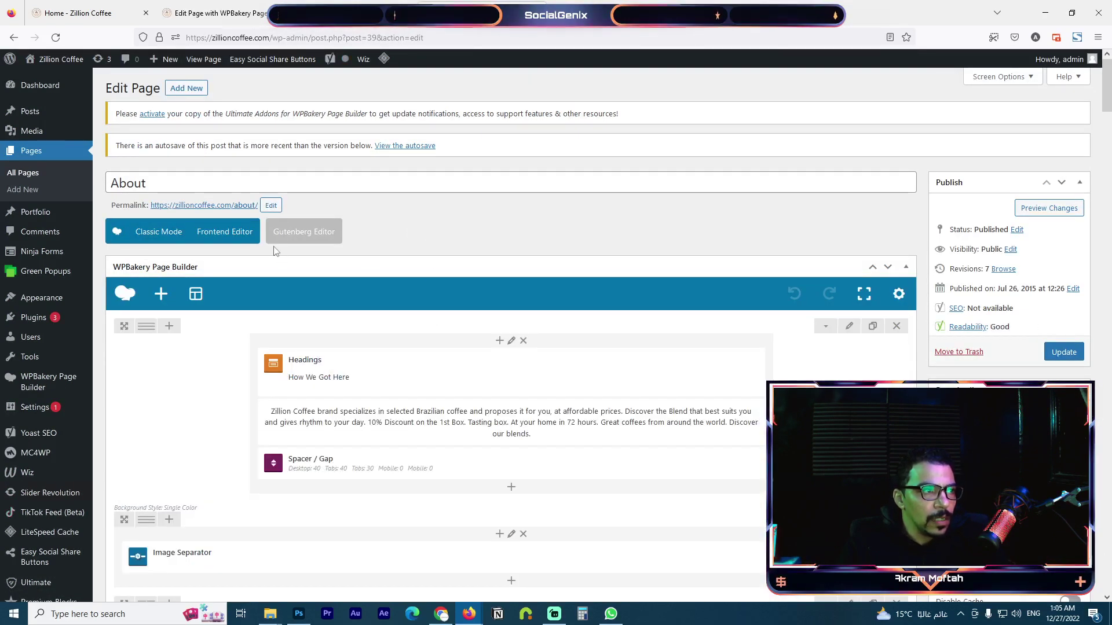
- Switch the About page to Classic Mode and read through its shortcode content
{"action": "left_click", "coordinate": [145, 238]}
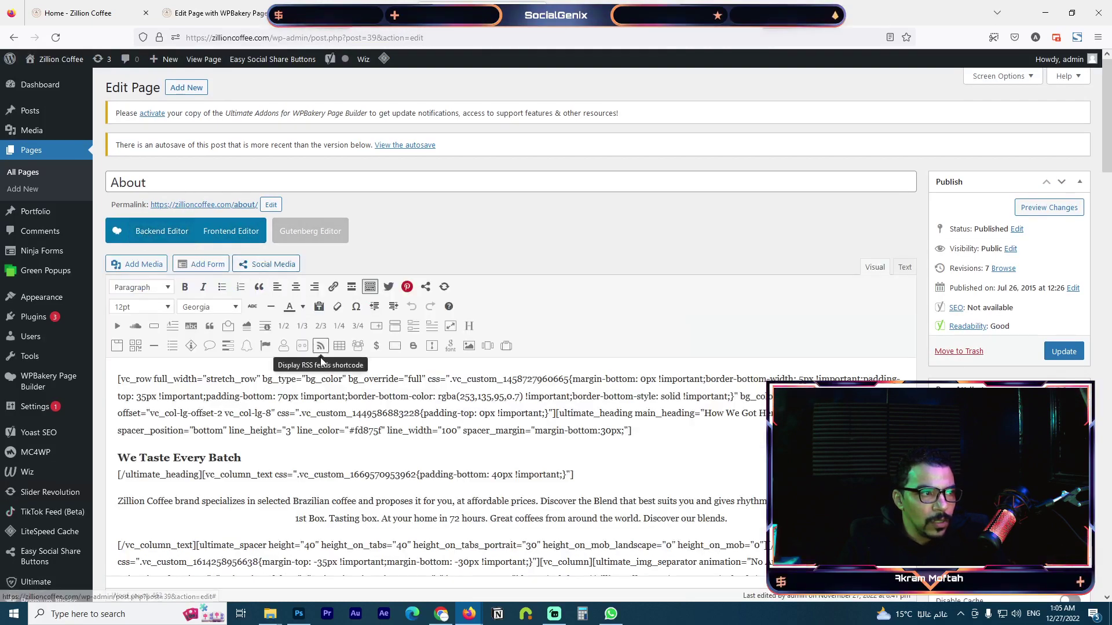
{"action": "scroll", "coordinate": [513, 417], "scroll_direction": "down", "scroll_amount": 5}
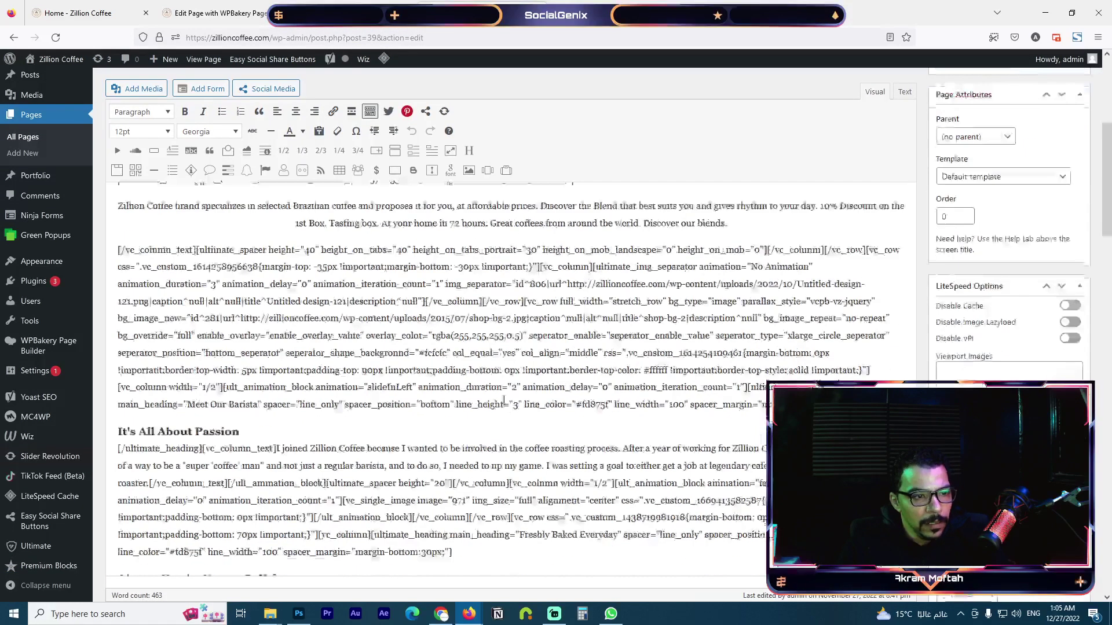
{"action": "scroll", "coordinate": [494, 387], "scroll_direction": "down", "scroll_amount": 3}
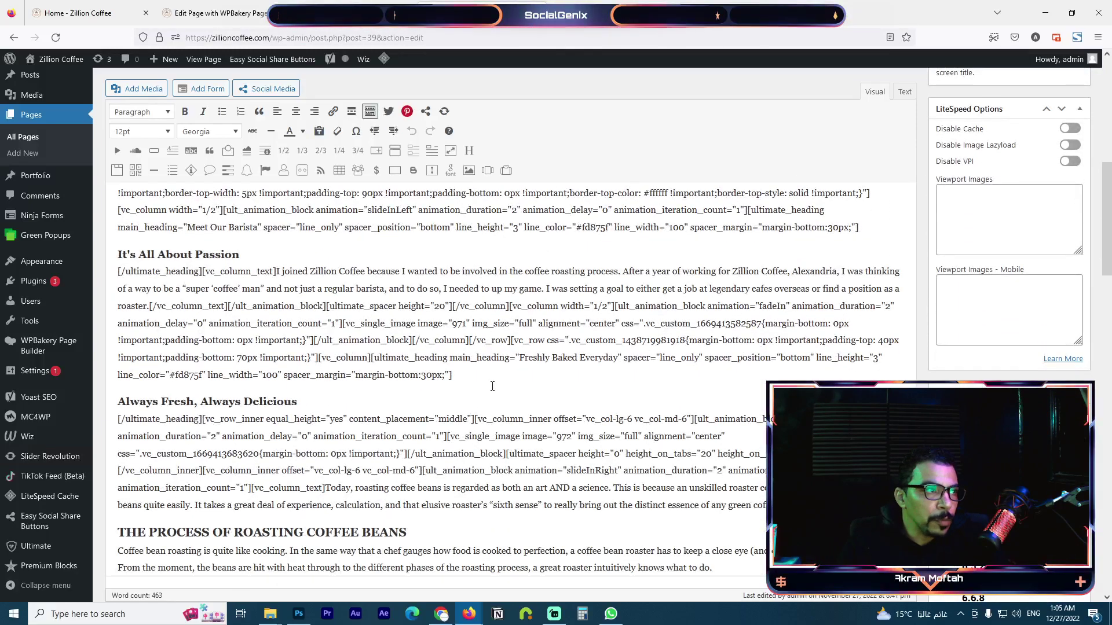
{"action": "scroll", "coordinate": [492, 386], "scroll_direction": "up", "scroll_amount": 10}
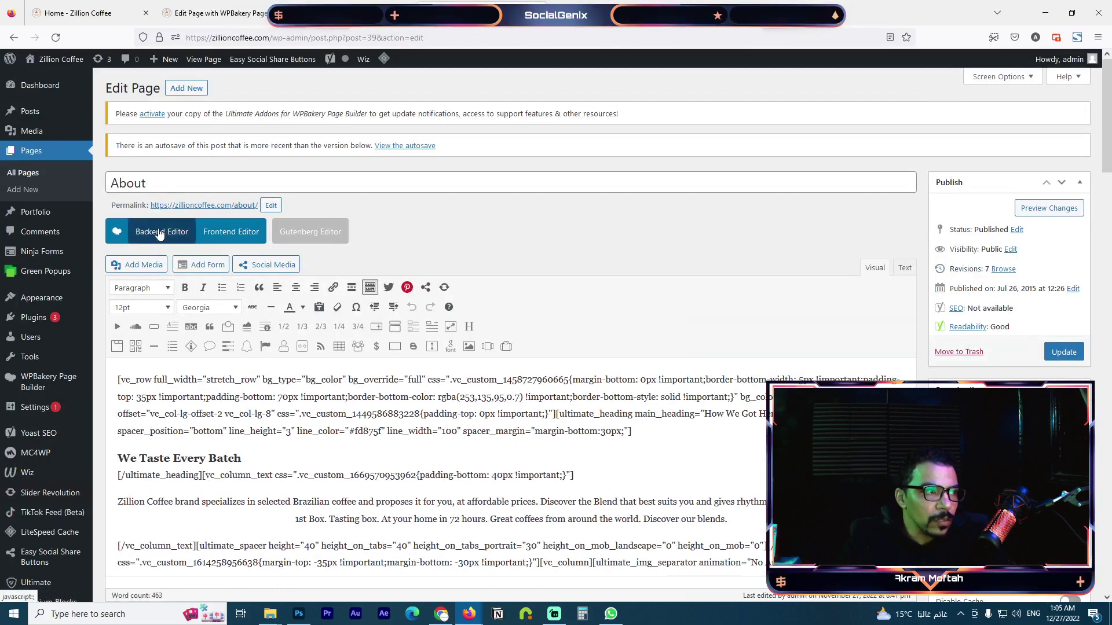
- Return the About page to the backend editor and review its rows through Awards and Recognitions
{"action": "left_click", "coordinate": [169, 235]}
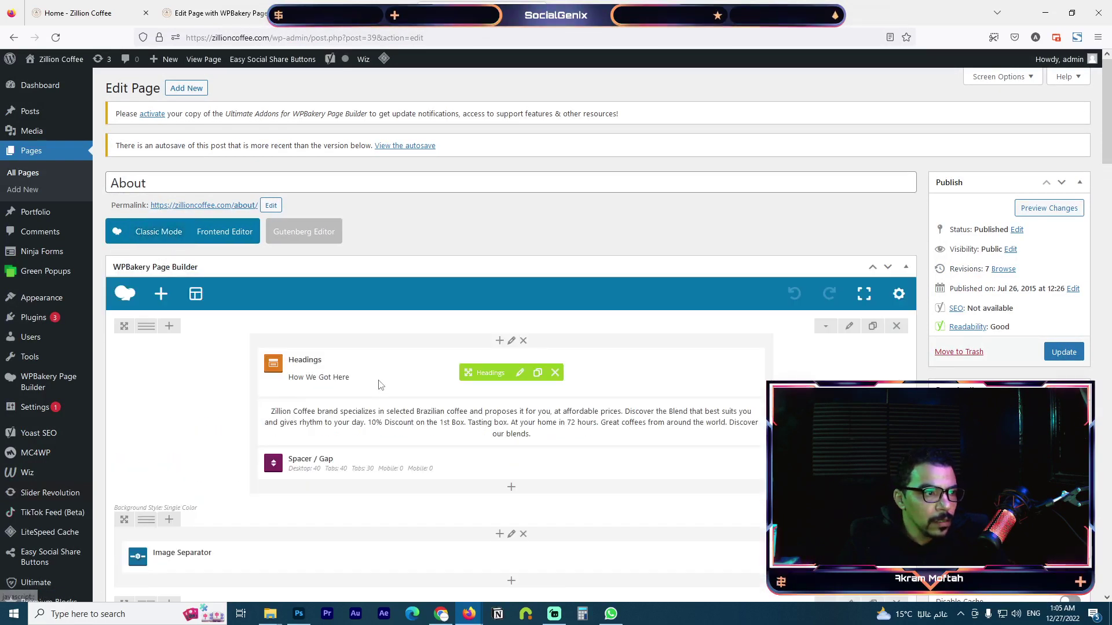
{"action": "scroll", "coordinate": [510, 383], "scroll_direction": "down", "scroll_amount": 3}
{"action": "scroll", "coordinate": [530, 402], "scroll_direction": "down", "scroll_amount": 5}
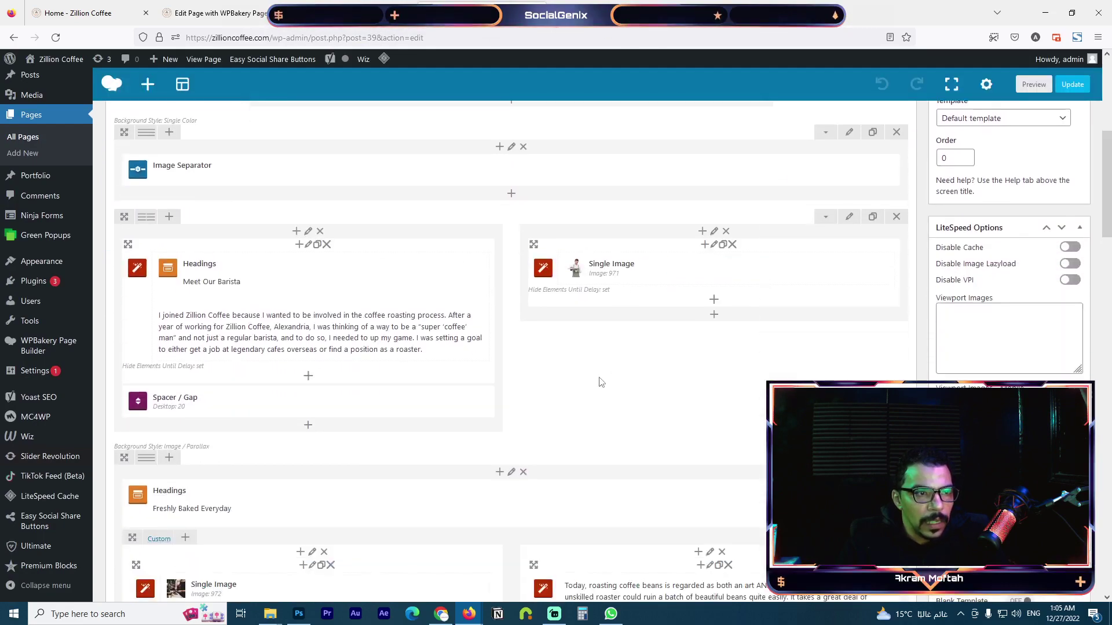
{"action": "scroll", "coordinate": [549, 353], "scroll_direction": "down", "scroll_amount": 12}
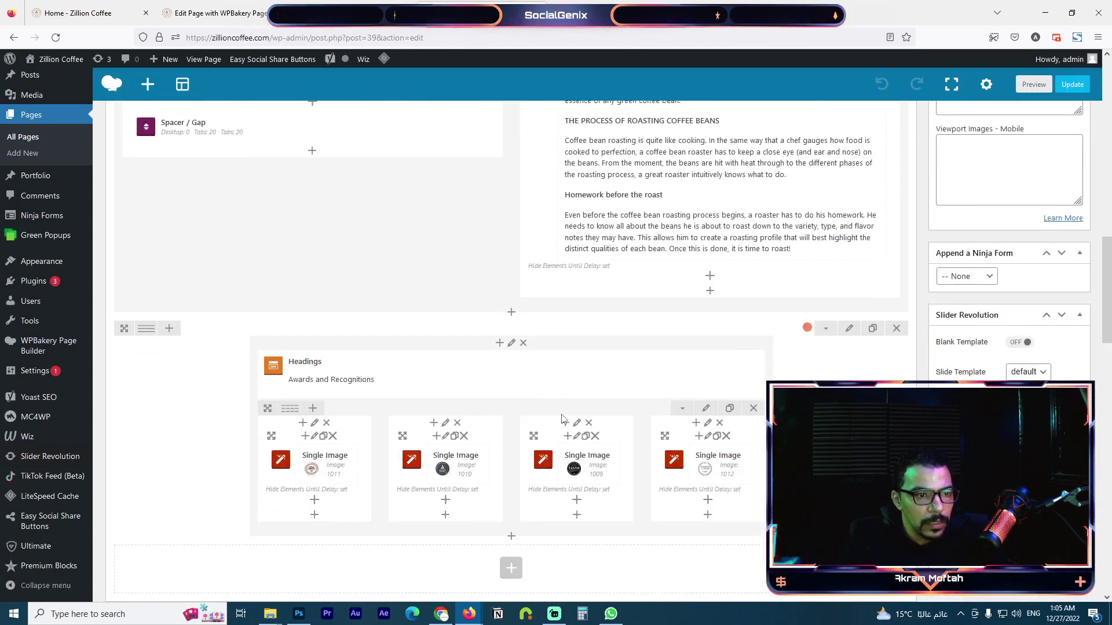
{"action": "scroll", "coordinate": [501, 424], "scroll_direction": "down", "scroll_amount": 6}
{"action": "scroll", "coordinate": [601, 325], "scroll_direction": "up", "scroll_amount": 20}
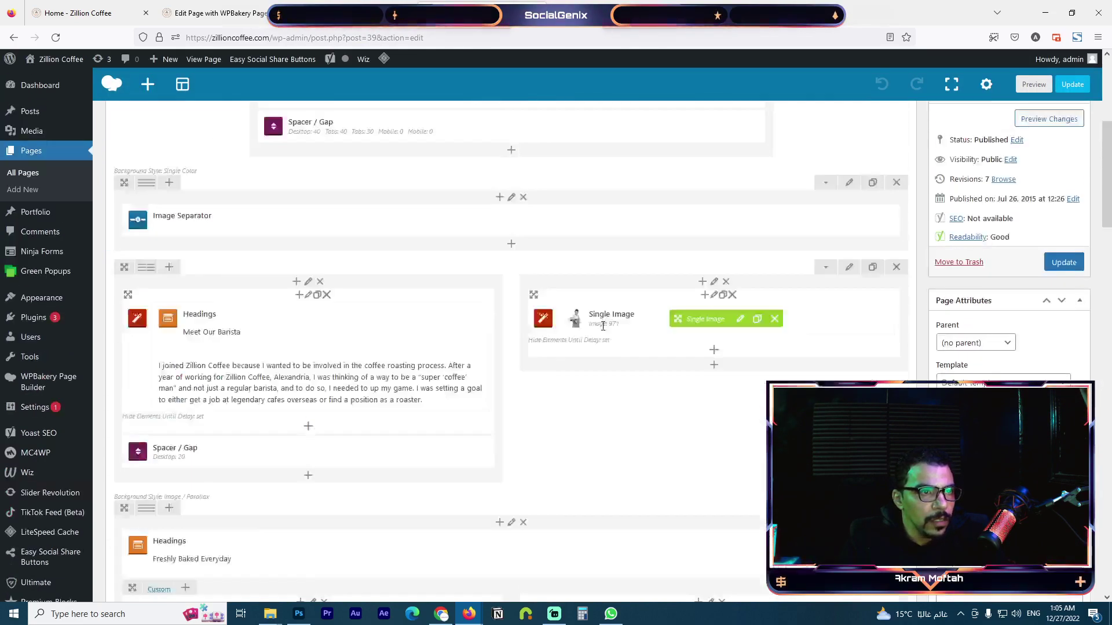
{"action": "scroll", "coordinate": [553, 345], "scroll_direction": "up", "scroll_amount": 5}
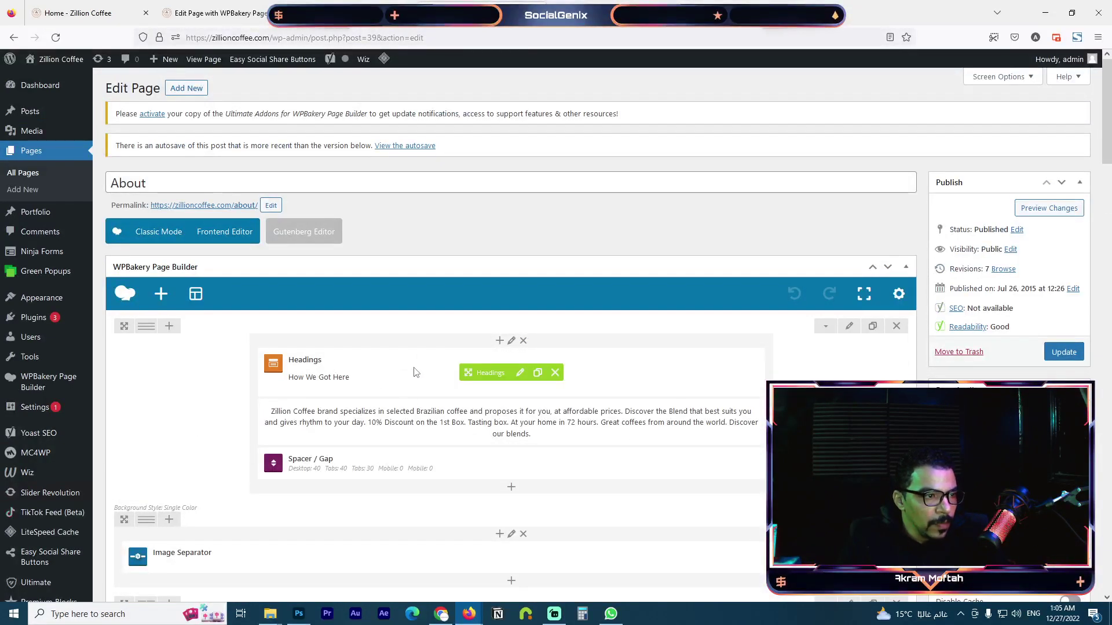
- Open the settings of the "How We Got Here" heading and display its sub-heading text editor
{"action": "left_click", "coordinate": [521, 374]}
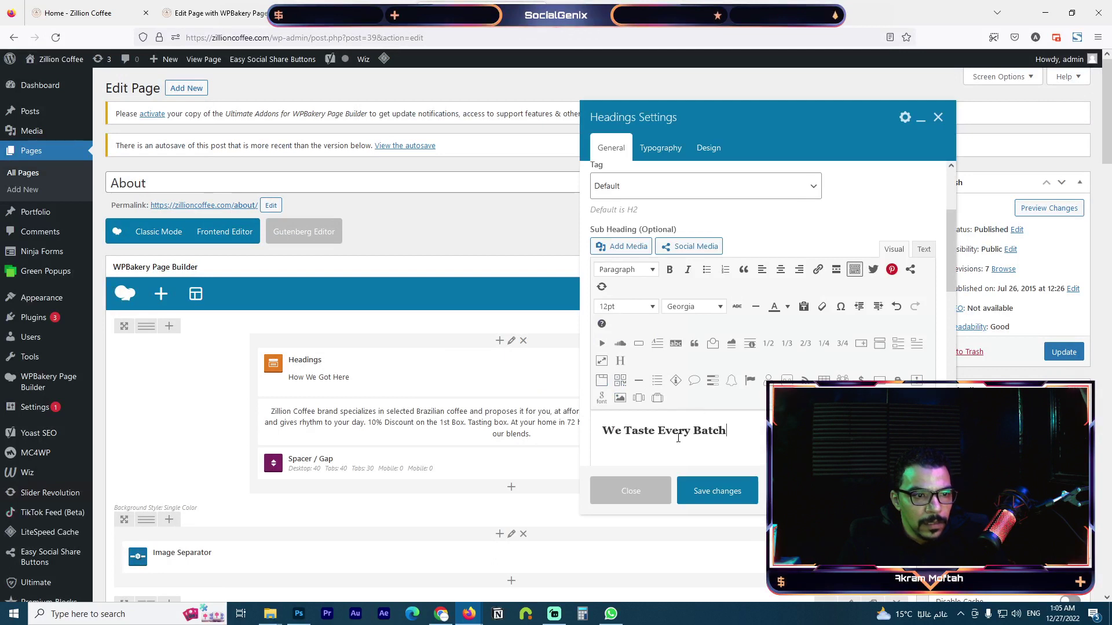
{"action": "scroll", "coordinate": [706, 427], "scroll_direction": "down", "scroll_amount": 1}
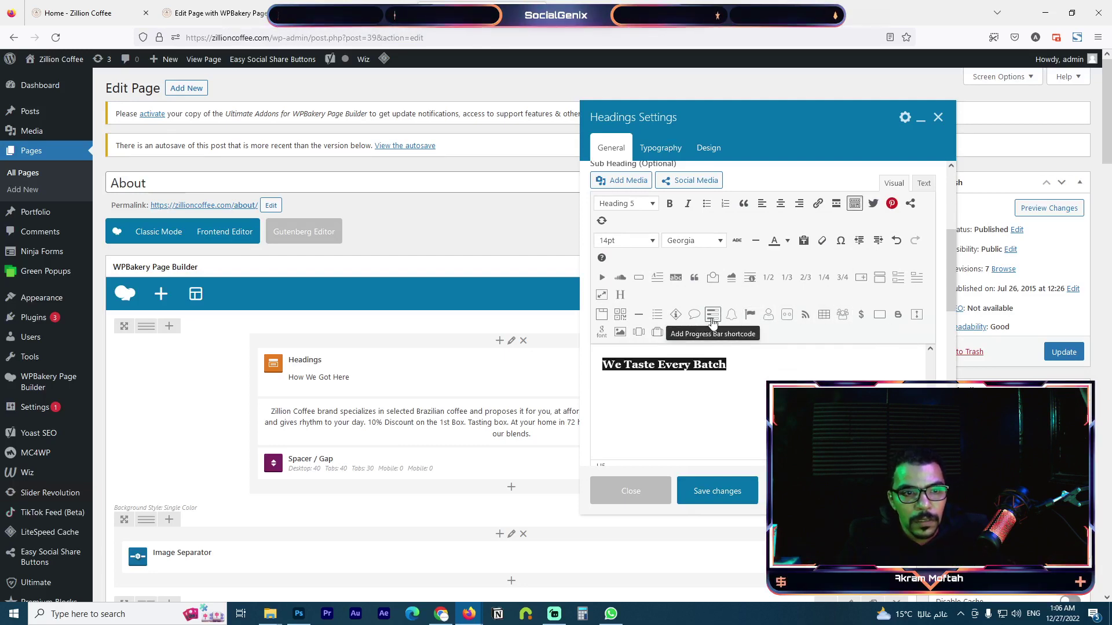
- Examine the Alert Box shortcode options, including the alert types, and close the dialog without inserting anything
{"action": "left_click", "coordinate": [732, 315]}
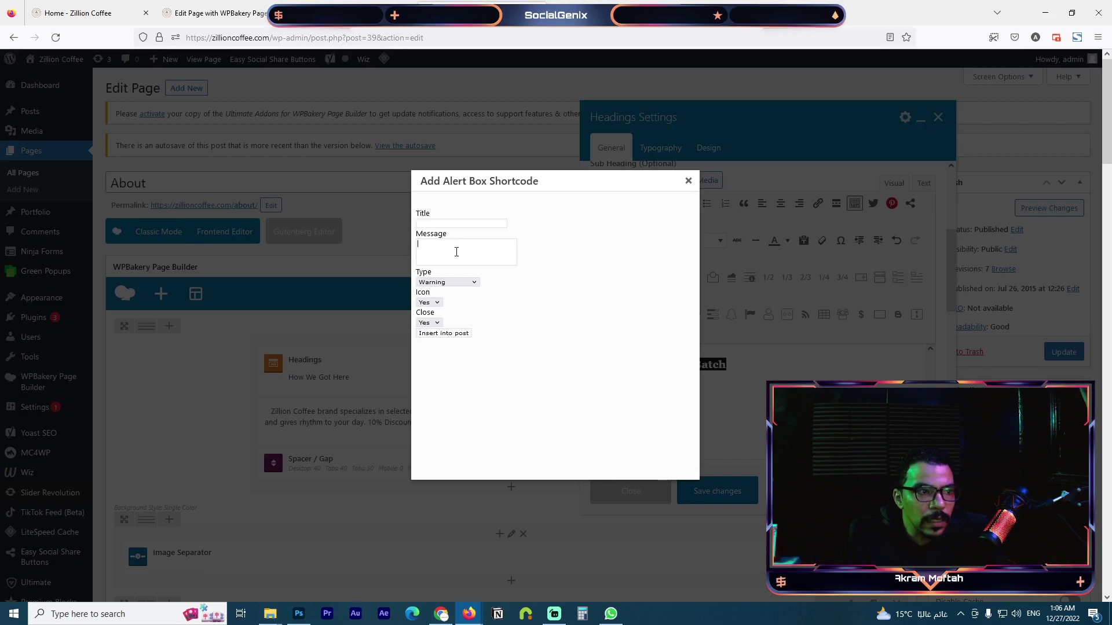
{"action": "left_click", "coordinate": [454, 283]}
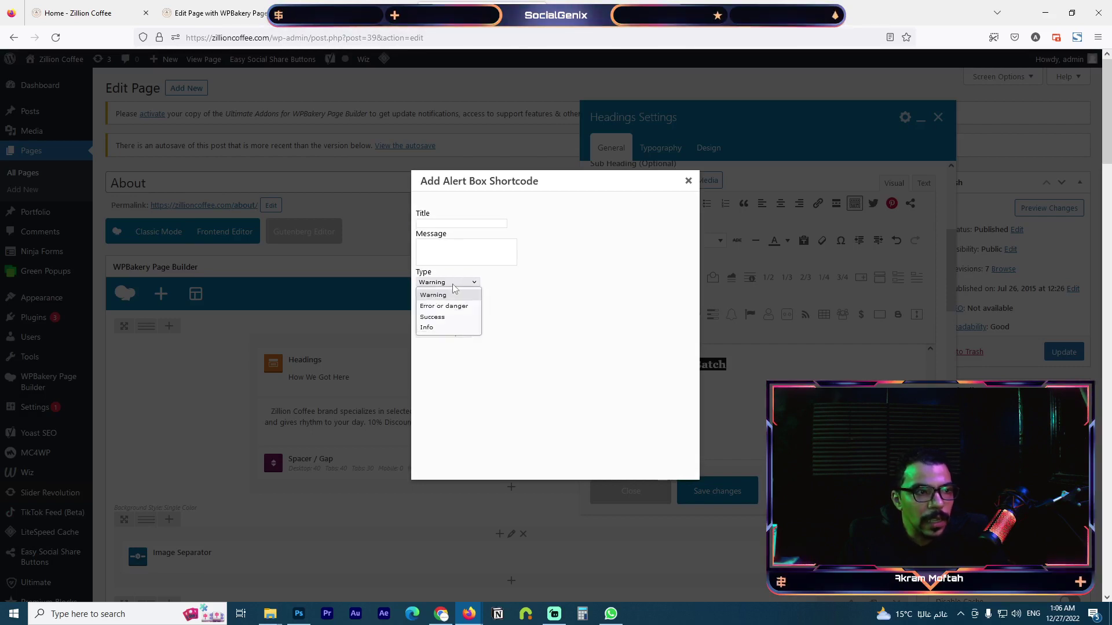
{"action": "left_click", "coordinate": [450, 295]}
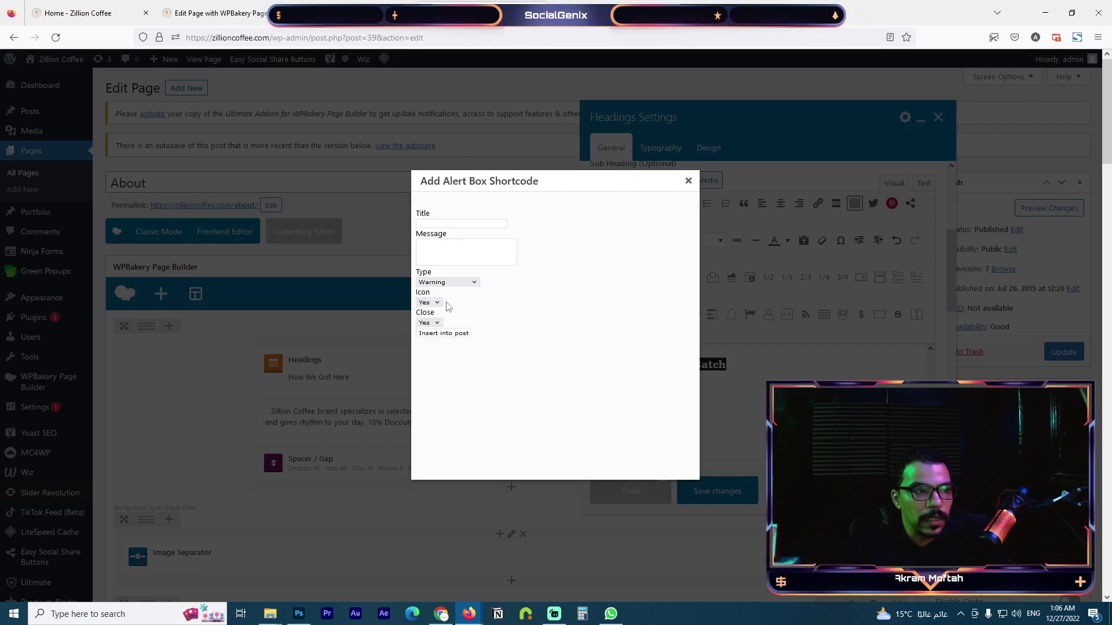
{"action": "left_click", "coordinate": [688, 181]}
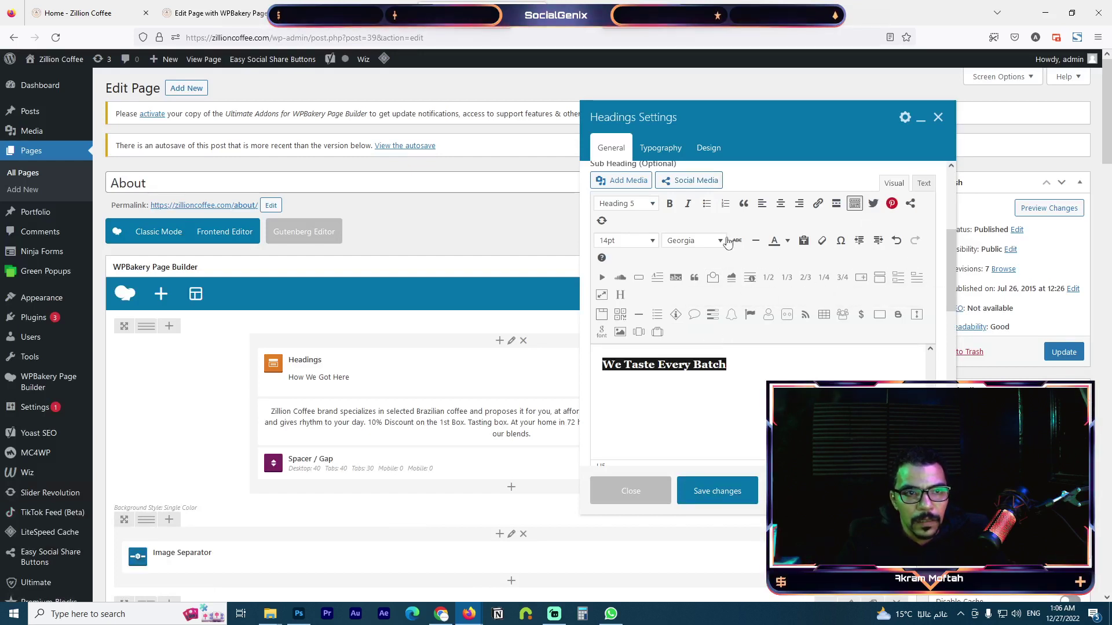
- Save the "How We Got Here" heading settings and look over the About page's first rows in the backend editor
{"action": "left_click", "coordinate": [717, 498]}
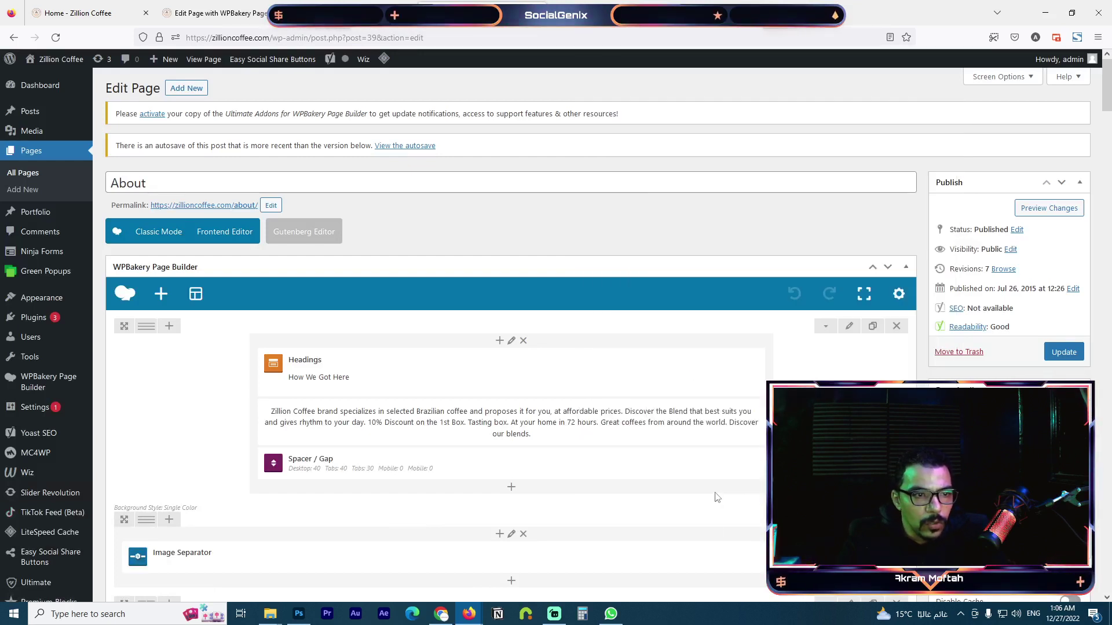
{"action": "scroll", "coordinate": [429, 383], "scroll_direction": "down", "scroll_amount": 2}
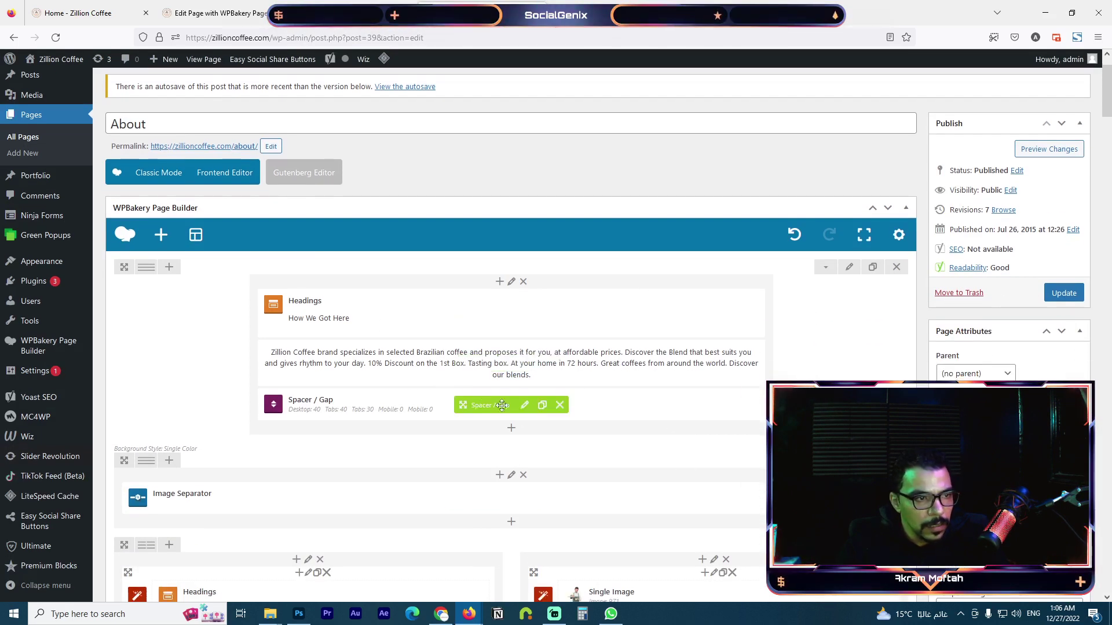
{"action": "scroll", "coordinate": [511, 432], "scroll_direction": "down", "scroll_amount": 5}
{"action": "scroll", "coordinate": [432, 298], "scroll_direction": "up", "scroll_amount": 5}
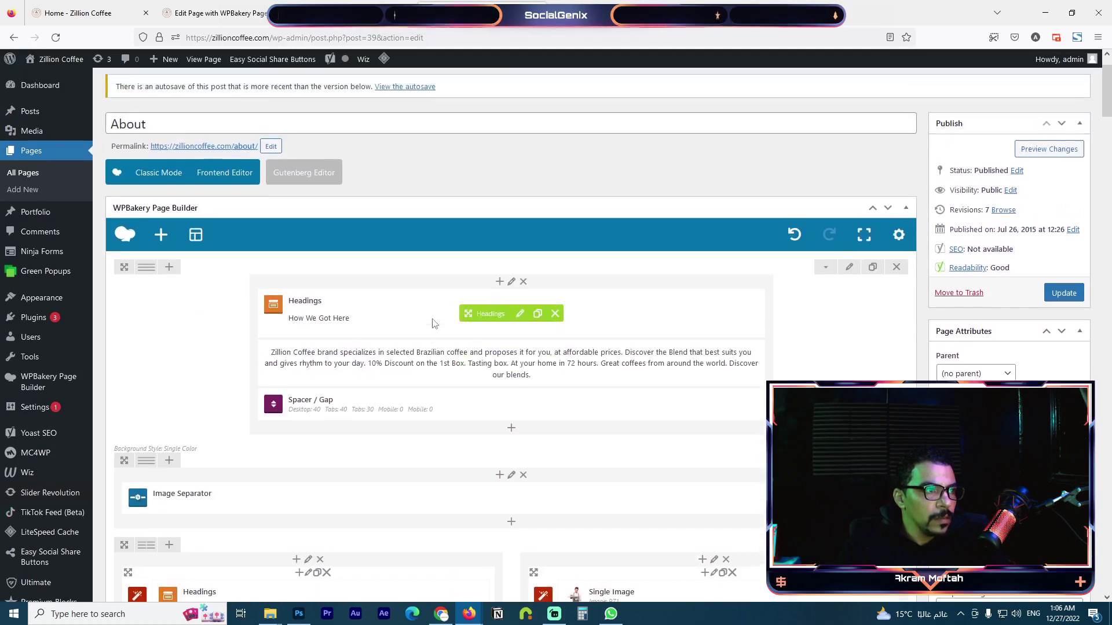
{"action": "scroll", "coordinate": [440, 272], "scroll_direction": "down", "scroll_amount": 5}
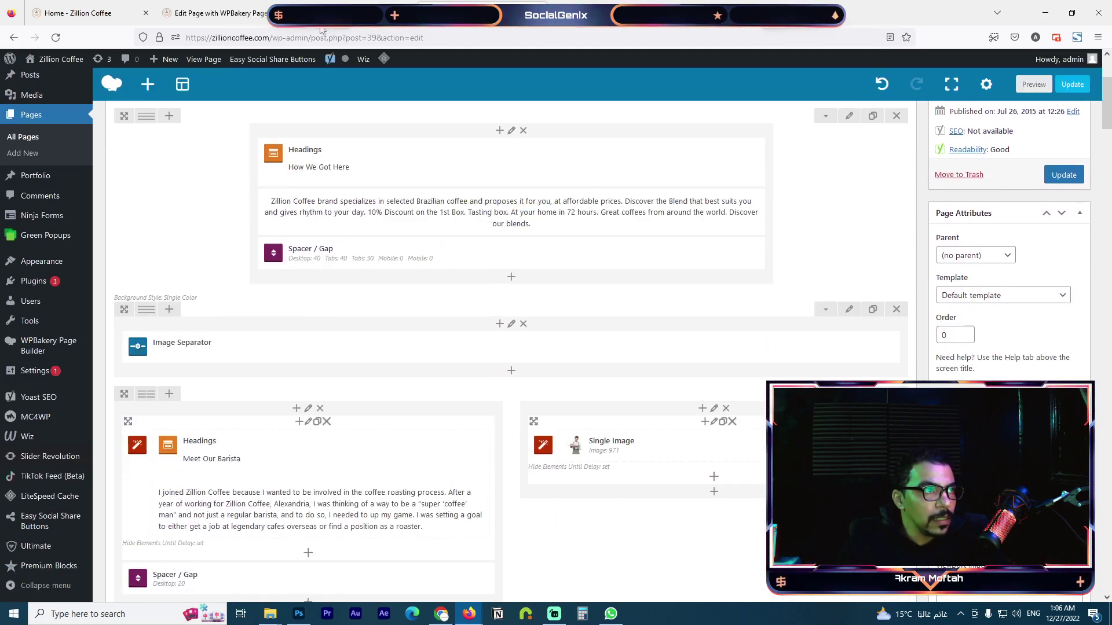
- Examine the Home page in the frontend editor, from the menu and signature products sections through the branches to the Franchise Consulting Services button
{"action": "left_click", "coordinate": [214, 13]}
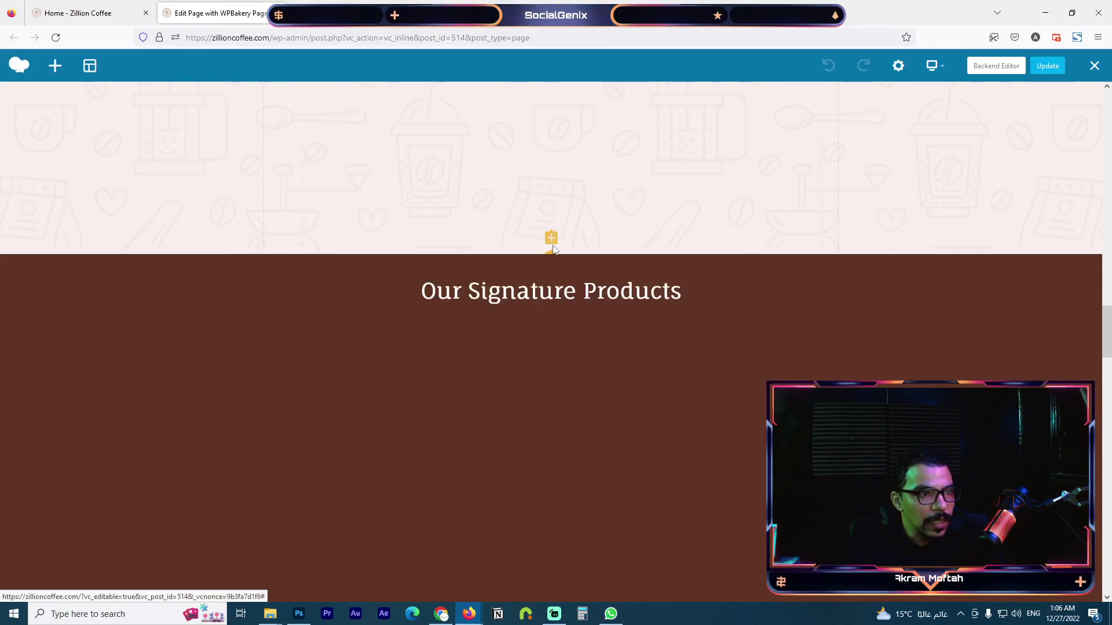
{"action": "scroll", "coordinate": [541, 245], "scroll_direction": "up", "scroll_amount": 7}
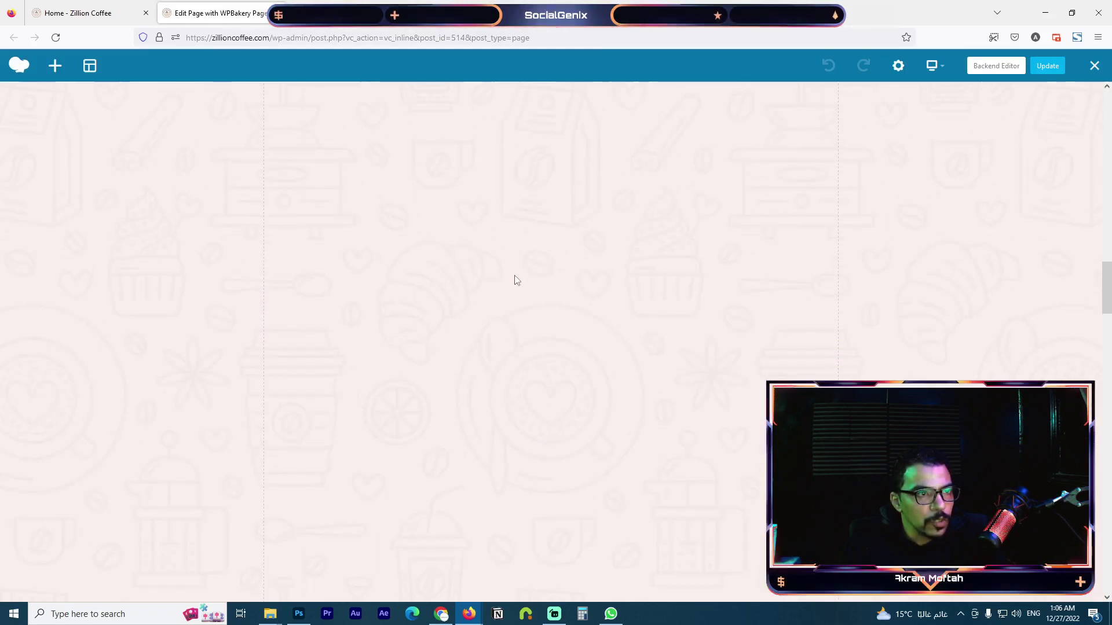
{"action": "scroll", "coordinate": [492, 293], "scroll_direction": "up", "scroll_amount": 4}
{"action": "scroll", "coordinate": [422, 378], "scroll_direction": "down", "scroll_amount": 12}
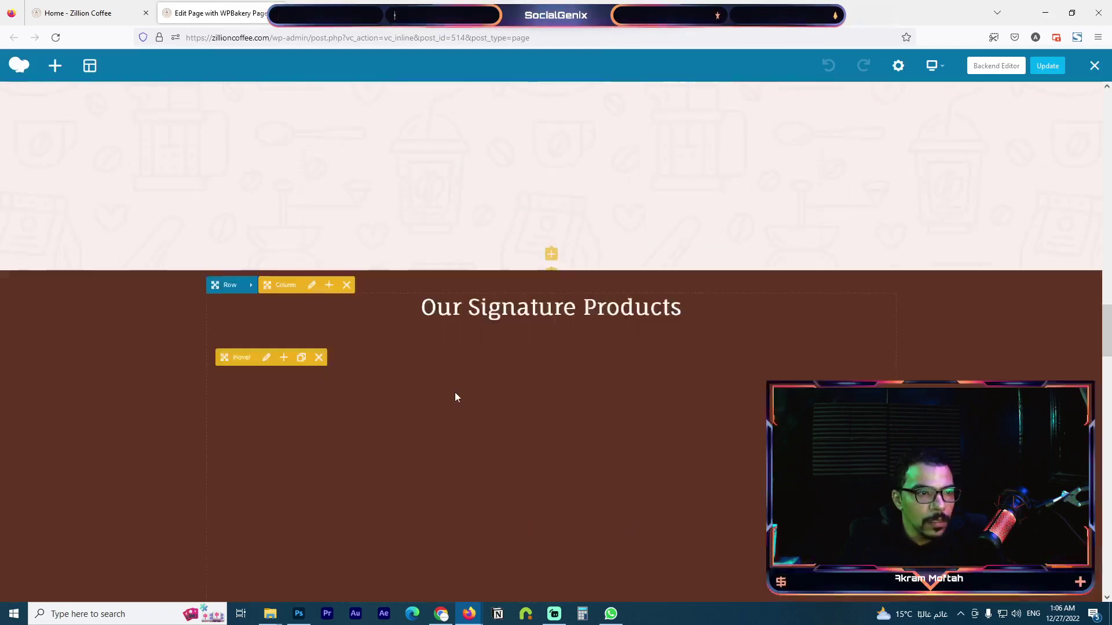
{"action": "scroll", "coordinate": [500, 374], "scroll_direction": "down", "scroll_amount": 12}
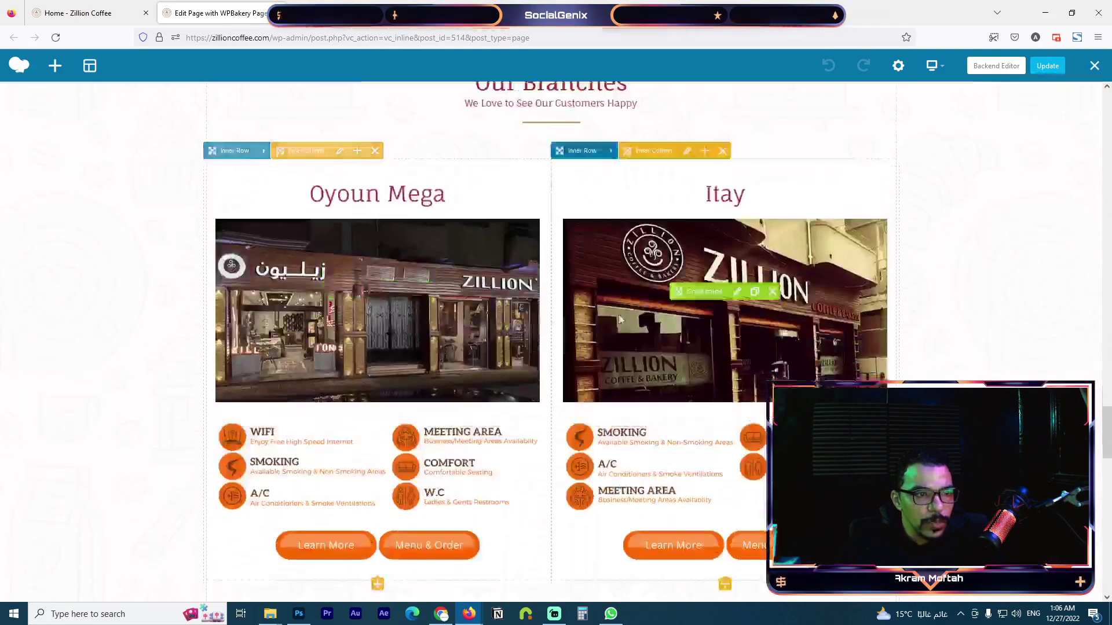
{"action": "scroll", "coordinate": [601, 319], "scroll_direction": "down", "scroll_amount": 6}
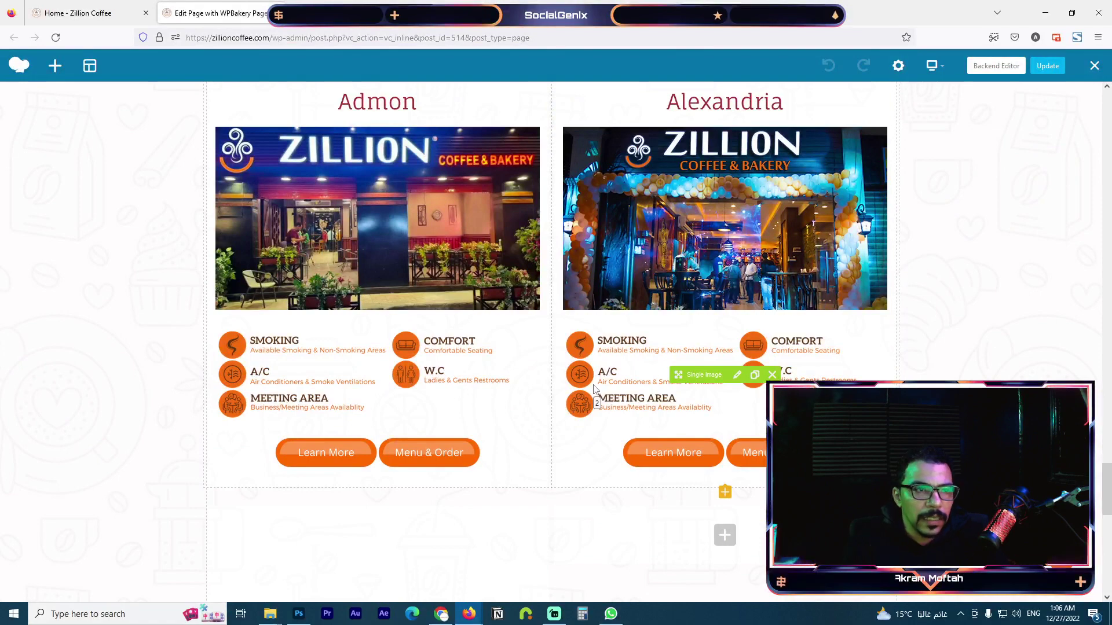
{"action": "scroll", "coordinate": [595, 387], "scroll_direction": "down", "scroll_amount": 8}
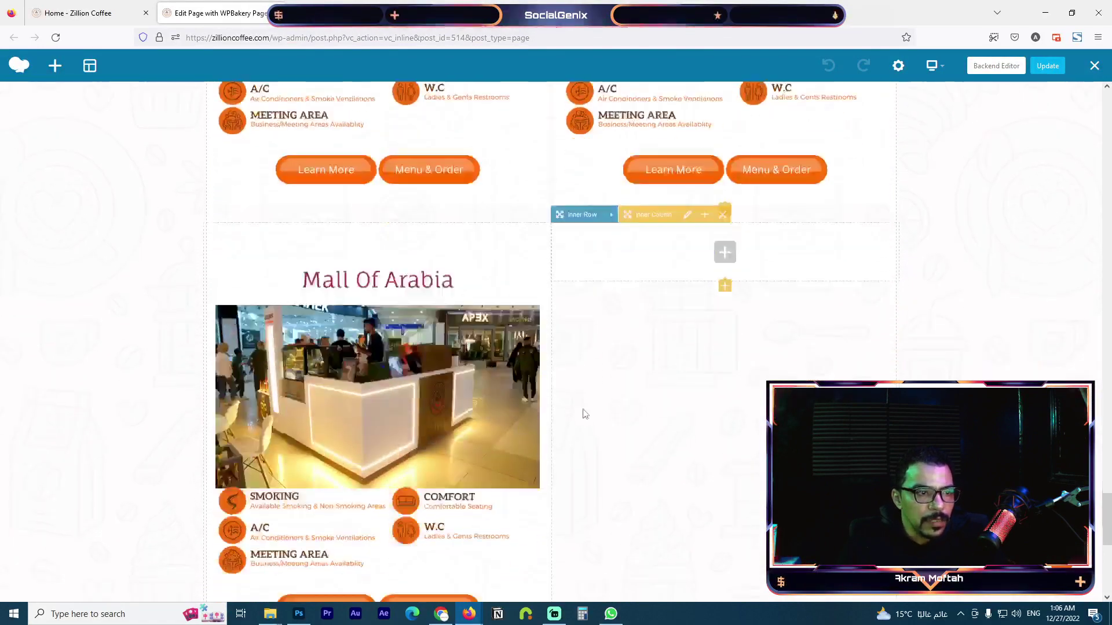
{"action": "scroll", "coordinate": [301, 428], "scroll_direction": "down", "scroll_amount": 1}
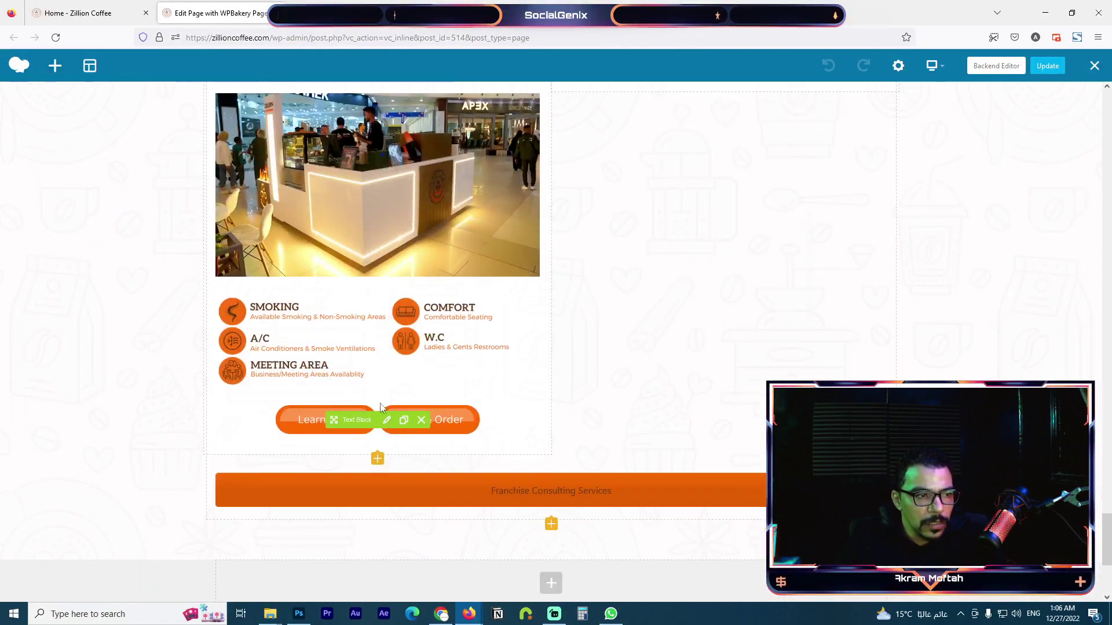
{"action": "scroll", "coordinate": [497, 475], "scroll_direction": "down", "scroll_amount": 1}
{"action": "scroll", "coordinate": [496, 475], "scroll_direction": "down", "scroll_amount": 1}
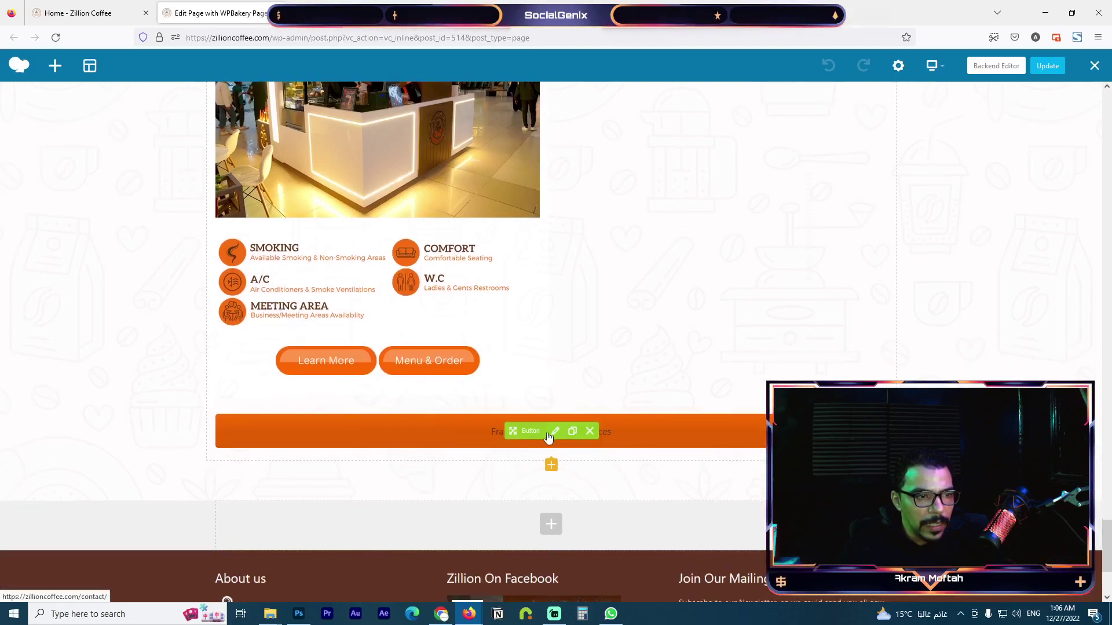
{"action": "scroll", "coordinate": [551, 466], "scroll_direction": "up", "scroll_amount": 10}
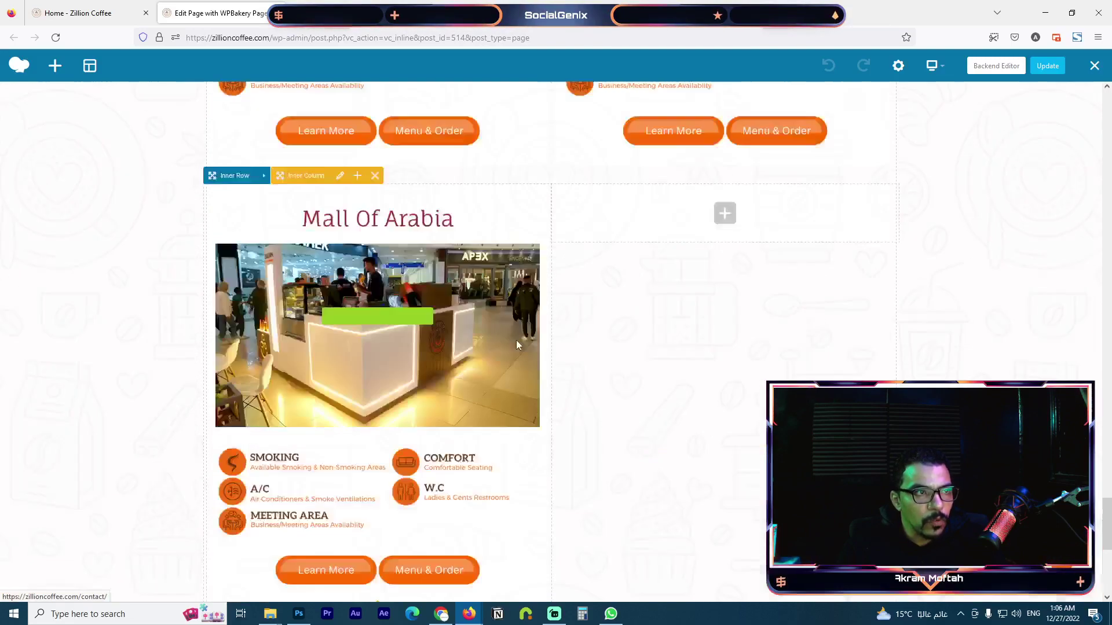
{"action": "scroll", "coordinate": [582, 333], "scroll_direction": "up", "scroll_amount": 10}
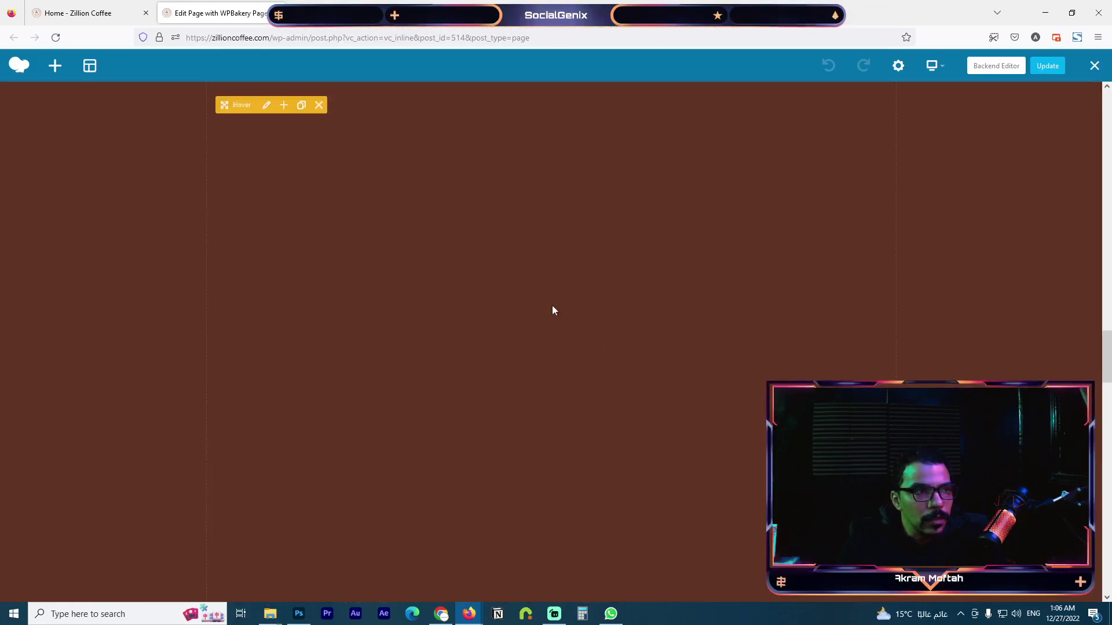
{"action": "scroll", "coordinate": [552, 333], "scroll_direction": "up", "scroll_amount": 10}
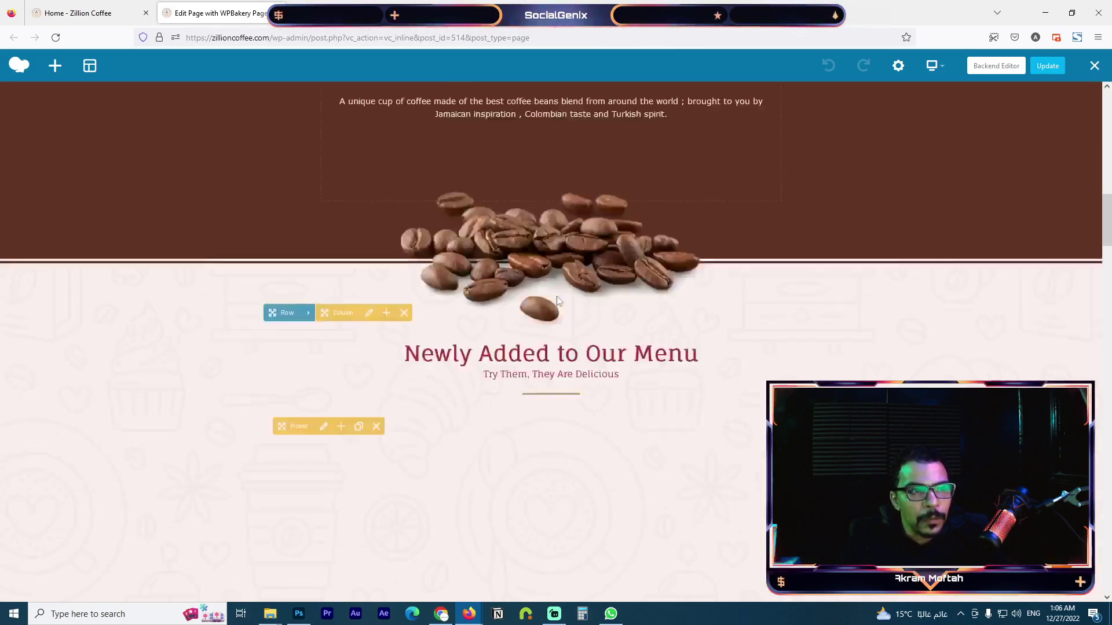
{"action": "scroll", "coordinate": [661, 334], "scroll_direction": "up", "scroll_amount": 4}
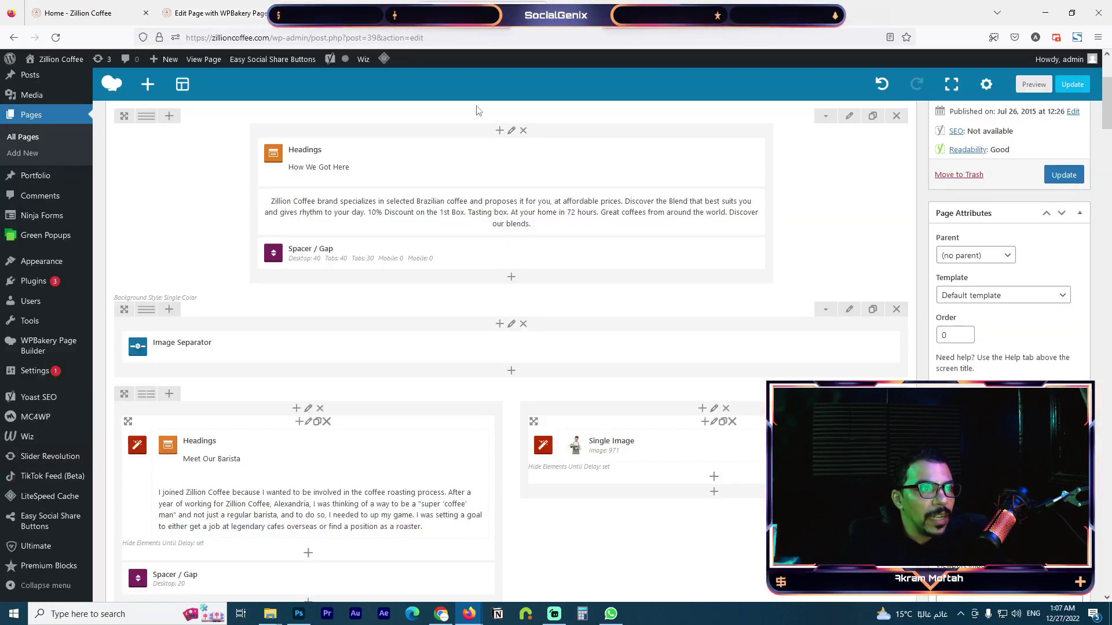
- Return to the About page's backend editor and review its rows from Meet Our Barista through Awards and Recognitions
{"action": "scroll", "coordinate": [307, 272], "scroll_direction": "down", "scroll_amount": 2}
{"action": "scroll", "coordinate": [307, 269], "scroll_direction": "down", "scroll_amount": 2}
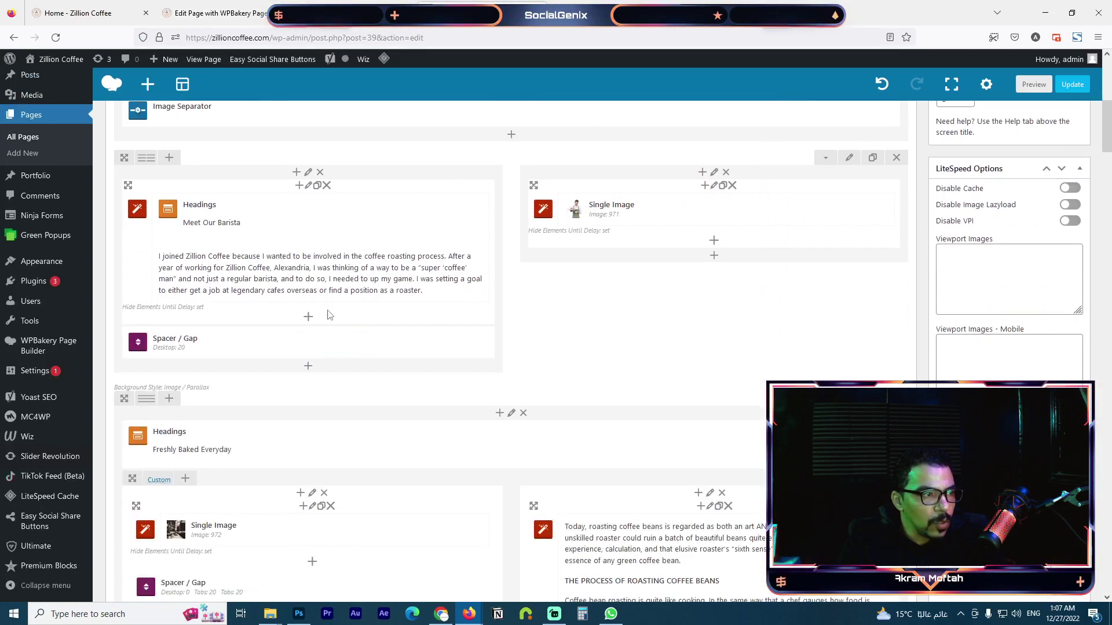
{"action": "scroll", "coordinate": [307, 269], "scroll_direction": "down", "scroll_amount": 4}
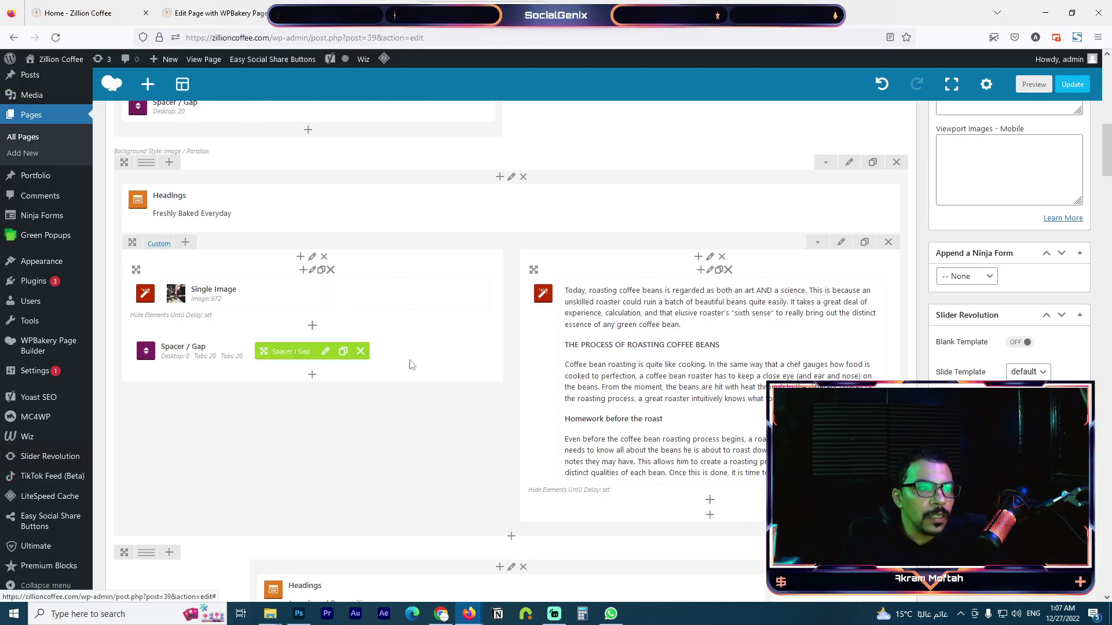
{"action": "scroll", "coordinate": [408, 281], "scroll_direction": "down", "scroll_amount": 5}
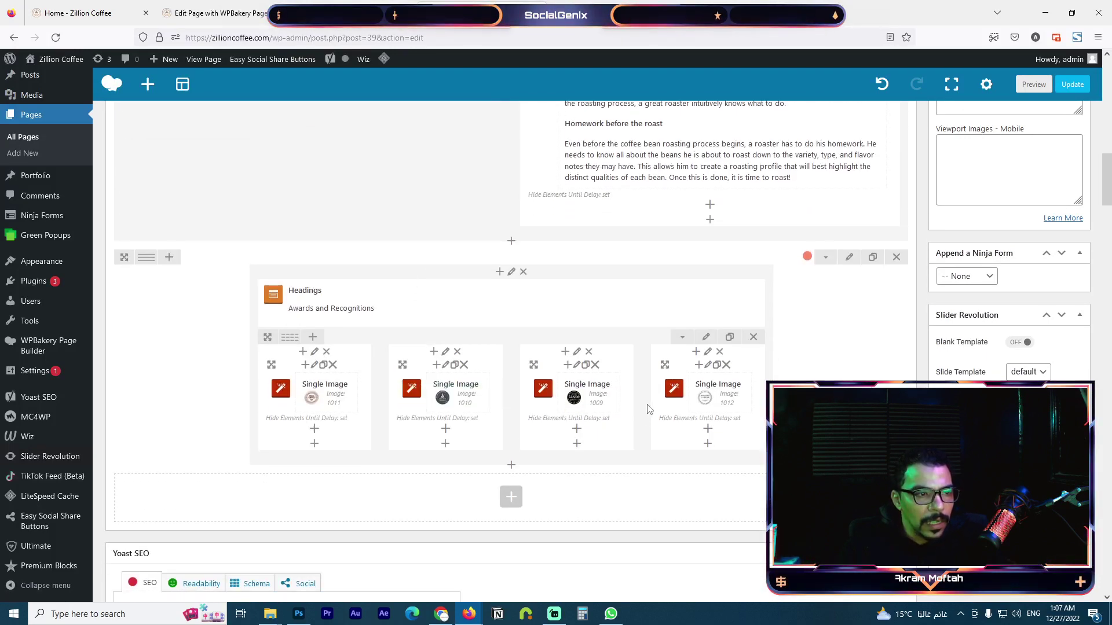
{"action": "scroll", "coordinate": [349, 365], "scroll_direction": "up", "scroll_amount": 15}
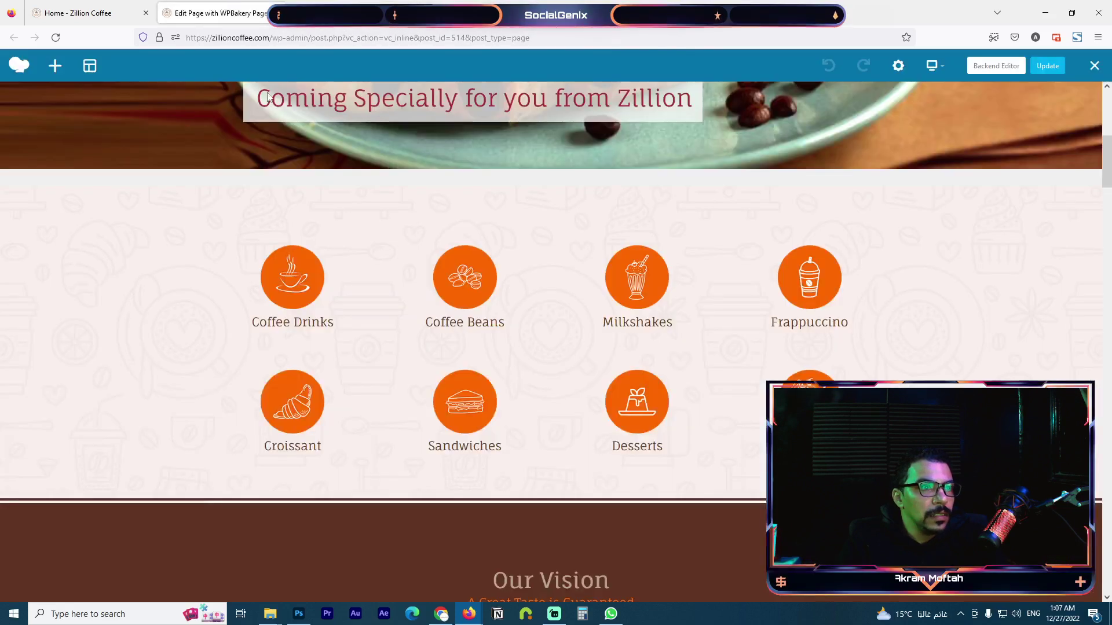
- Review the top of the Home page in the frontend editor and switch the page to the backend editor
{"action": "scroll", "coordinate": [561, 235], "scroll_direction": "up", "scroll_amount": 7}
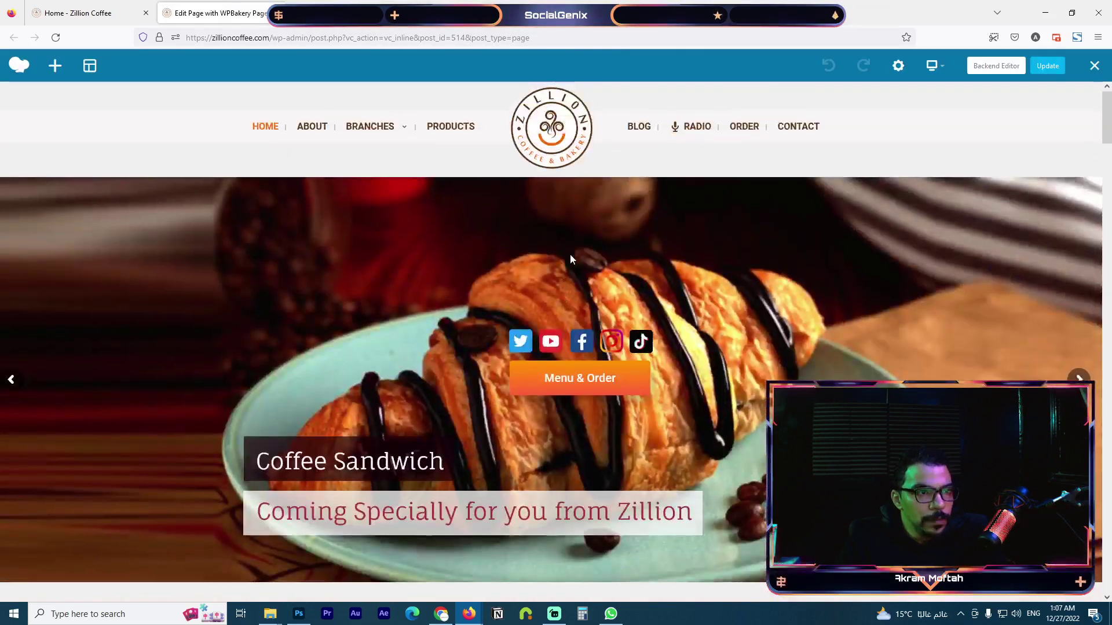
{"action": "scroll", "coordinate": [669, 269], "scroll_direction": "down", "scroll_amount": 3}
{"action": "scroll", "coordinate": [670, 268], "scroll_direction": "up", "scroll_amount": 2}
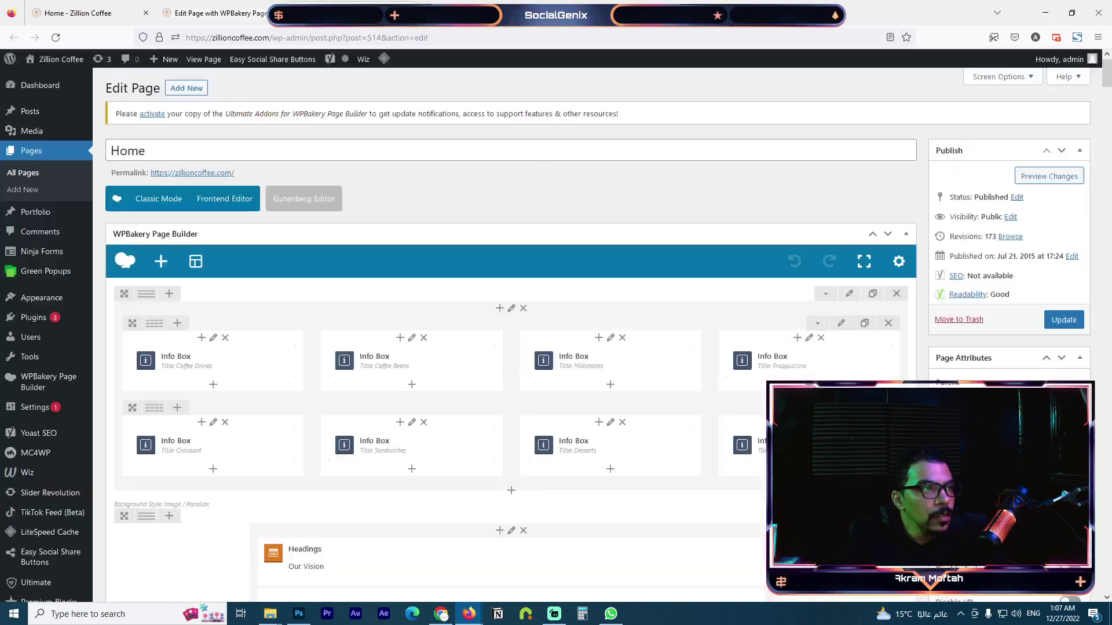
- Look through the Home page's backend editor, including its Yoast SEO section and the revisions list
{"action": "scroll", "coordinate": [579, 371], "scroll_direction": "down", "scroll_amount": 20}
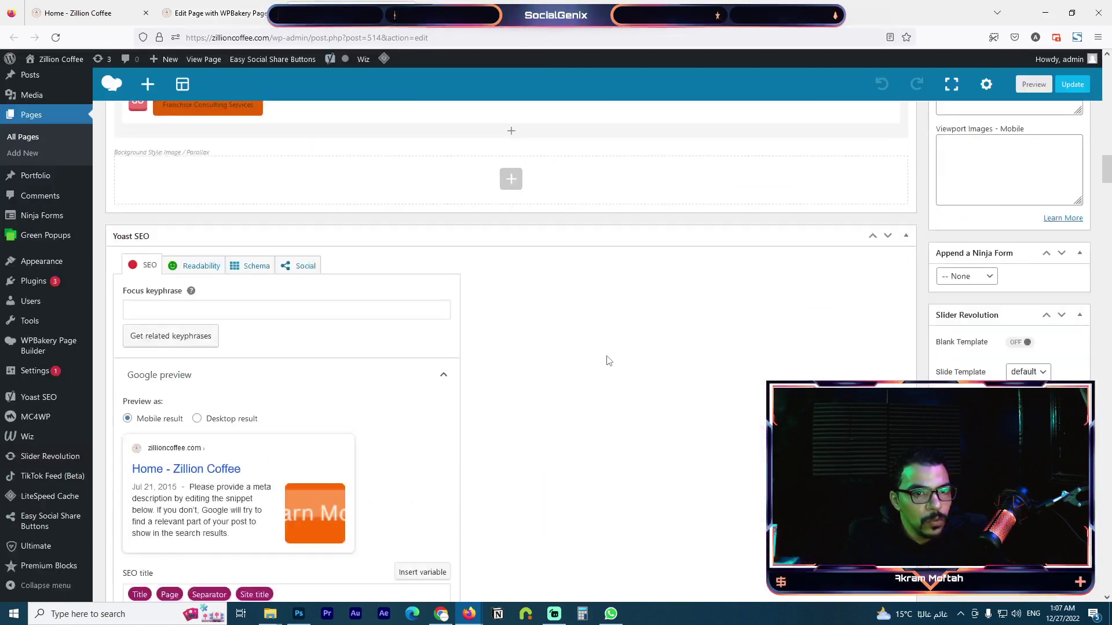
{"action": "scroll", "coordinate": [642, 357], "scroll_direction": "down", "scroll_amount": 20}
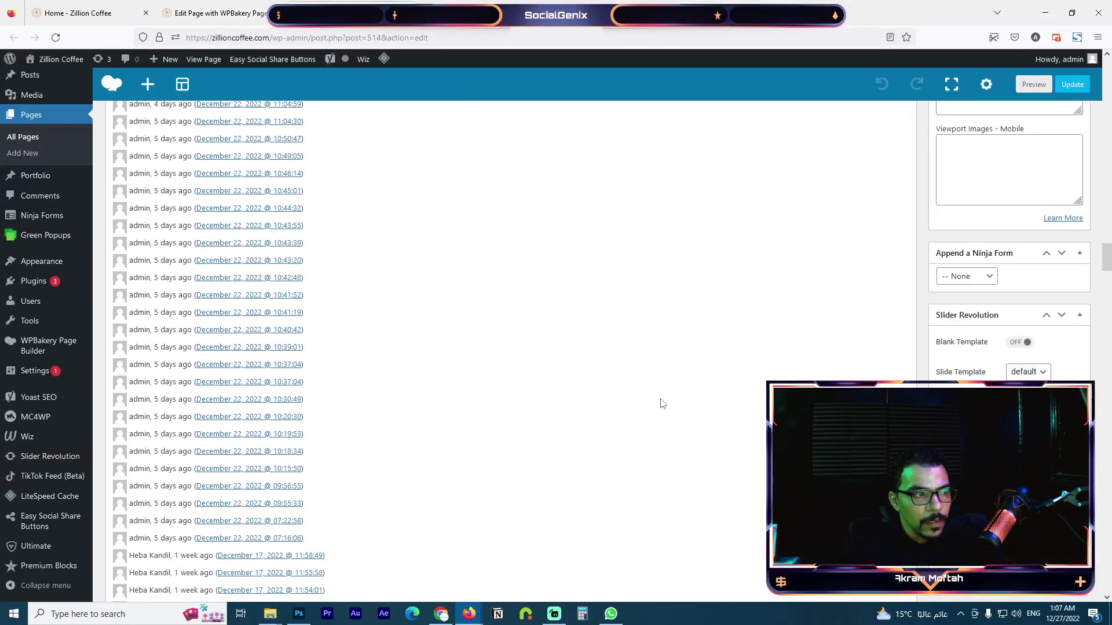
{"action": "scroll", "coordinate": [703, 388], "scroll_direction": "up", "scroll_amount": 5}
{"action": "scroll", "coordinate": [702, 388], "scroll_direction": "down", "scroll_amount": 5}
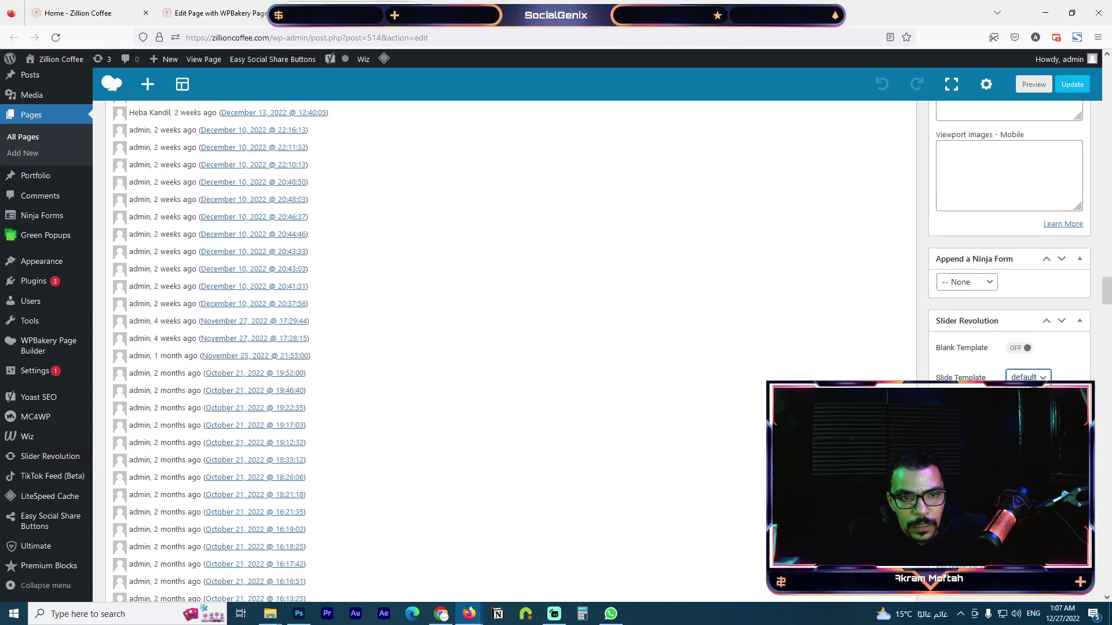
{"action": "scroll", "coordinate": [503, 348], "scroll_direction": "up", "scroll_amount": 5}
{"action": "scroll", "coordinate": [504, 348], "scroll_direction": "up", "scroll_amount": 15}
{"action": "scroll", "coordinate": [865, 335], "scroll_direction": "up", "scroll_amount": 20}
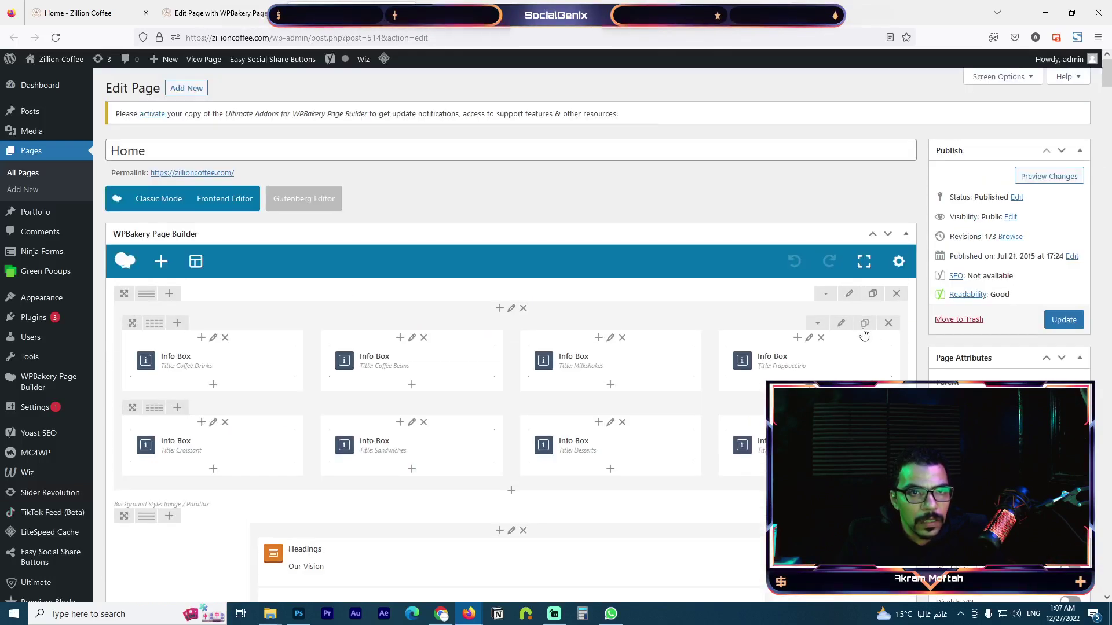
- View the elements available for the Home page's first row and close the list without adding anything
{"action": "left_click", "coordinate": [501, 309]}
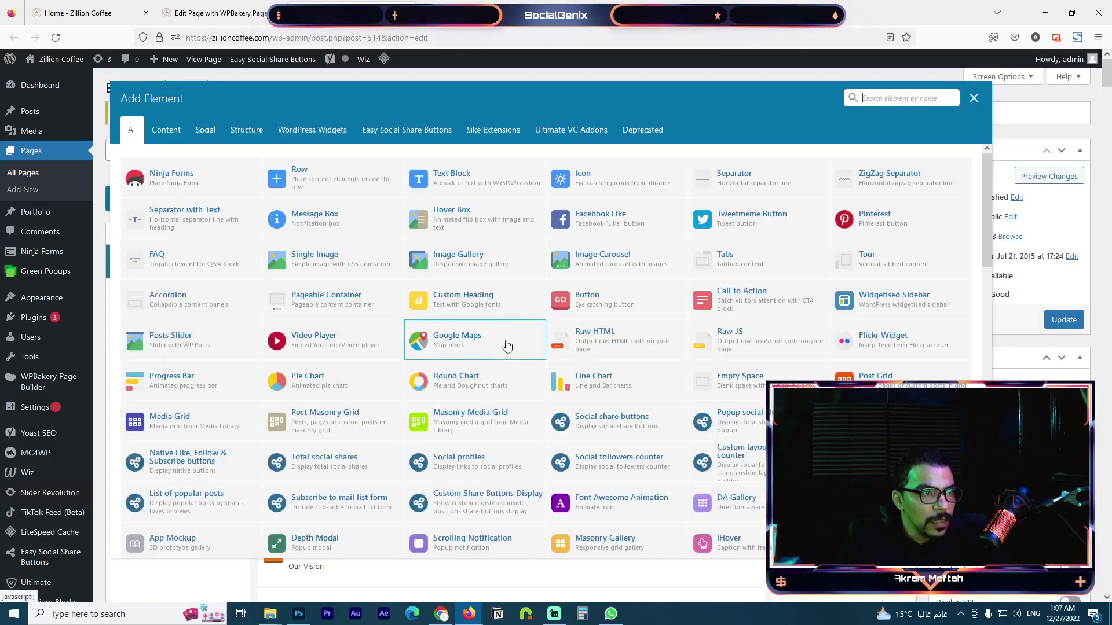
{"action": "left_click", "coordinate": [979, 99]}
{"action": "mouse_move", "coordinate": [141, 291]}
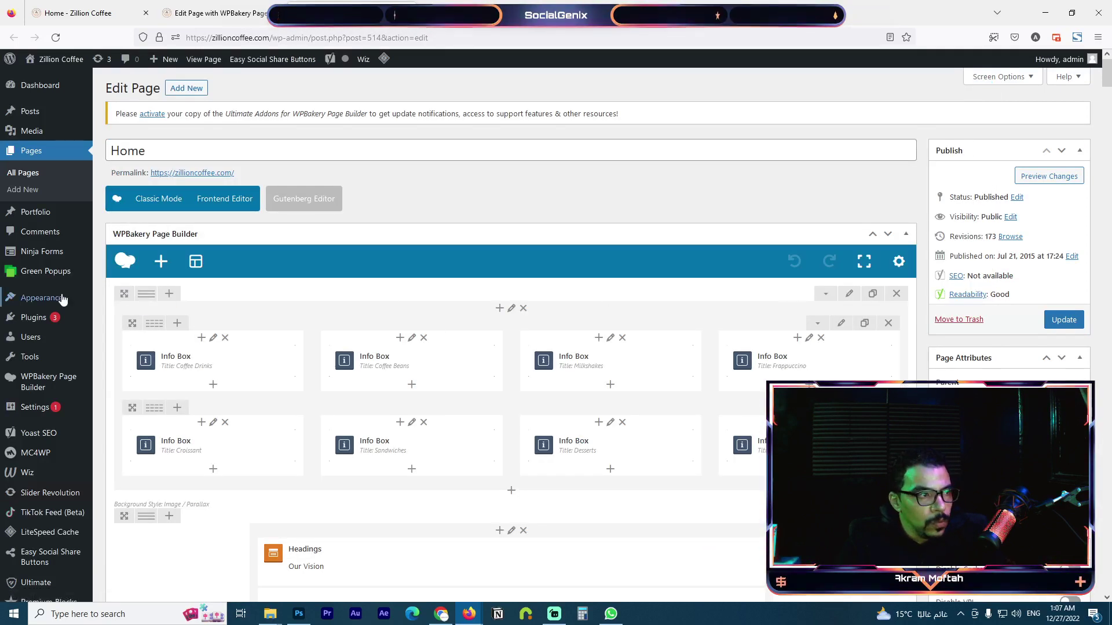
{"action": "mouse_move", "coordinate": [63, 299]}
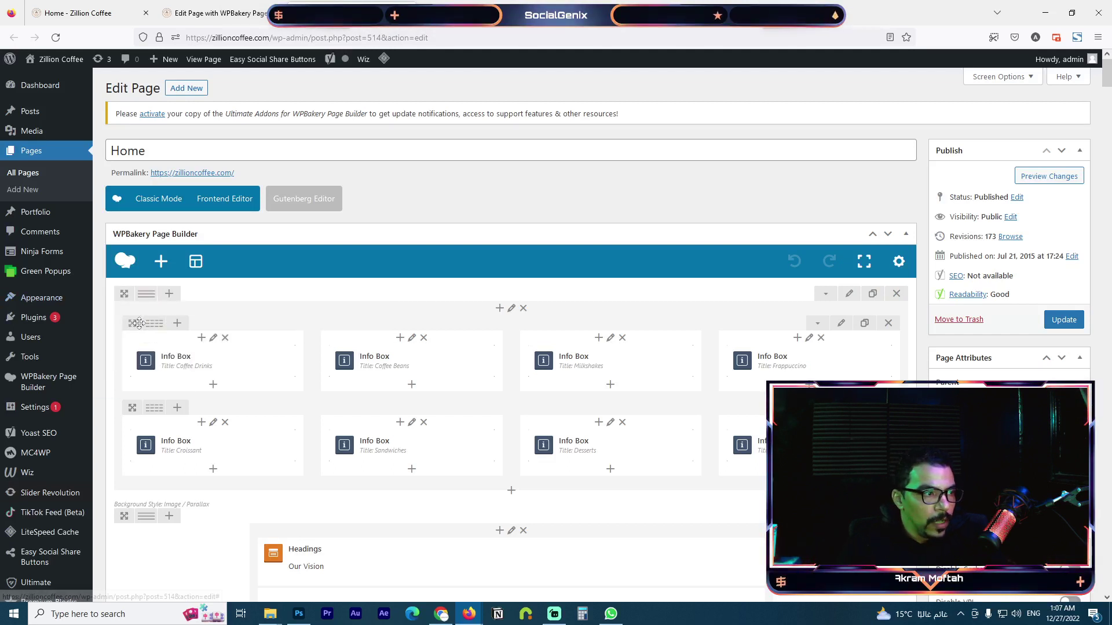
{"action": "mouse_move", "coordinate": [154, 323]}
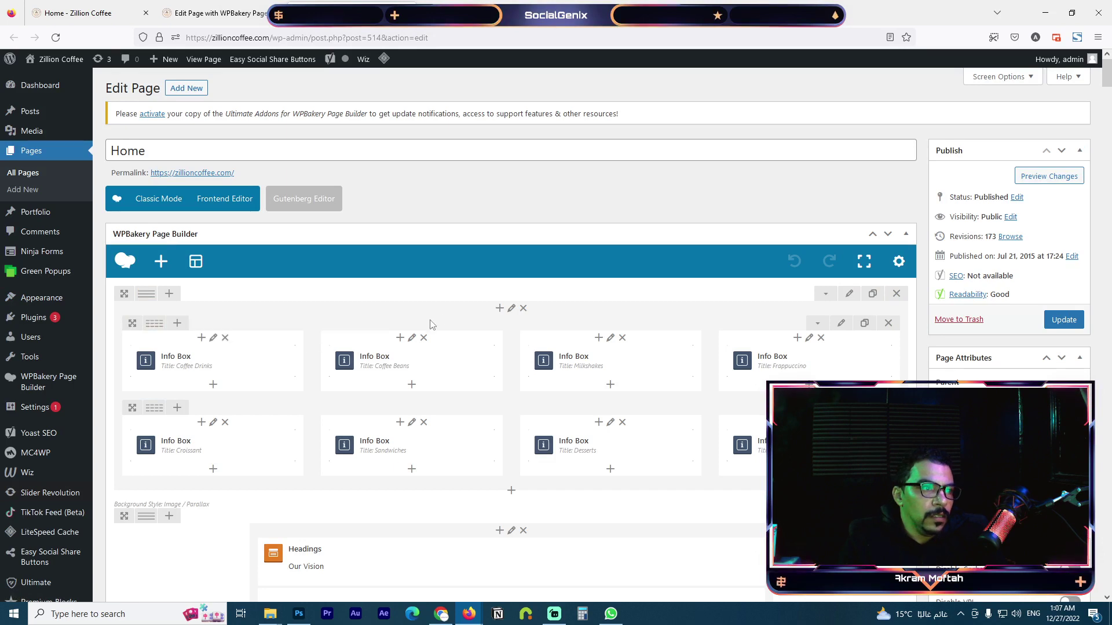
{"action": "left_click", "coordinate": [499, 308]}
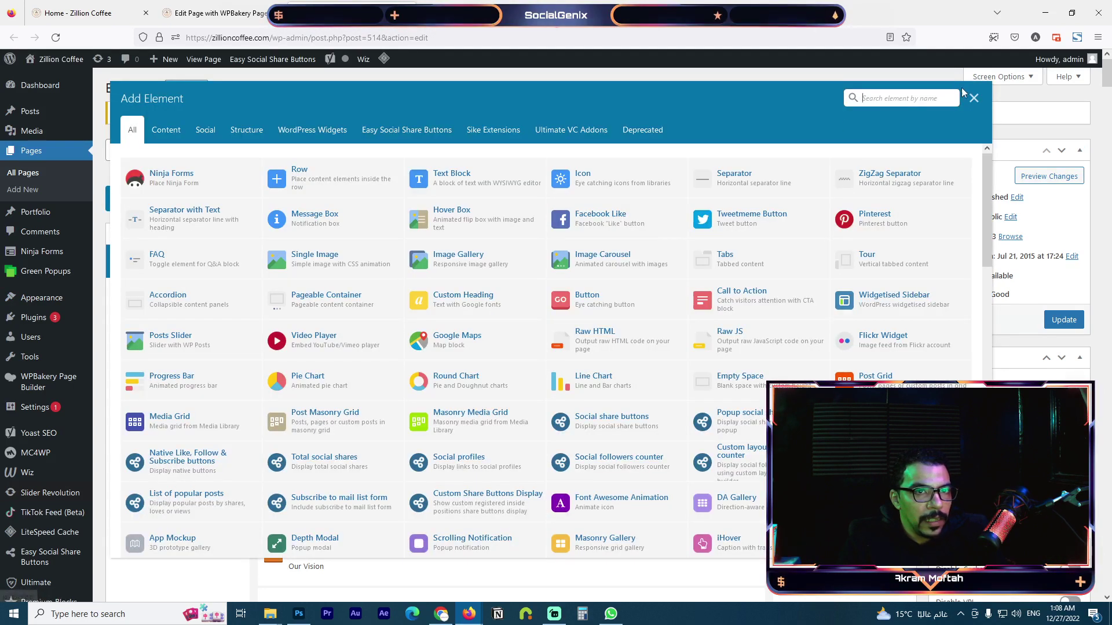
{"action": "left_click", "coordinate": [978, 103]}
- Add a new Row element at the end of the Home page and display its column layout options
{"action": "scroll", "coordinate": [510, 337], "scroll_direction": "down", "scroll_amount": 20}
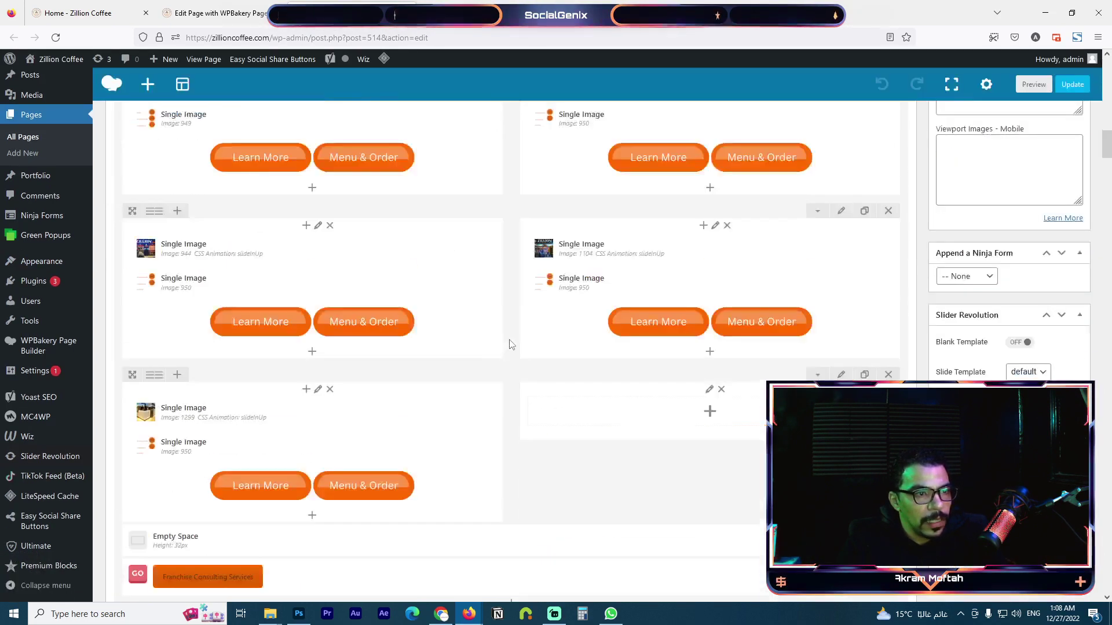
{"action": "scroll", "coordinate": [511, 339], "scroll_direction": "up", "scroll_amount": 4}
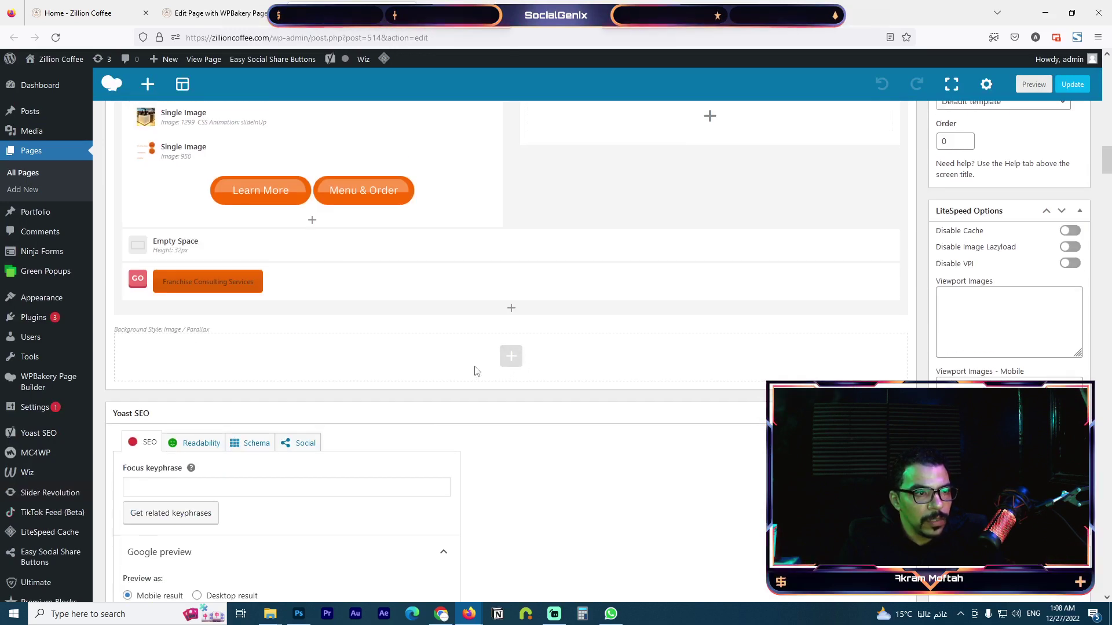
{"action": "left_click", "coordinate": [511, 359]}
{"action": "left_click", "coordinate": [298, 179]}
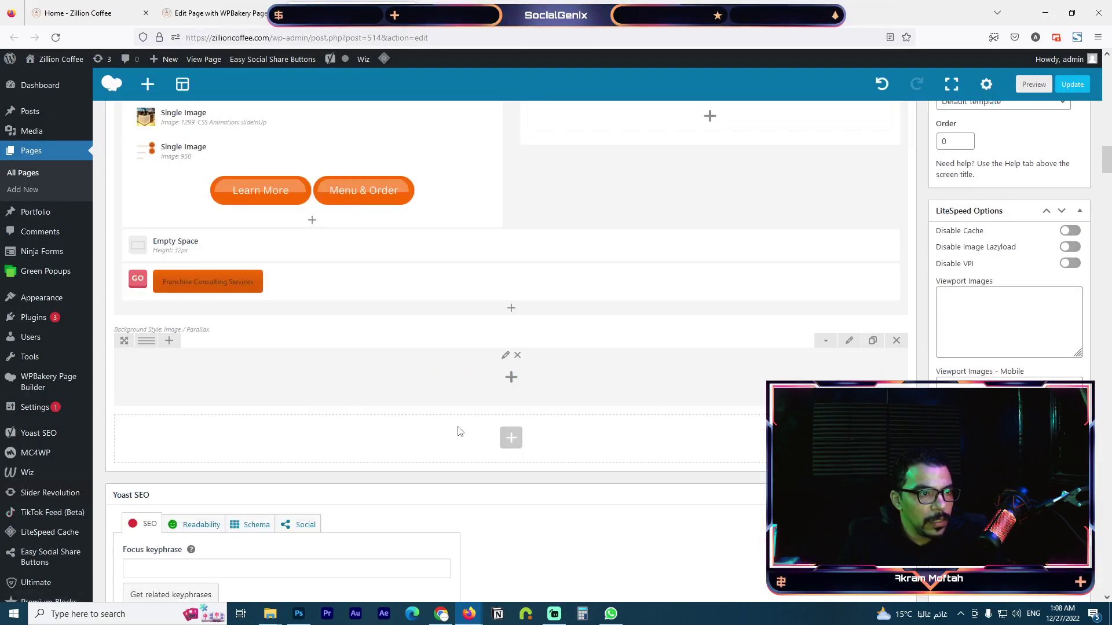
{"action": "mouse_move", "coordinate": [148, 343]}
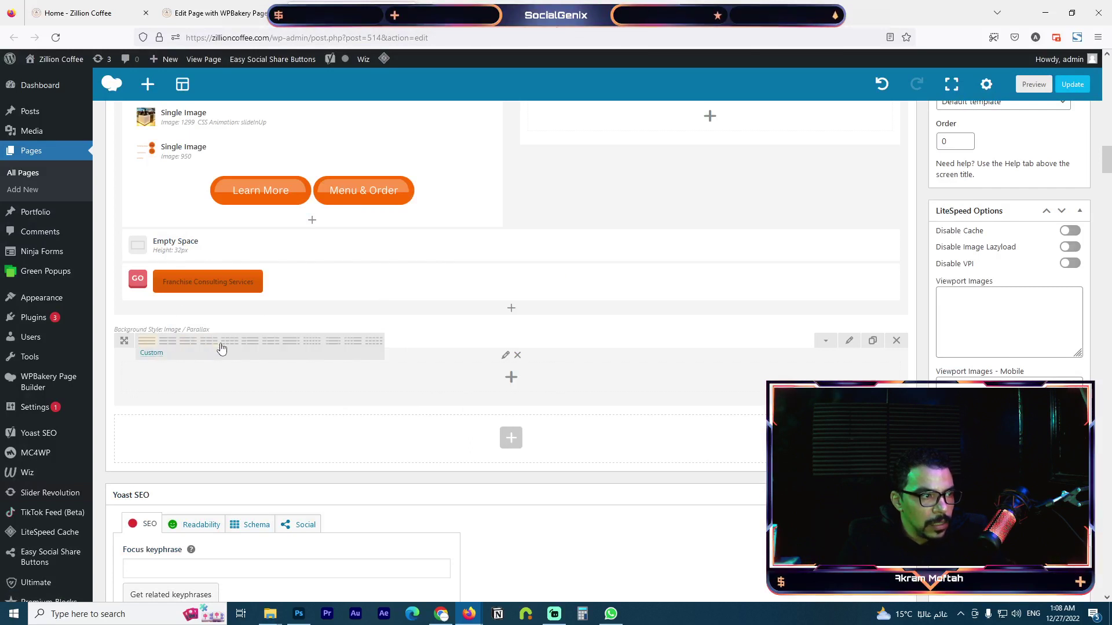
- Try several column layouts on the new row, including two-thirds plus one-third, three equal columns, and a narrow column beside a wide one
{"action": "left_click", "coordinate": [168, 343]}
{"action": "left_click", "coordinate": [194, 346]}
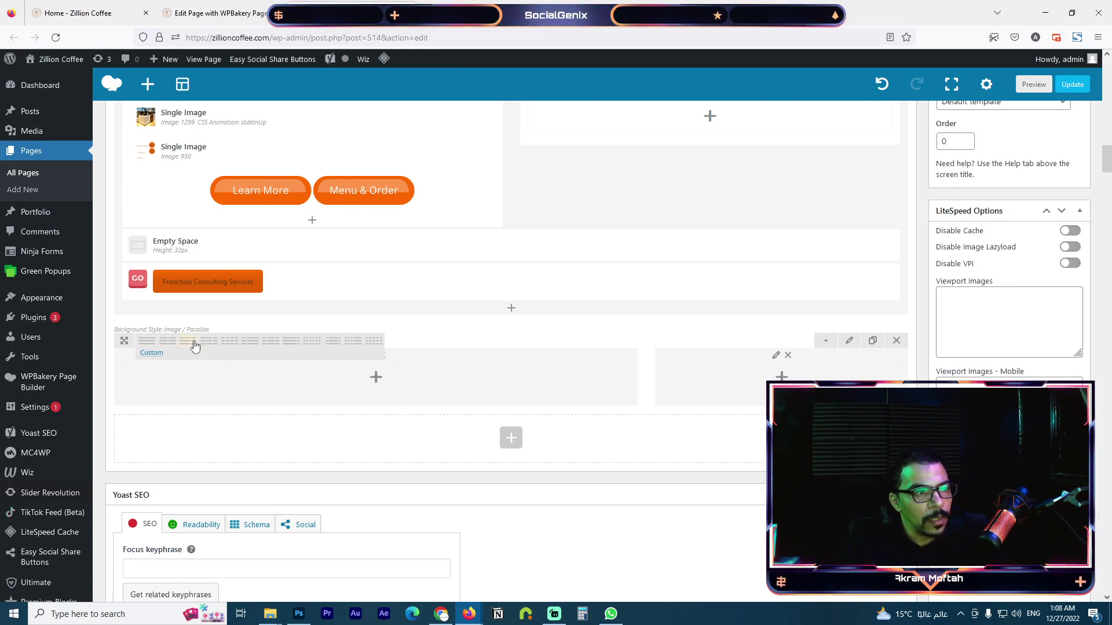
{"action": "left_click", "coordinate": [215, 344]}
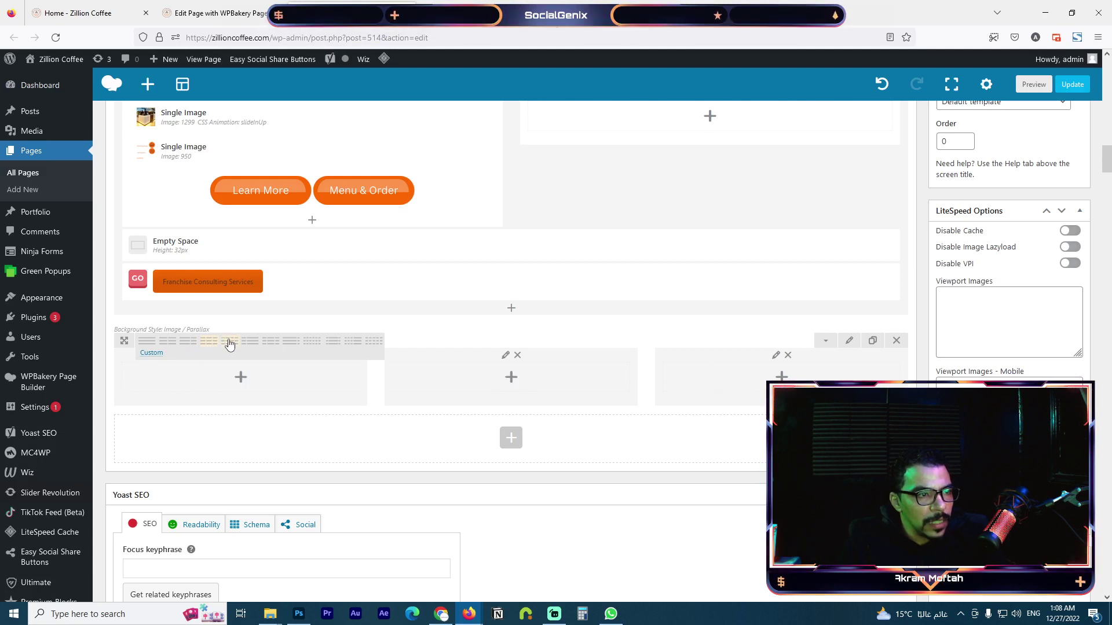
{"action": "left_click", "coordinate": [235, 347]}
{"action": "left_click", "coordinate": [255, 348]}
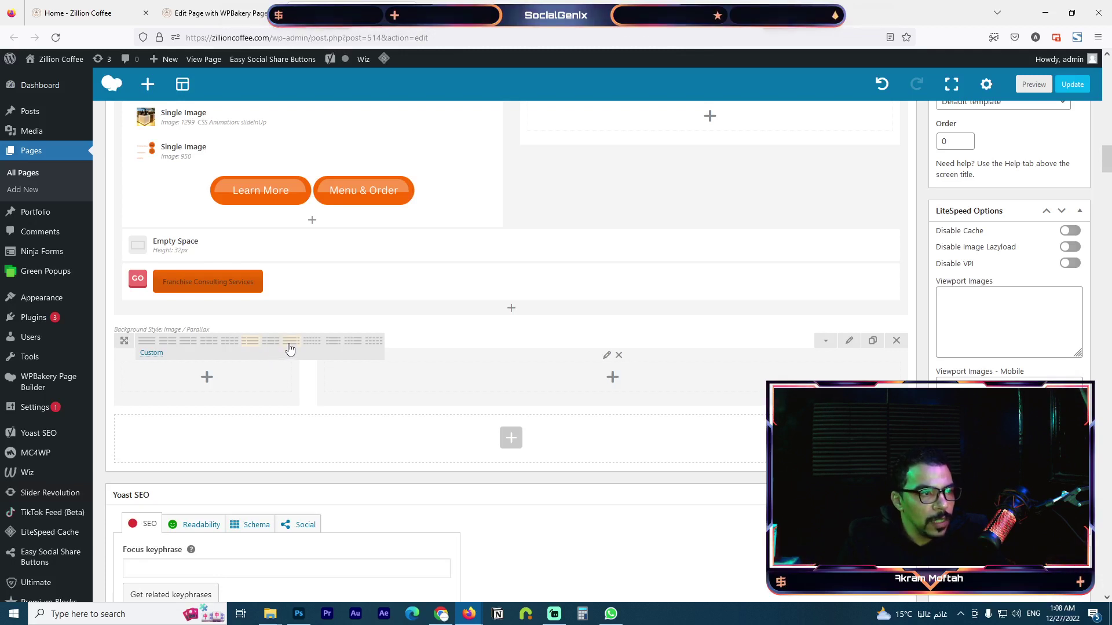
- Give the new row a narrow-wide-narrow three-column layout and nest a row with three equal columns inside the wide middle column
{"action": "left_click", "coordinate": [332, 346]}
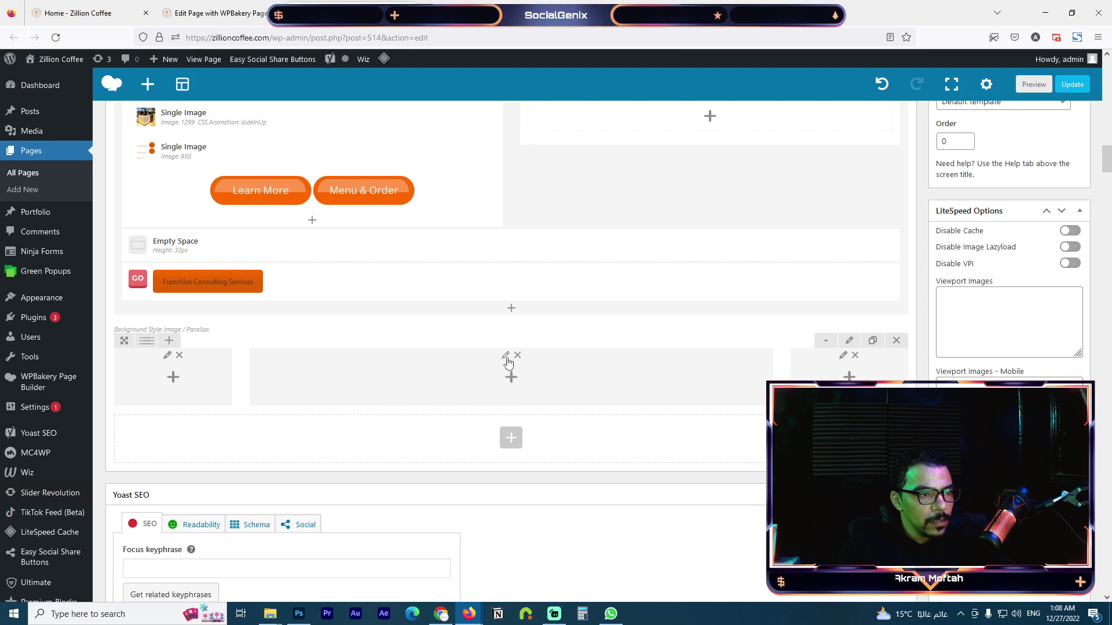
{"action": "left_click", "coordinate": [511, 377]}
{"action": "left_click", "coordinate": [360, 207]}
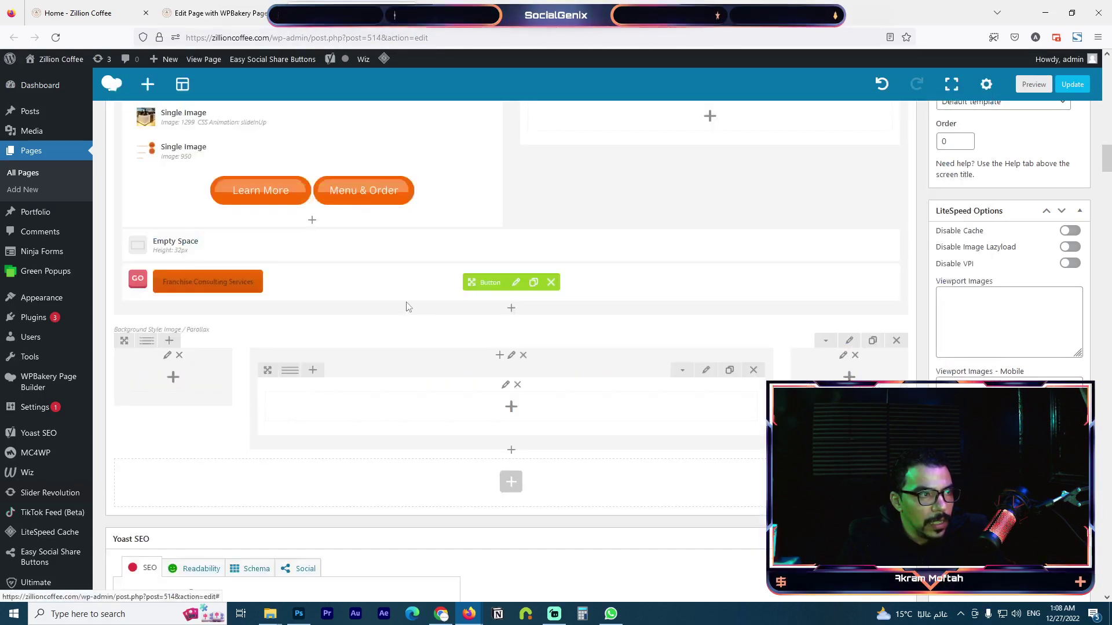
{"action": "mouse_move", "coordinate": [291, 374]}
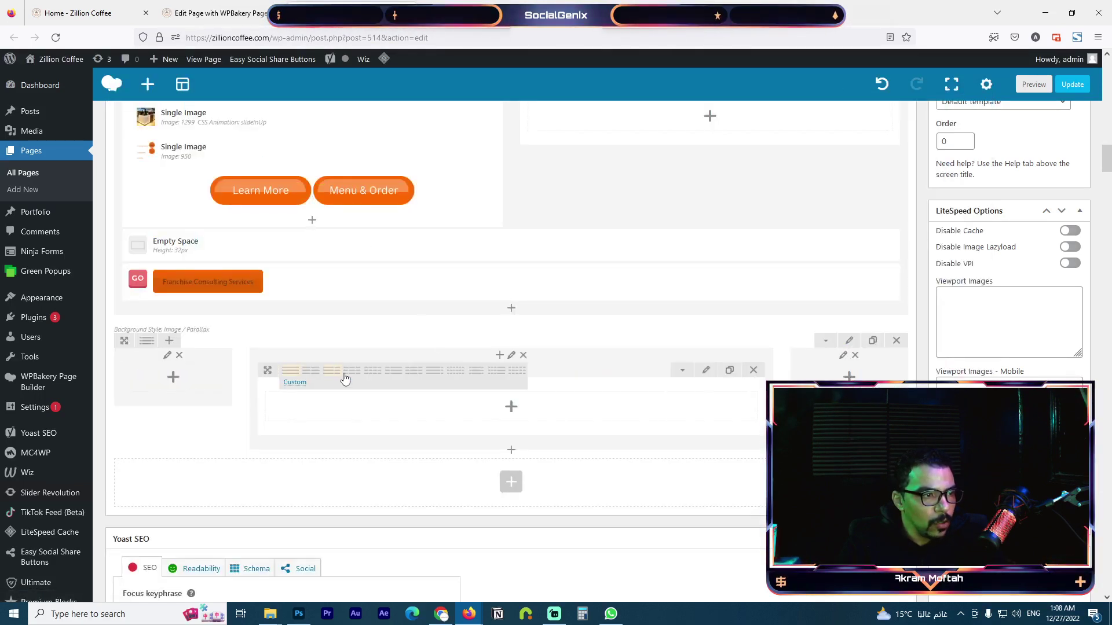
{"action": "left_click", "coordinate": [373, 371]}
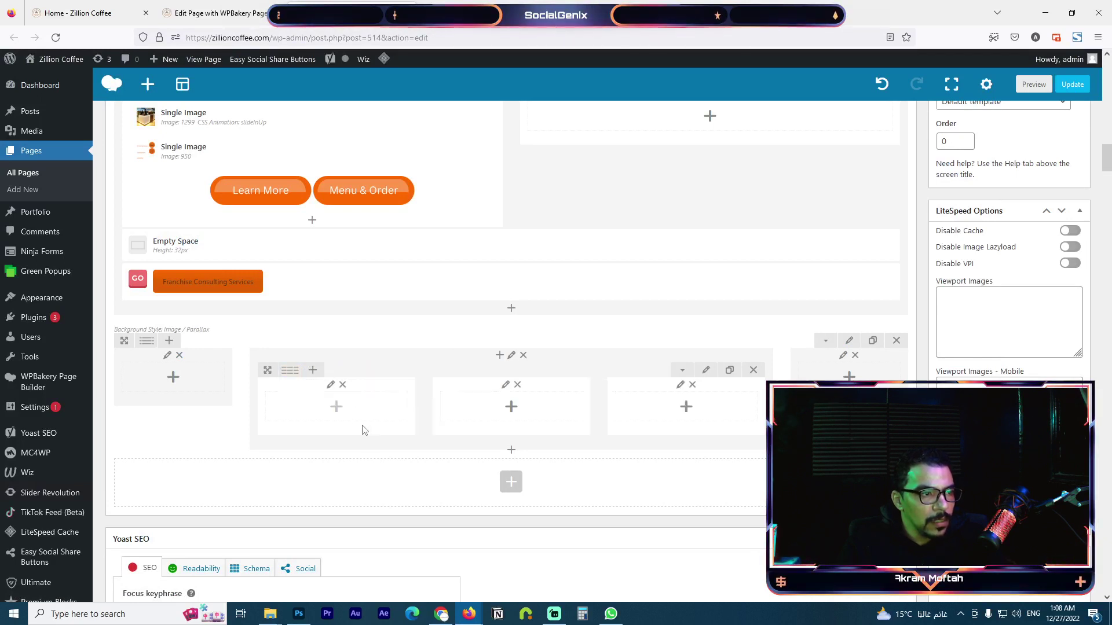
- Nest a row with two equal columns inside each of the new row's two narrow outer columns
{"action": "left_click", "coordinate": [174, 379]}
{"action": "left_click", "coordinate": [175, 380]}
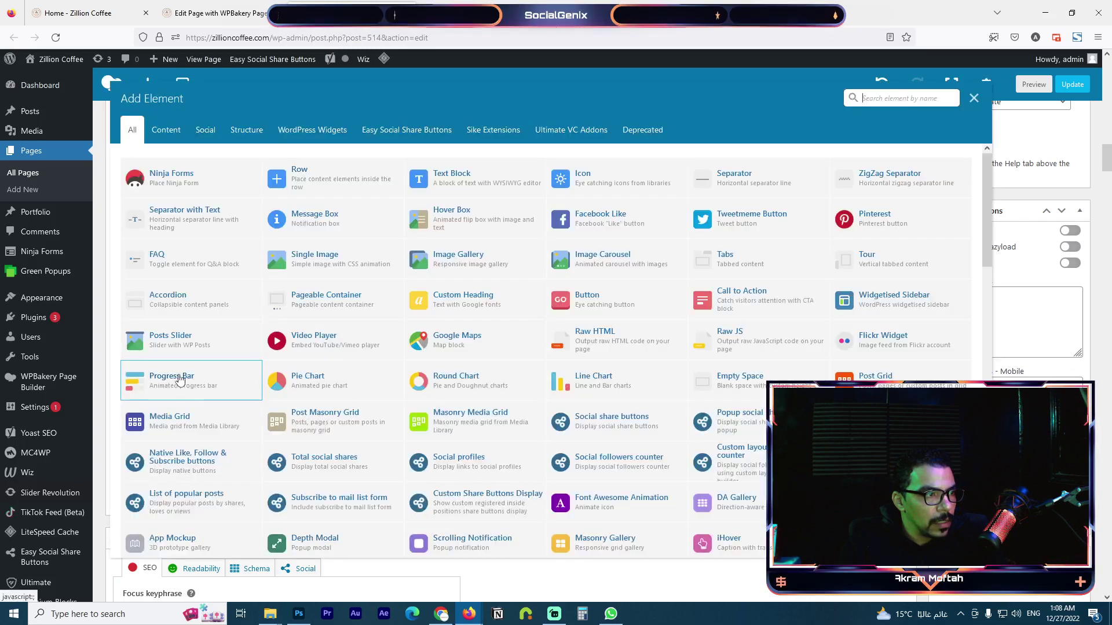
{"action": "left_click", "coordinate": [296, 190]}
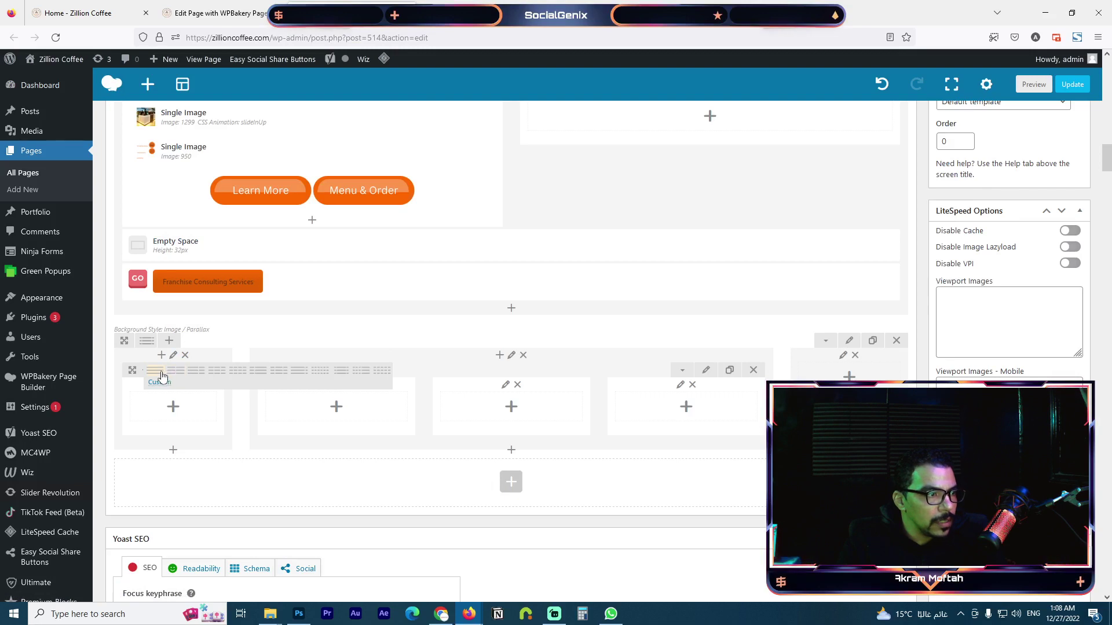
{"action": "left_click", "coordinate": [176, 371]}
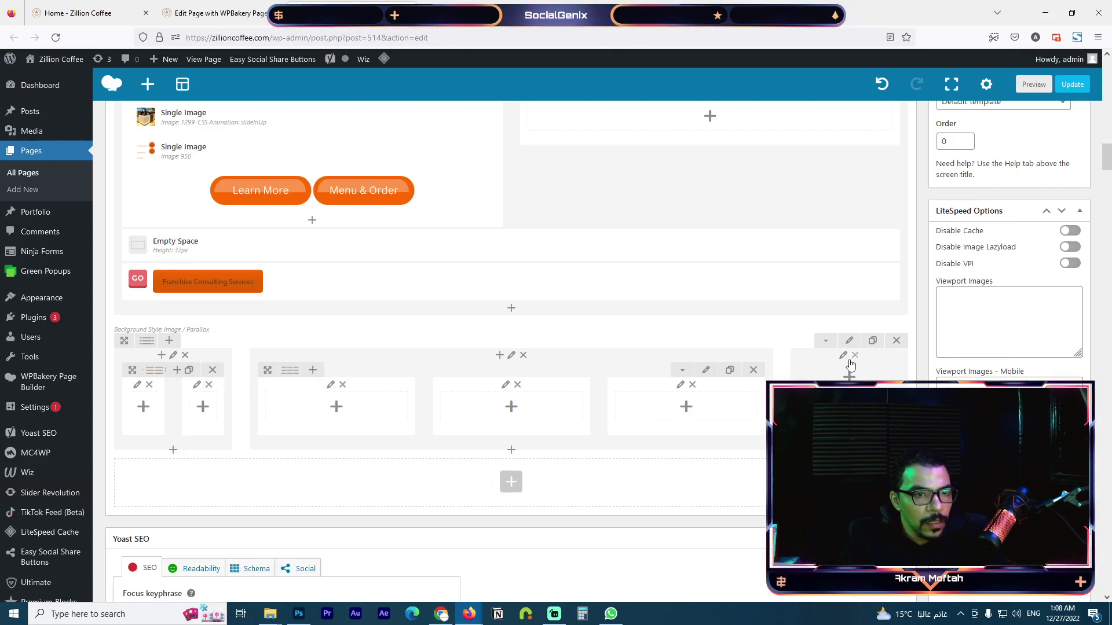
{"action": "left_click", "coordinate": [849, 377]}
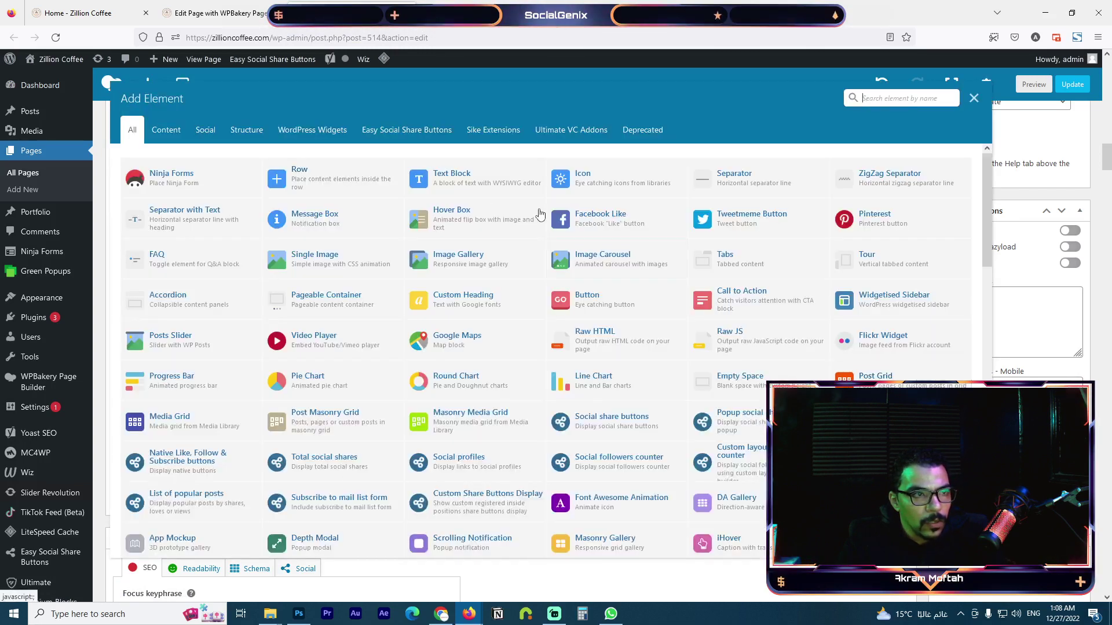
{"action": "left_click", "coordinate": [312, 184]}
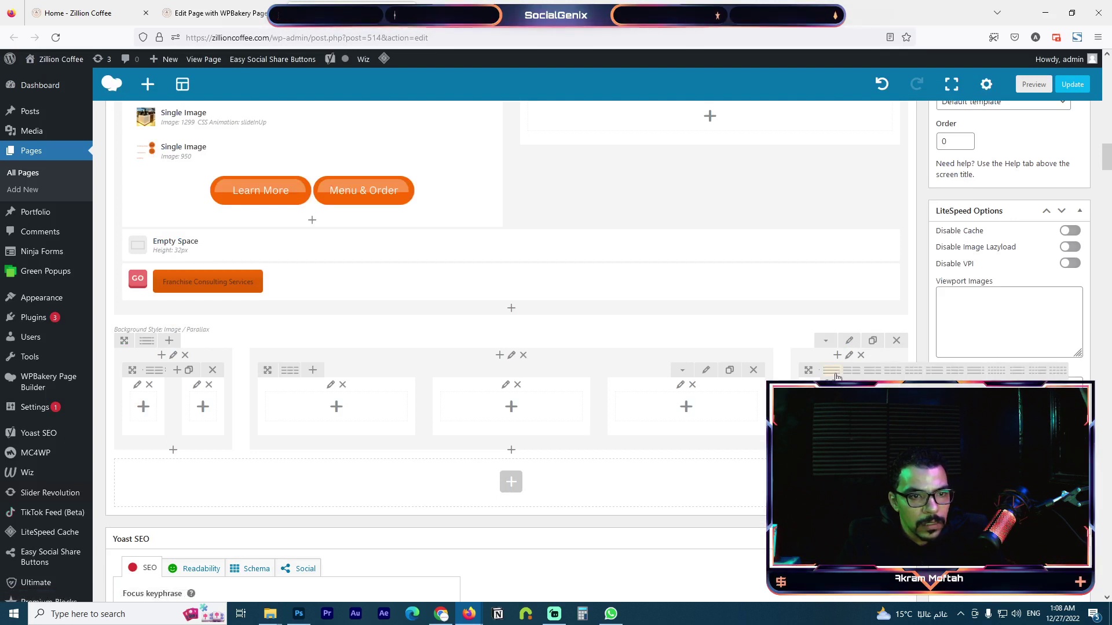
{"action": "left_click", "coordinate": [858, 376]}
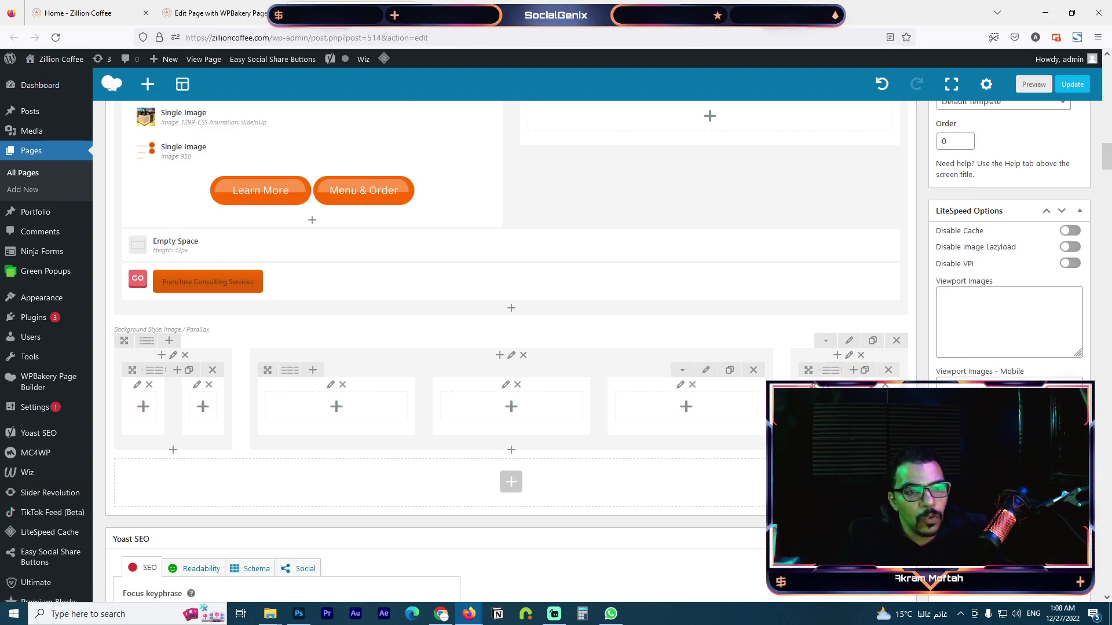
- View the elements available inside the last column's nested row, close the list, and check the layout options of the middle nested row
{"action": "left_click", "coordinate": [816, 405]}
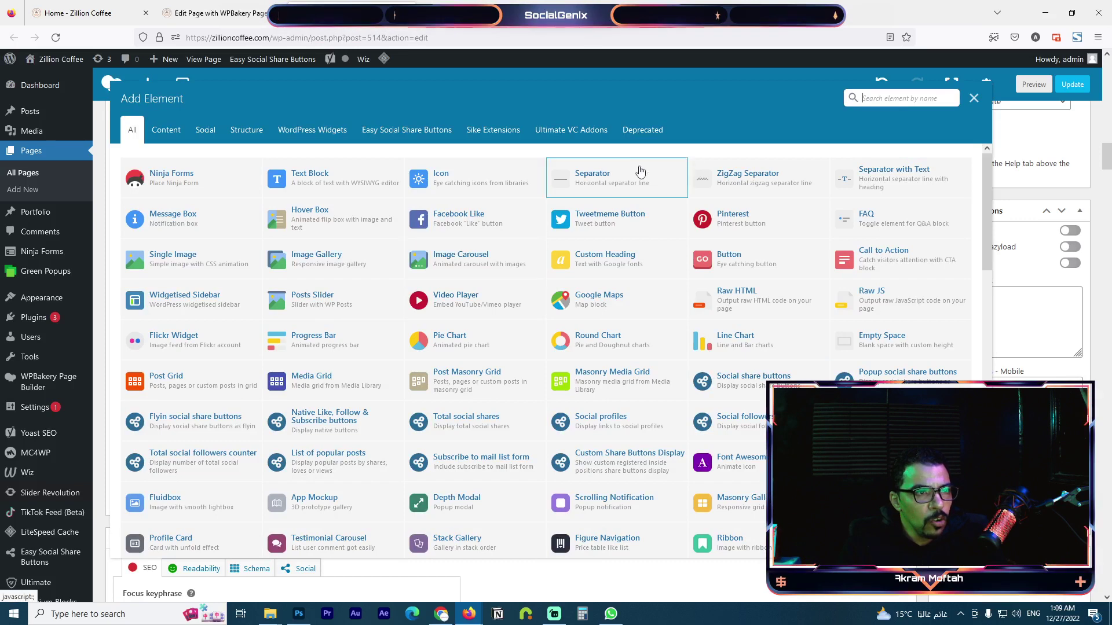
{"action": "left_click", "coordinate": [974, 99]}
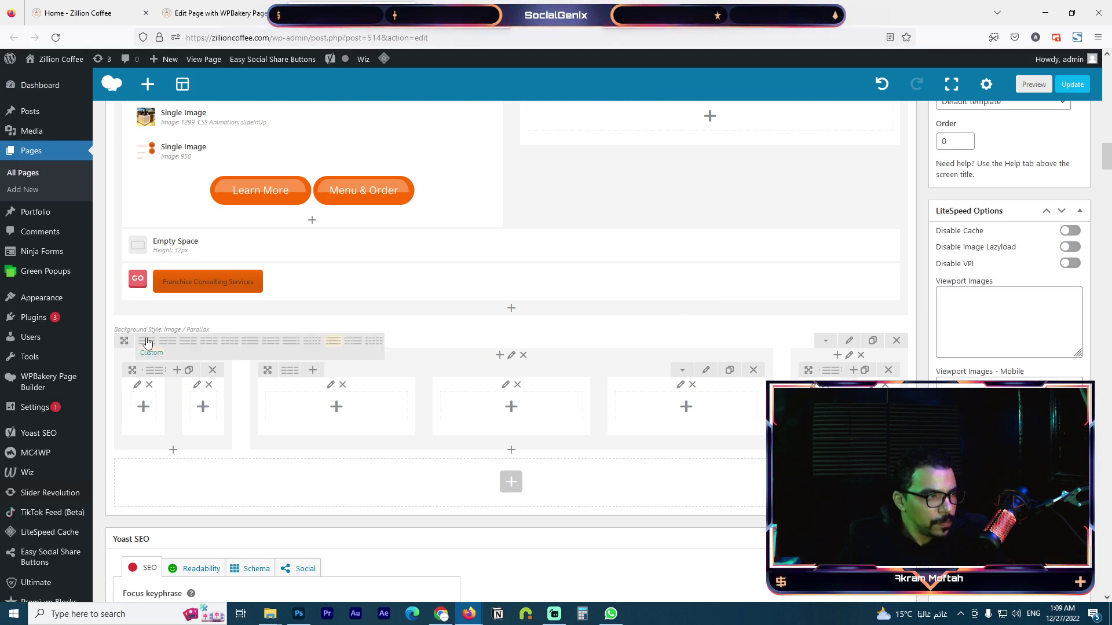
{"action": "mouse_move", "coordinate": [289, 370]}
{"action": "left_click", "coordinate": [360, 368]}
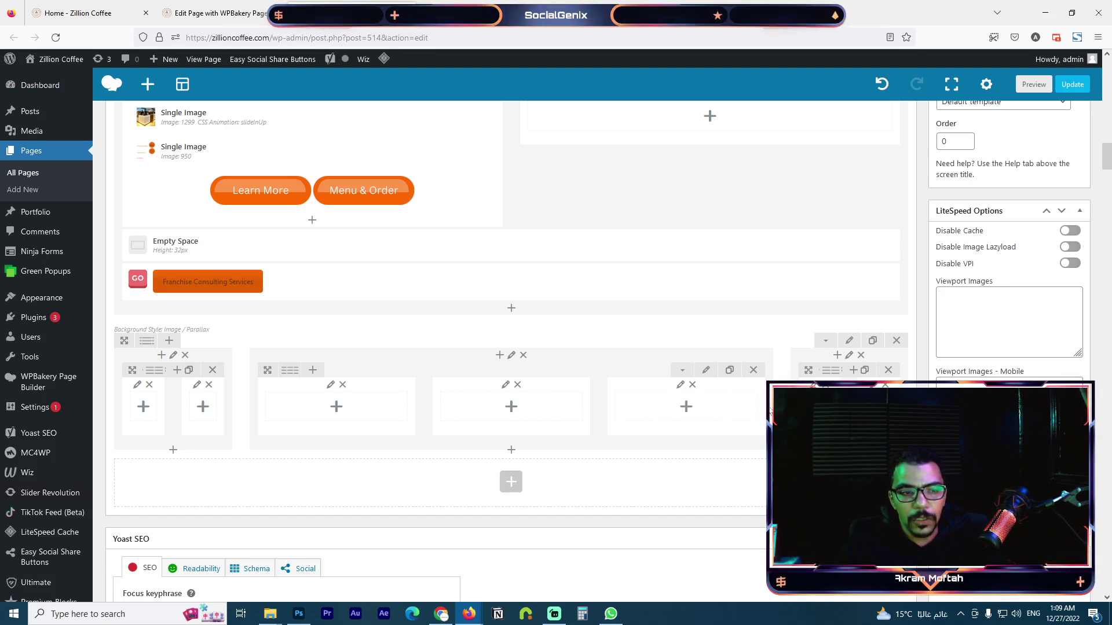
- Add a Hover Box to the centre column of the middle nested row and set its image to cappuchino-scaled.jpg from the media library
{"action": "left_click", "coordinate": [511, 407]}
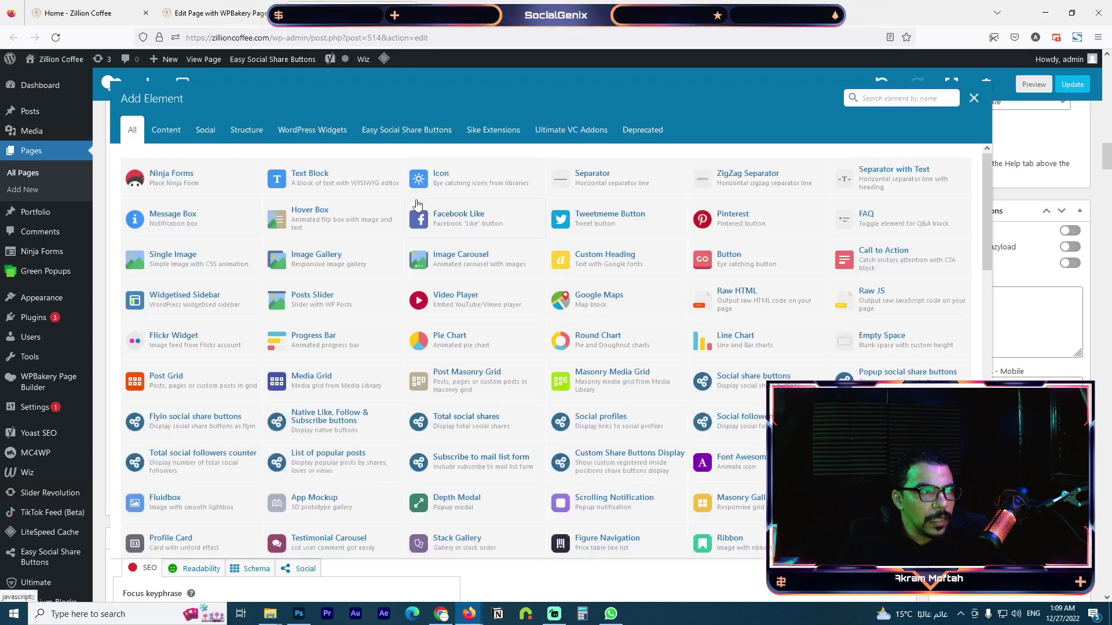
{"action": "left_click", "coordinate": [325, 223]}
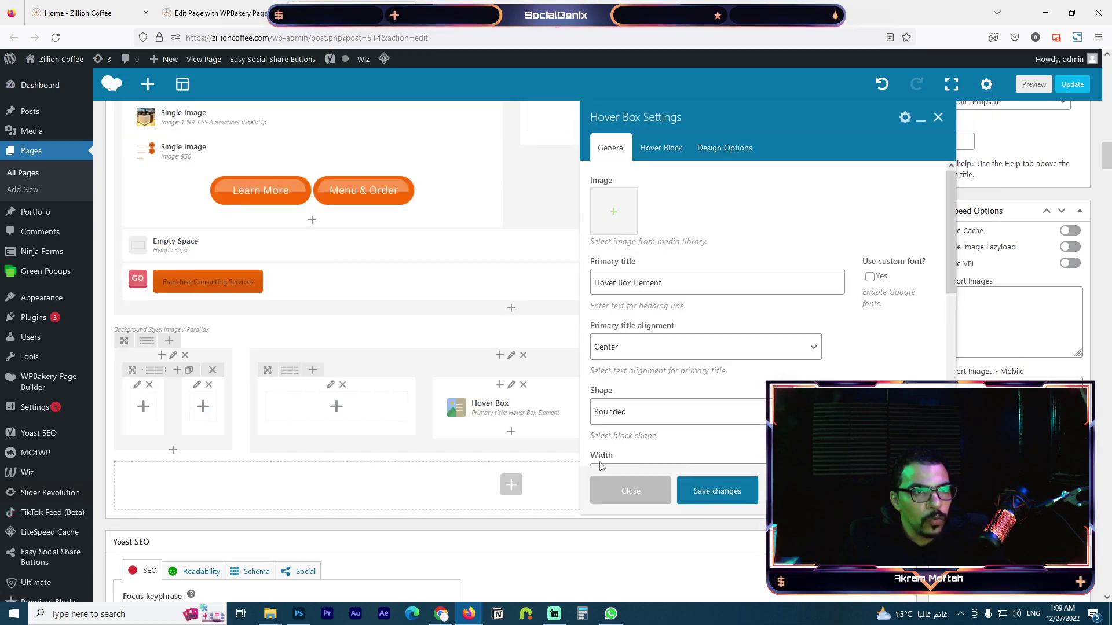
{"action": "left_click", "coordinate": [614, 212]}
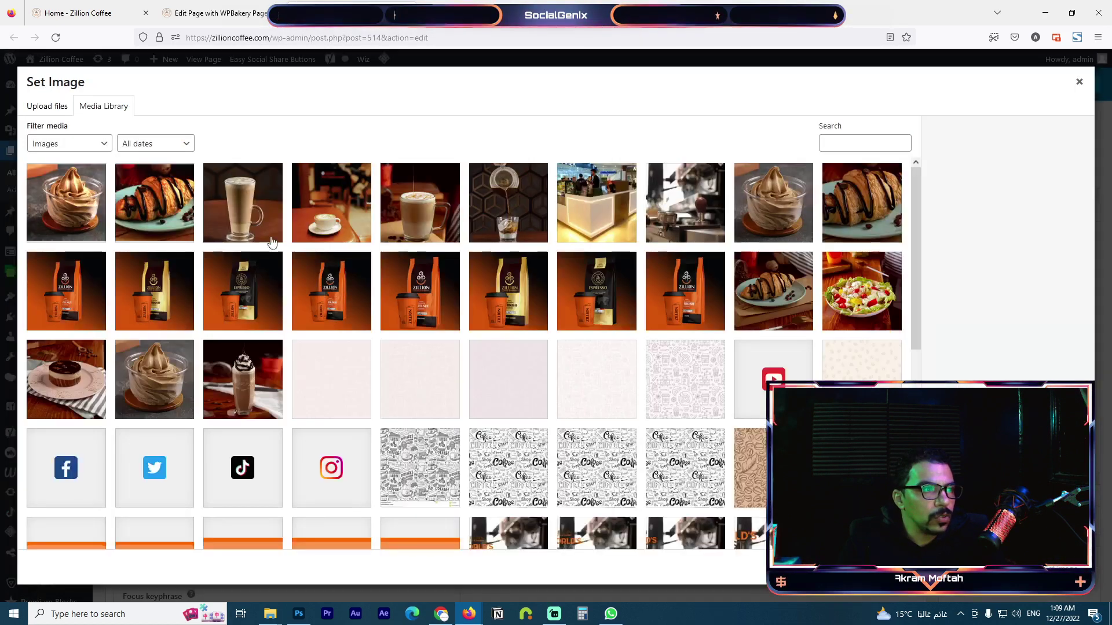
{"action": "left_click", "coordinate": [333, 222]}
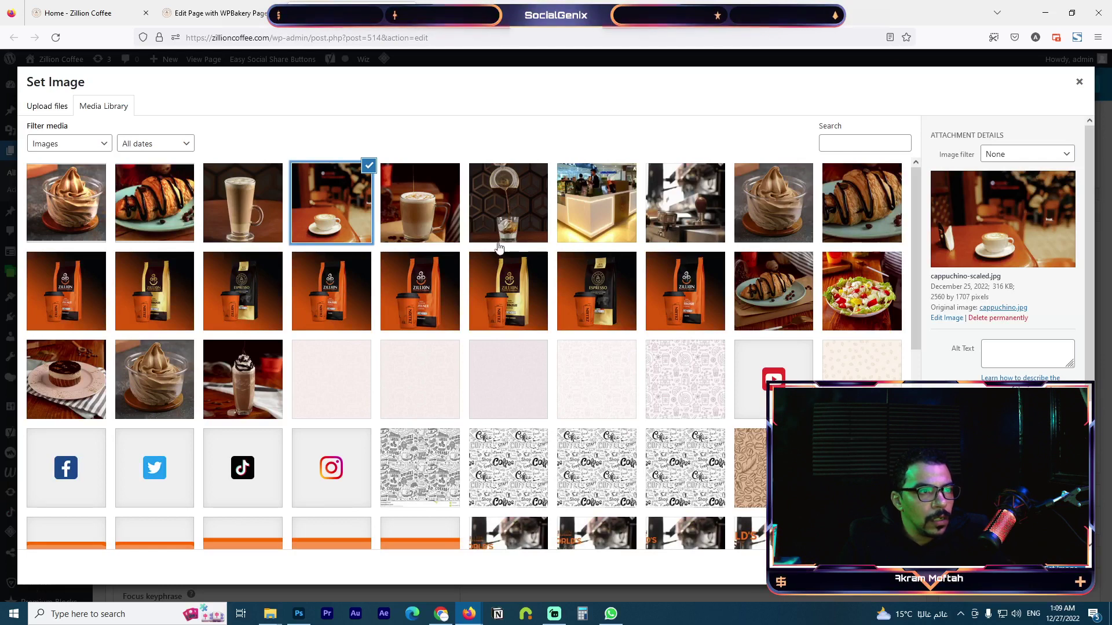
{"action": "left_click", "coordinate": [1060, 568]}
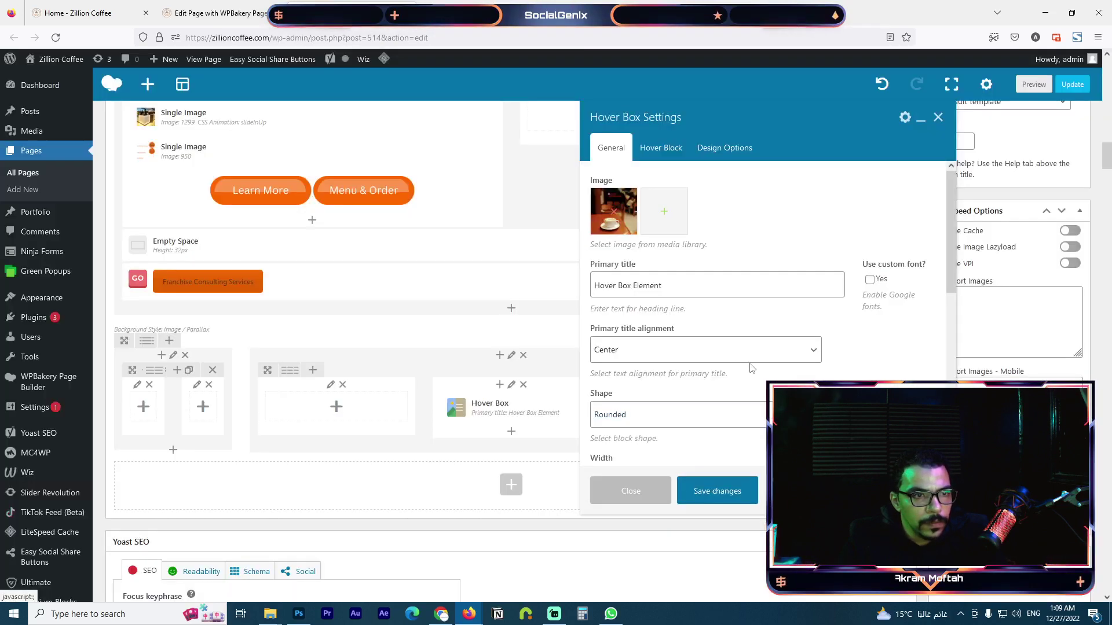
- Set the Hover Box's primary title to "Image" with Center title alignment and the Rounded shape, and review its remaining general options
{"action": "scroll", "coordinate": [669, 255], "scroll_direction": "down", "scroll_amount": 3}
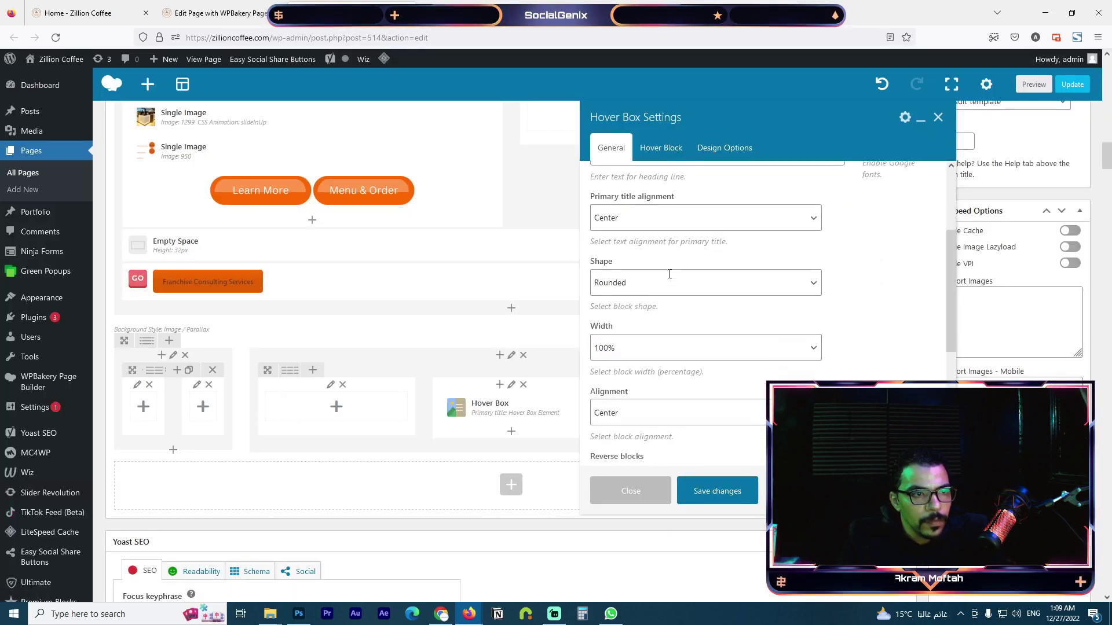
{"action": "scroll", "coordinate": [671, 290], "scroll_direction": "up", "scroll_amount": 3}
{"action": "triple_click", "coordinate": [671, 285]}
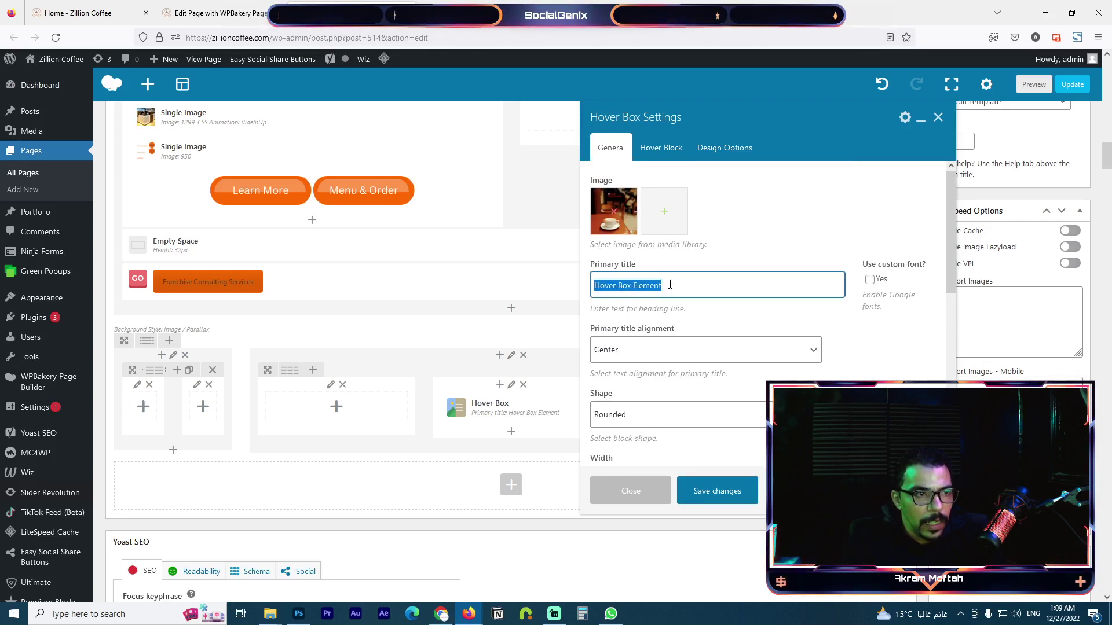
{"action": "type", "text": "Image"}
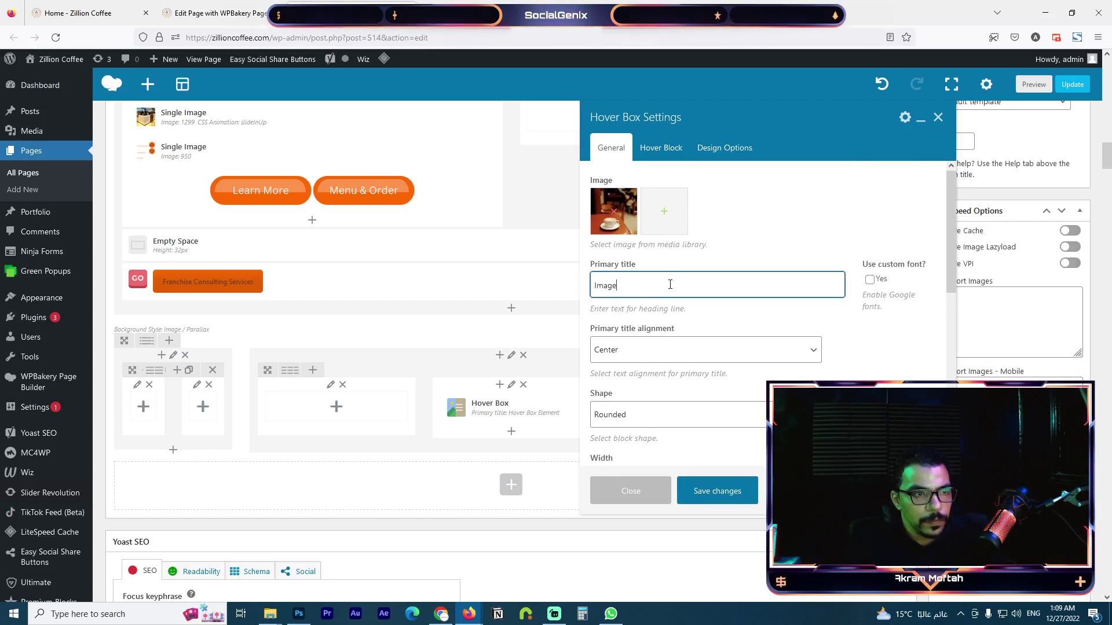
{"action": "left_click", "coordinate": [683, 352]}
{"action": "left_click", "coordinate": [660, 404]}
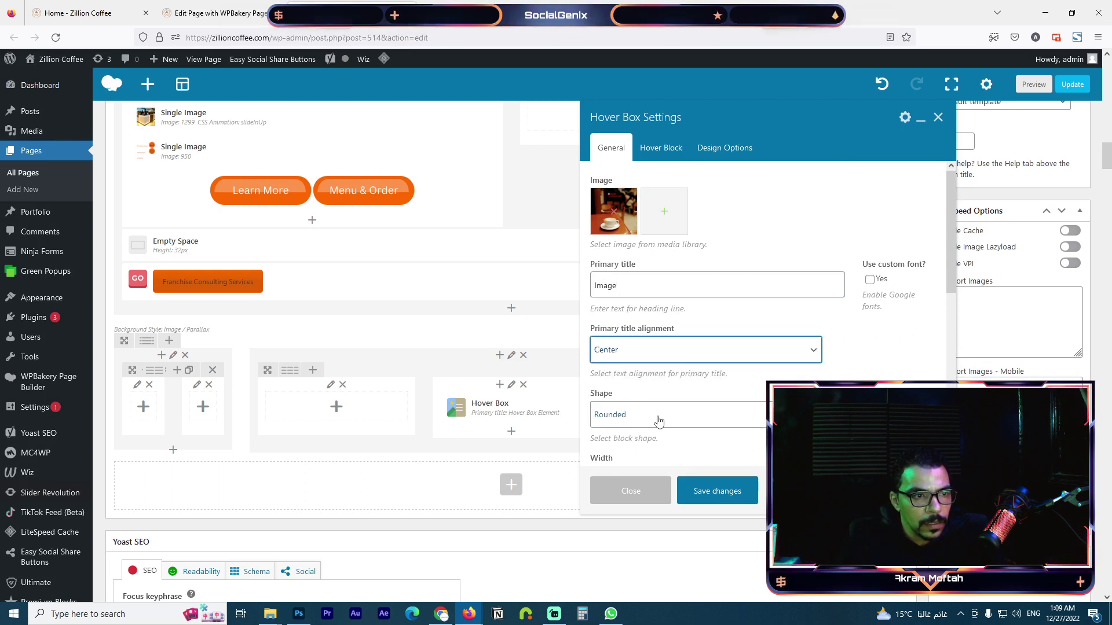
{"action": "left_click", "coordinate": [657, 419]}
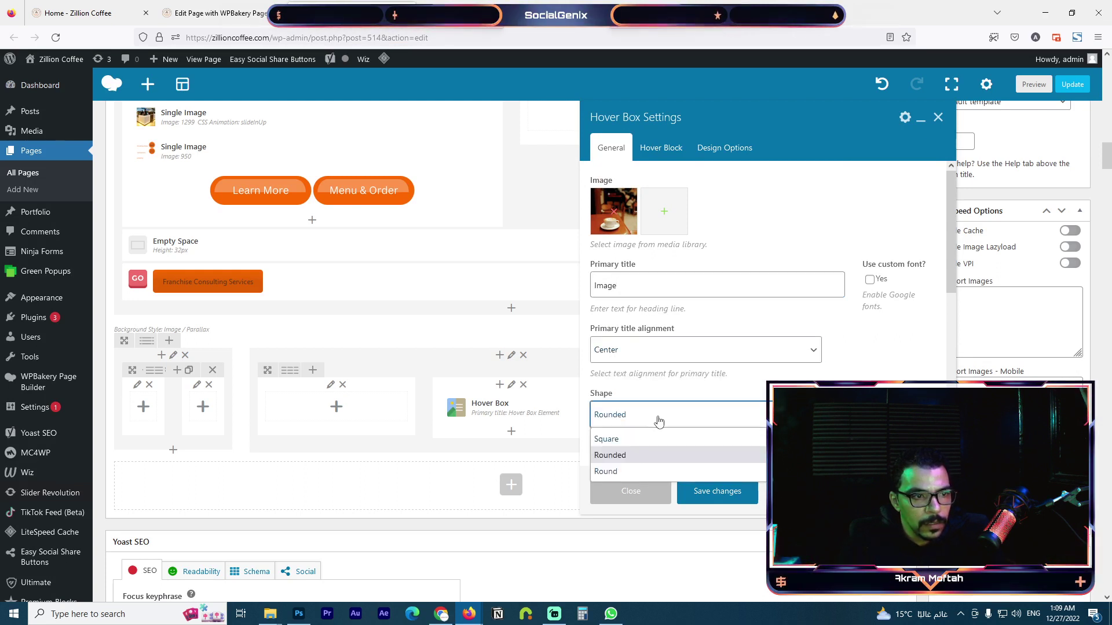
{"action": "left_click", "coordinate": [637, 458]}
{"action": "scroll", "coordinate": [653, 362], "scroll_direction": "down", "scroll_amount": 2}
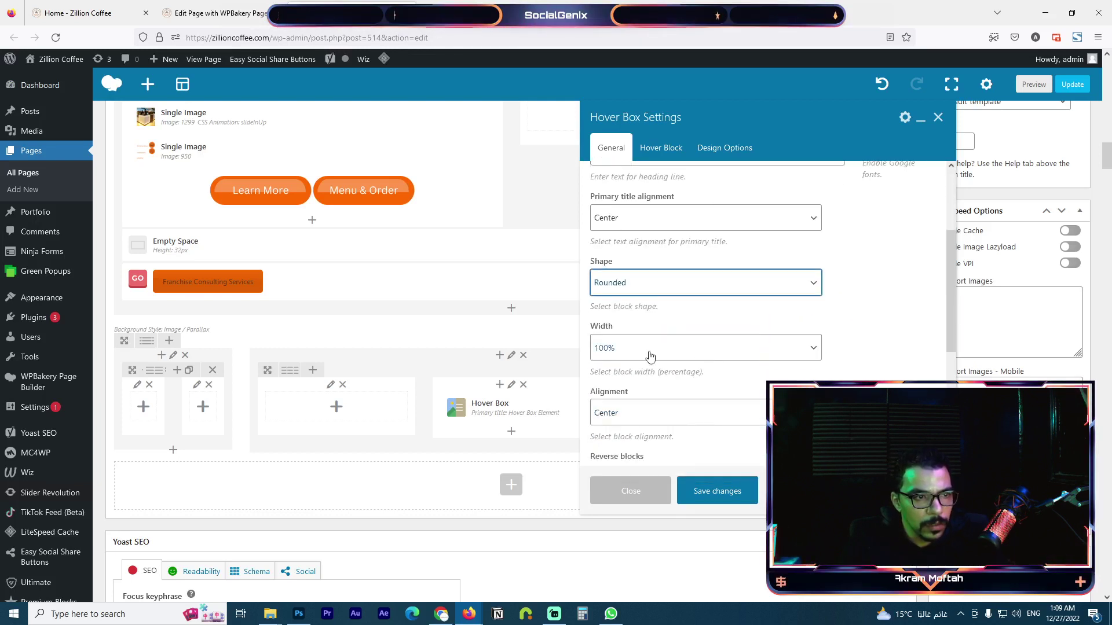
{"action": "scroll", "coordinate": [642, 421], "scroll_direction": "down", "scroll_amount": 4}
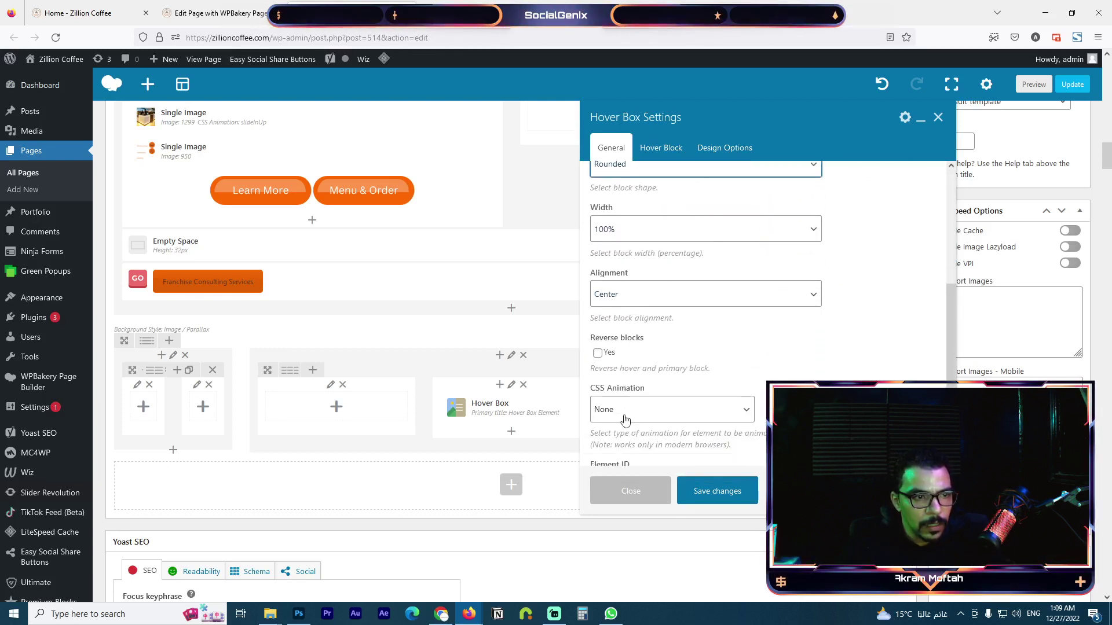
{"action": "scroll", "coordinate": [694, 385], "scroll_direction": "up", "scroll_amount": 6}
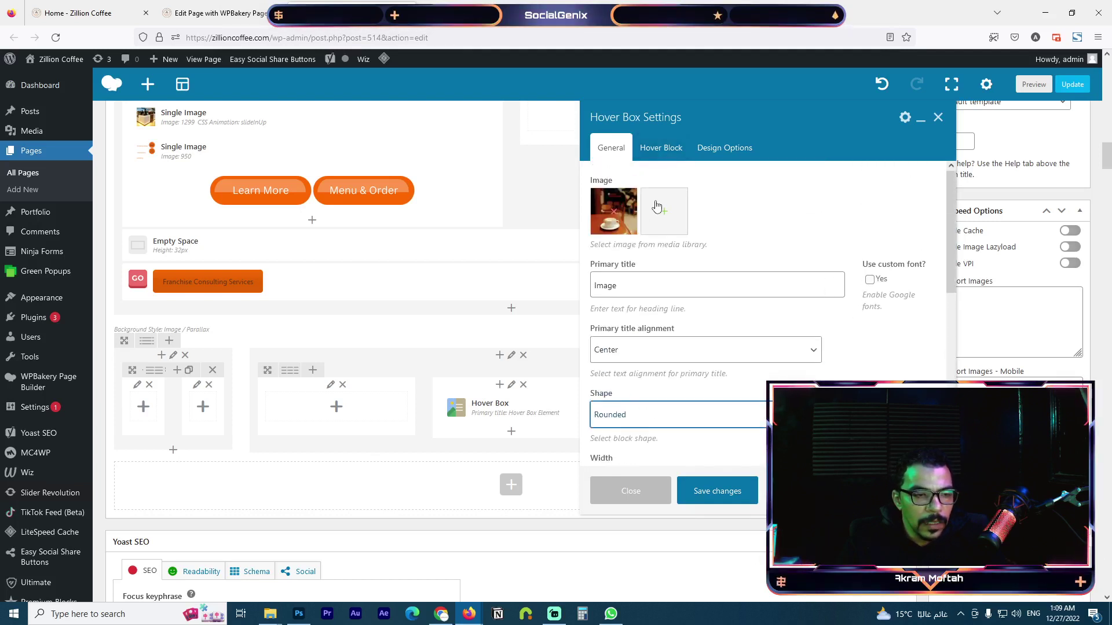
- Set the Hover Box's hover title to "Image Back" and bring its hover text and background color settings into view
{"action": "left_click", "coordinate": [659, 152]}
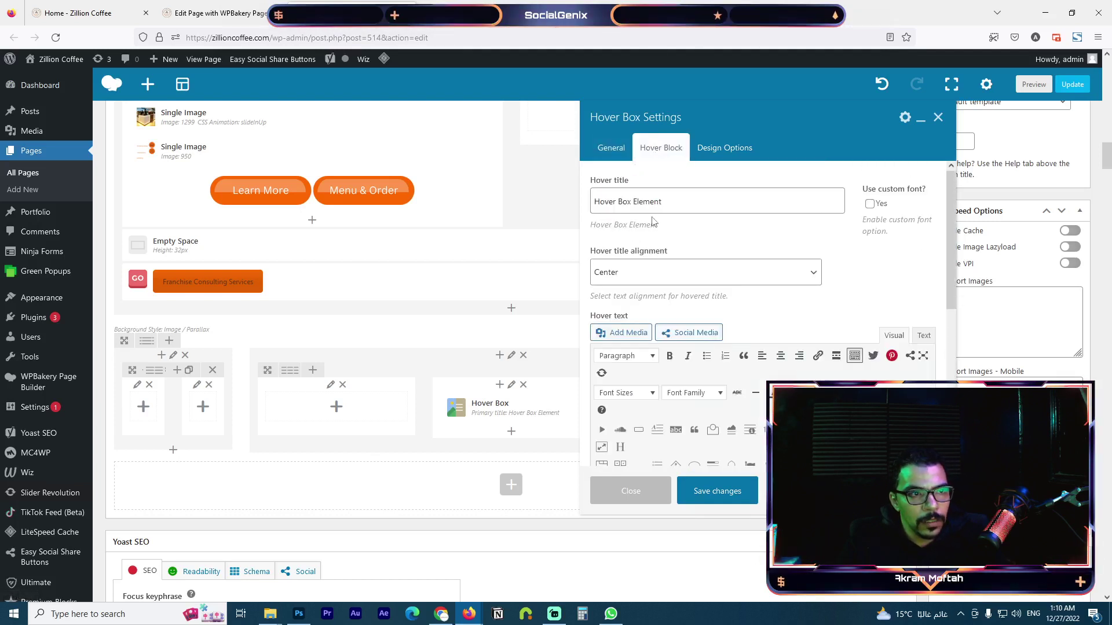
{"action": "scroll", "coordinate": [707, 241], "scroll_direction": "down", "scroll_amount": 2}
{"action": "scroll", "coordinate": [711, 245], "scroll_direction": "up", "scroll_amount": 2}
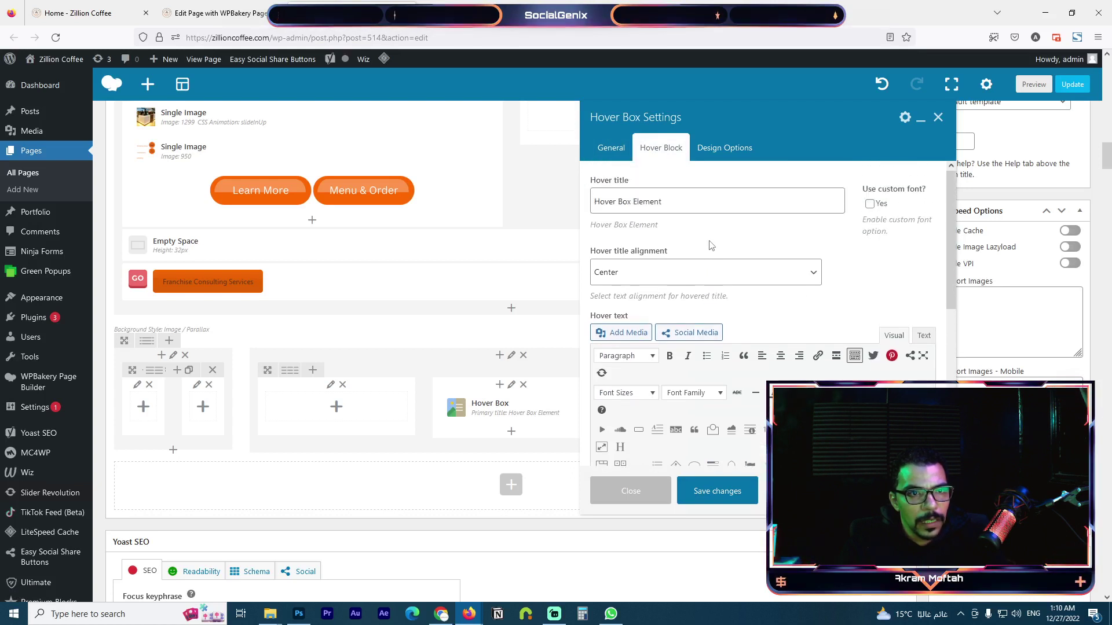
{"action": "triple_click", "coordinate": [652, 200]}
{"action": "key", "text": "BackSpace"}
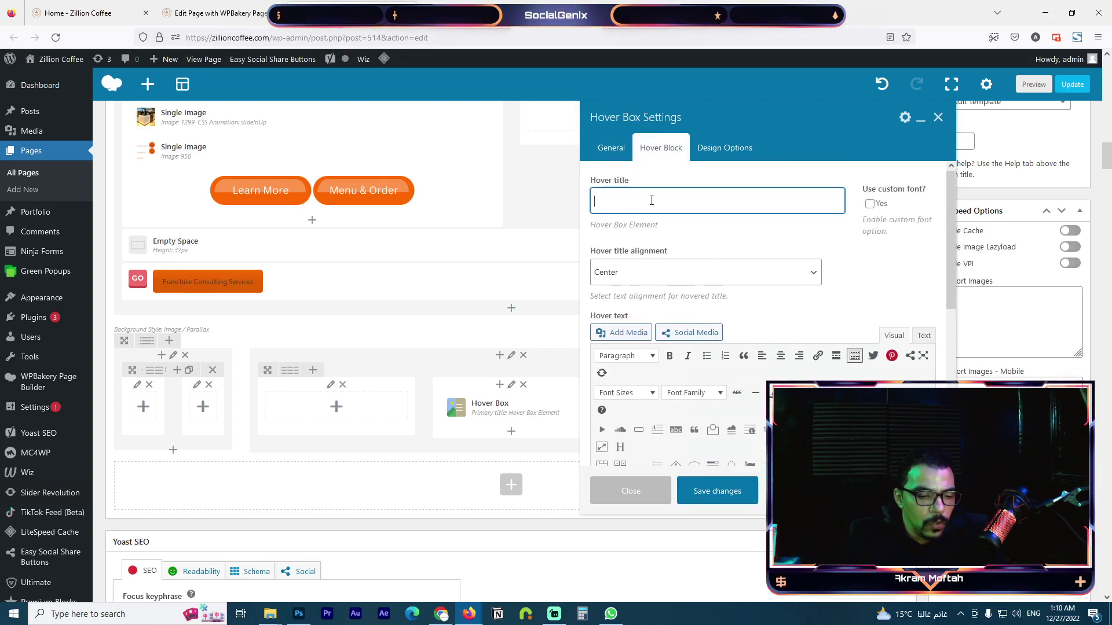
{"action": "type", "text": "Imahe"}
{"action": "key", "text": "BackSpace"}
{"action": "key", "text": "BackSpace"}
{"action": "type", "text": "e Na"}
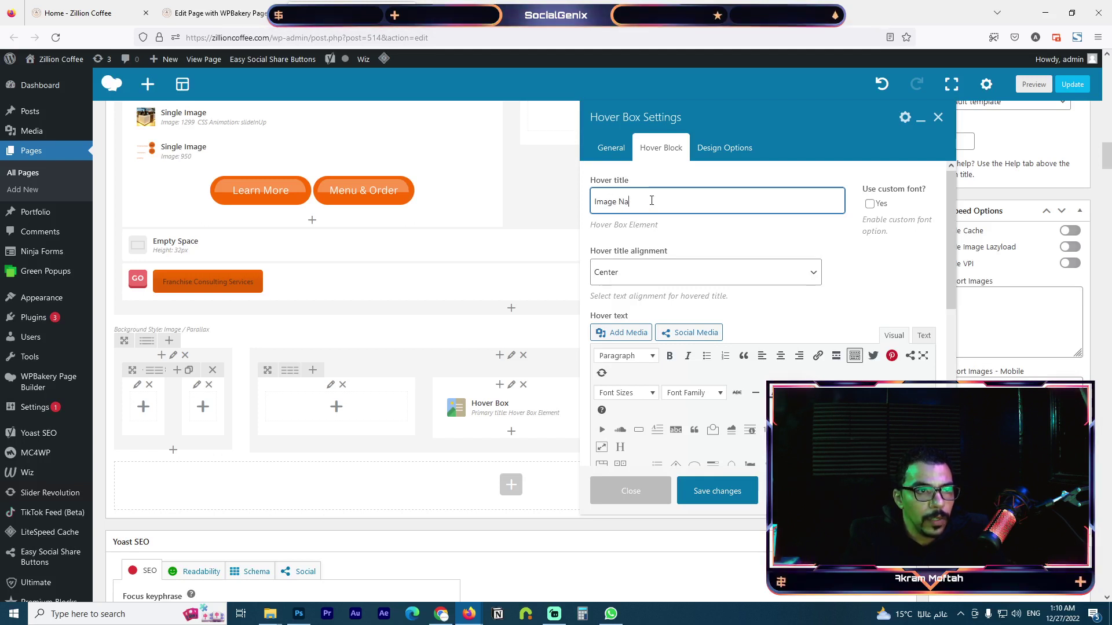
{"action": "key", "text": "BackSpace"}
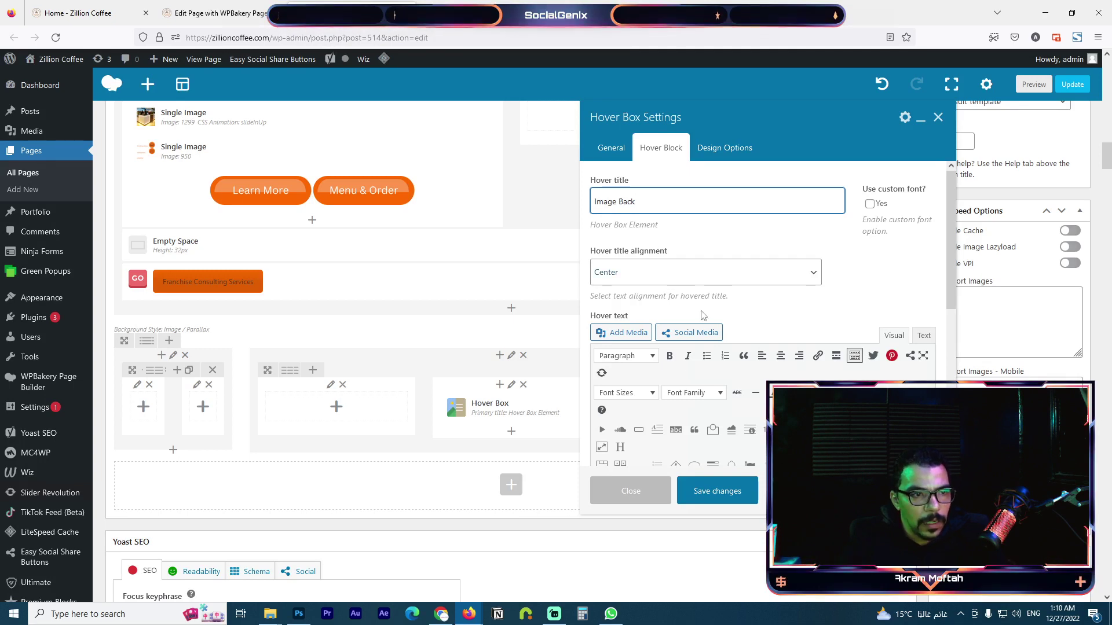
{"action": "scroll", "coordinate": [695, 295], "scroll_direction": "down", "scroll_amount": 5}
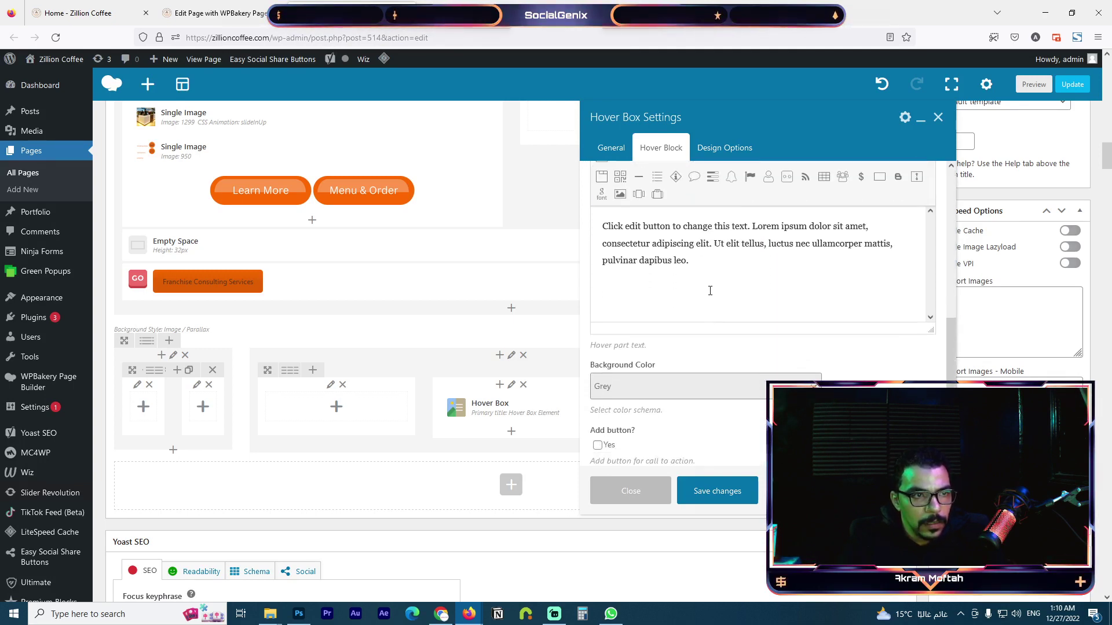
- Replace the Hover Box's placeholder hover text with "Latest Zillion Product"
{"action": "scroll", "coordinate": [683, 324], "scroll_direction": "up", "scroll_amount": 3}
{"action": "scroll", "coordinate": [666, 348], "scroll_direction": "down", "scroll_amount": 2}
{"action": "left_click", "coordinate": [677, 307]}
{"action": "triple_click", "coordinate": [677, 307]}
{"action": "key", "text": "BackSpace"}
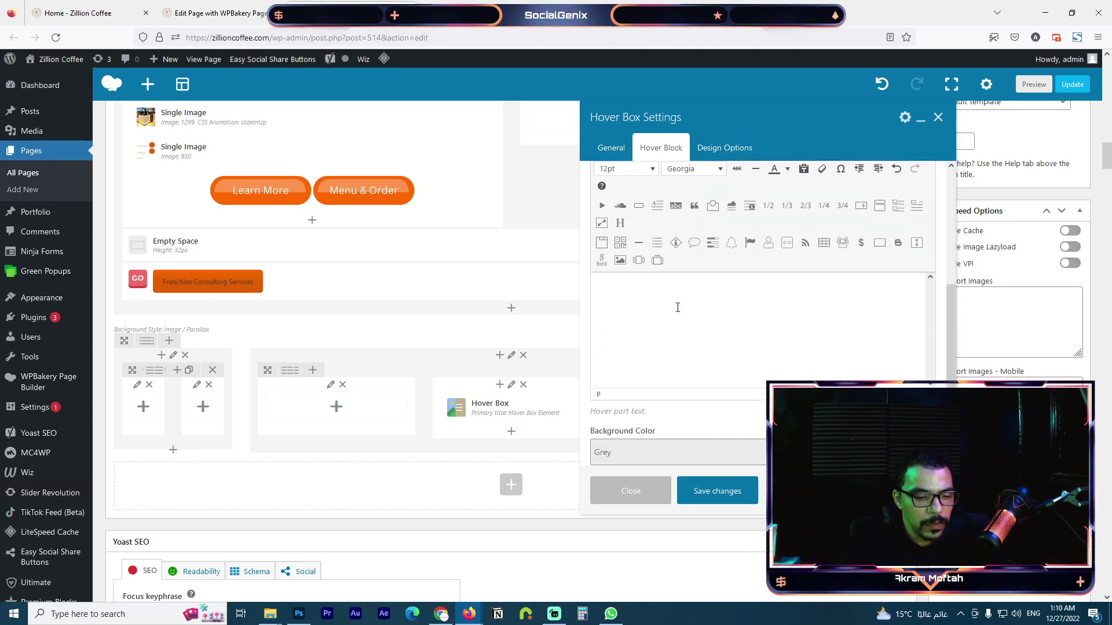
{"action": "type", "text": "Latest Zilli"}
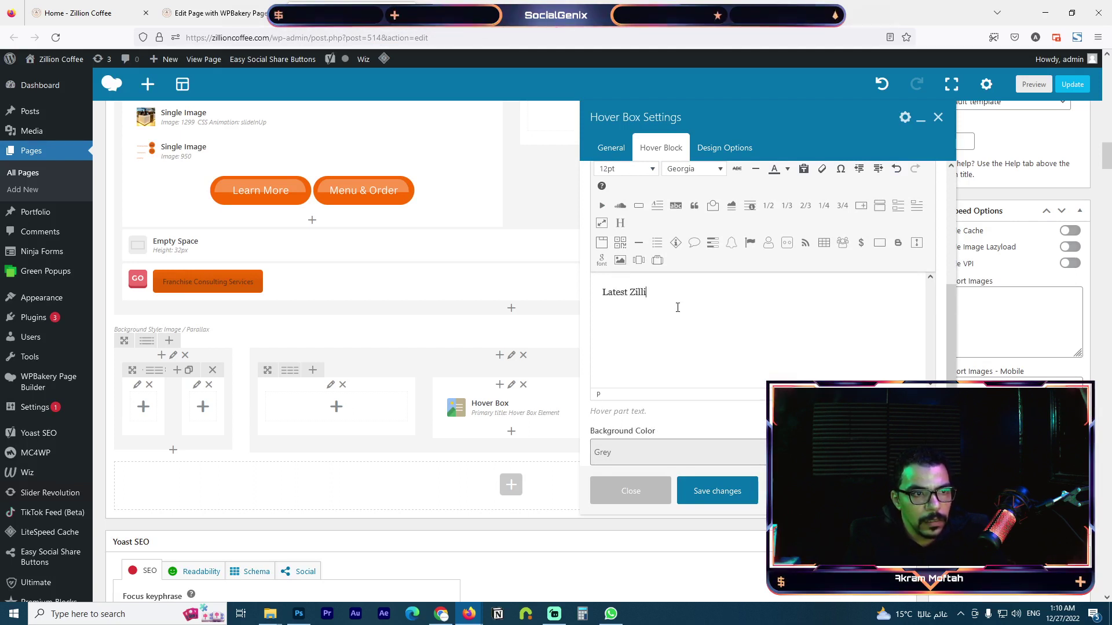
{"action": "type", "text": "on Product"}
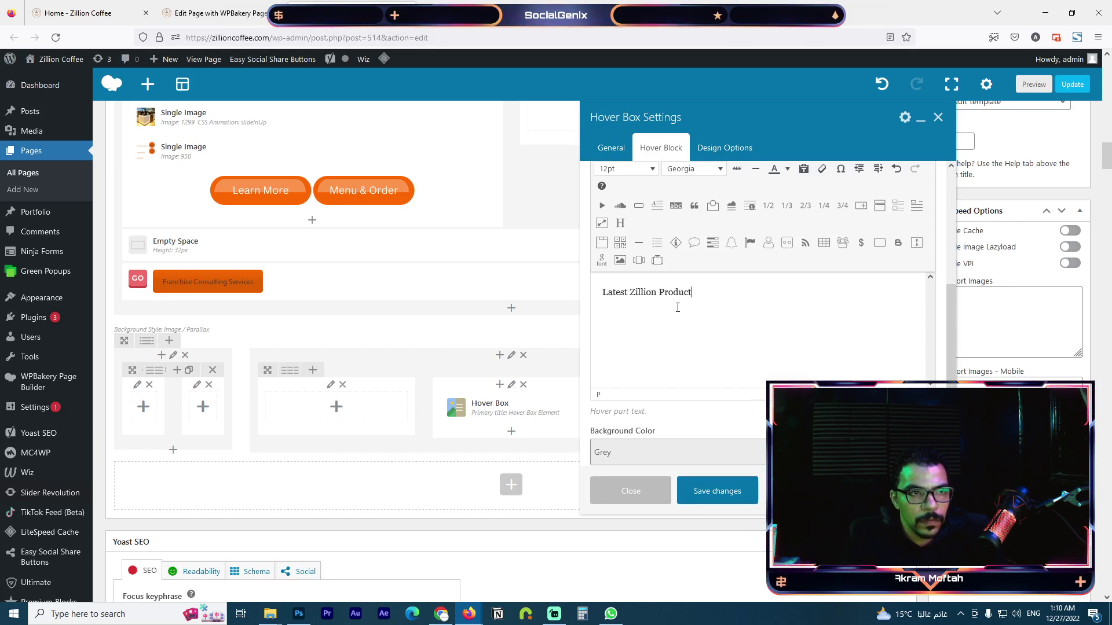
- Look through the alignment choices for the hover title and close the list without choosing another
{"action": "scroll", "coordinate": [677, 307], "scroll_direction": "up", "scroll_amount": 5}
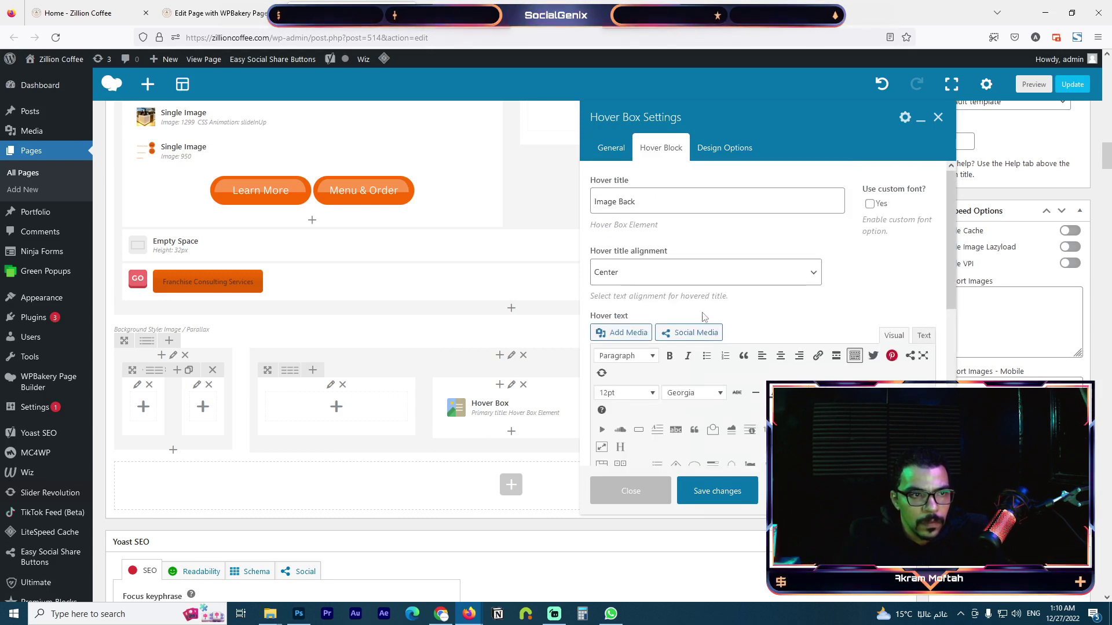
{"action": "left_click", "coordinate": [671, 277]}
{"action": "left_click", "coordinate": [671, 276]}
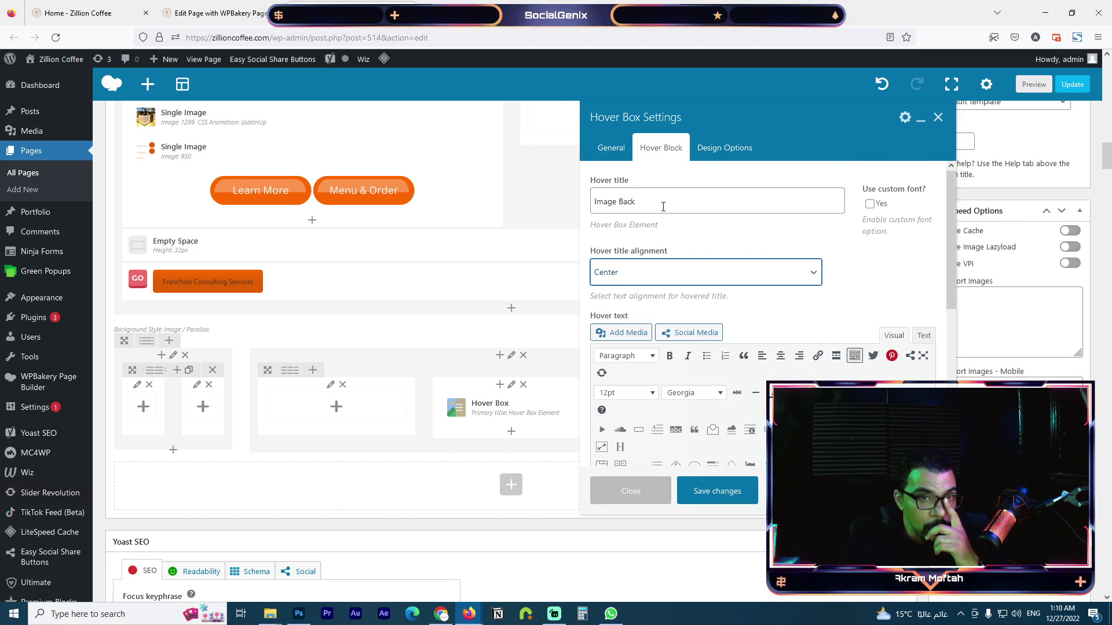
{"action": "left_click", "coordinate": [631, 272]}
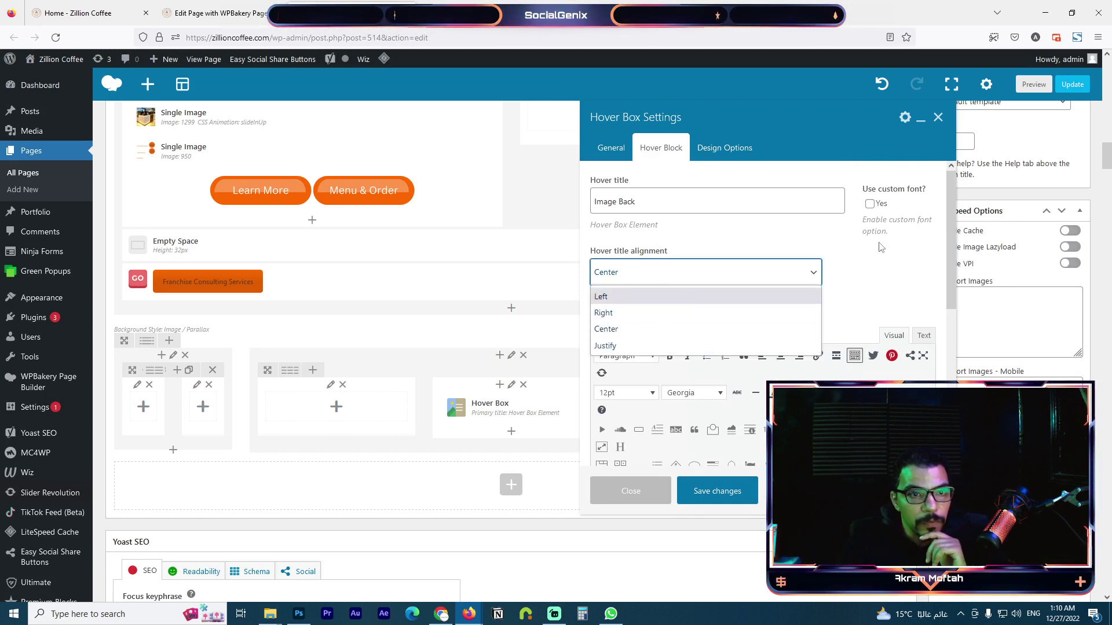
{"action": "left_click", "coordinate": [869, 257]}
- Try the hover title's custom font option, review its size, color, family and style settings, and turn the option off again
{"action": "left_click", "coordinate": [869, 204]}
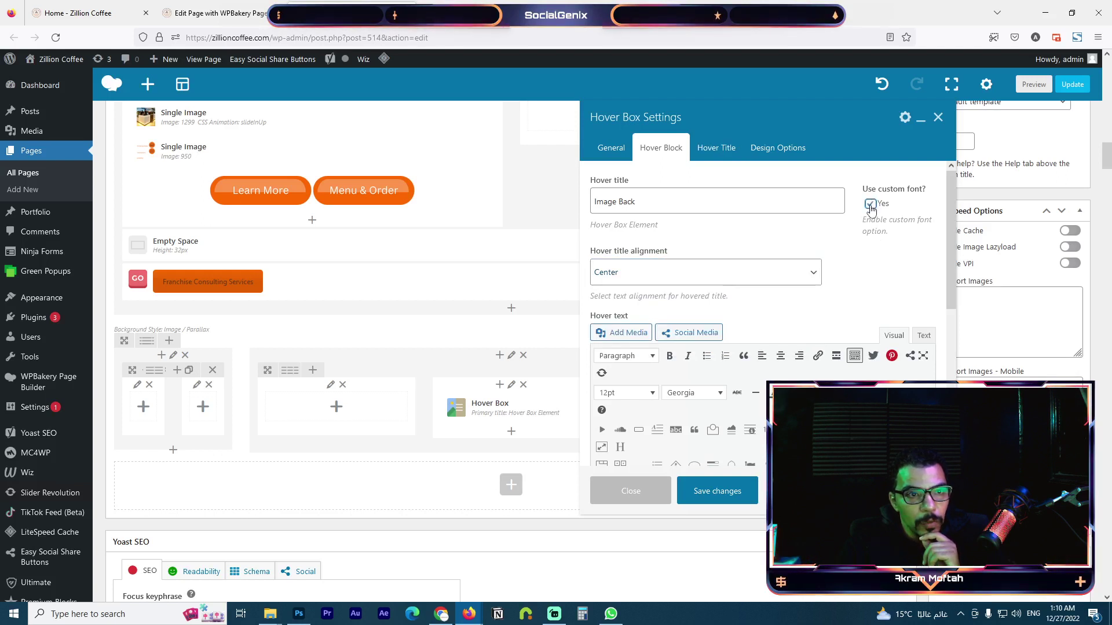
{"action": "left_click", "coordinate": [729, 157]}
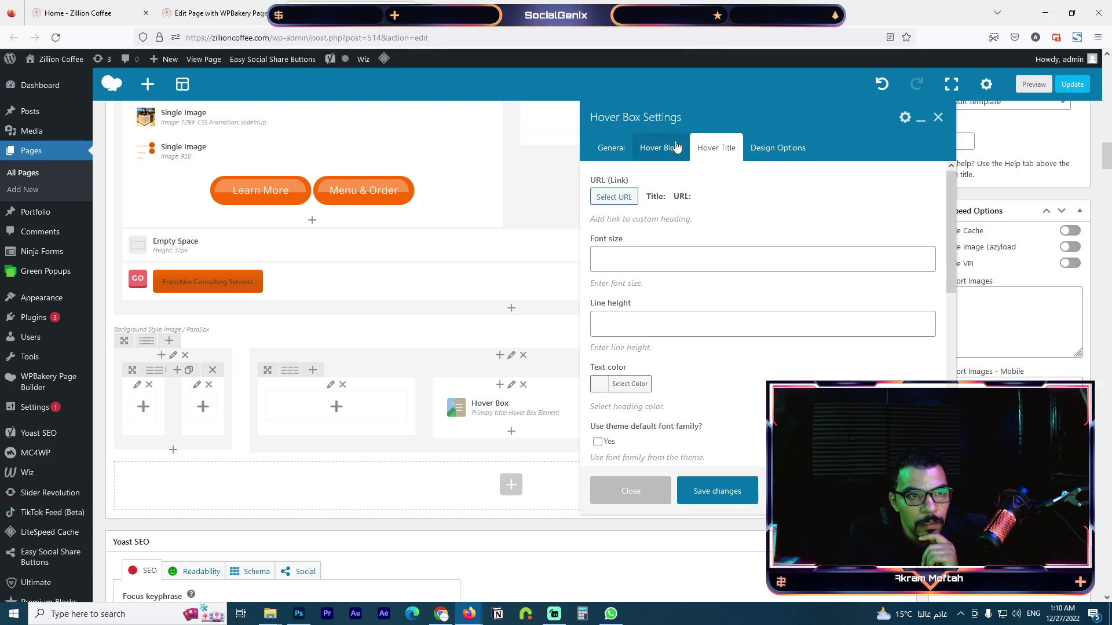
{"action": "left_click", "coordinate": [661, 147]}
{"action": "left_click", "coordinate": [771, 147]}
{"action": "left_click", "coordinate": [716, 148]}
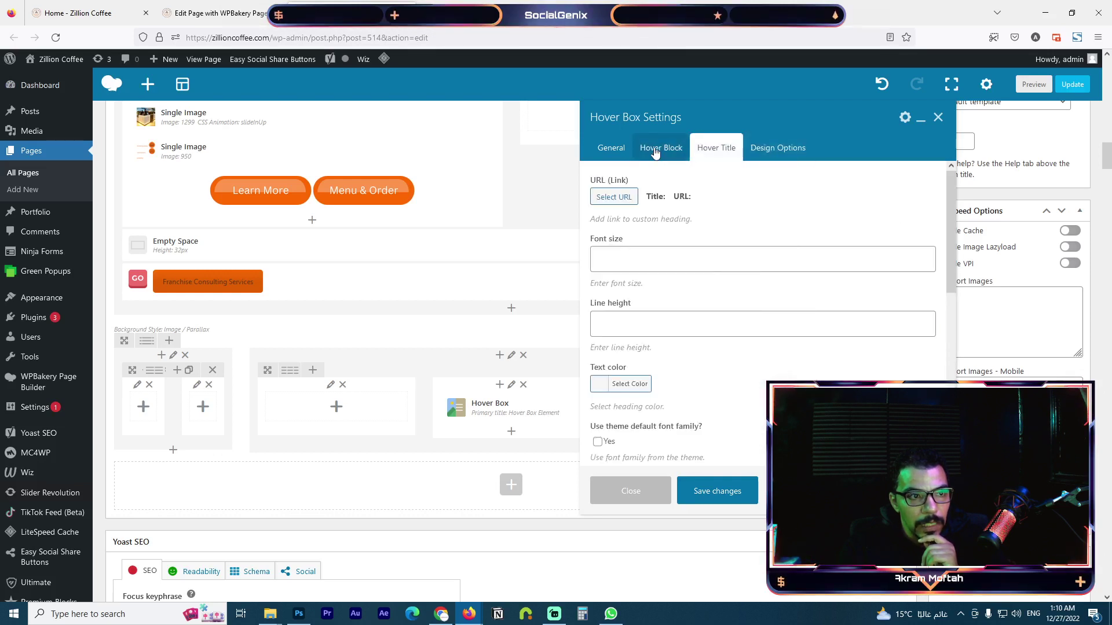
{"action": "left_click", "coordinate": [632, 249]}
{"action": "left_click", "coordinate": [634, 324]}
{"action": "scroll", "coordinate": [637, 348], "scroll_direction": "down", "scroll_amount": 3}
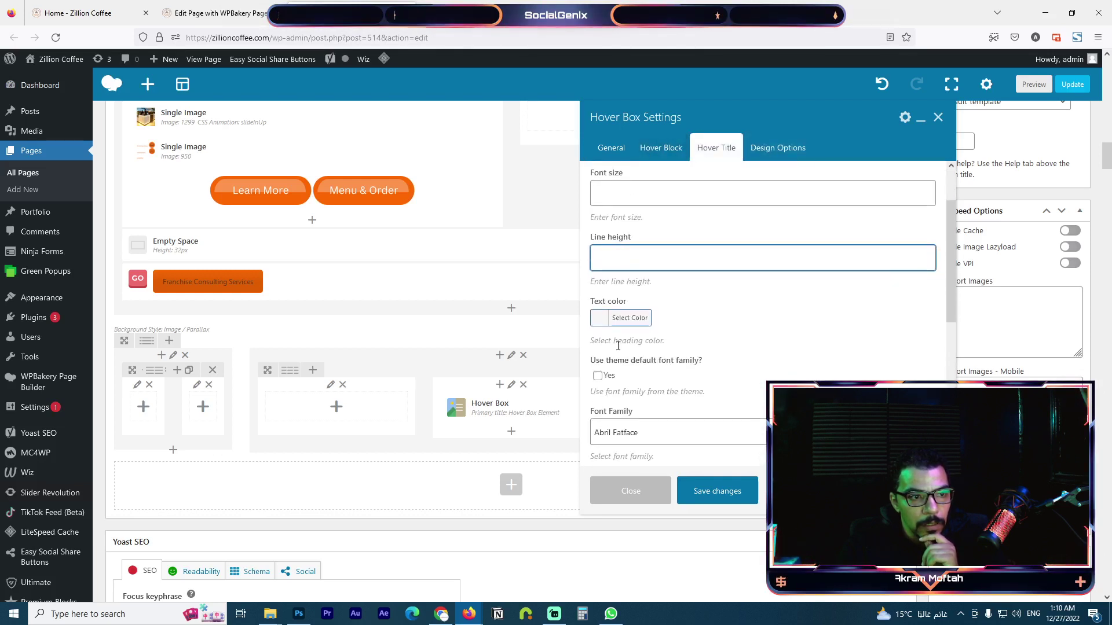
{"action": "scroll", "coordinate": [638, 371], "scroll_direction": "down", "scroll_amount": 5}
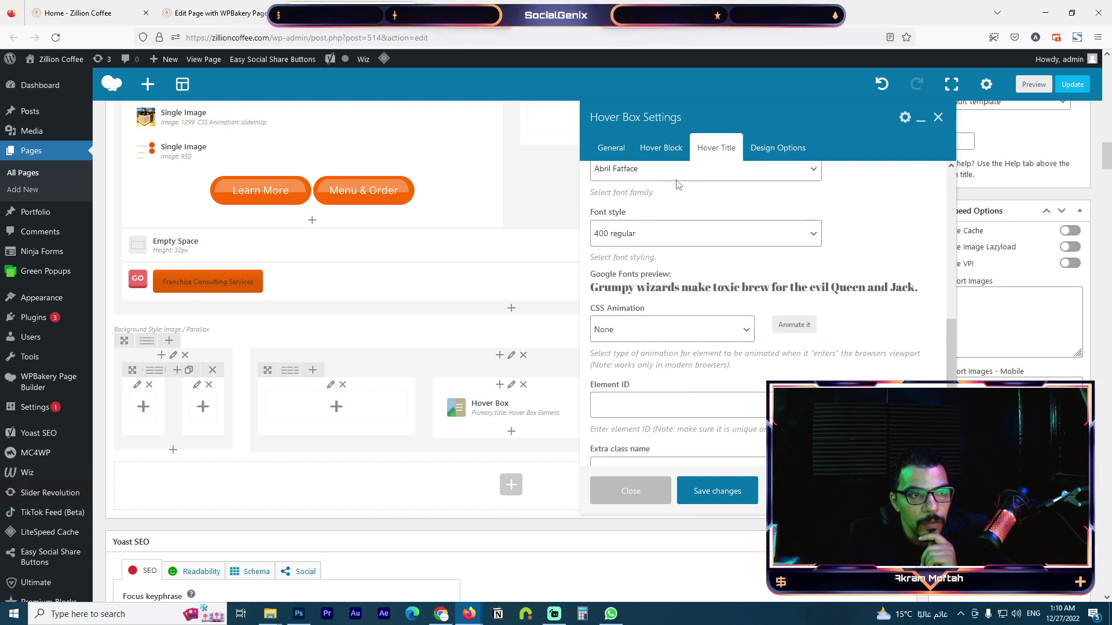
{"action": "left_click", "coordinate": [678, 149]}
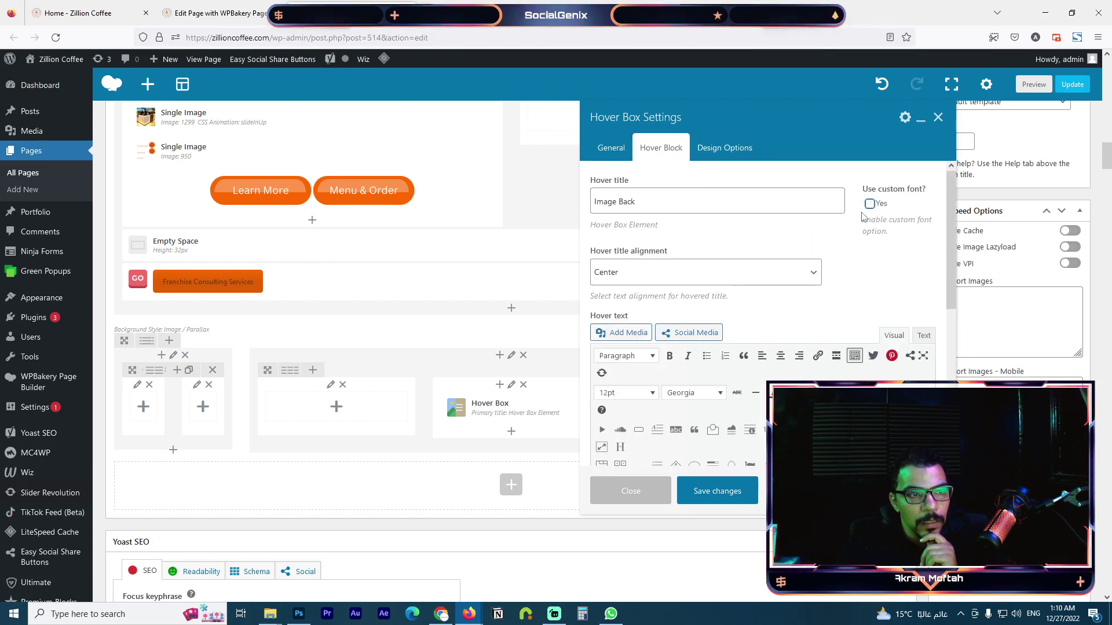
- Add a call-to-action button to the Hover Box's hover block and set its text to "Check"
{"action": "scroll", "coordinate": [724, 333], "scroll_direction": "down", "scroll_amount": 5}
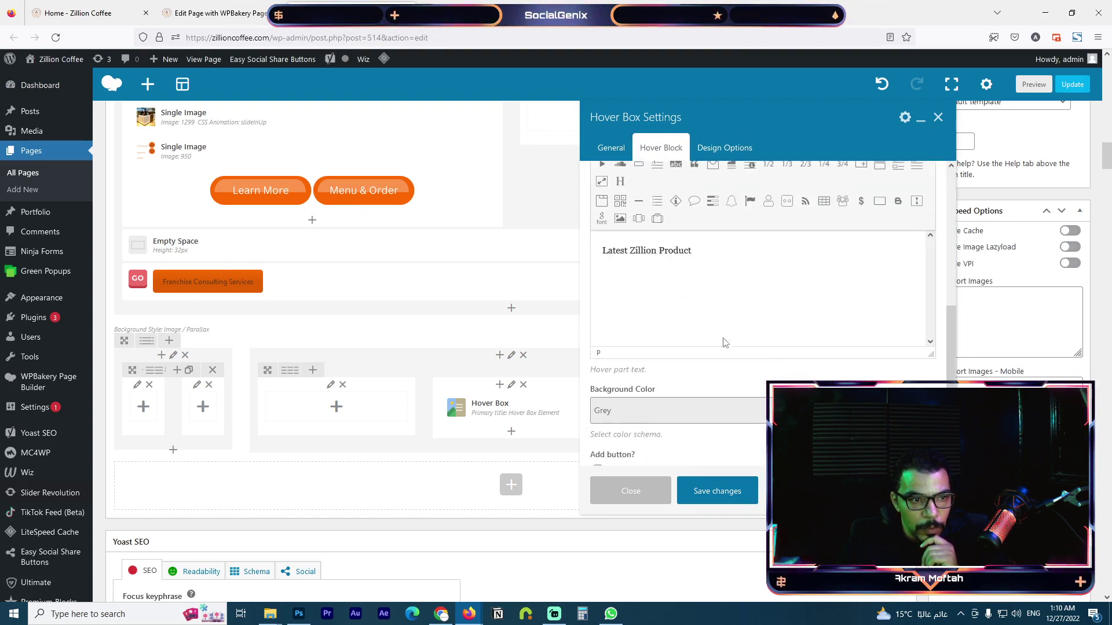
{"action": "scroll", "coordinate": [724, 342], "scroll_direction": "down", "scroll_amount": 3}
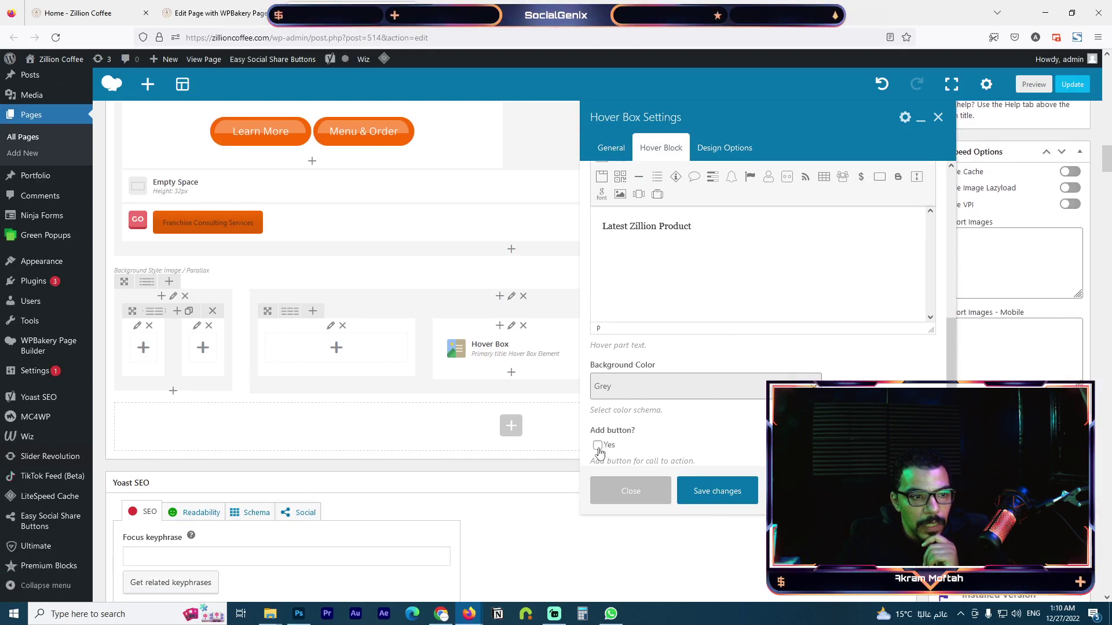
{"action": "scroll", "coordinate": [688, 366], "scroll_direction": "up", "scroll_amount": 8}
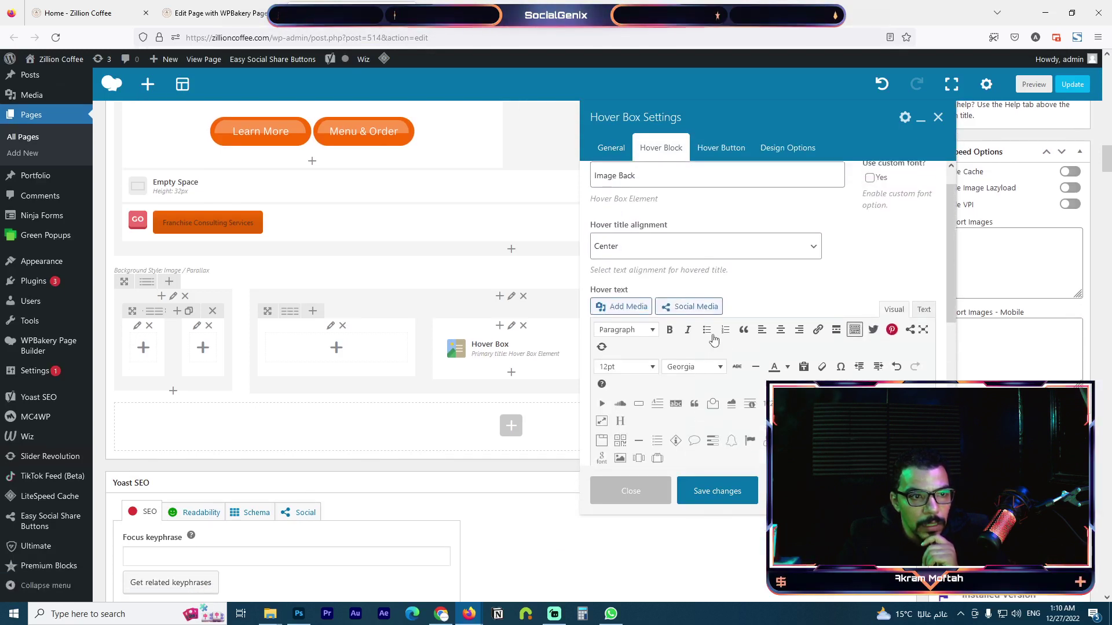
{"action": "scroll", "coordinate": [729, 292], "scroll_direction": "down", "scroll_amount": 5}
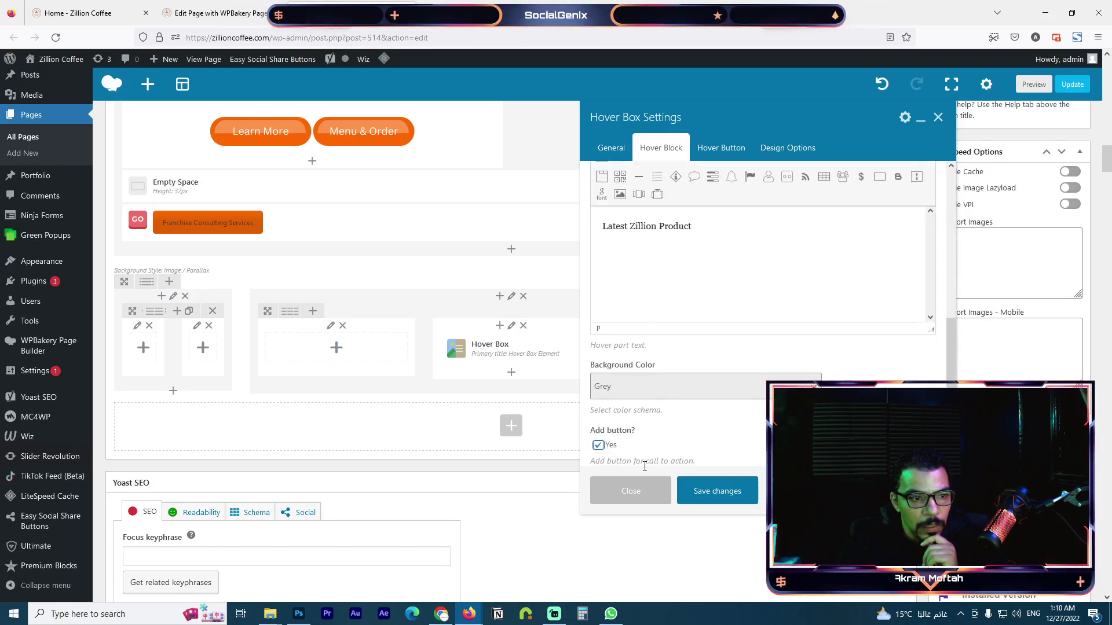
{"action": "scroll", "coordinate": [892, 368], "scroll_direction": "up", "scroll_amount": 5}
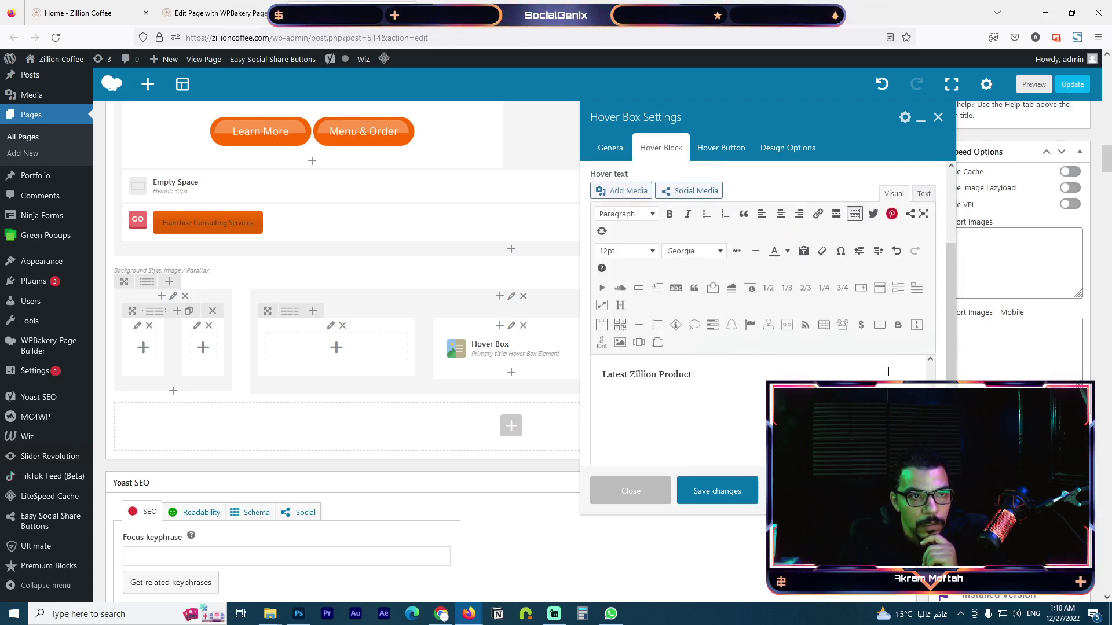
{"action": "left_click", "coordinate": [715, 147]}
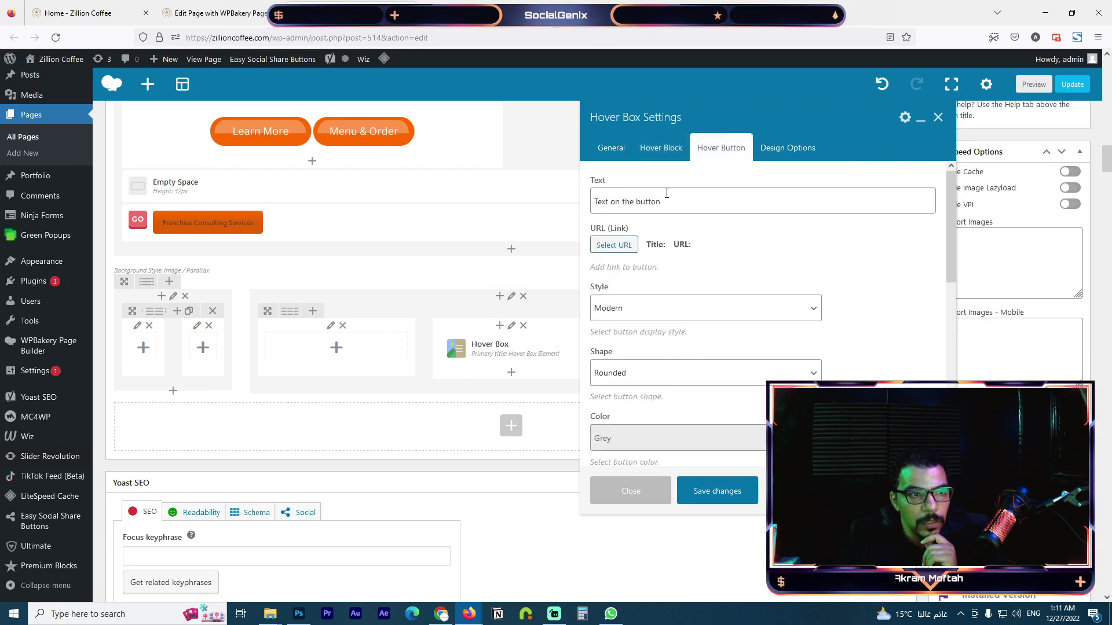
{"action": "triple_click", "coordinate": [634, 203]}
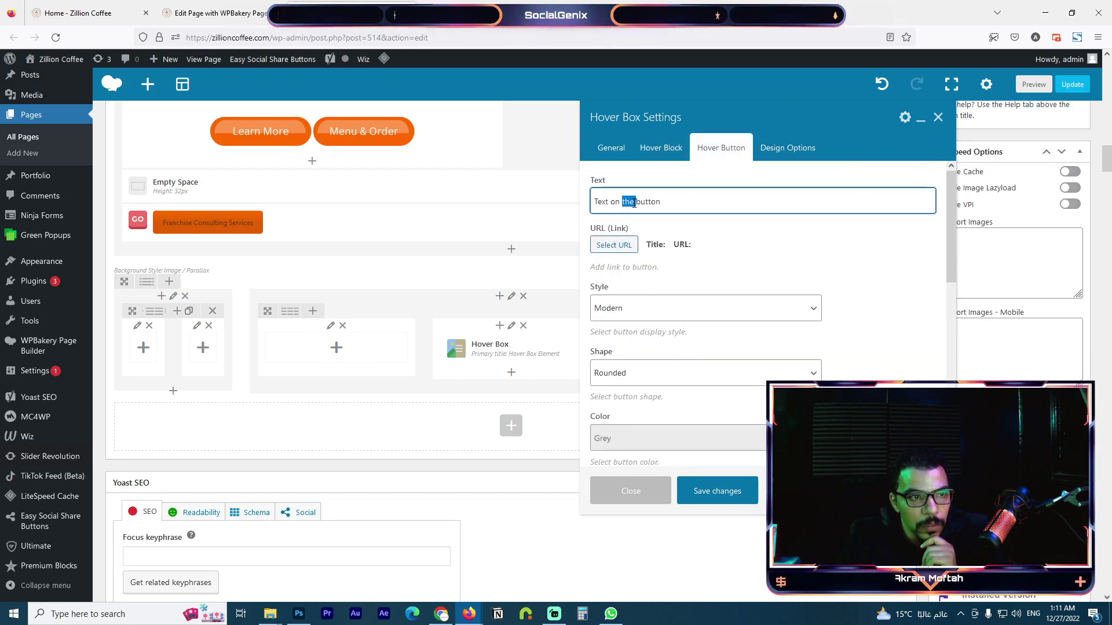
{"action": "type", "text": "Check"}
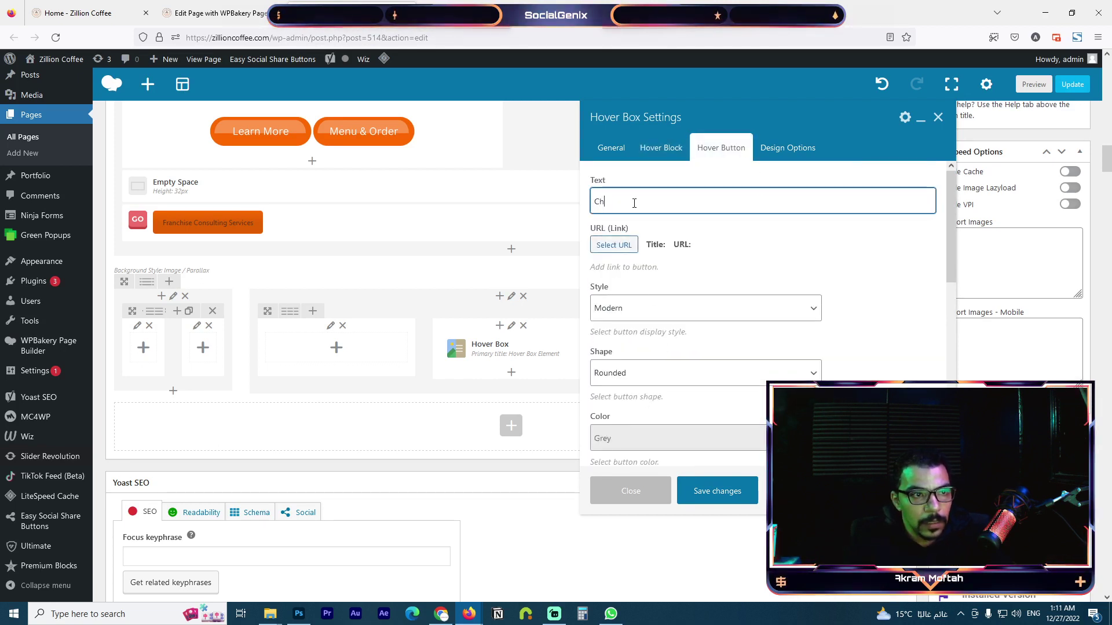
{"action": "left_click", "coordinate": [613, 245]}
{"action": "type", "text": "https:/"}
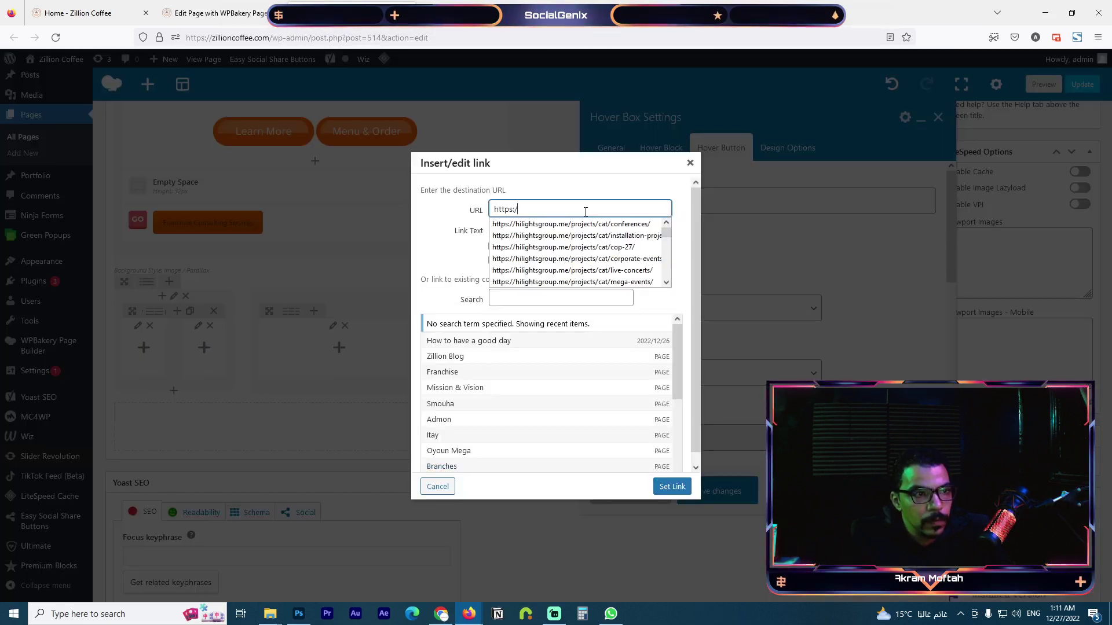
{"action": "type", "text": "/zillion"}
{"action": "left_click", "coordinate": [579, 224]}
{"action": "left_click", "coordinate": [574, 230]}
{"action": "type", "text": "Co"}
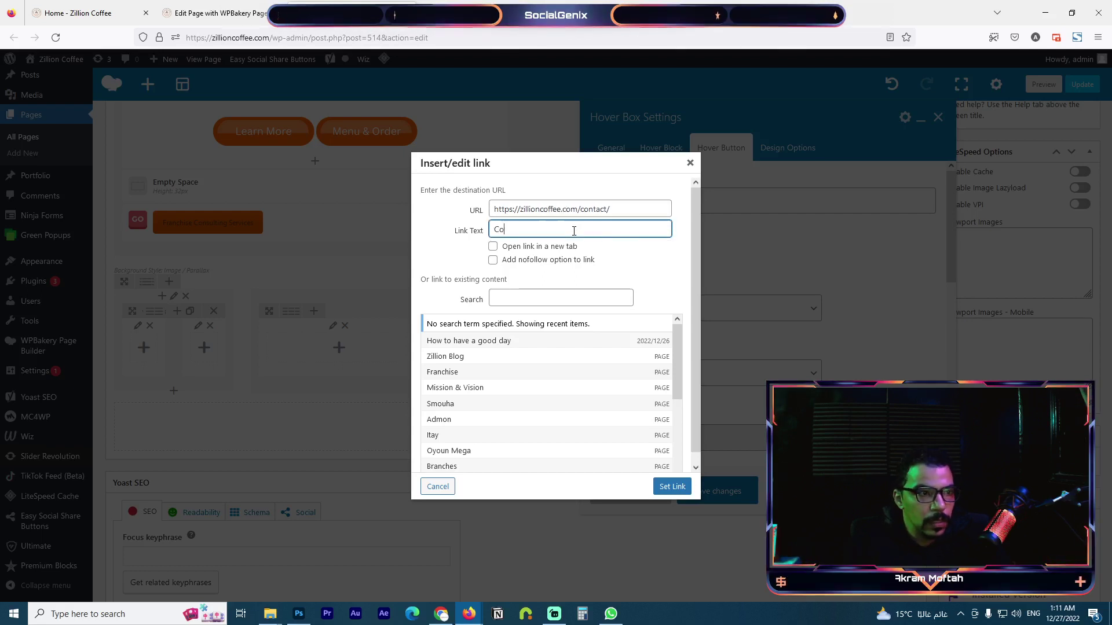
{"action": "type", "text": "ntact"}
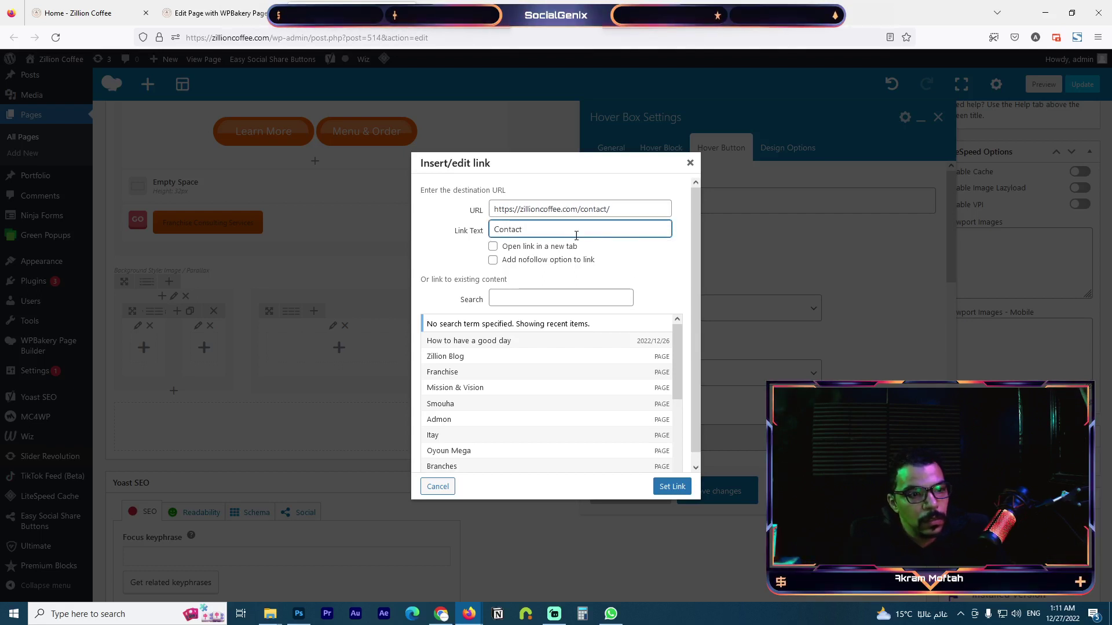
{"action": "left_click", "coordinate": [673, 486]}
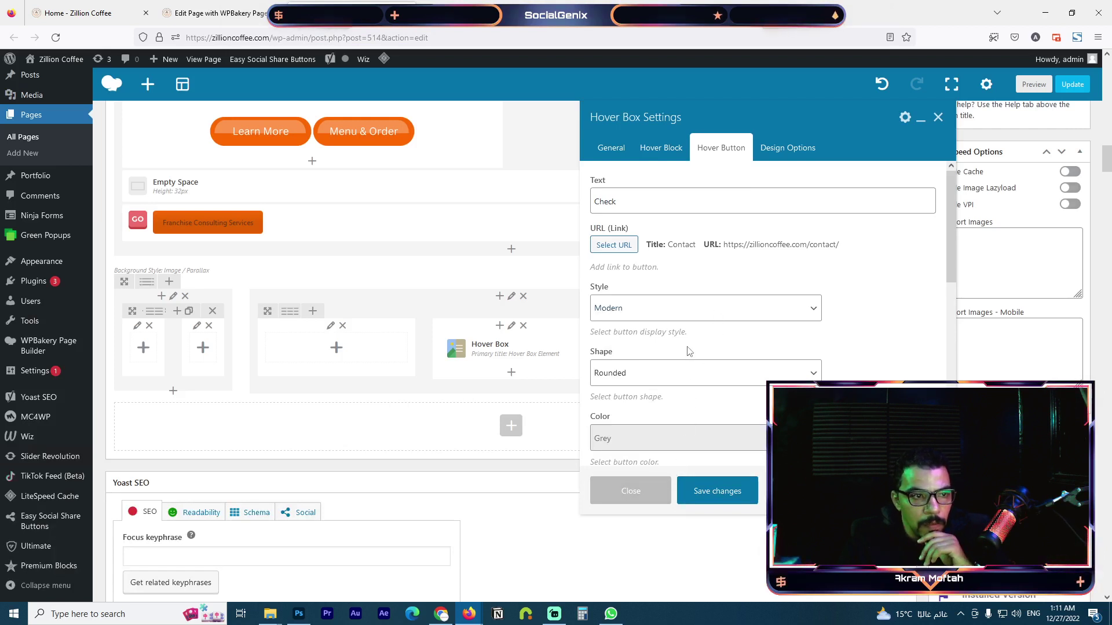
- Review the hover button's appearance, alignment and animation options, trying the icon option and switching it off again
{"action": "scroll", "coordinate": [686, 382], "scroll_direction": "down", "scroll_amount": 2}
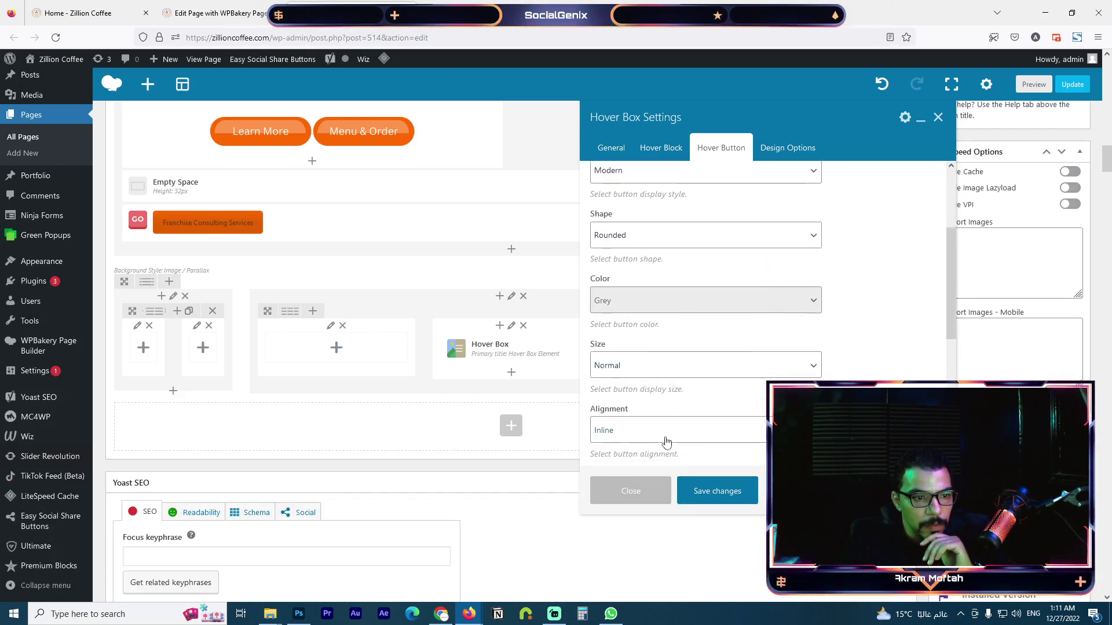
{"action": "scroll", "coordinate": [666, 440], "scroll_direction": "down", "scroll_amount": 3}
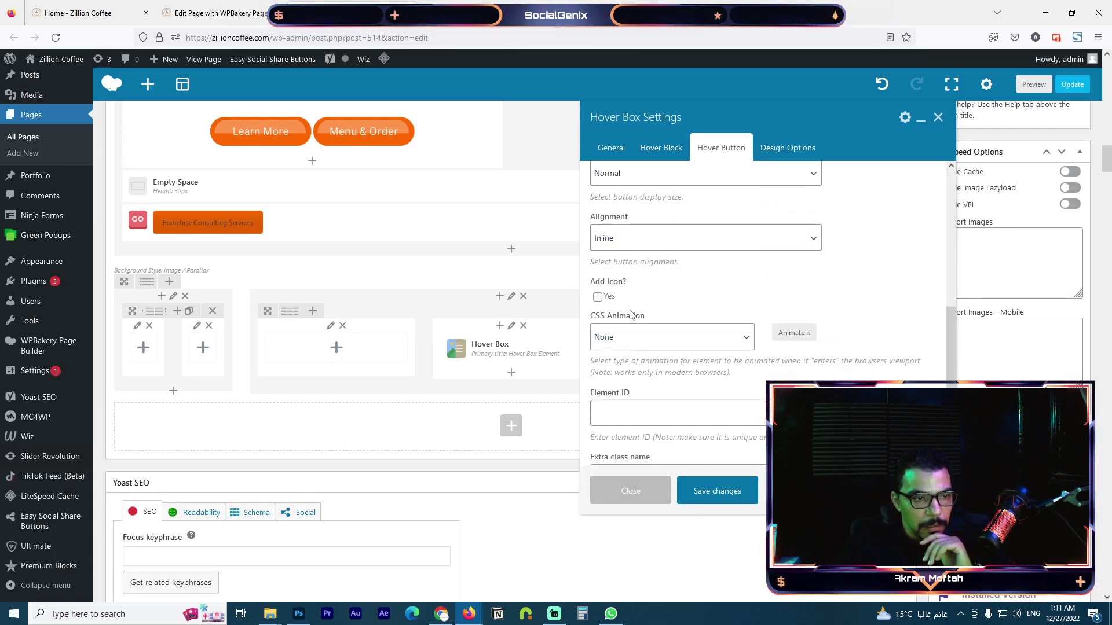
{"action": "left_click", "coordinate": [598, 298]}
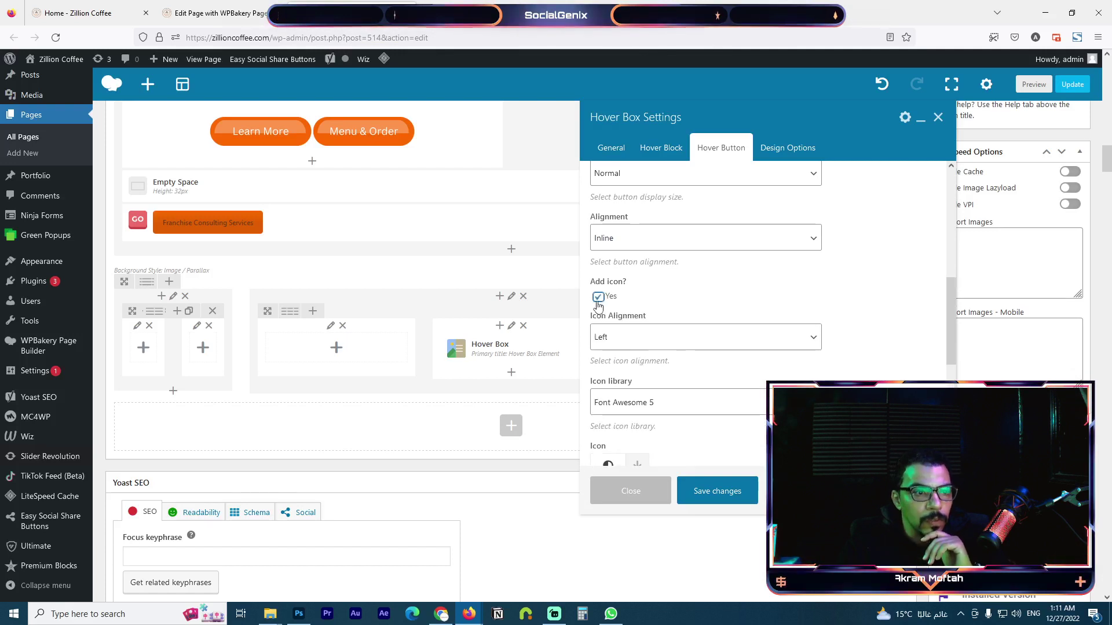
{"action": "scroll", "coordinate": [635, 411], "scroll_direction": "down", "scroll_amount": 2}
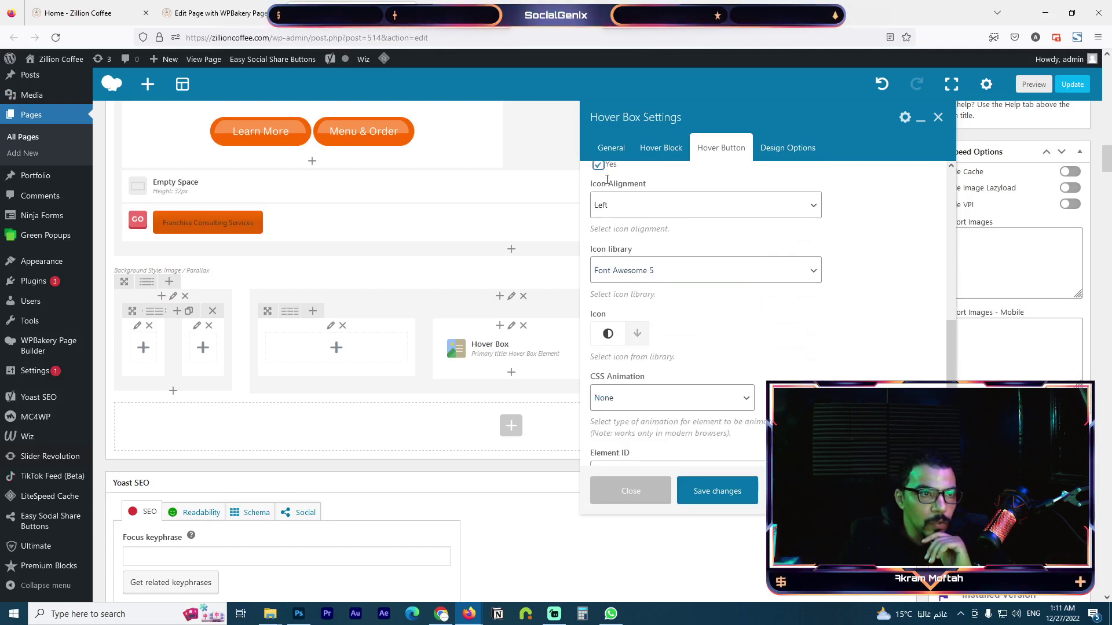
{"action": "left_click", "coordinate": [605, 169]}
{"action": "scroll", "coordinate": [635, 315], "scroll_direction": "down", "scroll_amount": 1}
{"action": "scroll", "coordinate": [666, 348], "scroll_direction": "up", "scroll_amount": 3}
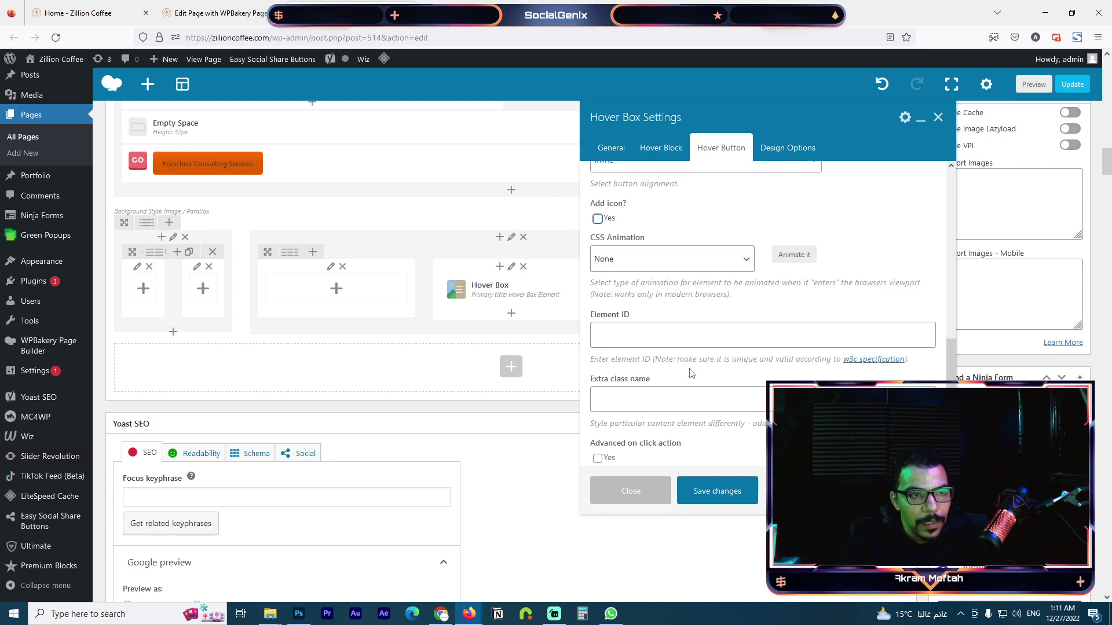
{"action": "scroll", "coordinate": [711, 365], "scroll_direction": "up", "scroll_amount": 4}
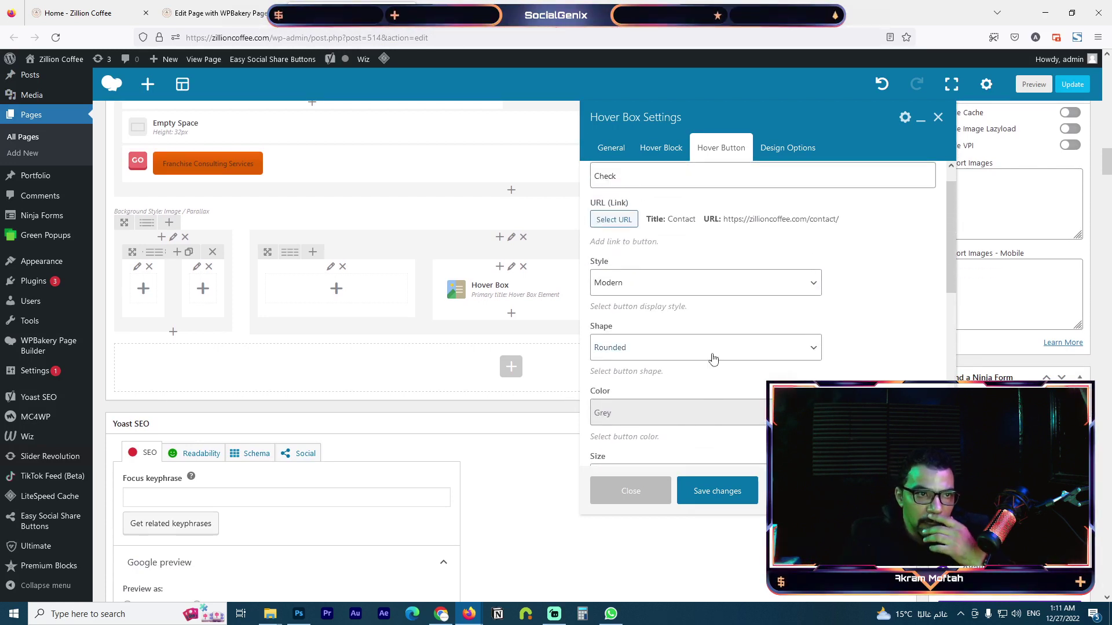
{"action": "scroll", "coordinate": [702, 295], "scroll_direction": "up", "scroll_amount": 3}
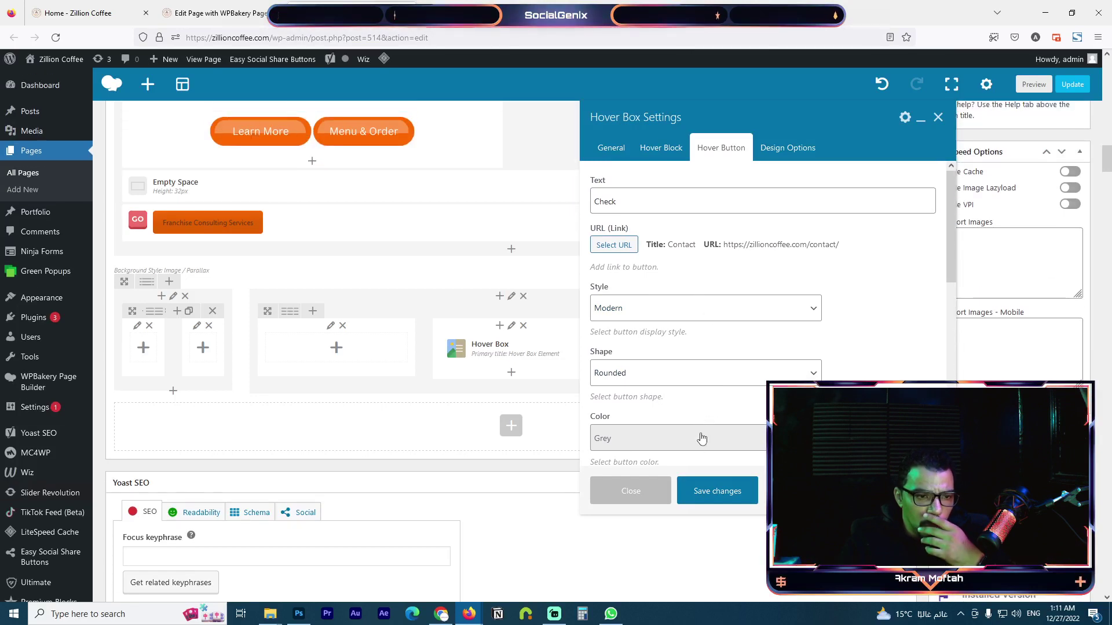
- Save the Hover Box settings and request a preview of the page changes
{"action": "left_click", "coordinate": [716, 491]}
{"action": "scroll", "coordinate": [972, 325], "scroll_direction": "up", "scroll_amount": 5}
{"action": "scroll", "coordinate": [972, 326], "scroll_direction": "up", "scroll_amount": 4}
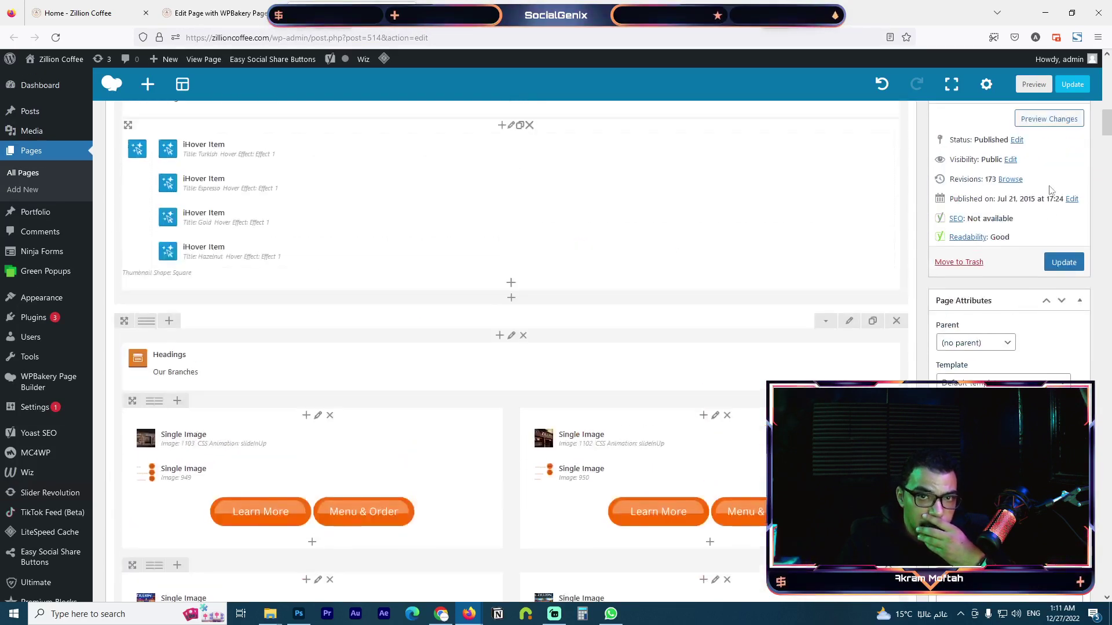
{"action": "left_click", "coordinate": [1059, 119]}
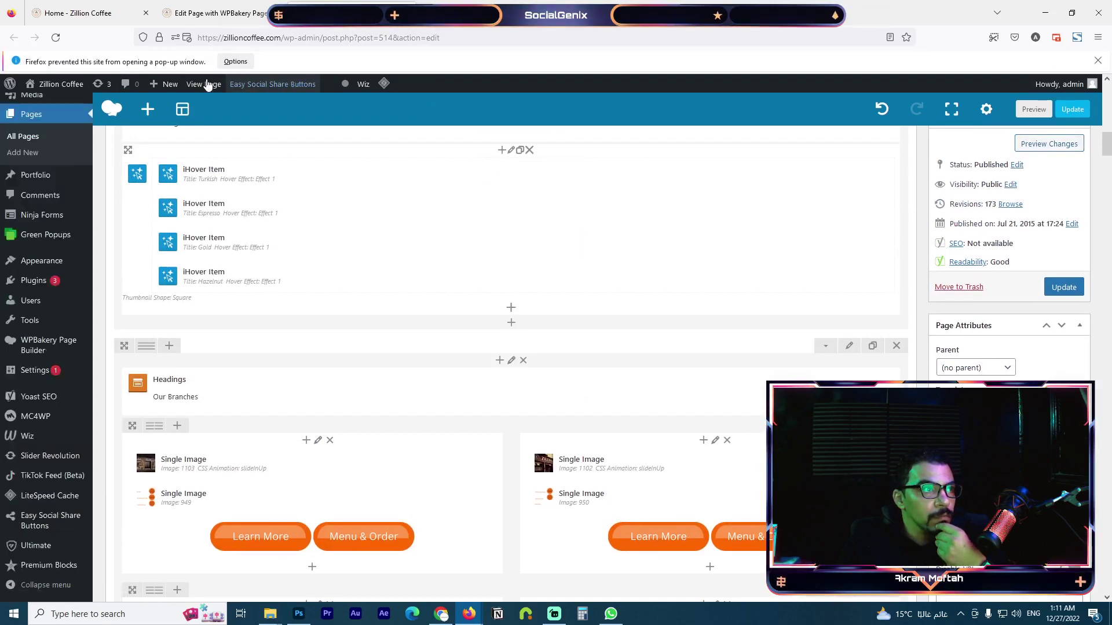
- Deal with the browser's blocked pop-up for the site and open the page changes preview again
{"action": "left_click", "coordinate": [235, 61]}
{"action": "left_click", "coordinate": [301, 136]}
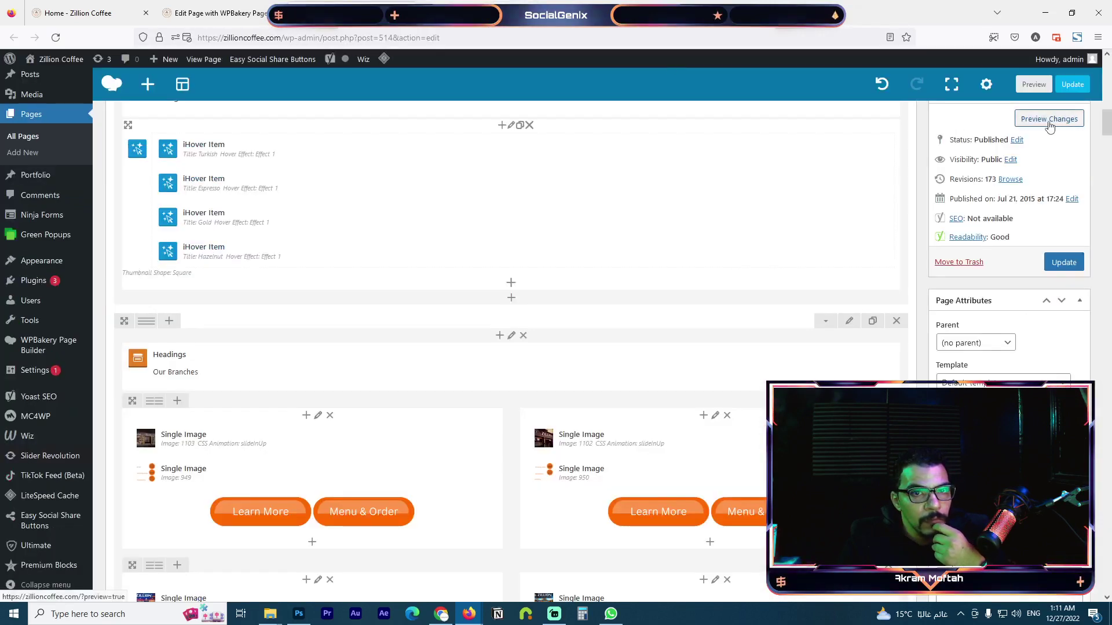
{"action": "left_click", "coordinate": [1056, 117]}
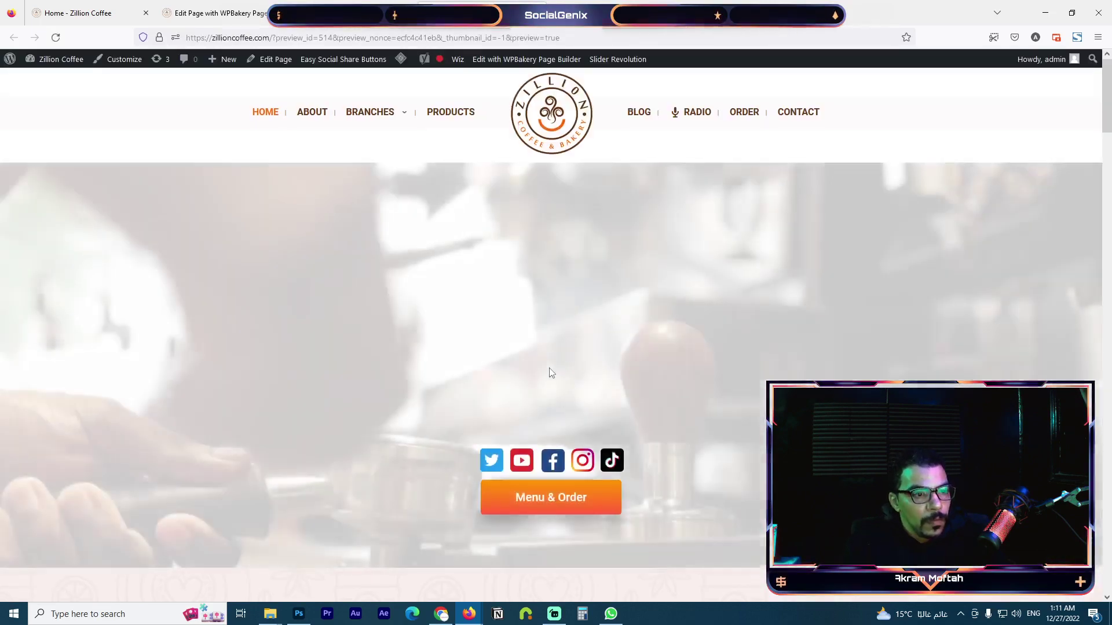
- Check the Hover Box's flip side, its text and its Check button link in the page preview, and return to the backend editor
{"action": "scroll", "coordinate": [553, 371], "scroll_direction": "down", "scroll_amount": 20}
{"action": "scroll", "coordinate": [551, 392], "scroll_direction": "down", "scroll_amount": 2}
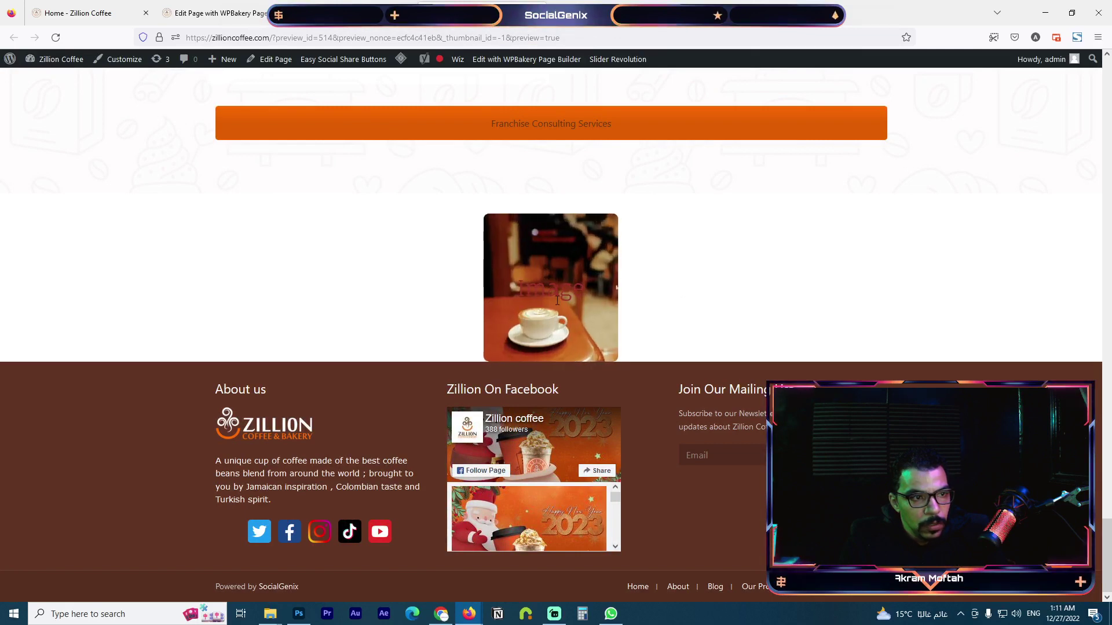
{"action": "triple_click", "coordinate": [562, 234]}
{"action": "double_click", "coordinate": [556, 302]}
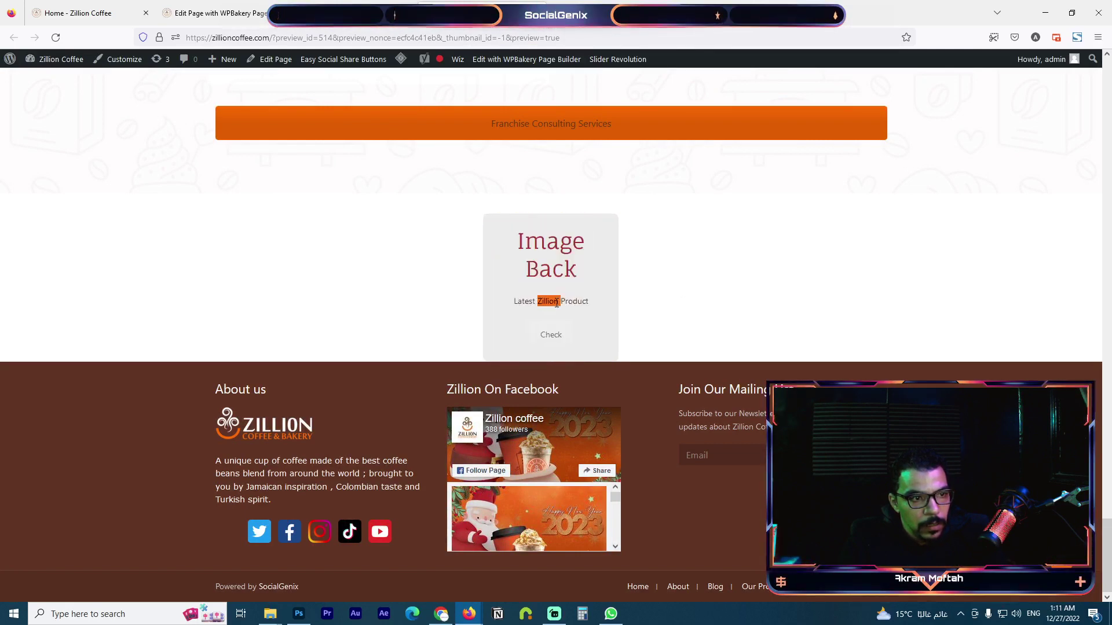
{"action": "triple_click", "coordinate": [540, 302]}
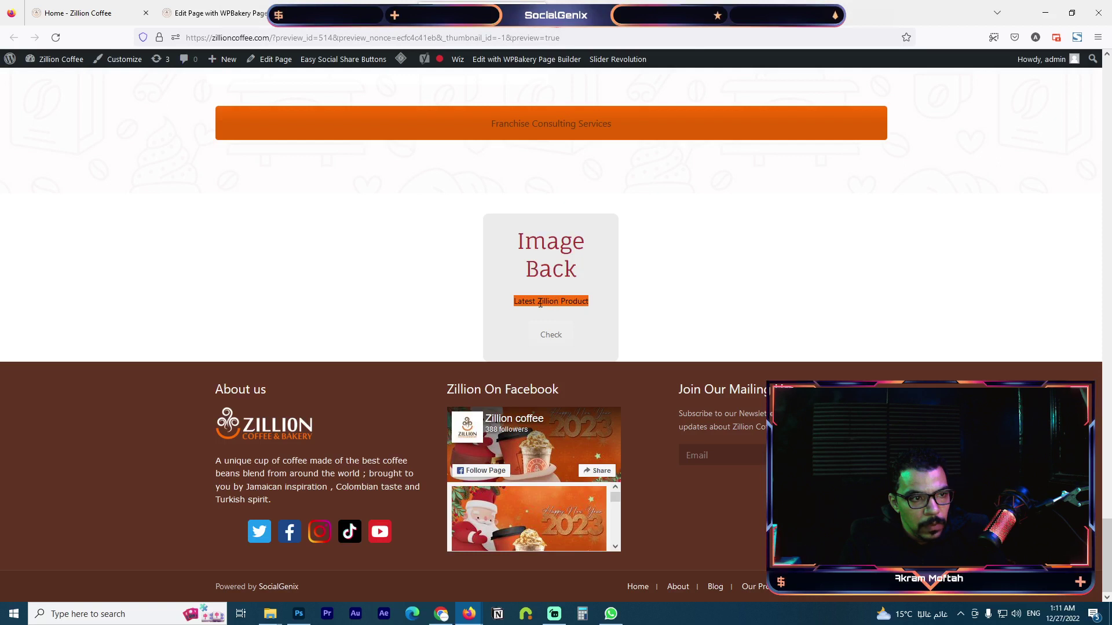
{"action": "left_click", "coordinate": [570, 302]}
{"action": "left_click", "coordinate": [550, 334]}
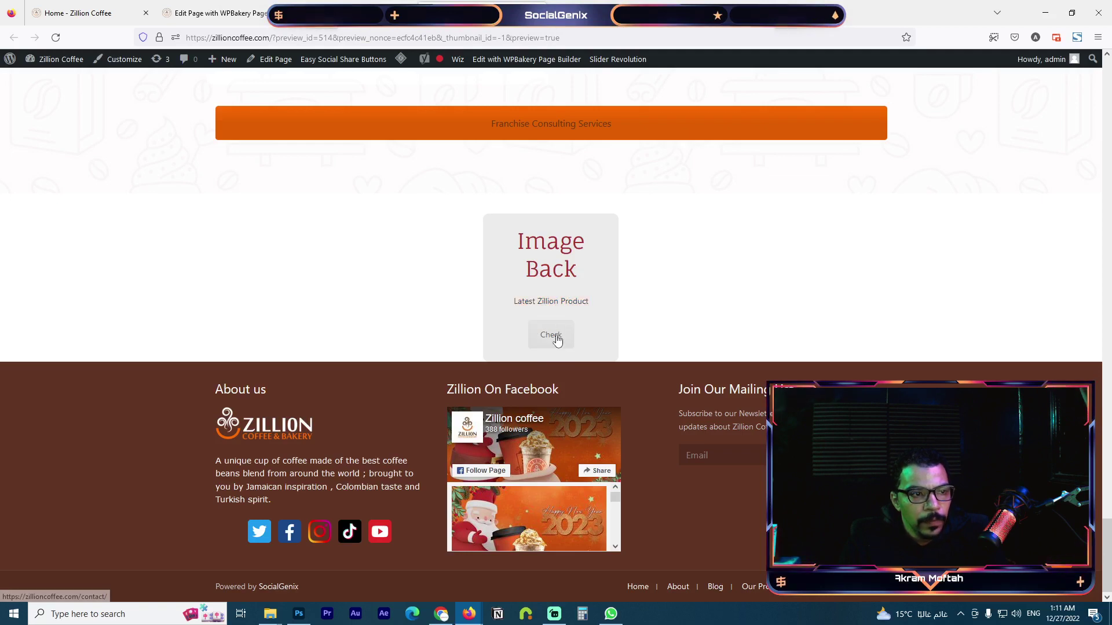
{"action": "left_click", "coordinate": [376, 5]}
{"action": "scroll", "coordinate": [457, 220], "scroll_direction": "down", "scroll_amount": 10}
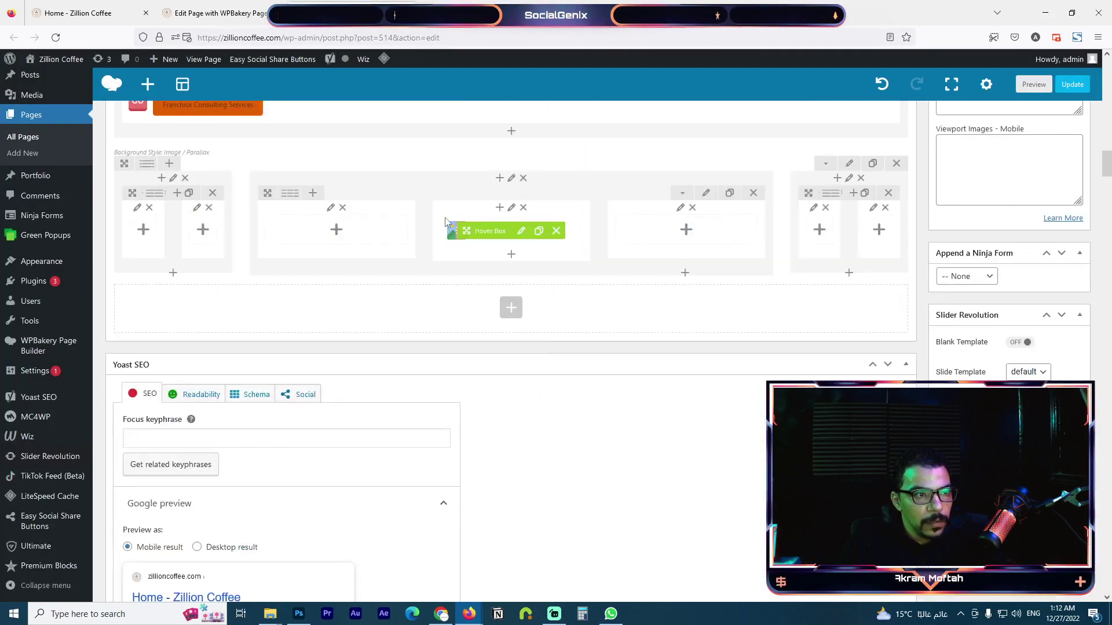
{"action": "scroll", "coordinate": [539, 246], "scroll_direction": "up", "scroll_amount": 3}
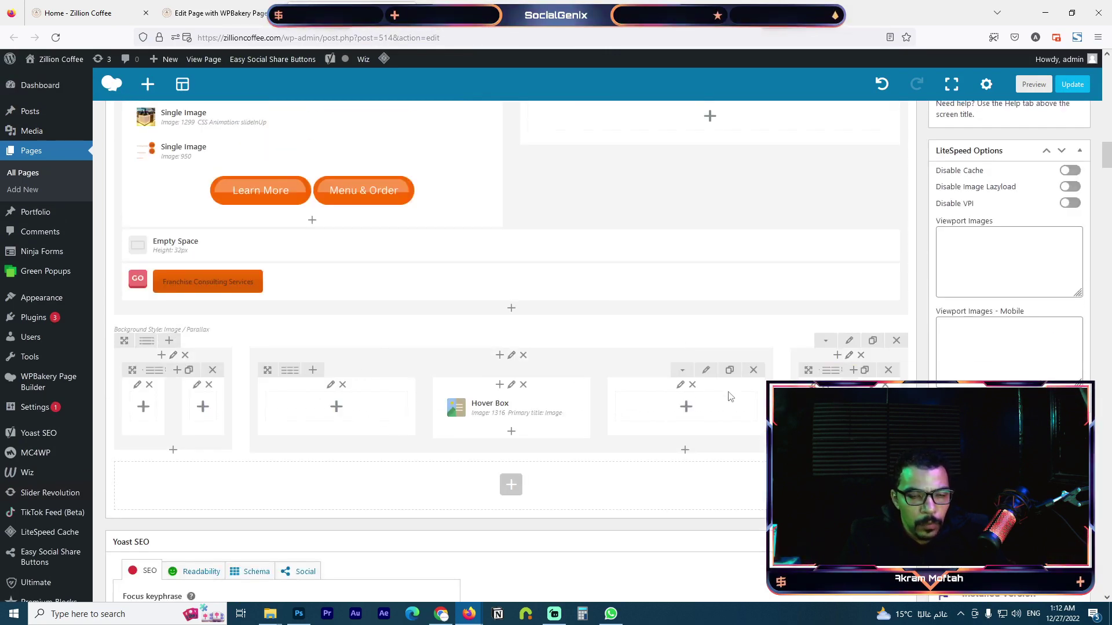
- Browse the full list of available elements for the empty inner column beside the Hover Box, and leave without adding one
{"action": "mouse_move", "coordinate": [513, 425]}
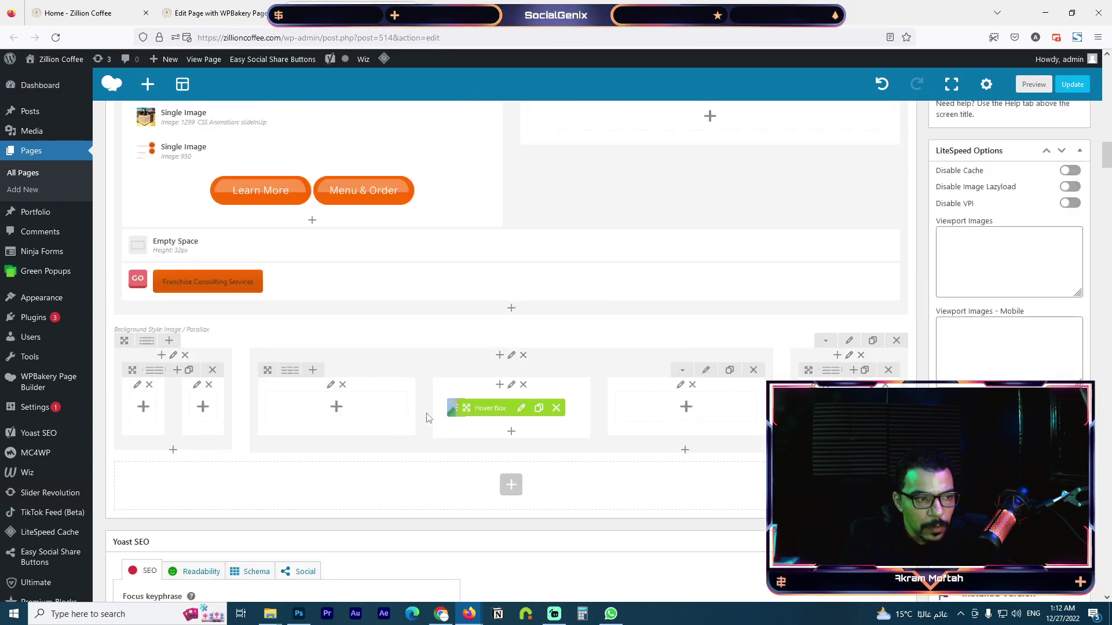
{"action": "left_click", "coordinate": [352, 410]}
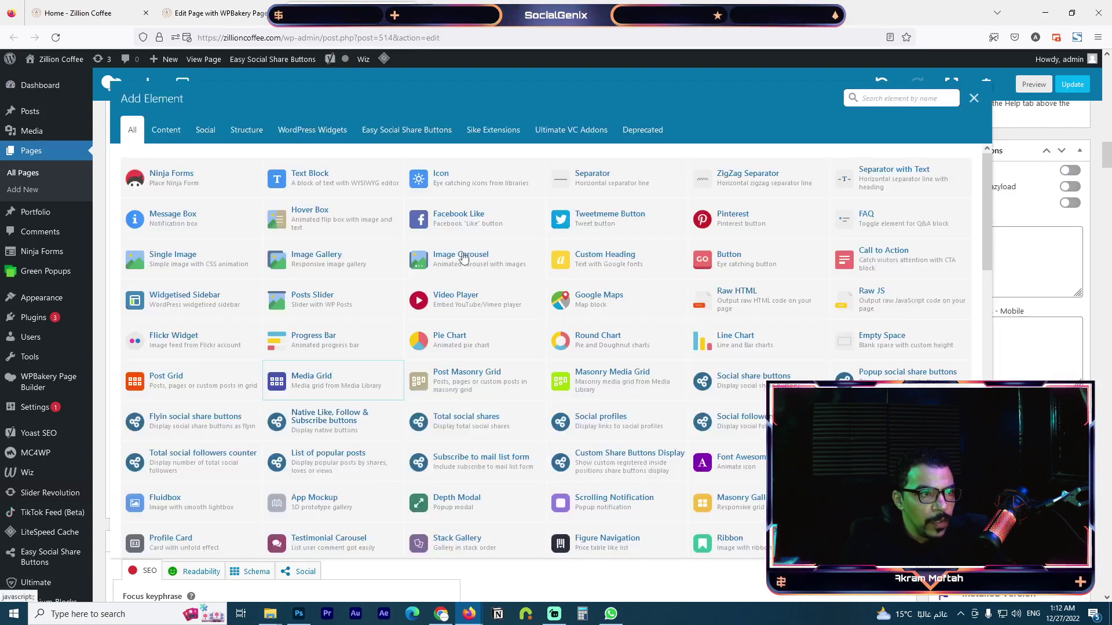
{"action": "scroll", "coordinate": [579, 371], "scroll_direction": "down", "scroll_amount": 3}
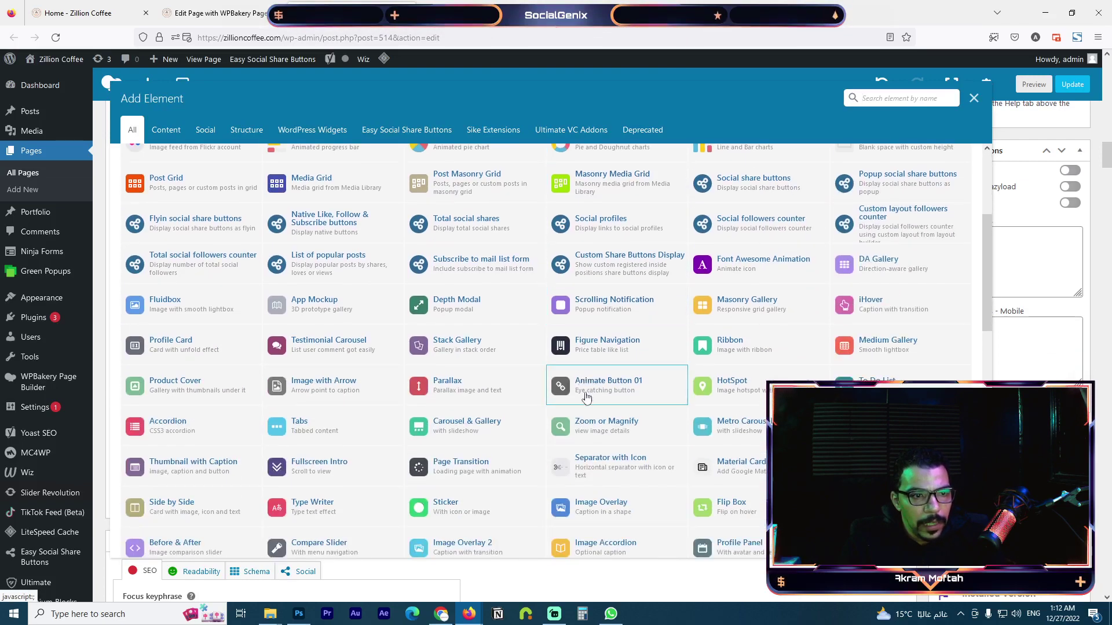
{"action": "scroll", "coordinate": [584, 389], "scroll_direction": "down", "scroll_amount": 1}
{"action": "scroll", "coordinate": [685, 364], "scroll_direction": "down", "scroll_amount": 3}
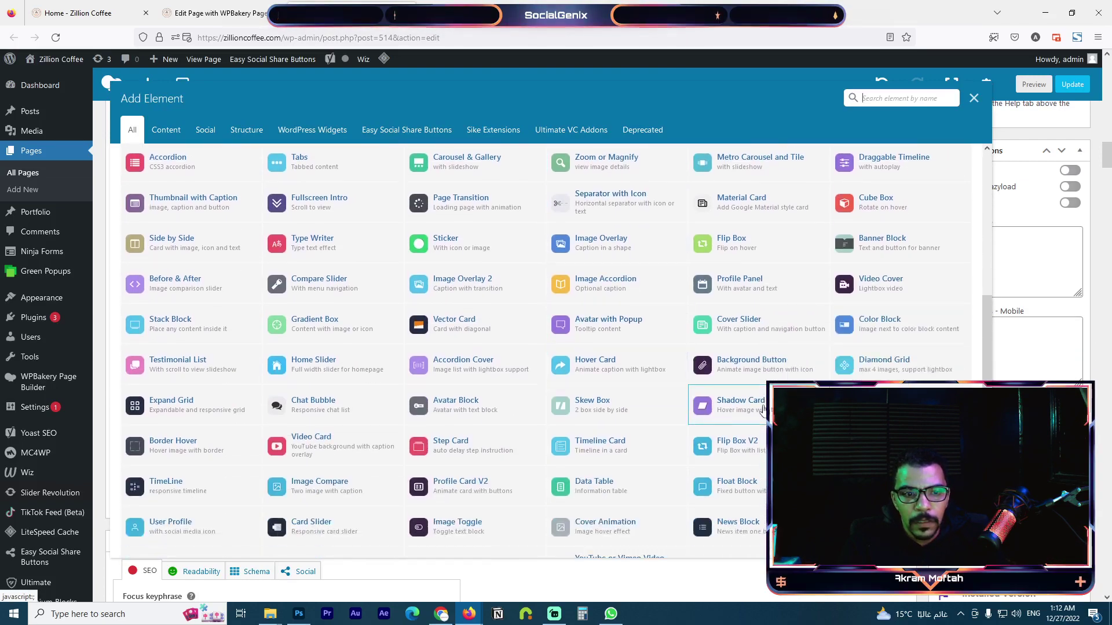
{"action": "scroll", "coordinate": [695, 438], "scroll_direction": "down", "scroll_amount": 2}
{"action": "scroll", "coordinate": [716, 473], "scroll_direction": "down", "scroll_amount": 5}
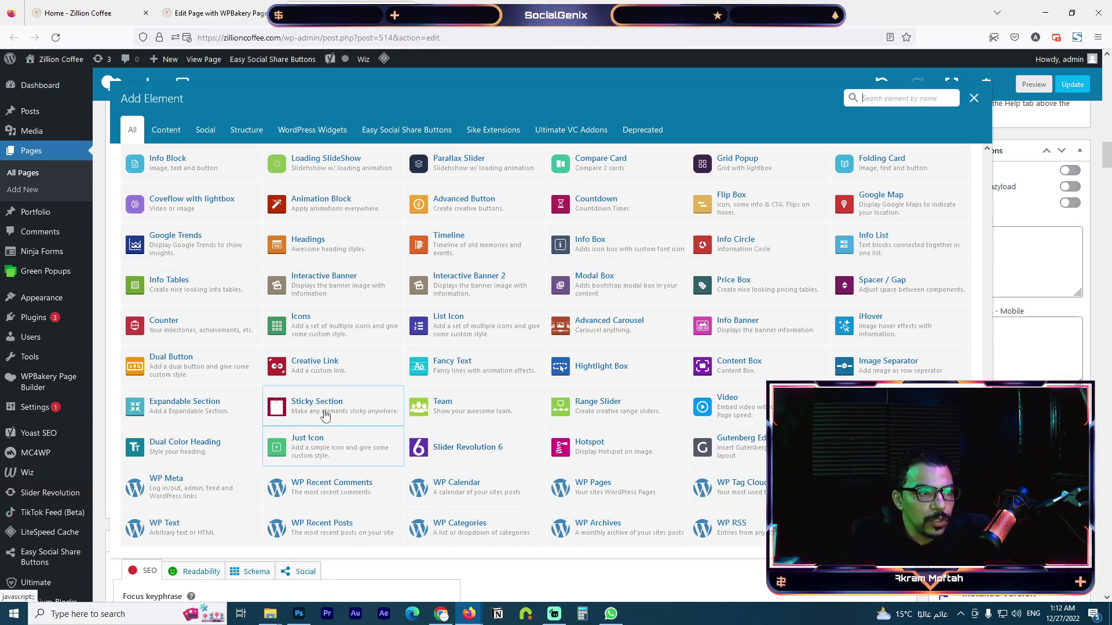
{"action": "scroll", "coordinate": [318, 394], "scroll_direction": "up", "scroll_amount": 5}
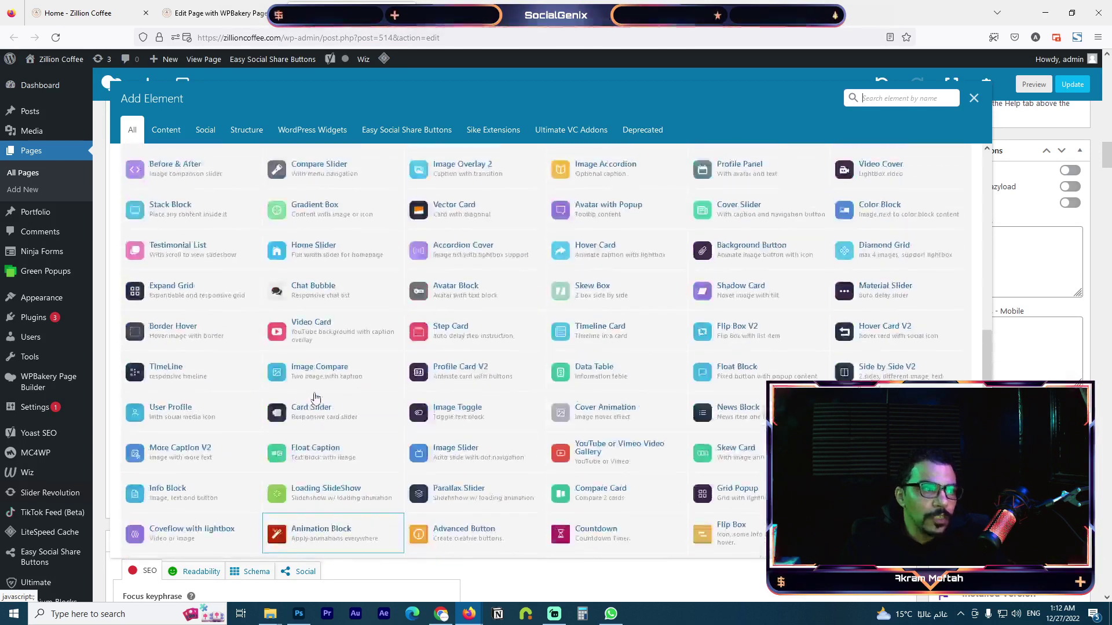
{"action": "scroll", "coordinate": [325, 347], "scroll_direction": "up", "scroll_amount": 5}
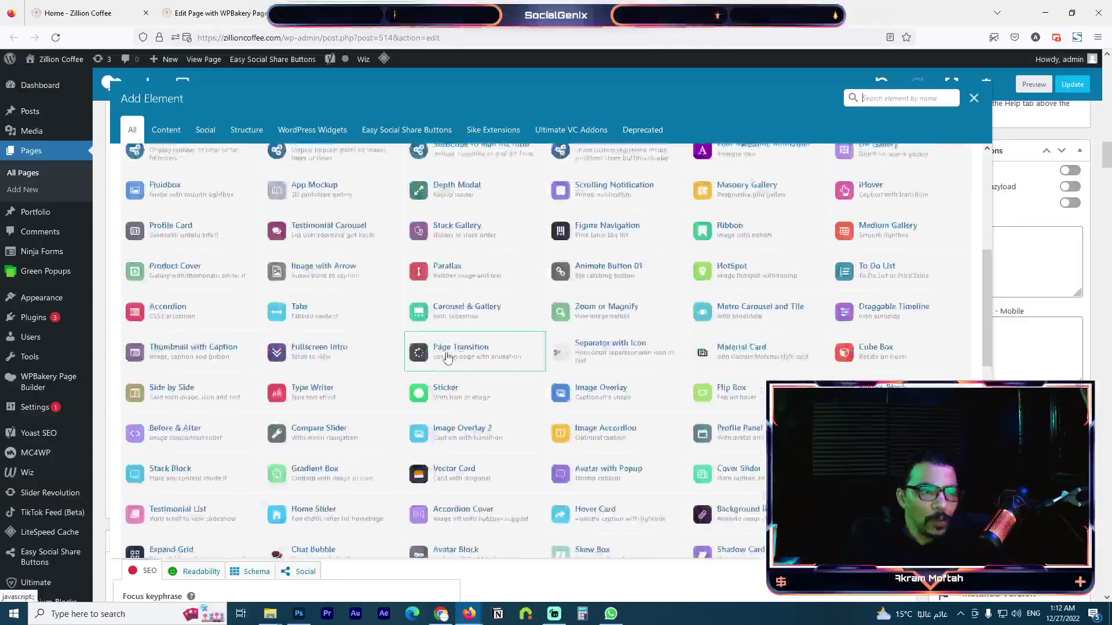
{"action": "scroll", "coordinate": [475, 379], "scroll_direction": "up", "scroll_amount": 4}
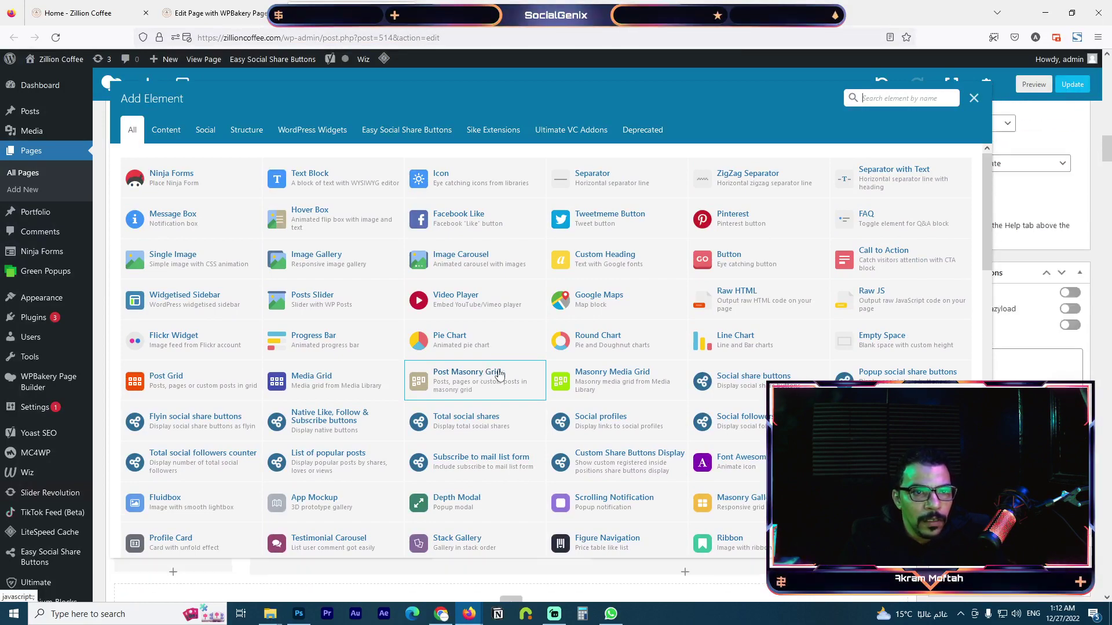
{"action": "scroll", "coordinate": [571, 324], "scroll_direction": "down", "scroll_amount": 5}
{"action": "scroll", "coordinate": [519, 399], "scroll_direction": "down", "scroll_amount": 5}
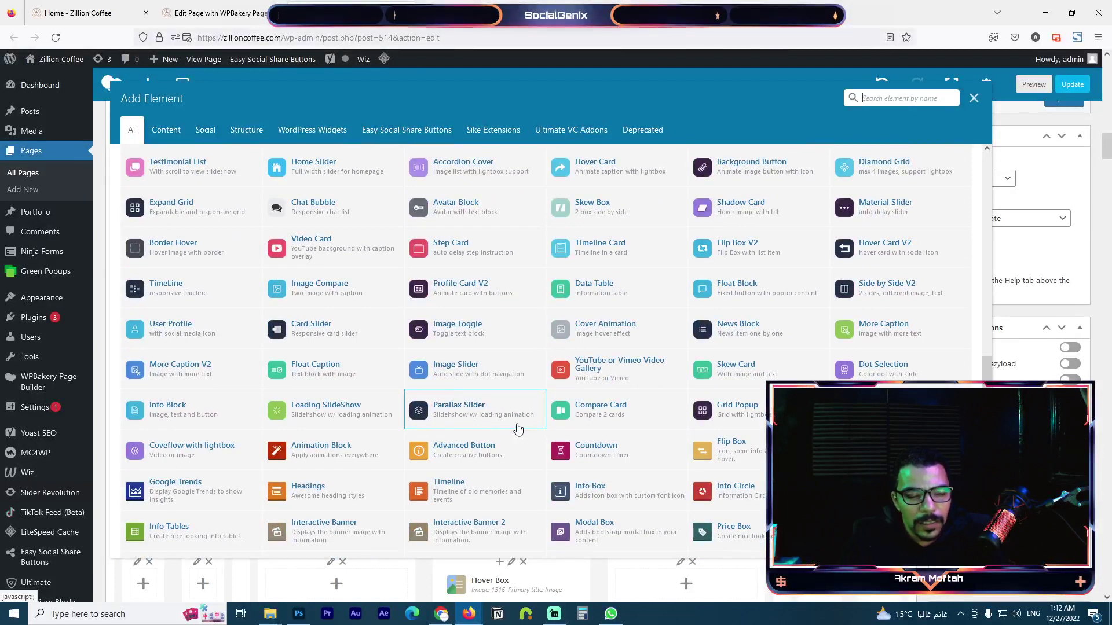
{"action": "scroll", "coordinate": [519, 429], "scroll_direction": "down", "scroll_amount": 3}
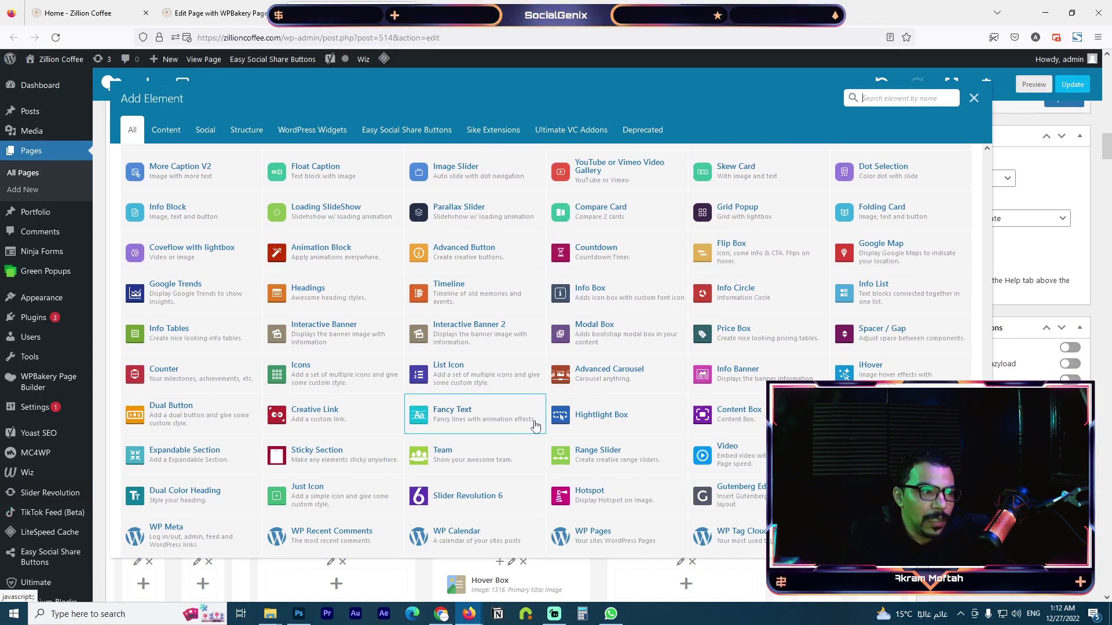
{"action": "scroll", "coordinate": [534, 426], "scroll_direction": "down", "scroll_amount": 1}
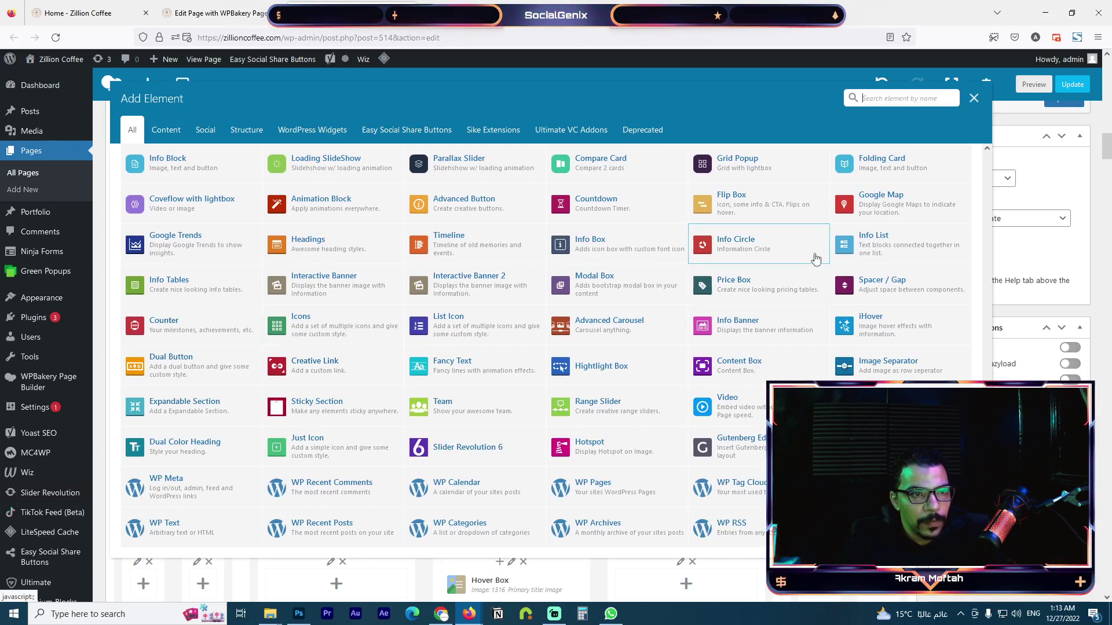
{"action": "scroll", "coordinate": [861, 286], "scroll_direction": "up", "scroll_amount": 3}
{"action": "scroll", "coordinate": [861, 286], "scroll_direction": "up", "scroll_amount": 9}
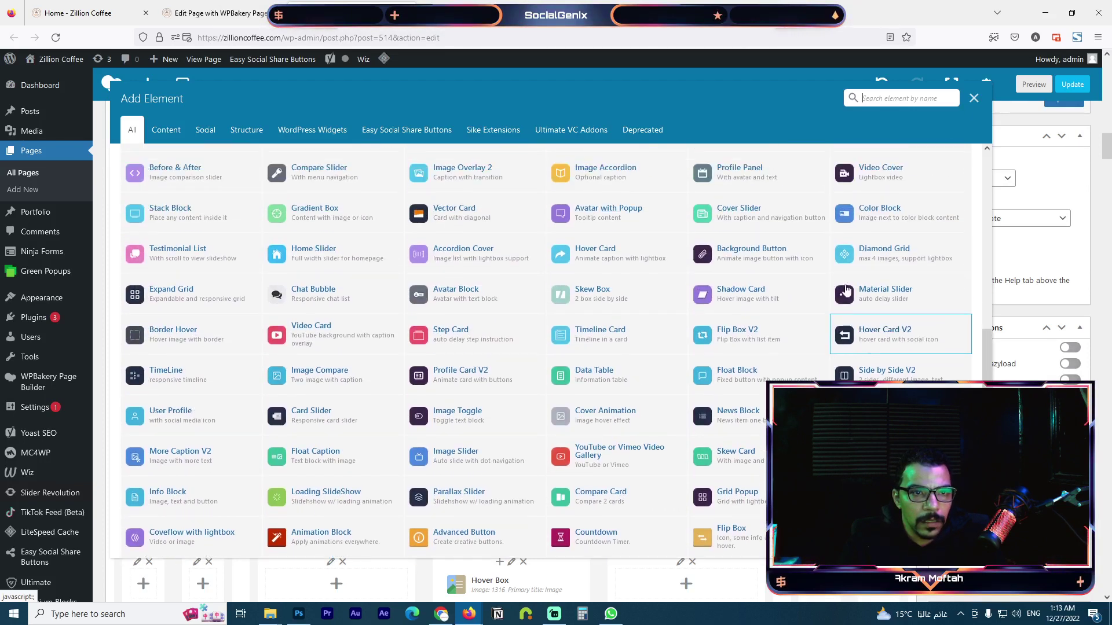
{"action": "scroll", "coordinate": [859, 281], "scroll_direction": "up", "scroll_amount": 4}
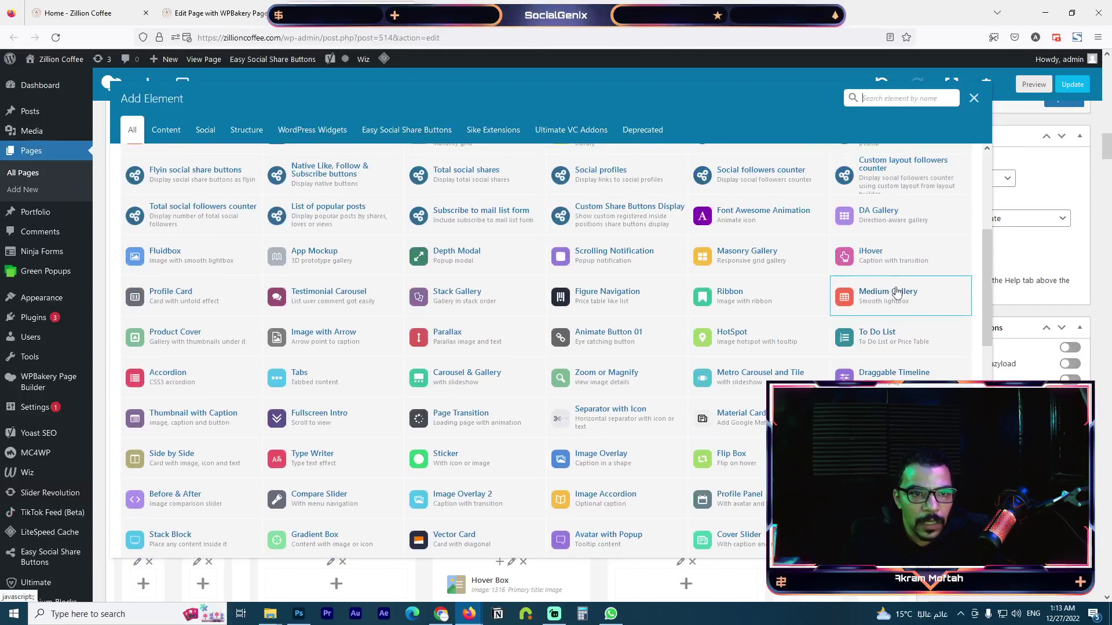
{"action": "scroll", "coordinate": [895, 324], "scroll_direction": "up", "scroll_amount": 2}
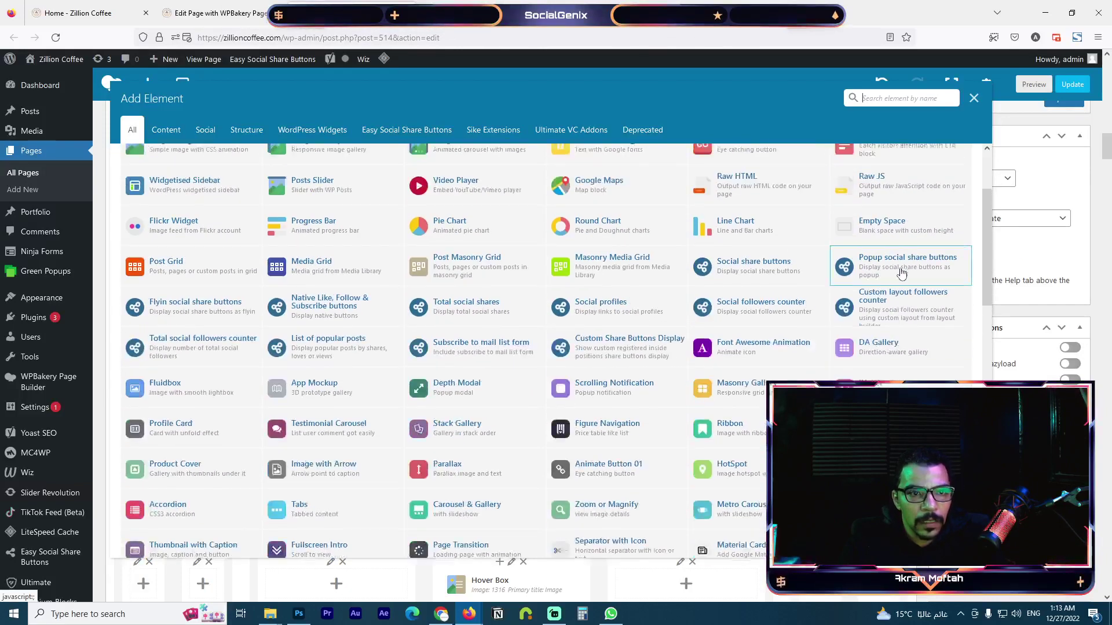
{"action": "left_click", "coordinate": [974, 98]}
- Delete the image/parallax background row that holds the Hover Box and the nested inner rows
{"action": "scroll", "coordinate": [858, 348], "scroll_direction": "down", "scroll_amount": 4}
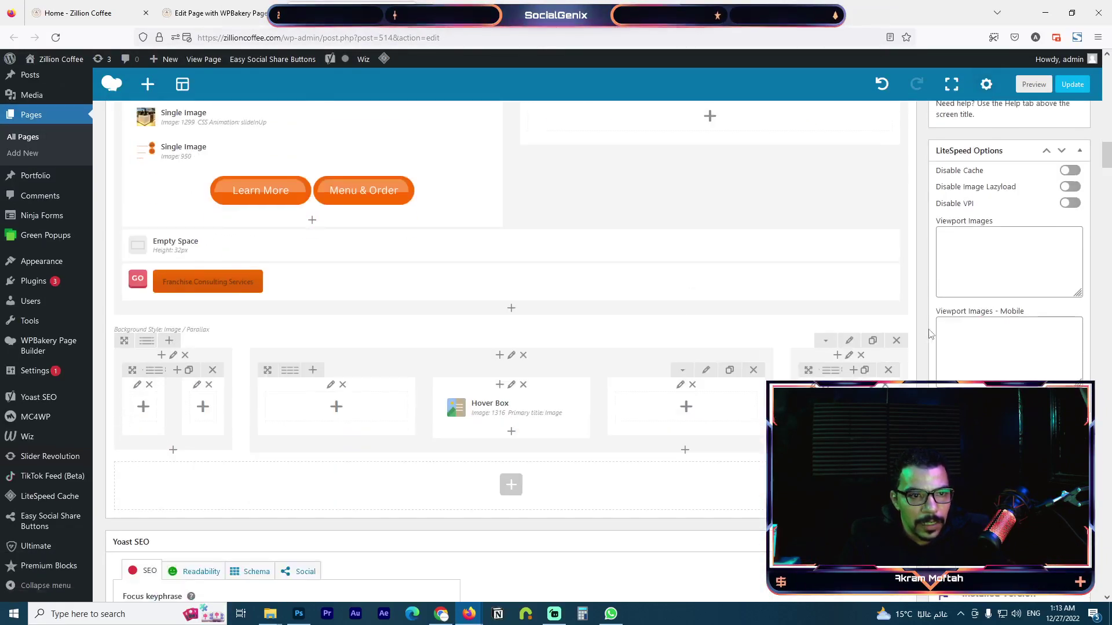
{"action": "left_click", "coordinate": [897, 341]}
{"action": "scroll", "coordinate": [948, 327], "scroll_direction": "up", "scroll_amount": 10}
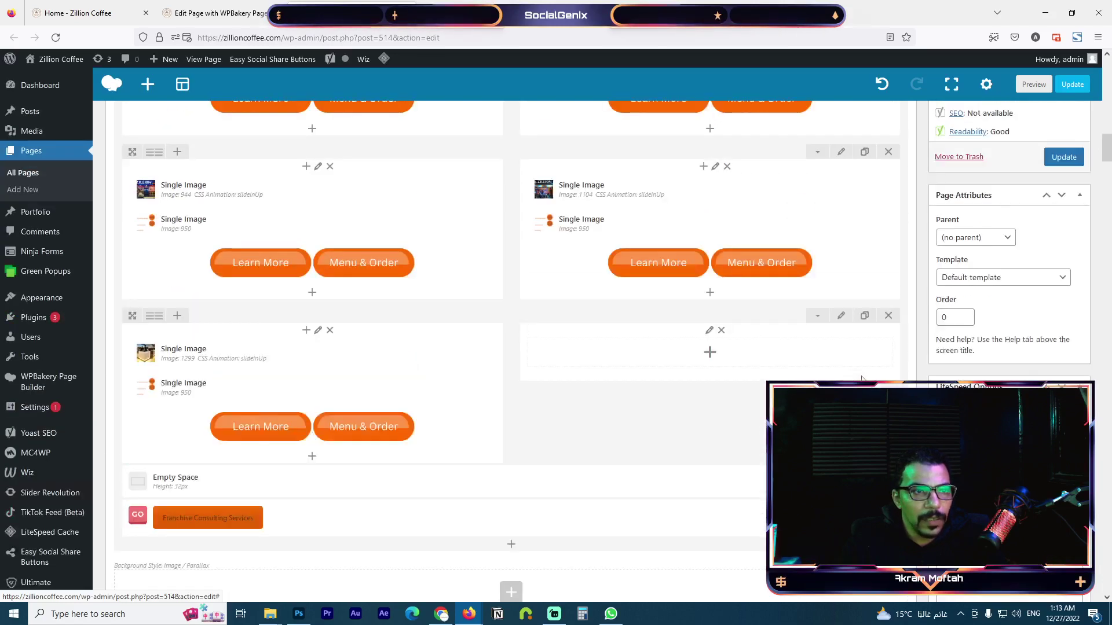
- In the frontend editor, inspect the column layouts of the product category row and its first inner row
{"action": "scroll", "coordinate": [947, 327], "scroll_direction": "up", "scroll_amount": 6}
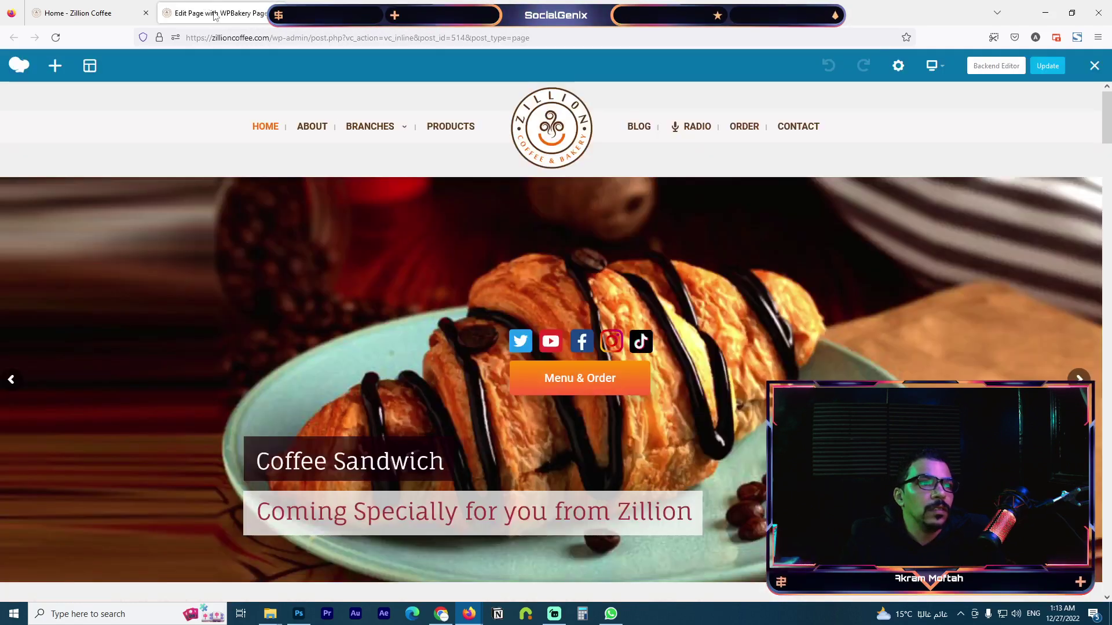
{"action": "scroll", "coordinate": [590, 319], "scroll_direction": "down", "scroll_amount": 10}
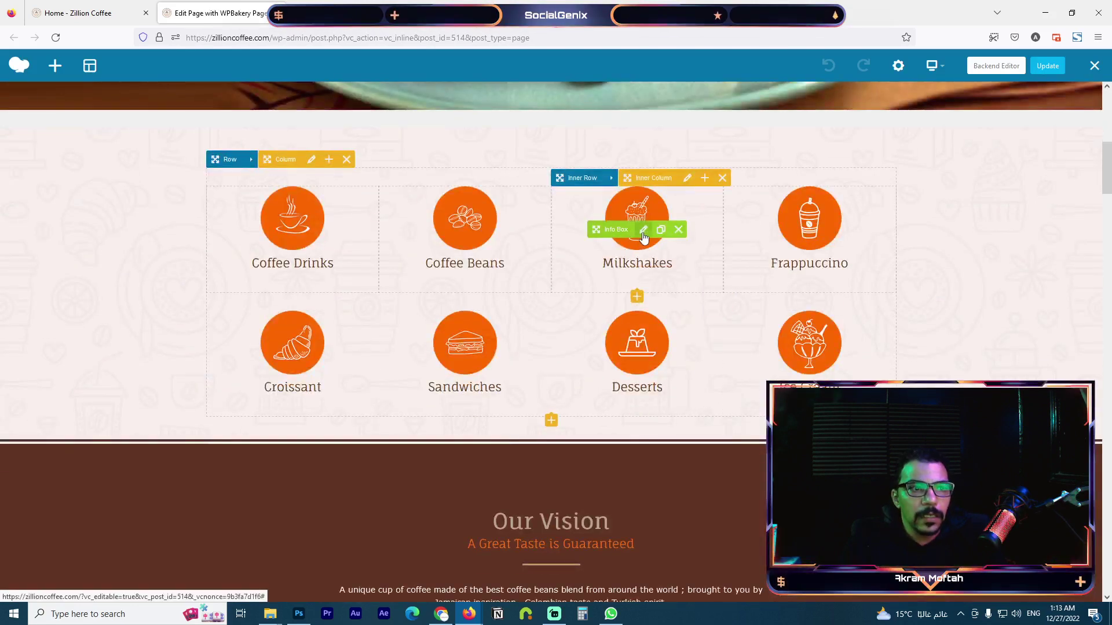
{"action": "mouse_move", "coordinate": [264, 160]}
{"action": "left_click", "coordinate": [270, 160]}
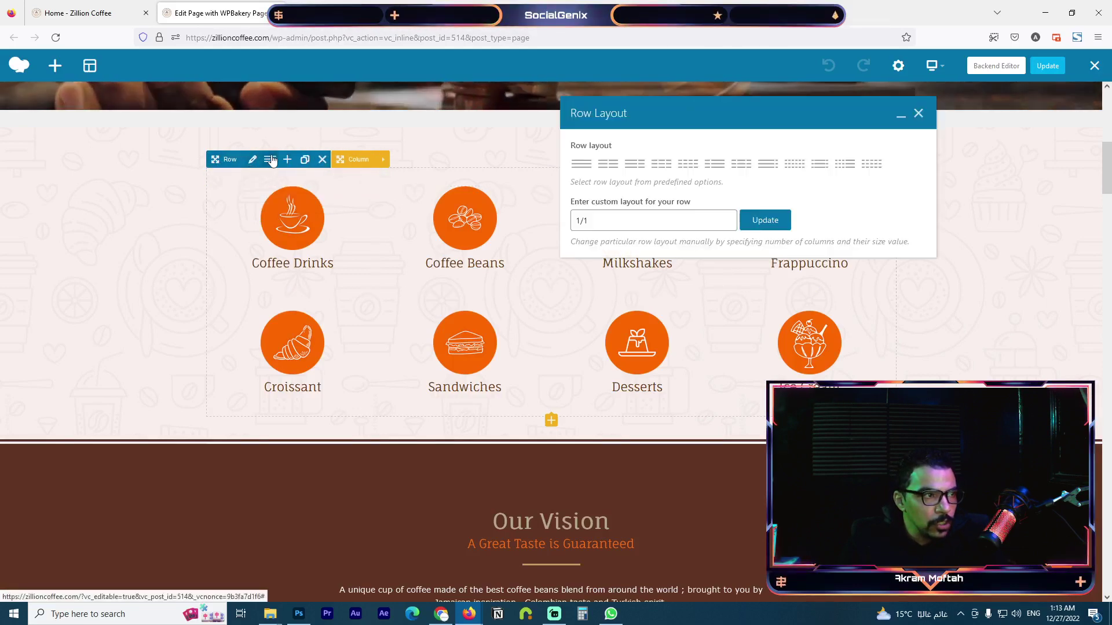
{"action": "left_click", "coordinate": [926, 115]}
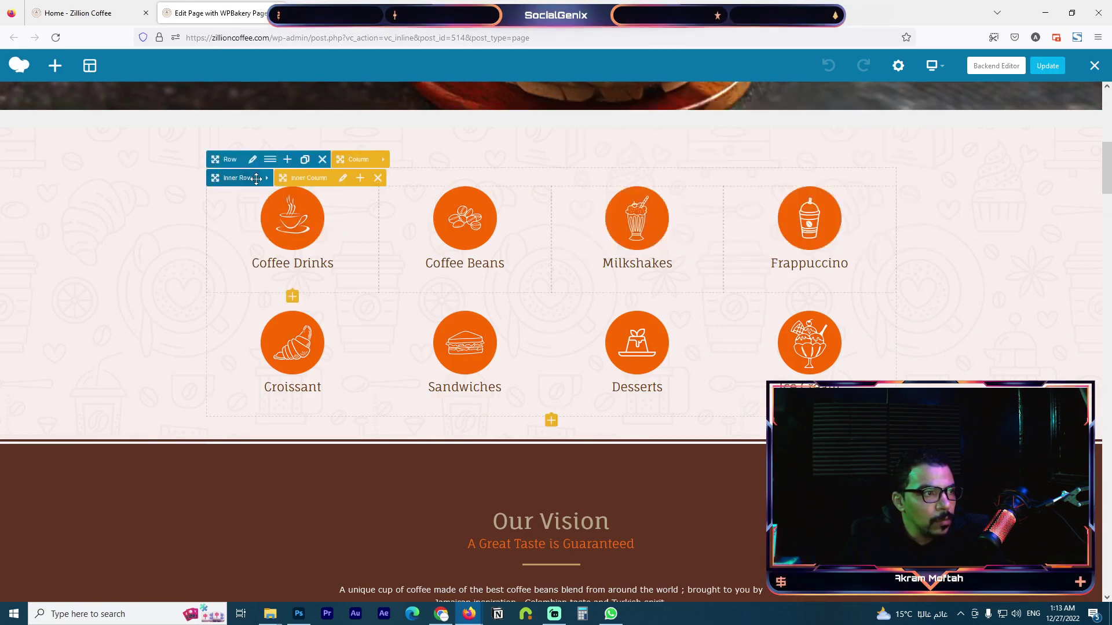
{"action": "mouse_move", "coordinate": [266, 181]}
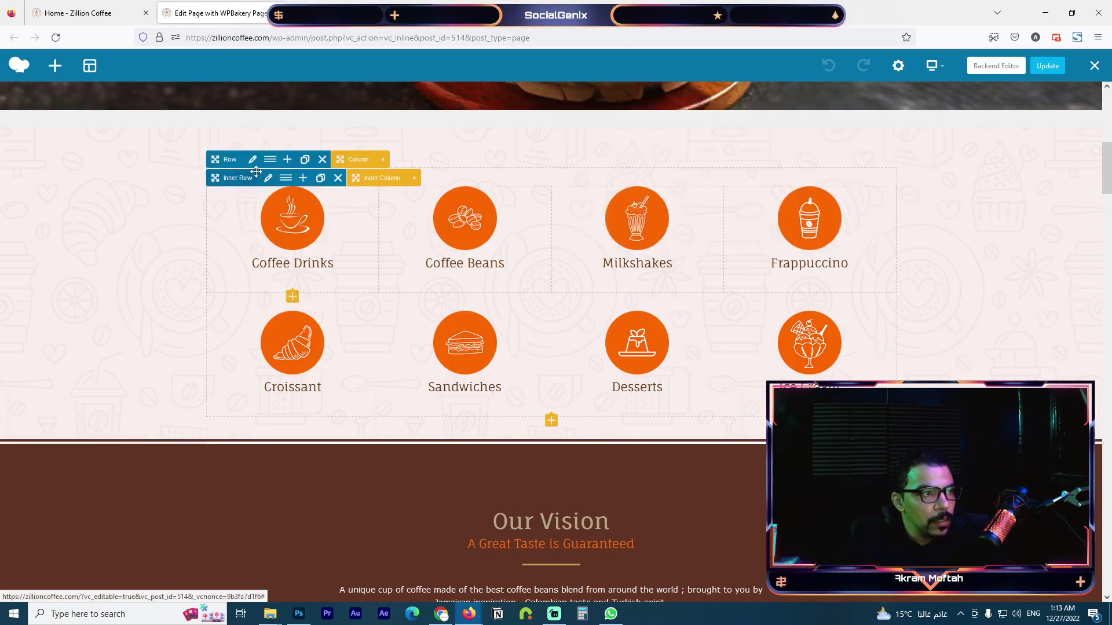
{"action": "left_click", "coordinate": [285, 178]}
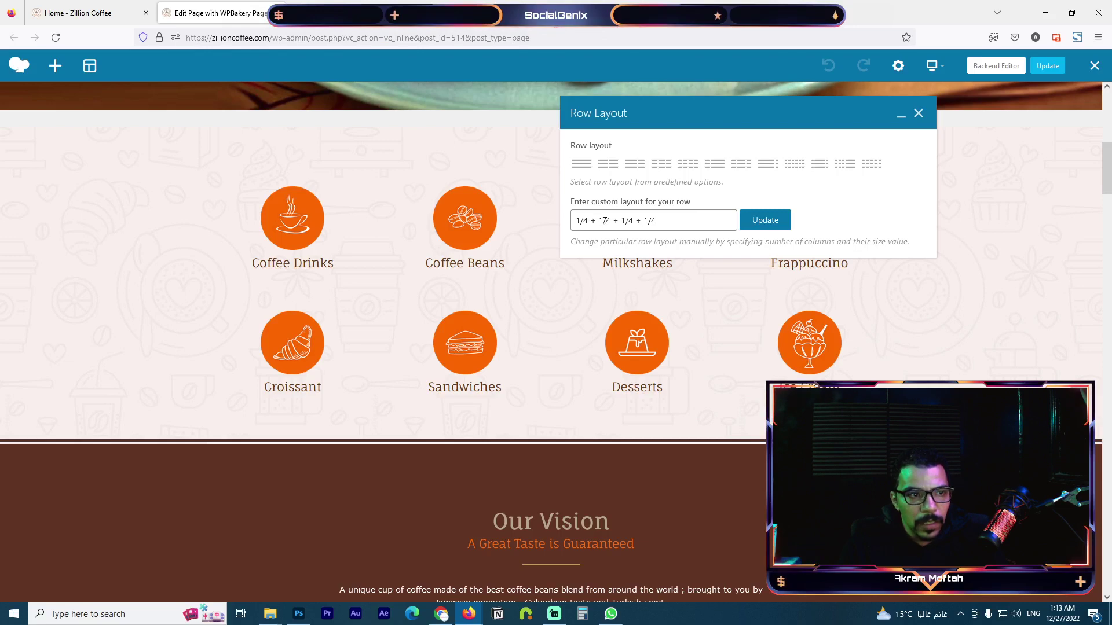
{"action": "left_click", "coordinate": [918, 114]}
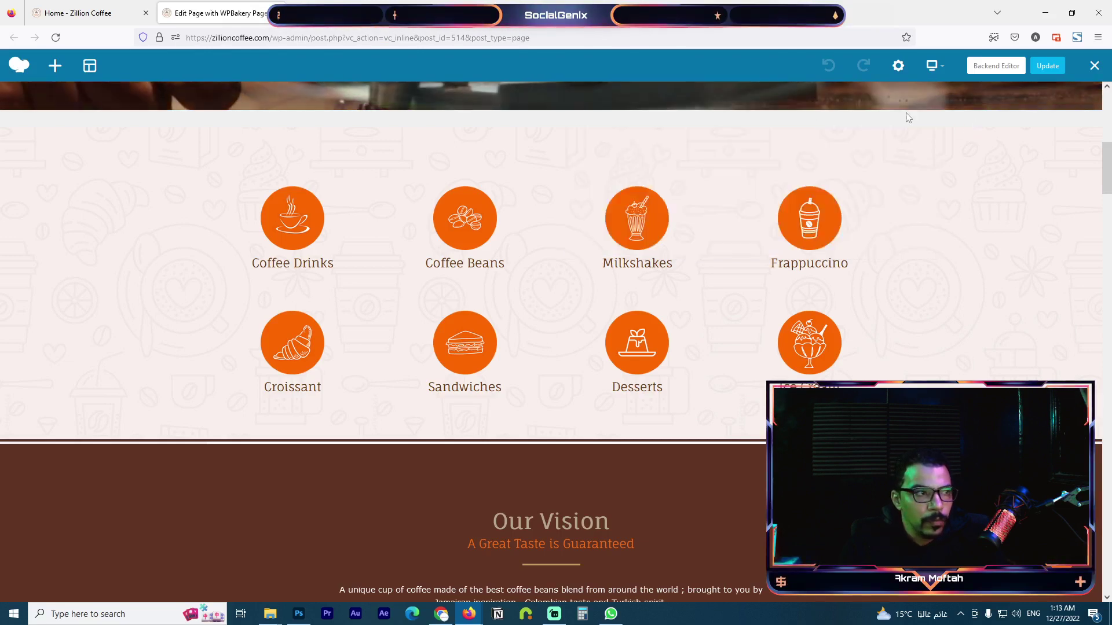
- Clone the product category row and delete the copy again
{"action": "mouse_move", "coordinate": [278, 165]}
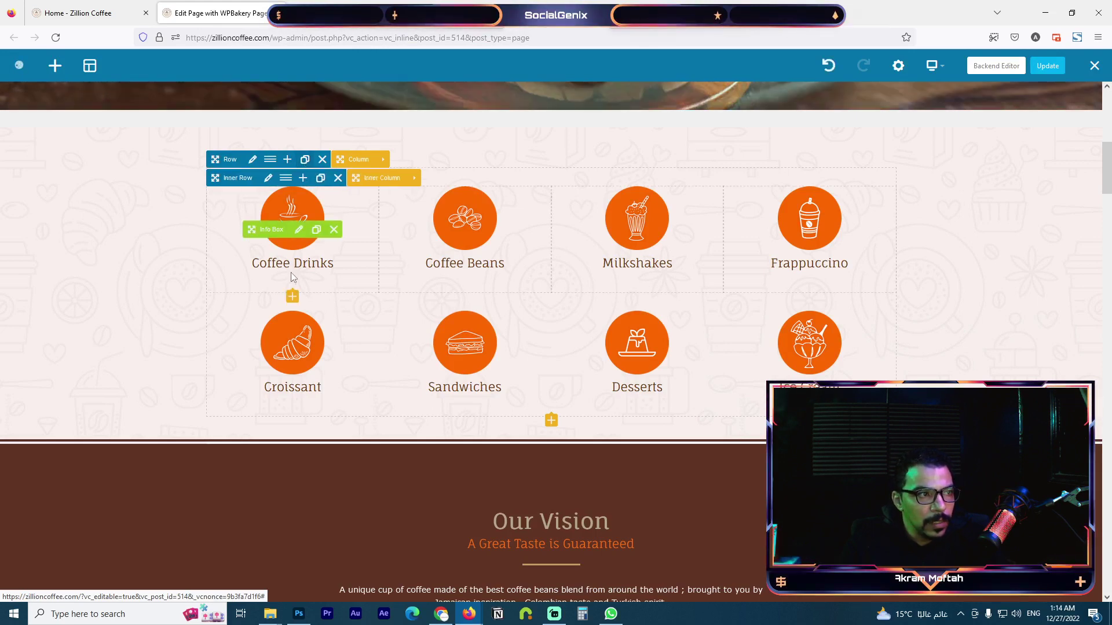
{"action": "left_click", "coordinate": [305, 159]}
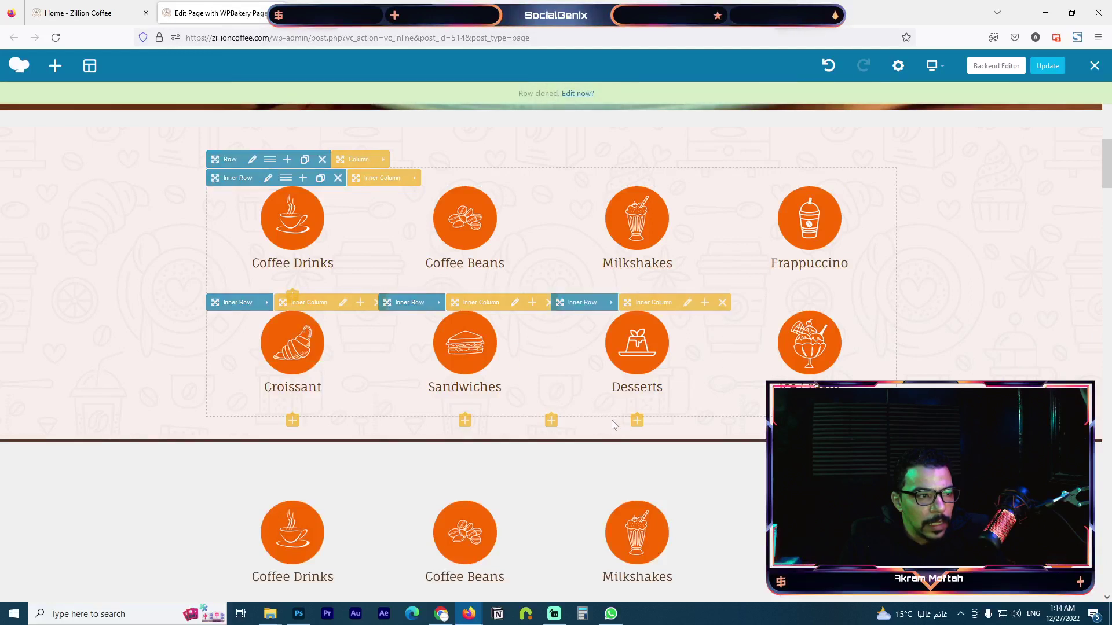
{"action": "scroll", "coordinate": [546, 416], "scroll_direction": "down", "scroll_amount": 1}
{"action": "scroll", "coordinate": [258, 370], "scroll_direction": "down", "scroll_amount": 1}
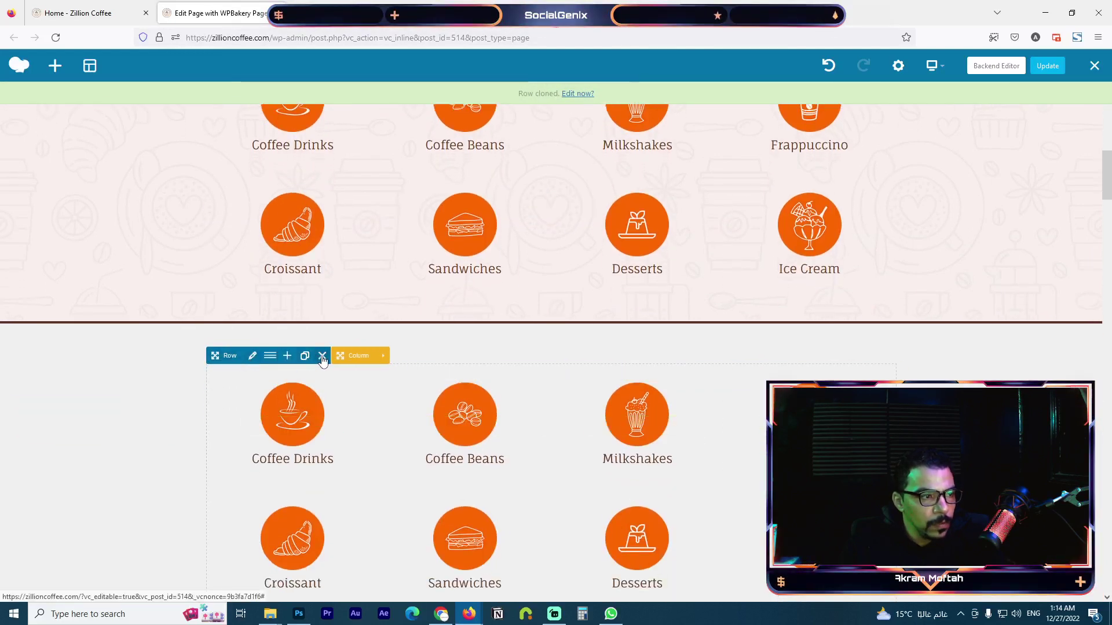
{"action": "left_click", "coordinate": [322, 356]}
{"action": "scroll", "coordinate": [559, 467], "scroll_direction": "up", "scroll_amount": 3}
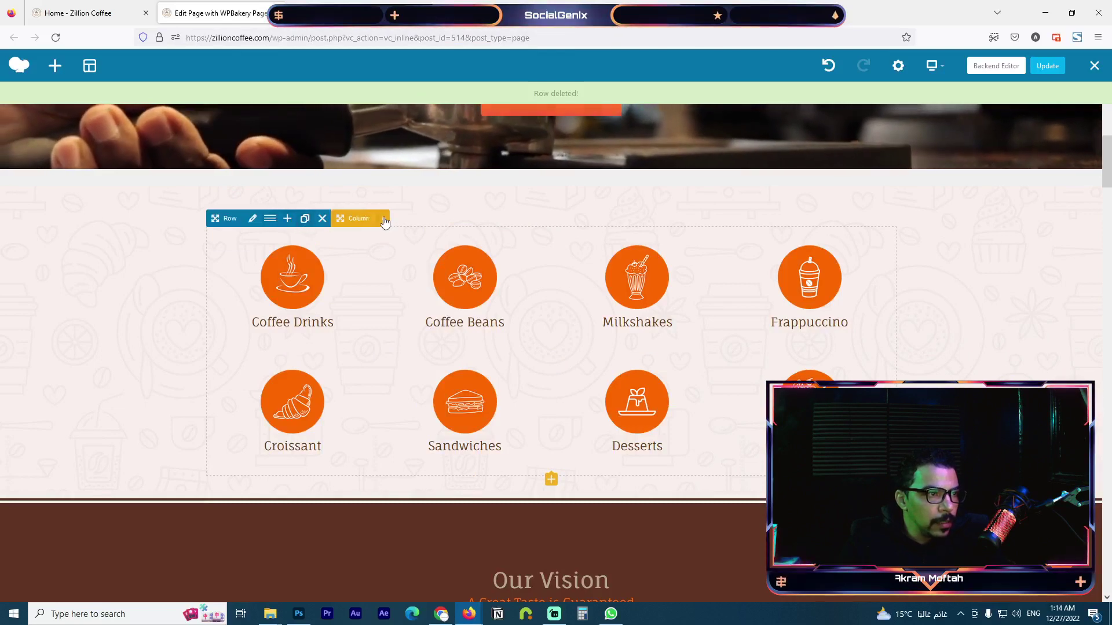
- Inspect the product category column's general settings, video background, design and responsive options, and close them without saving
{"action": "left_click", "coordinate": [313, 219]}
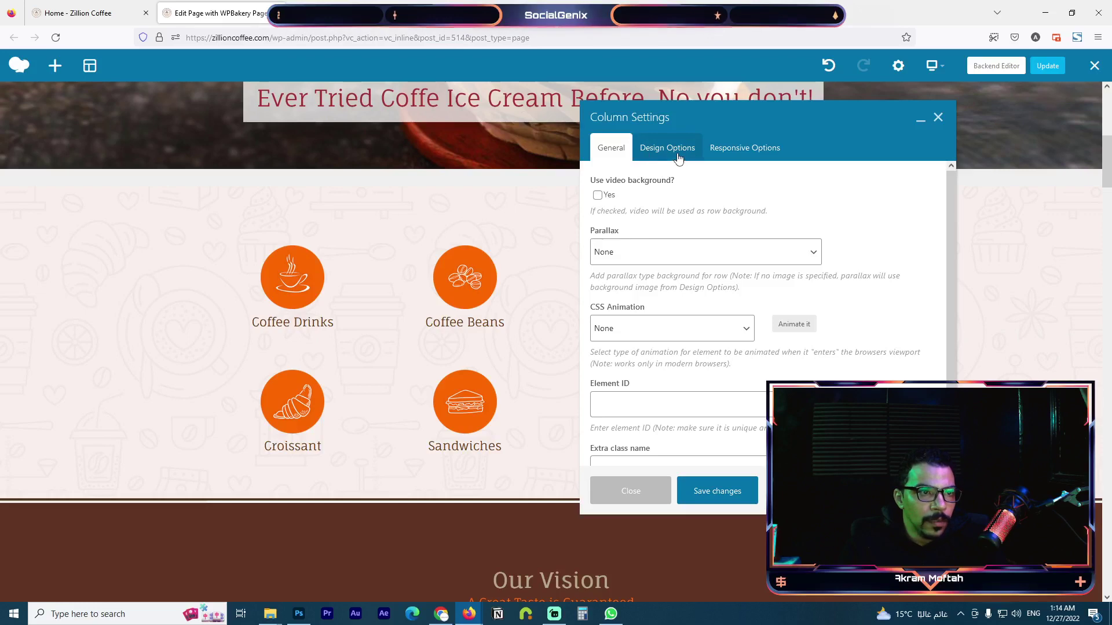
{"action": "left_click", "coordinate": [597, 196]}
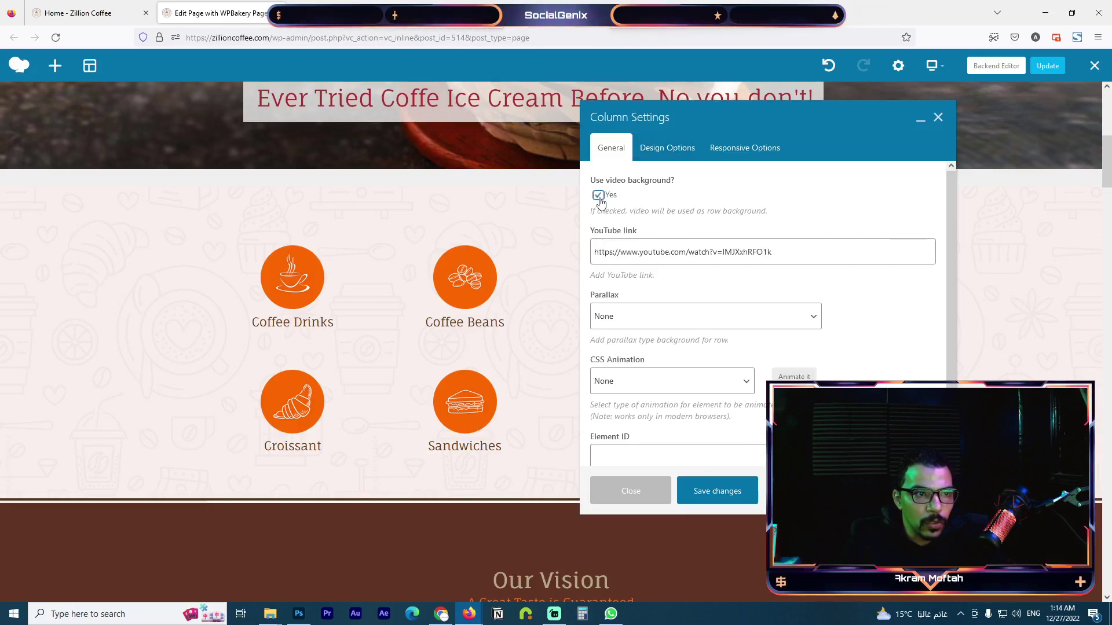
{"action": "left_click", "coordinate": [599, 196]}
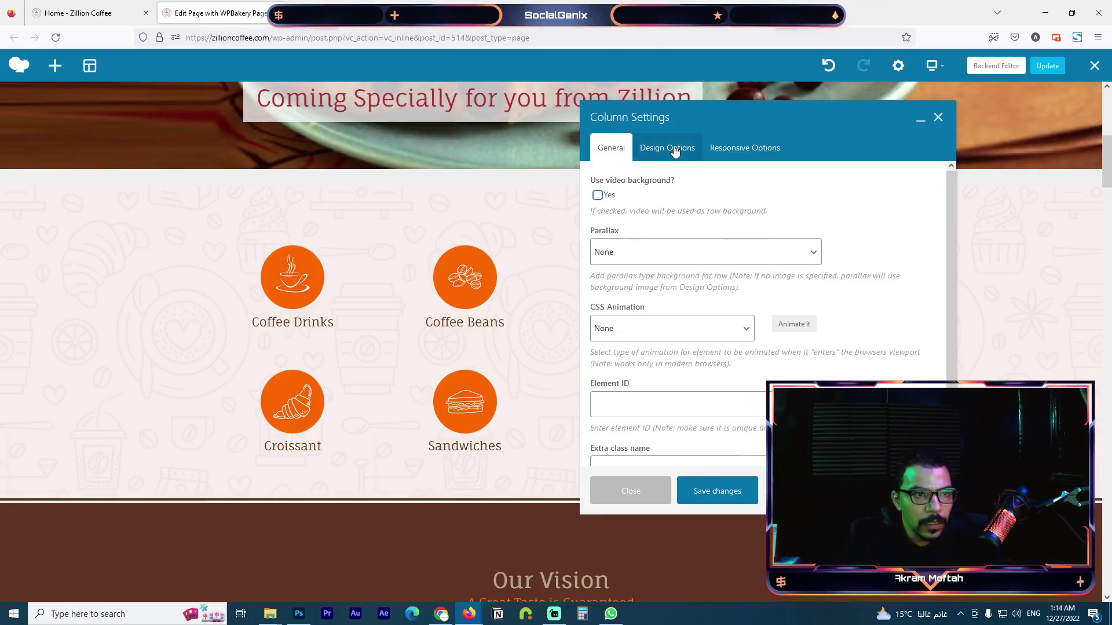
{"action": "left_click", "coordinate": [672, 149]}
{"action": "left_click", "coordinate": [738, 155]}
{"action": "left_click", "coordinate": [938, 119]}
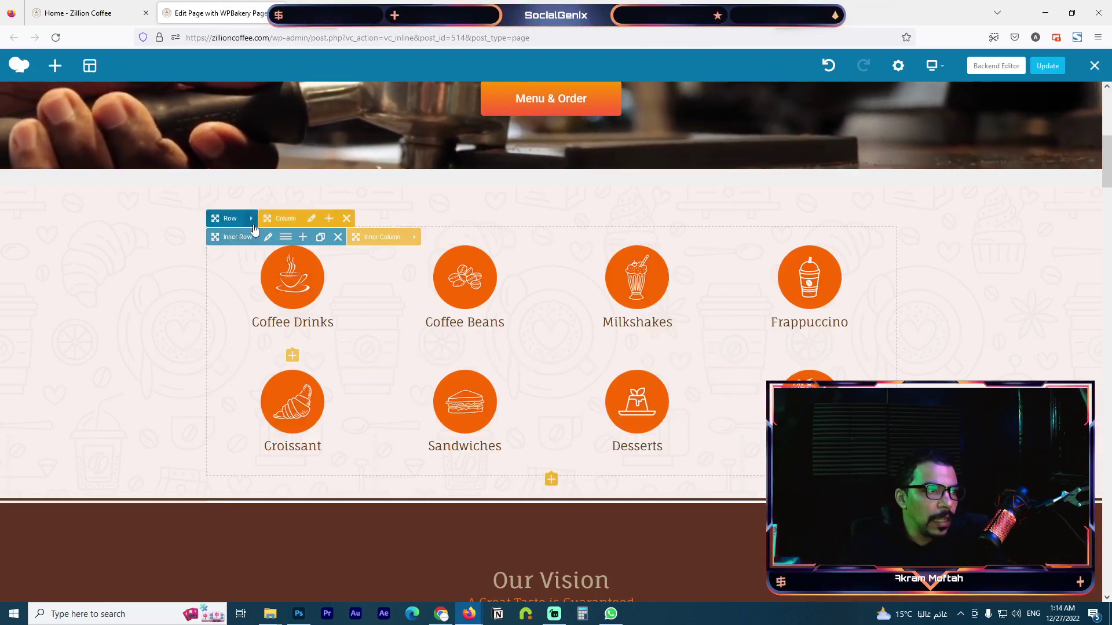
- View the product category row's background settings and browse the media library for a background image
{"action": "left_click", "coordinate": [252, 218]}
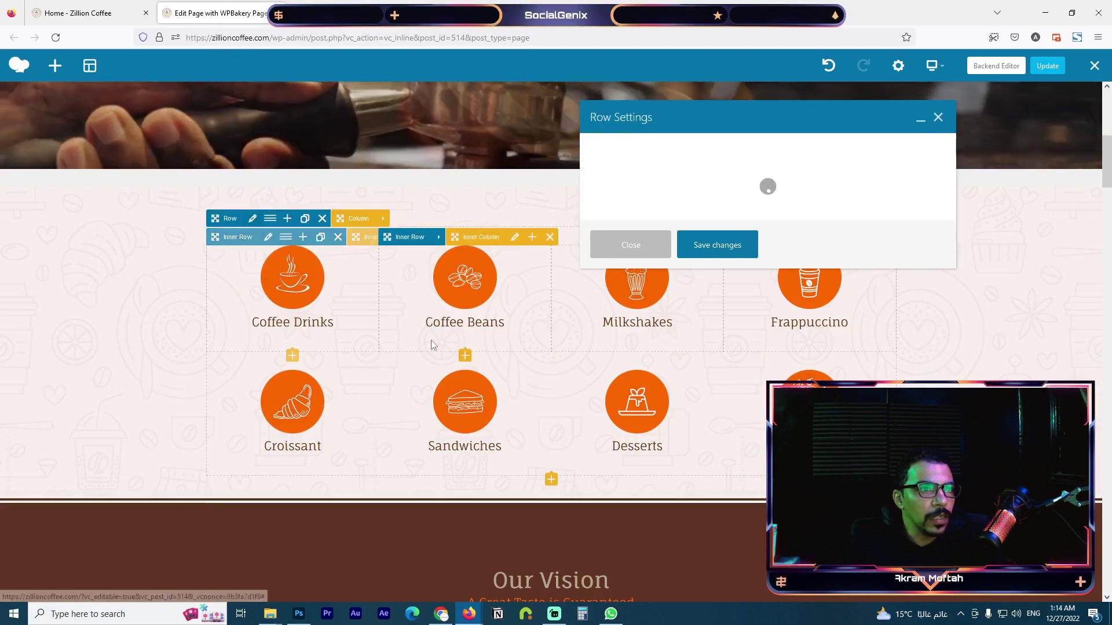
{"action": "left_click", "coordinate": [718, 149]}
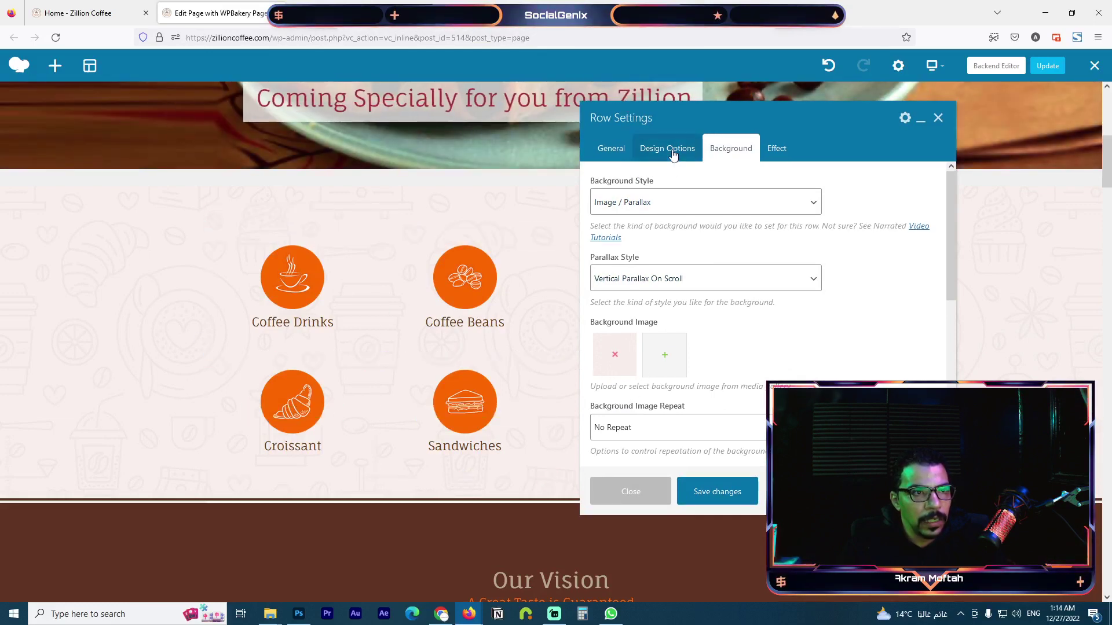
{"action": "left_click", "coordinate": [665, 355]}
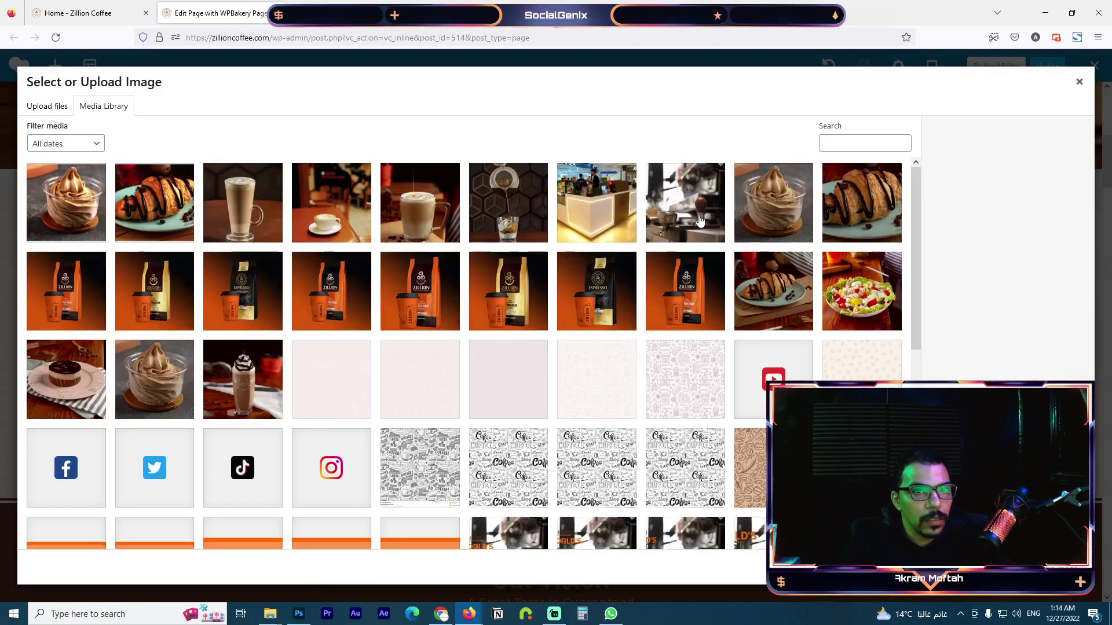
{"action": "scroll", "coordinate": [520, 283], "scroll_direction": "down", "scroll_amount": 4}
{"action": "scroll", "coordinate": [523, 250], "scroll_direction": "up", "scroll_amount": 4}
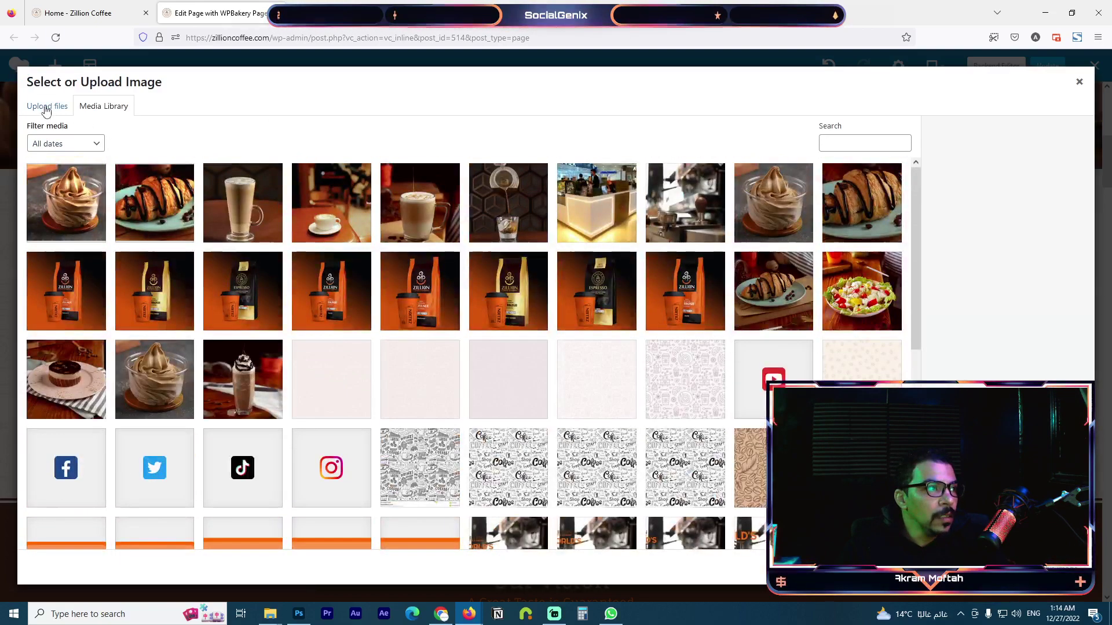
- Look at the file upload option for the row's background image and the row's general settings, and close without changing anything
{"action": "left_click", "coordinate": [44, 107]}
{"action": "left_click", "coordinate": [567, 313]}
{"action": "left_click", "coordinate": [585, 392]}
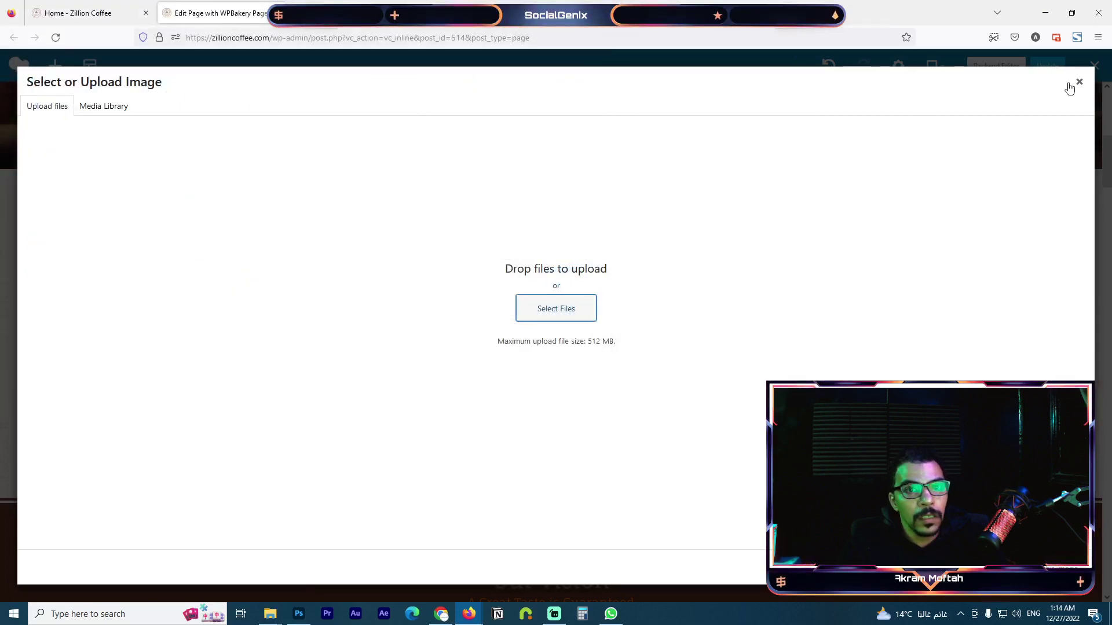
{"action": "left_click", "coordinate": [1079, 83]}
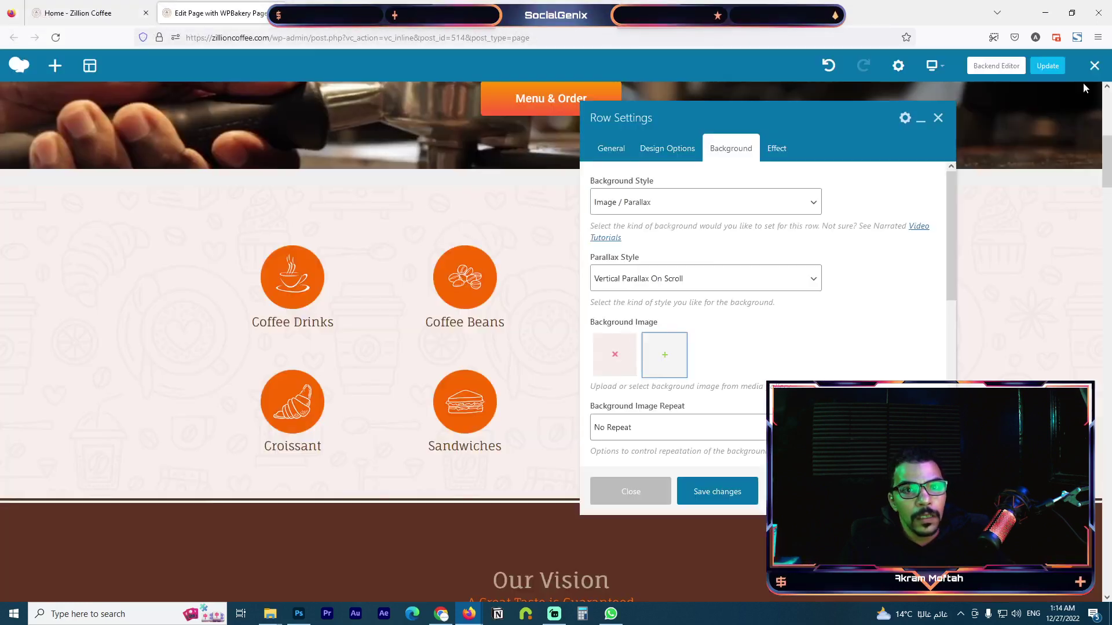
{"action": "left_click", "coordinate": [607, 149]}
{"action": "left_click", "coordinate": [938, 118]}
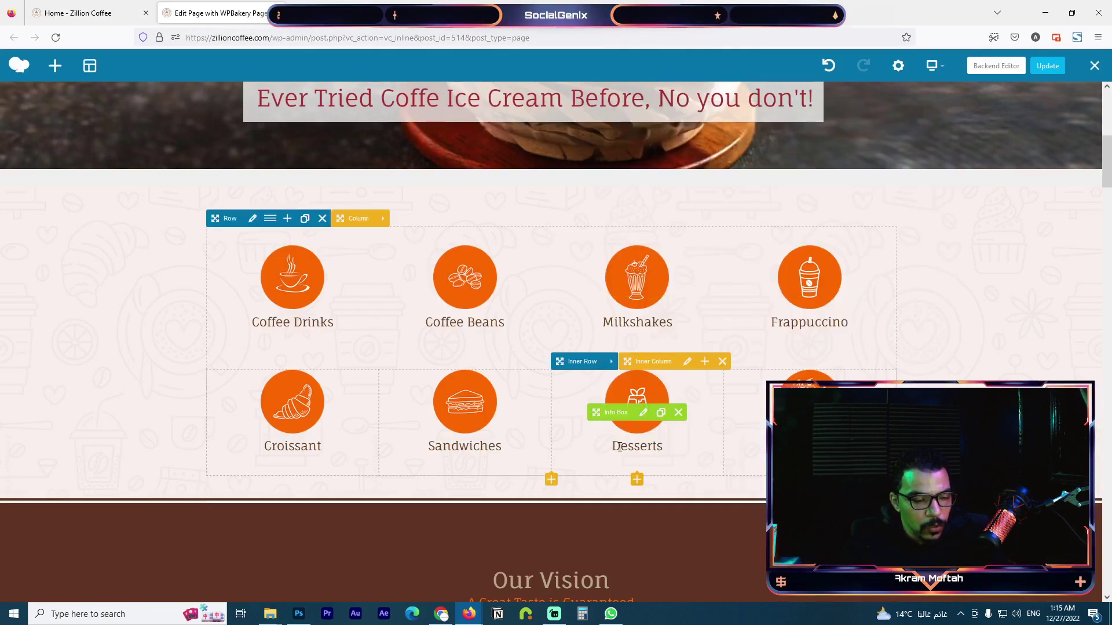
- Look at the Frappuccino info box's settings, and search the available elements for "info box" without adding one
{"action": "left_click", "coordinate": [817, 290]}
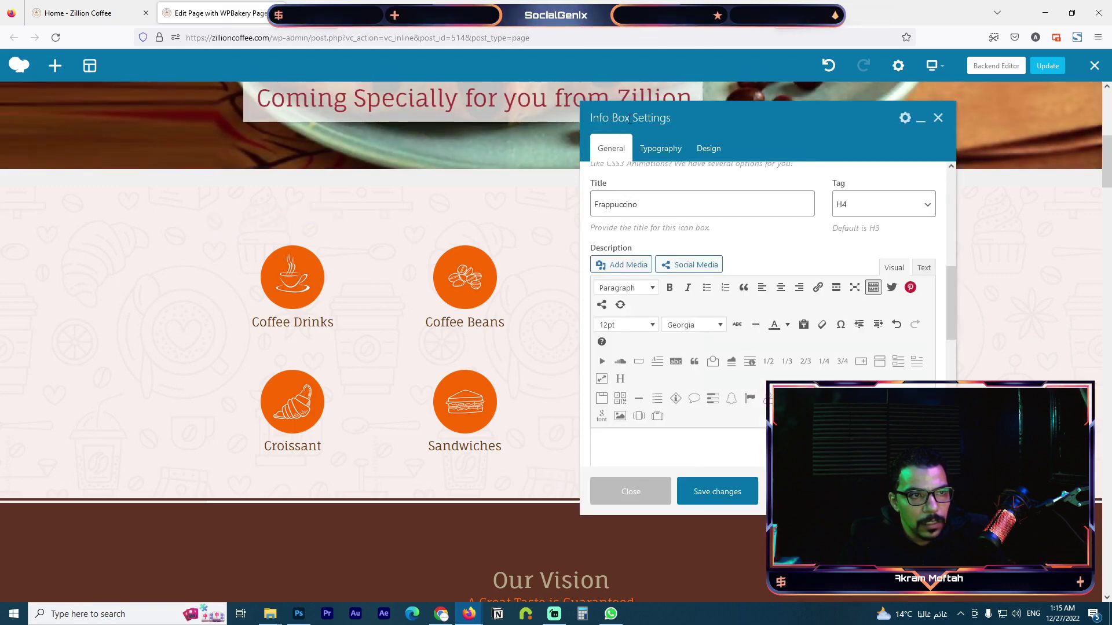
{"action": "left_click", "coordinate": [937, 119]}
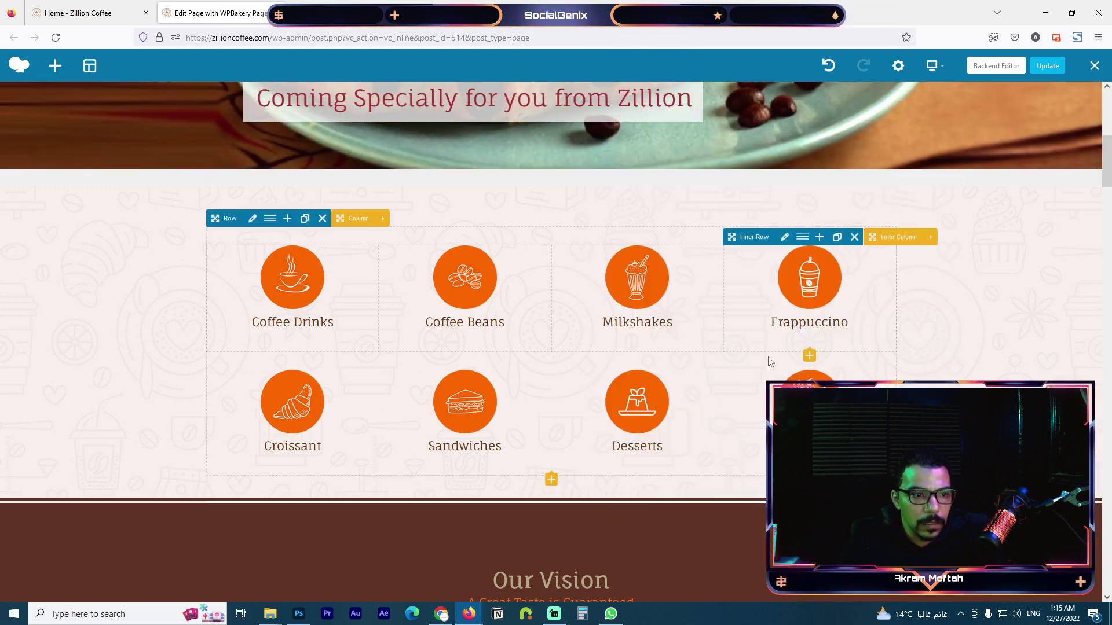
{"action": "left_click", "coordinate": [552, 480]}
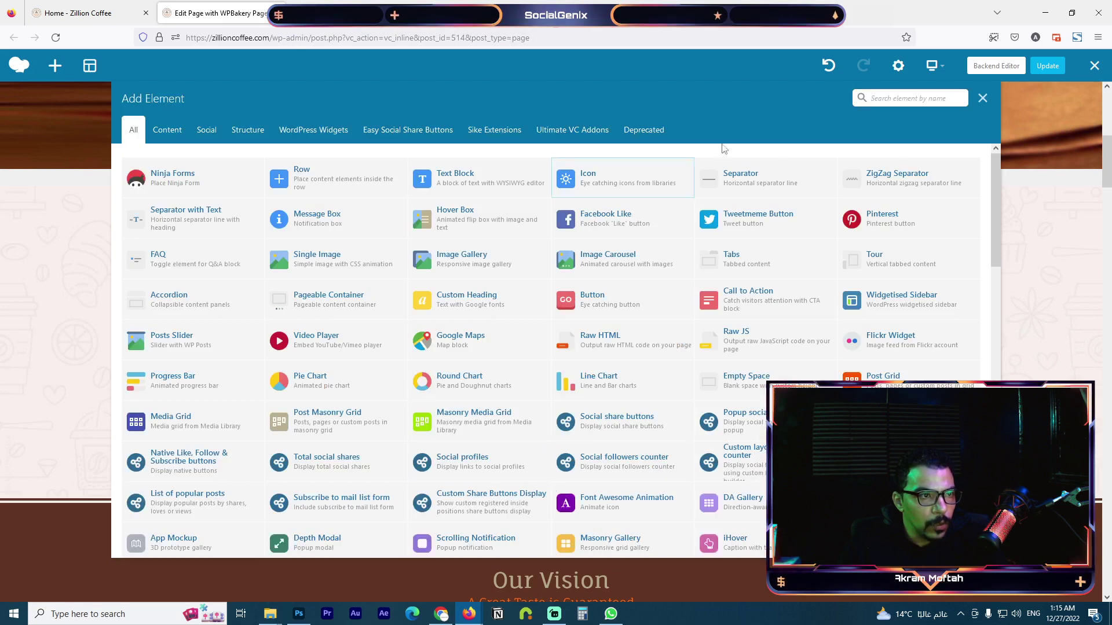
{"action": "type", "text": "info"}
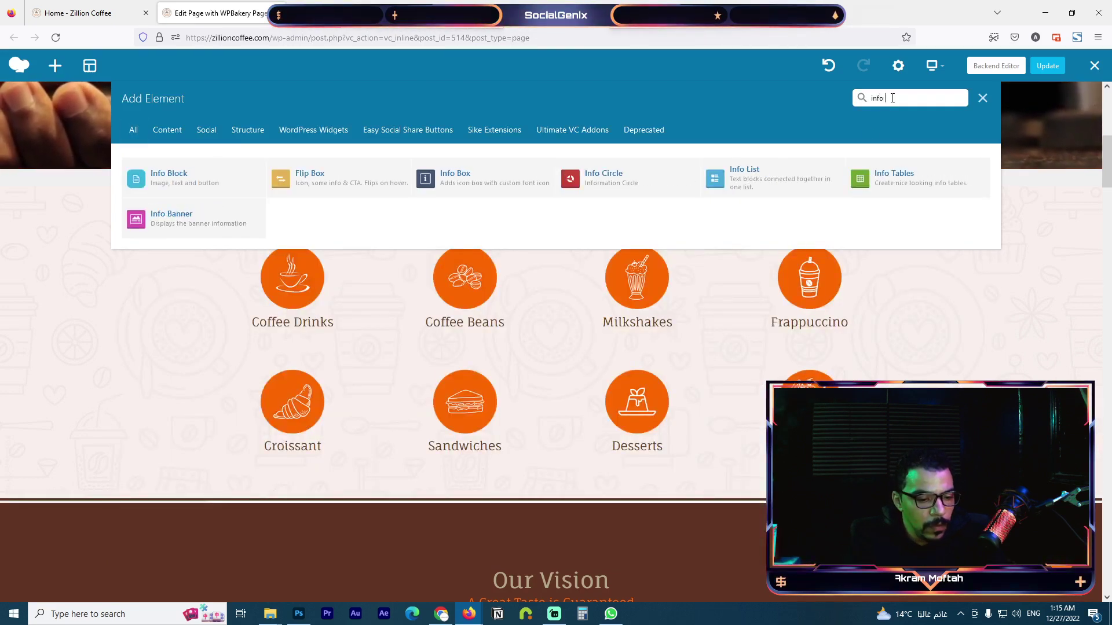
{"action": "type", "text": " box"}
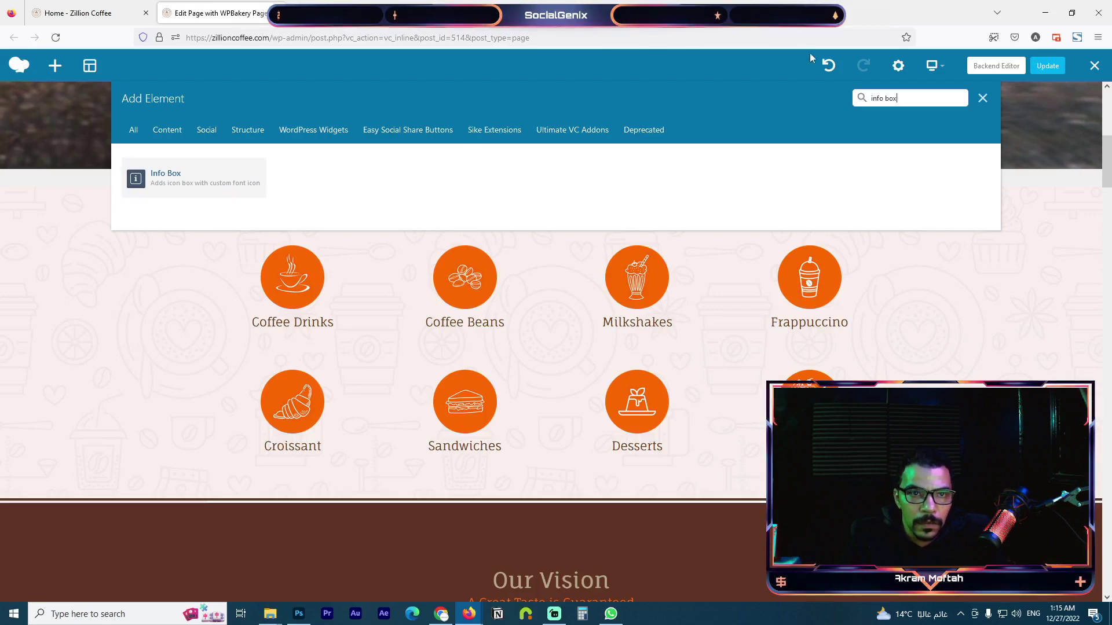
{"action": "left_click", "coordinate": [983, 103]}
- Examine the Frappuccino info box's icon image, description, title and heading tag settings
{"action": "left_click", "coordinate": [817, 290]}
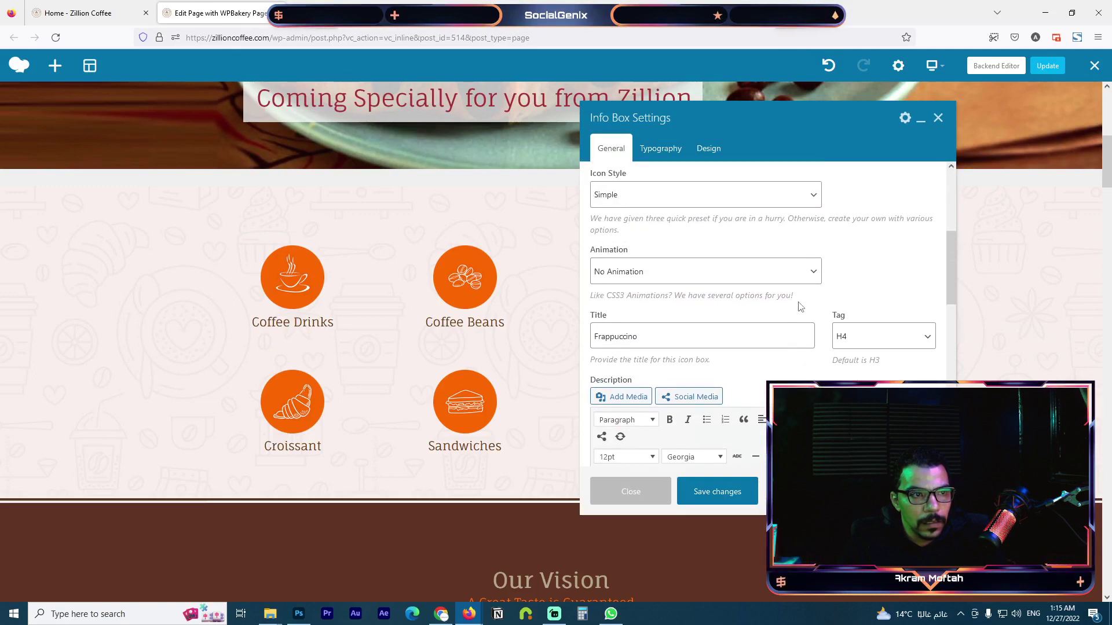
{"action": "scroll", "coordinate": [800, 306], "scroll_direction": "up", "scroll_amount": 4}
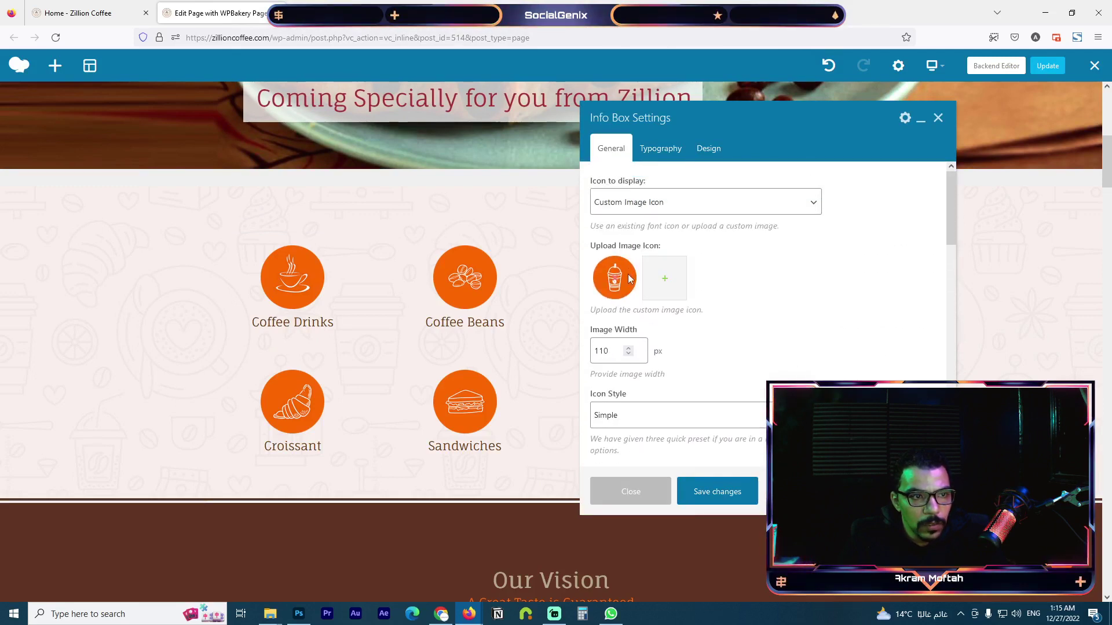
{"action": "scroll", "coordinate": [629, 275], "scroll_direction": "down", "scroll_amount": 10}
{"action": "left_click", "coordinate": [645, 342]}
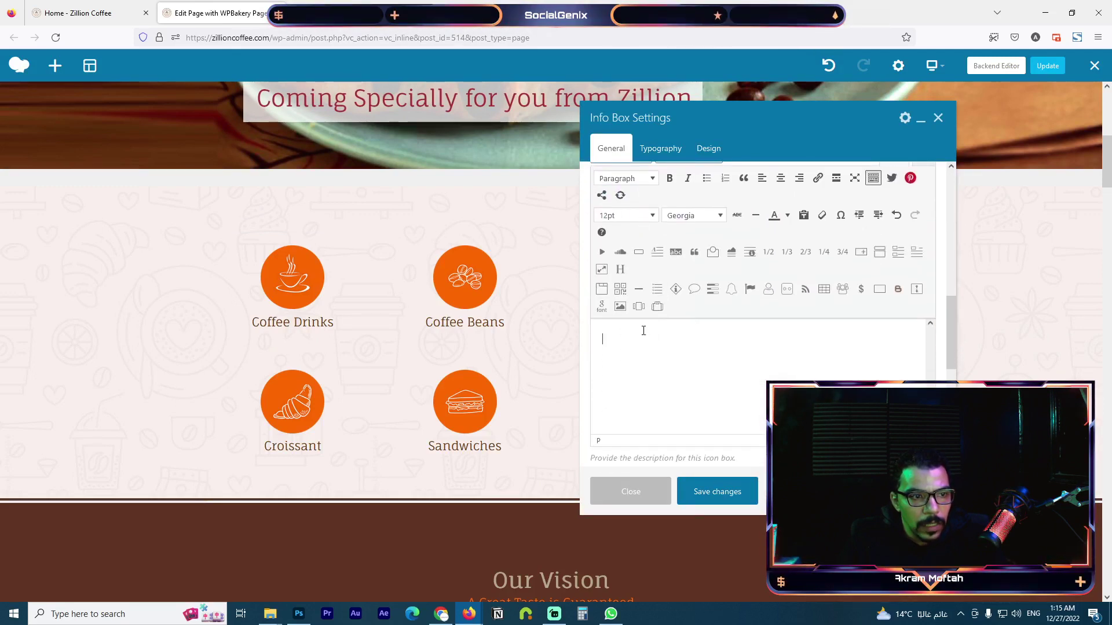
{"action": "scroll", "coordinate": [626, 339], "scroll_direction": "up", "scroll_amount": 4}
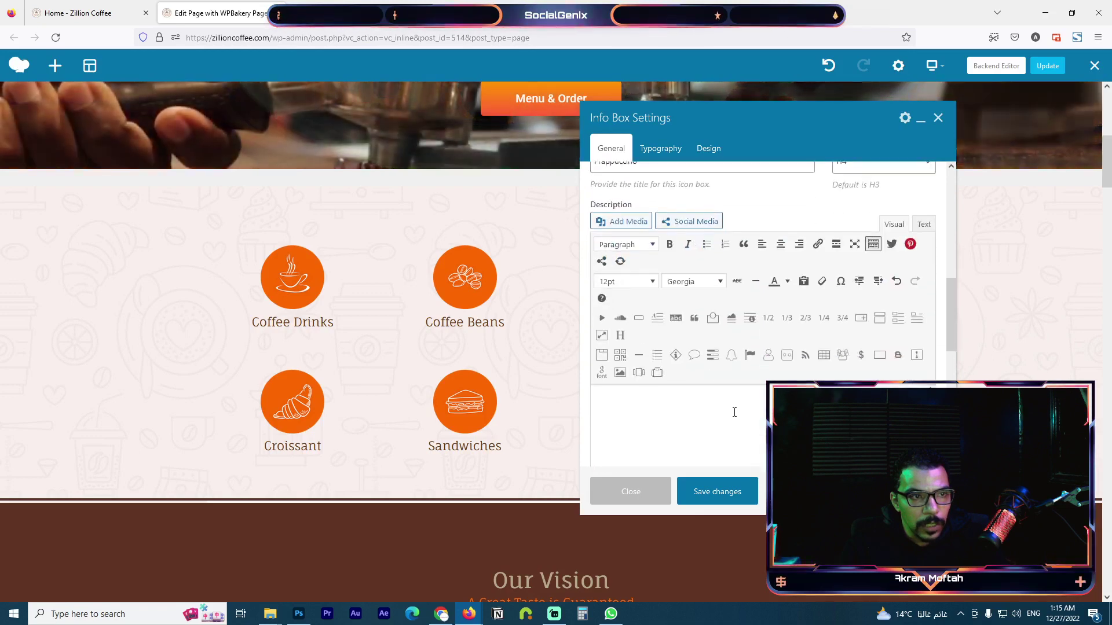
{"action": "left_click", "coordinate": [685, 295]}
{"action": "double_click", "coordinate": [685, 294]}
{"action": "left_click", "coordinate": [904, 303]}
{"action": "left_click", "coordinate": [902, 298]}
{"action": "scroll", "coordinate": [747, 277], "scroll_direction": "up", "scroll_amount": 2}
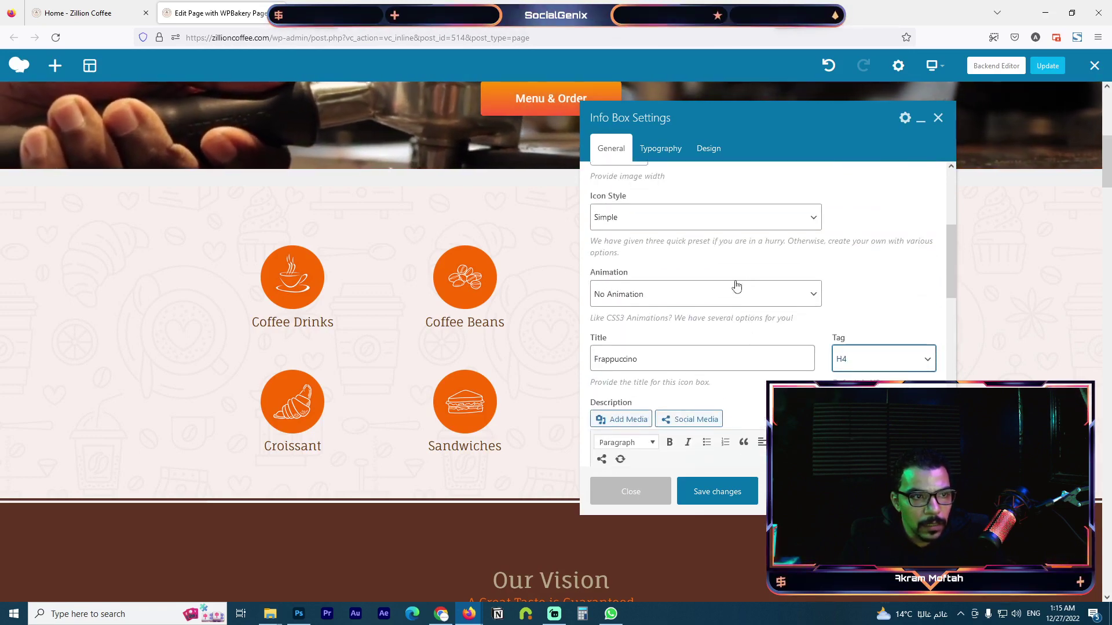
- Set the Frappuccino info box's animation to Pulse, save its settings and update the page
{"action": "left_click", "coordinate": [720, 299]}
{"action": "left_click", "coordinate": [645, 350]}
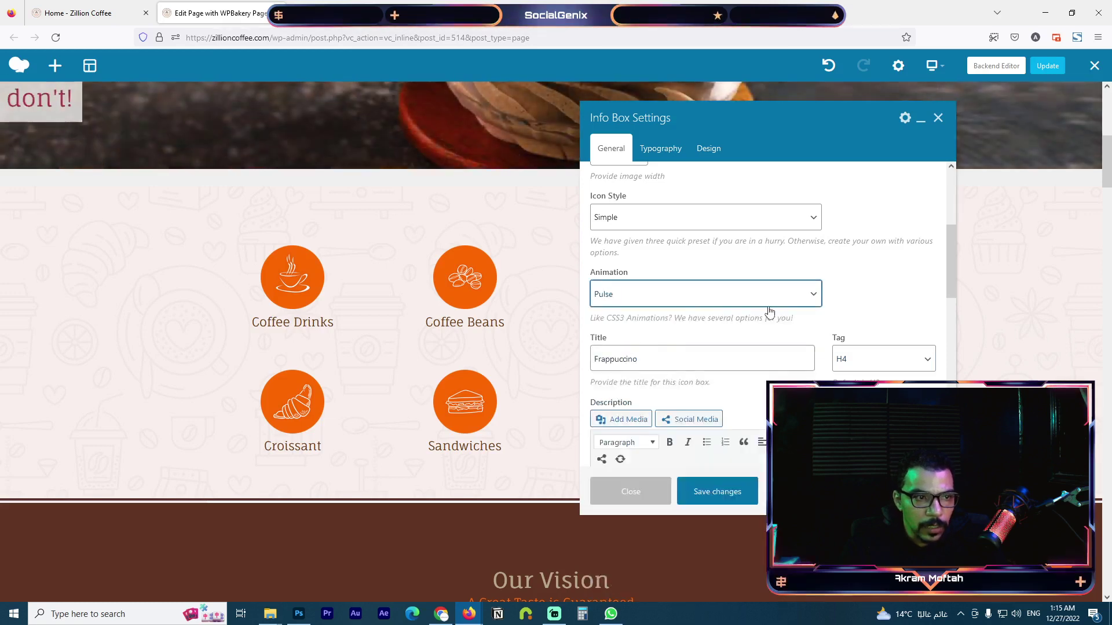
{"action": "scroll", "coordinate": [699, 258], "scroll_direction": "up", "scroll_amount": 1}
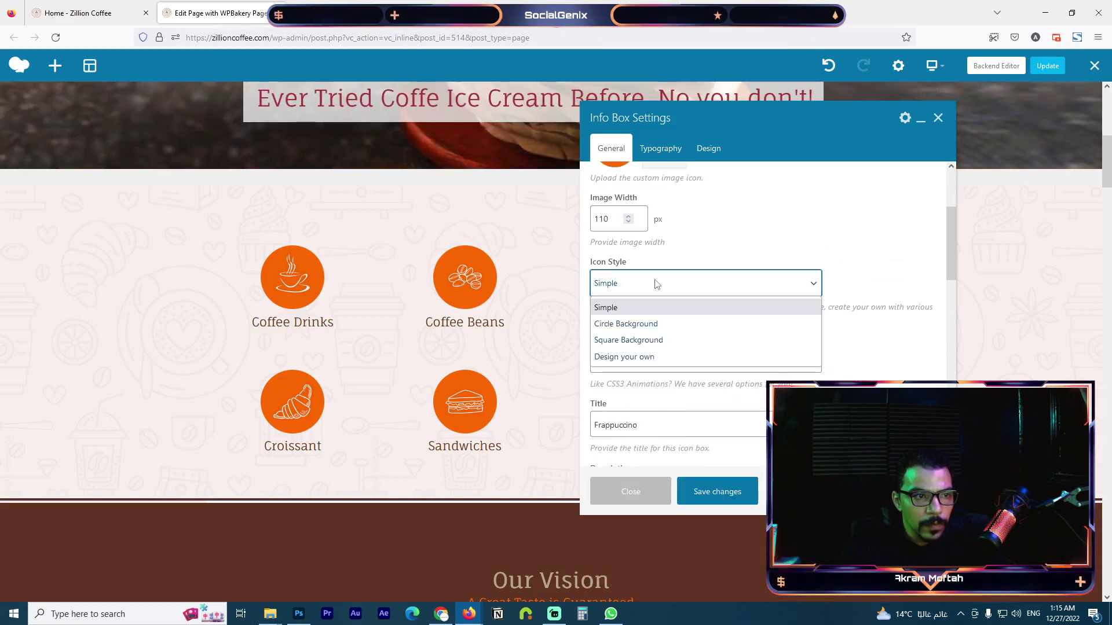
{"action": "scroll", "coordinate": [627, 221], "scroll_direction": "up", "scroll_amount": 2}
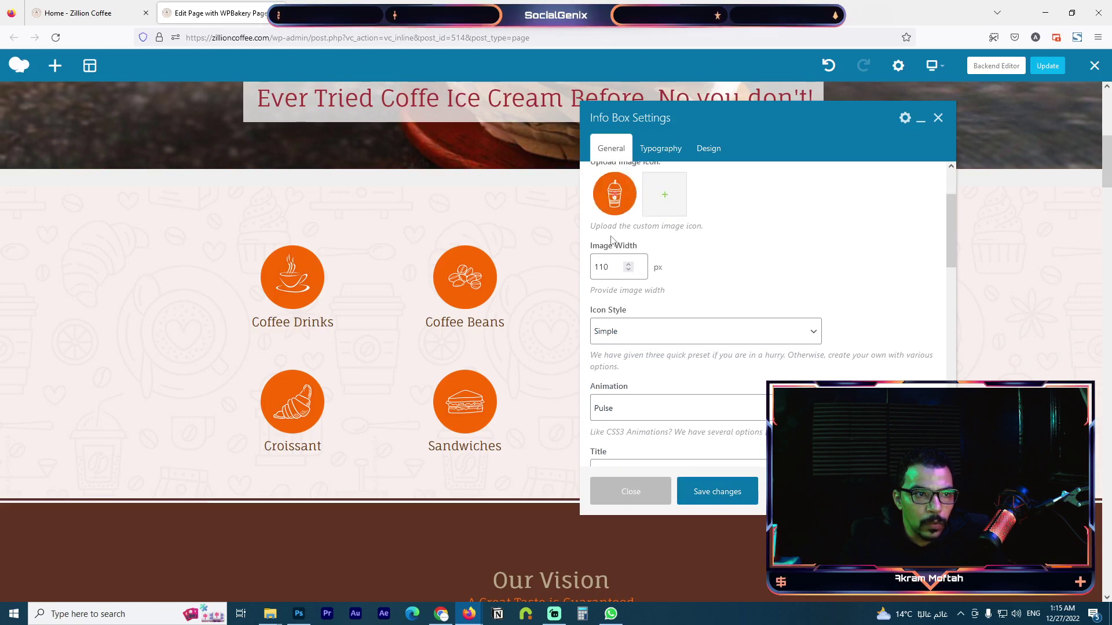
{"action": "scroll", "coordinate": [675, 288], "scroll_direction": "down", "scroll_amount": 3}
{"action": "scroll", "coordinate": [714, 298], "scroll_direction": "down", "scroll_amount": 5}
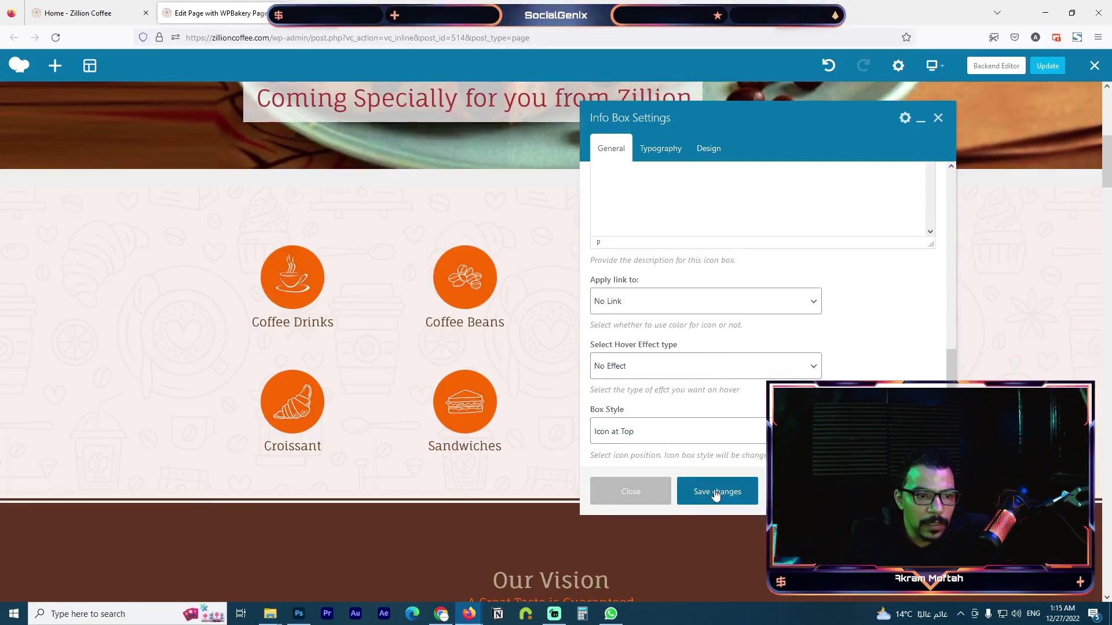
{"action": "left_click", "coordinate": [631, 492]}
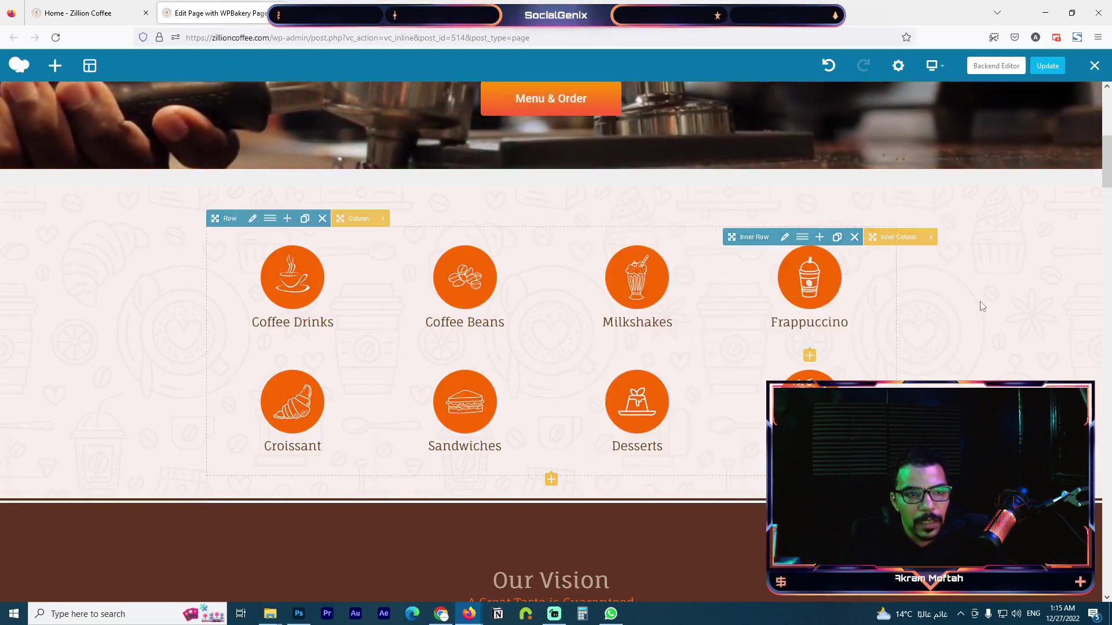
{"action": "left_click", "coordinate": [1046, 68]}
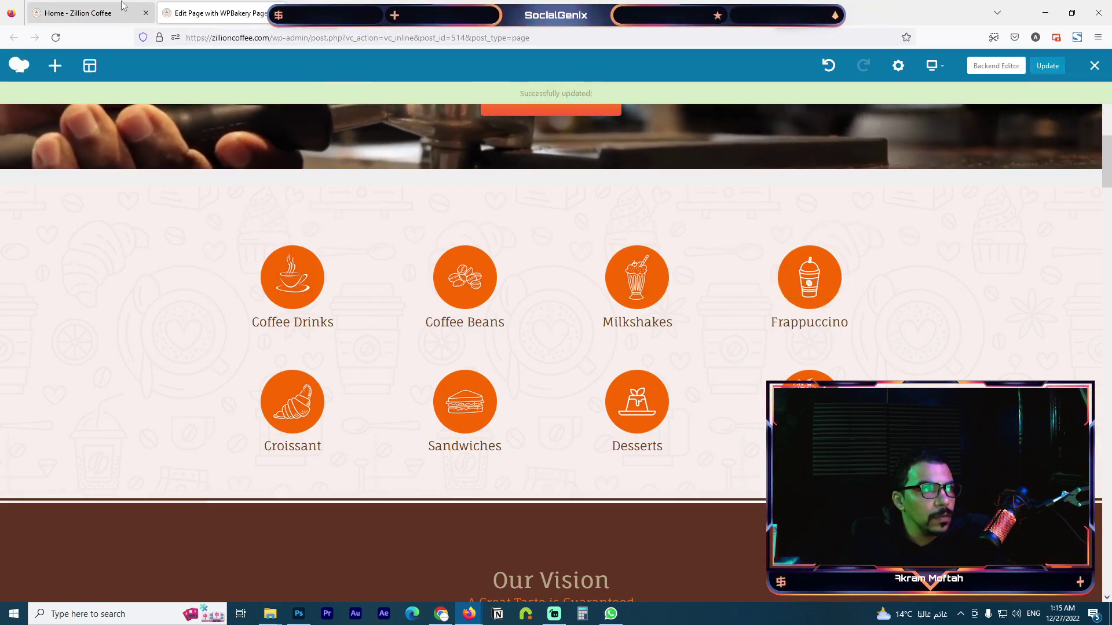
- Check the Frappuccino icon in the product category section of the live home page, and return to the editor
{"action": "left_click", "coordinate": [87, 13]}
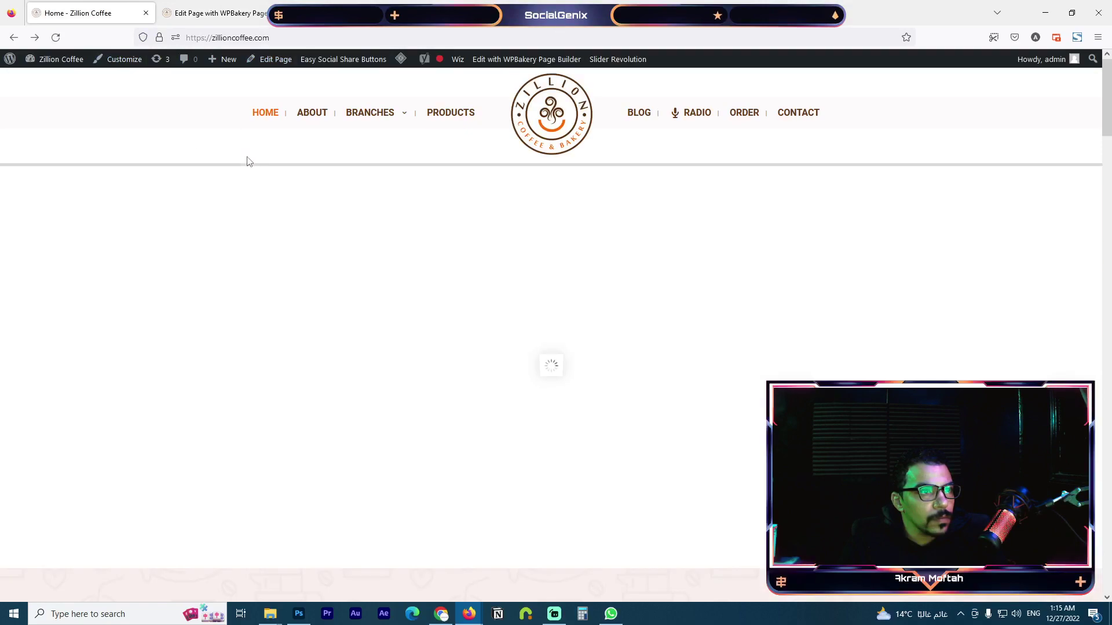
{"action": "scroll", "coordinate": [342, 244], "scroll_direction": "down", "scroll_amount": 5}
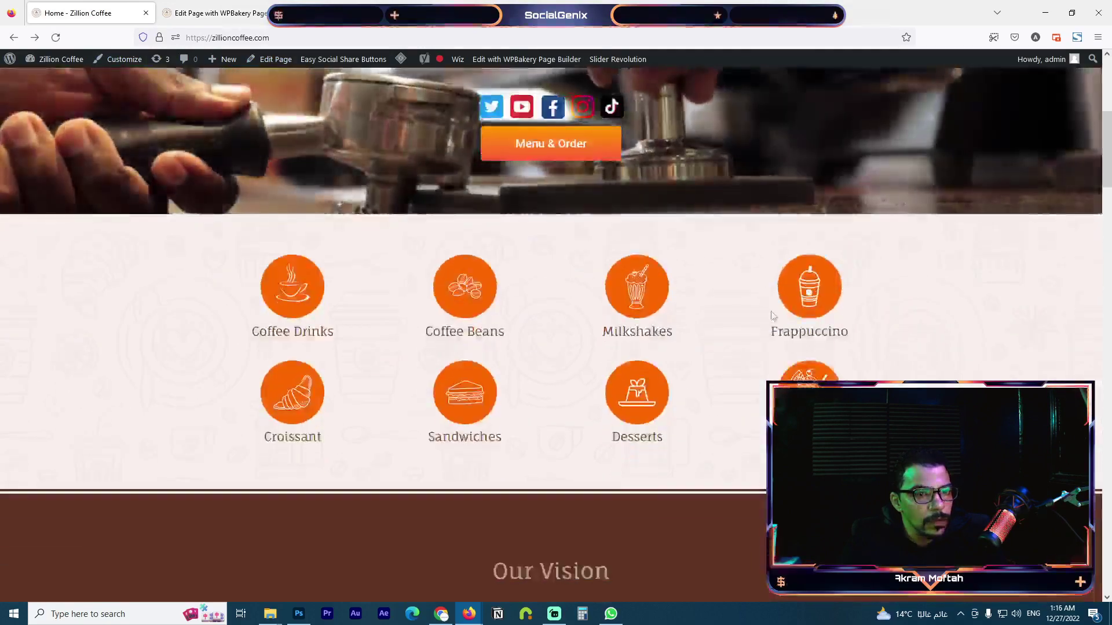
{"action": "key", "text": "ctrl+Tab"}
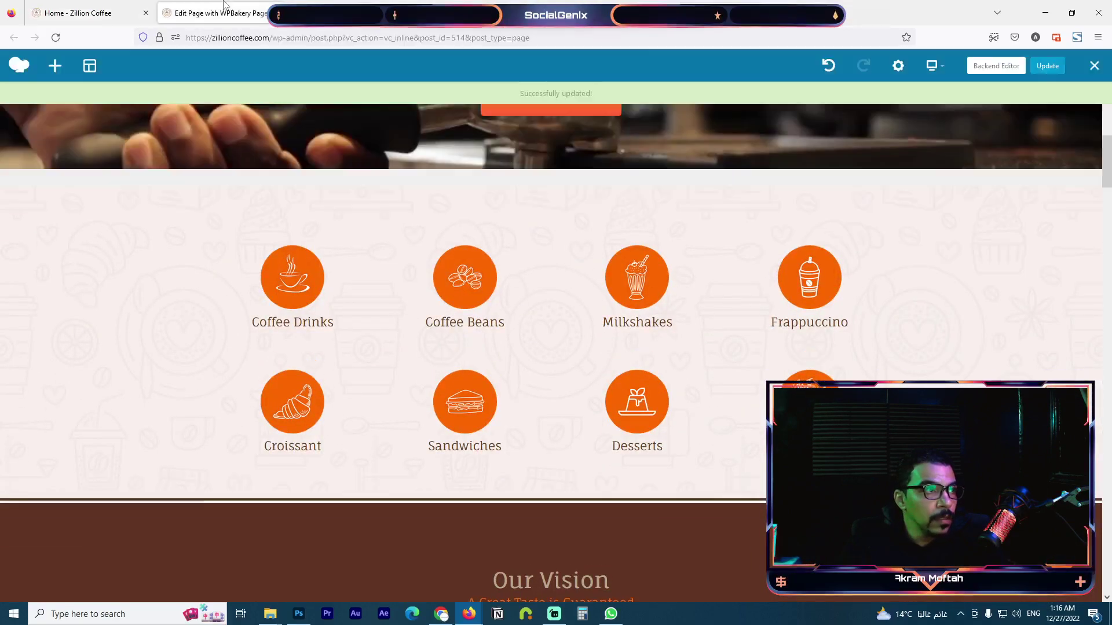
- Set the Frappuccino info box's hover effect type to Icon Zoom and save its settings
{"action": "left_click", "coordinate": [816, 289]}
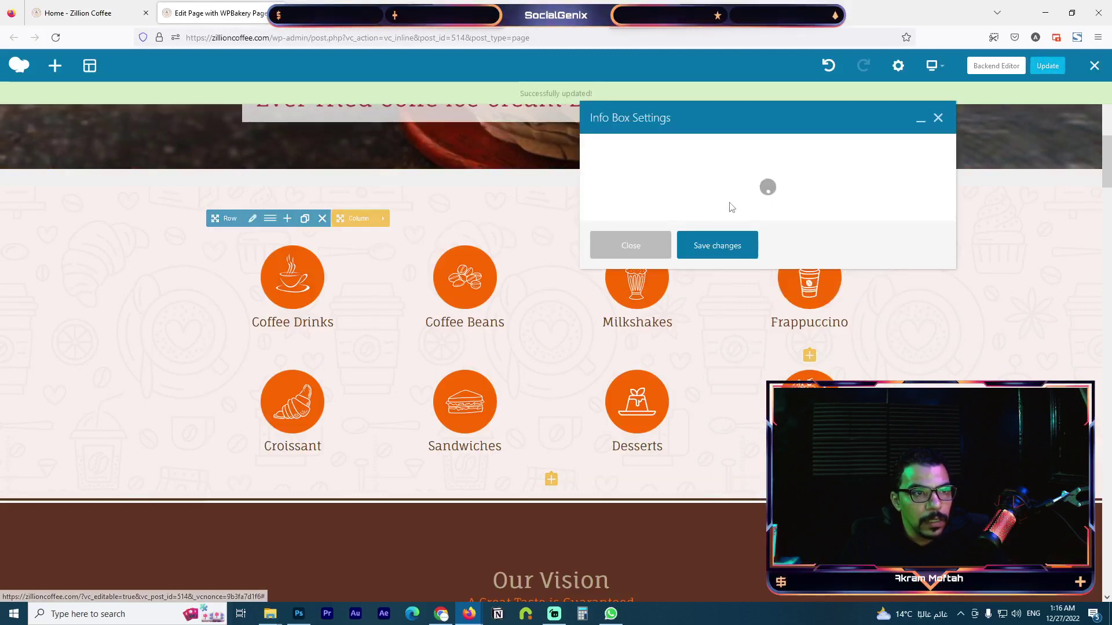
{"action": "scroll", "coordinate": [721, 324], "scroll_direction": "down", "scroll_amount": 10}
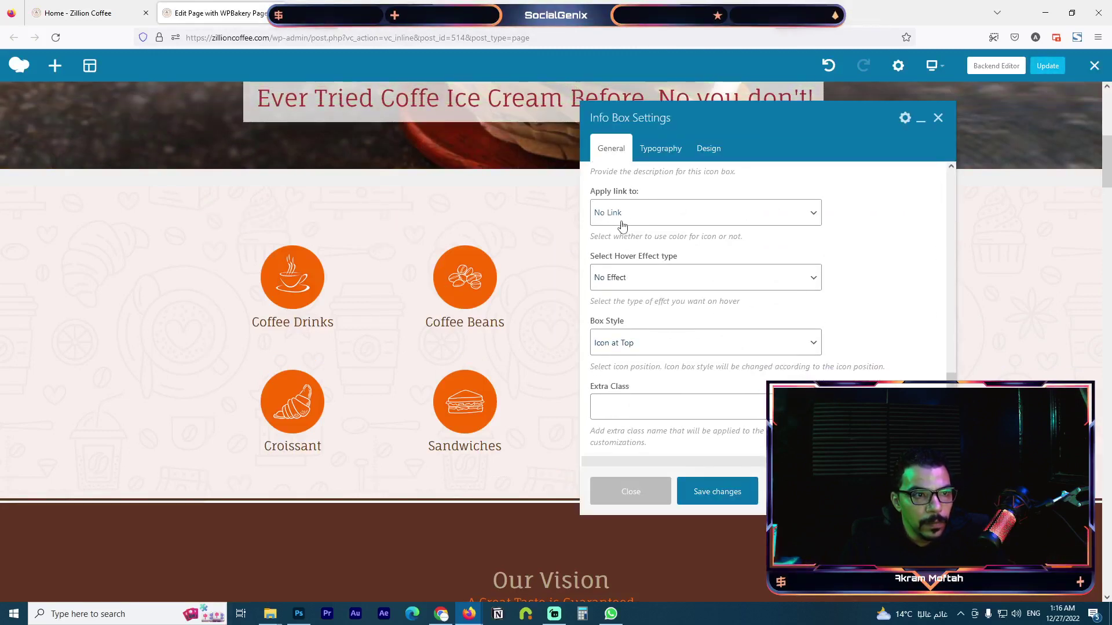
{"action": "scroll", "coordinate": [659, 269], "scroll_direction": "down", "scroll_amount": 1}
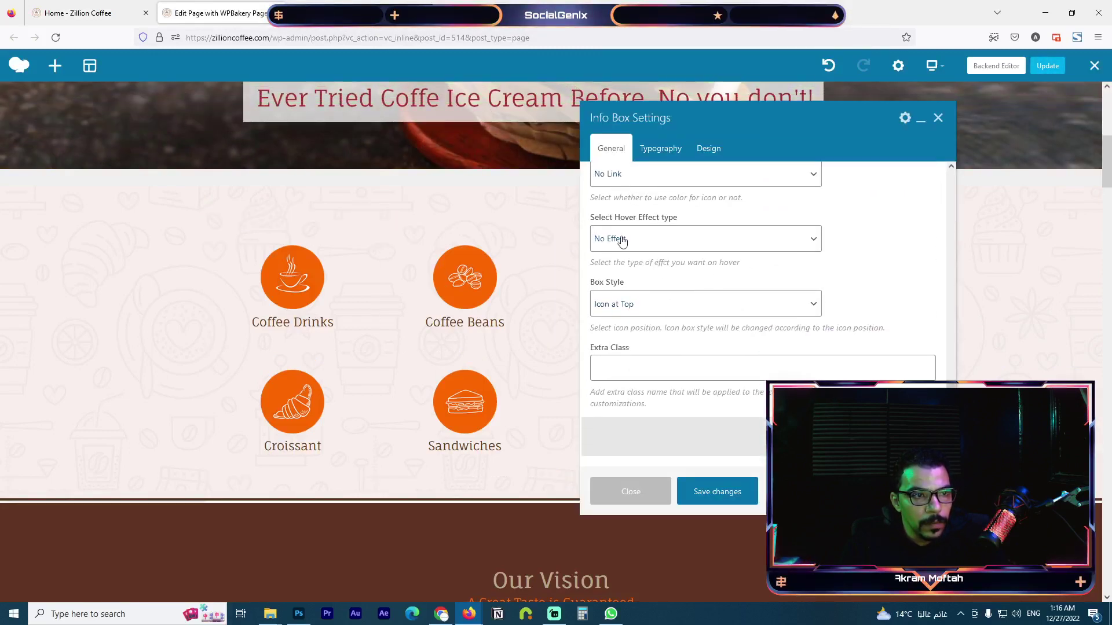
{"action": "left_click", "coordinate": [637, 280]}
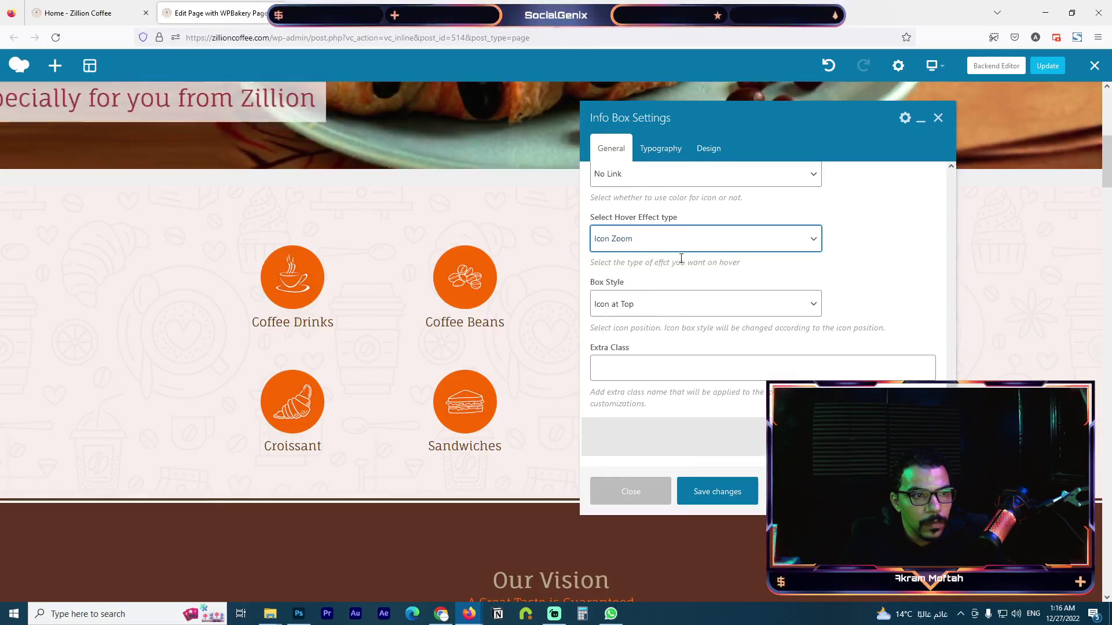
{"action": "scroll", "coordinate": [682, 263], "scroll_direction": "up", "scroll_amount": 8}
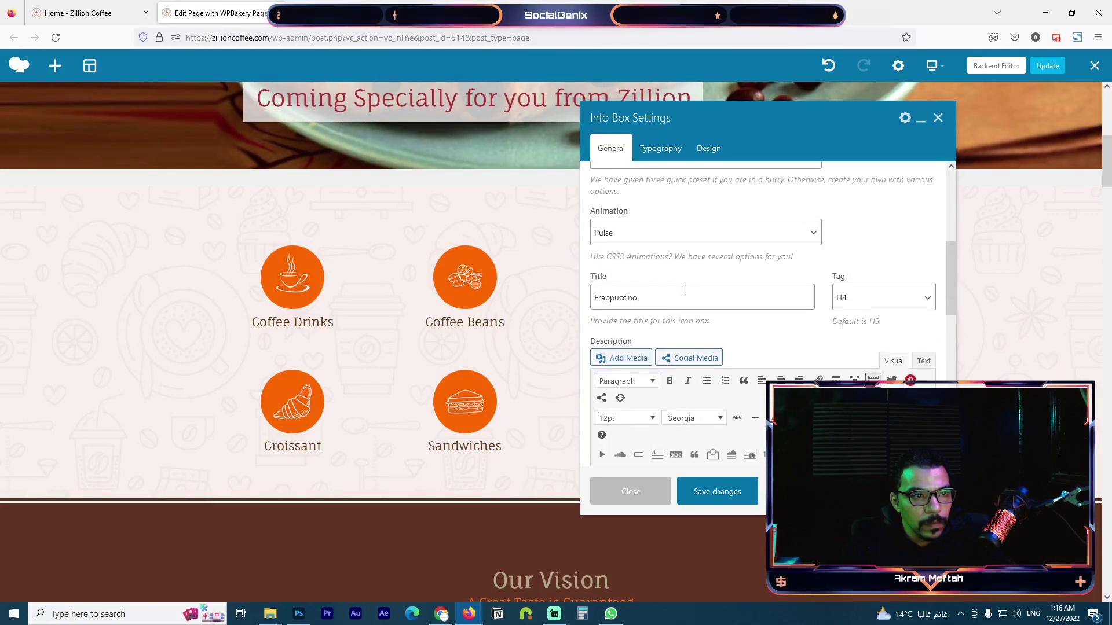
{"action": "scroll", "coordinate": [764, 307], "scroll_direction": "up", "scroll_amount": 3}
{"action": "scroll", "coordinate": [671, 355], "scroll_direction": "down", "scroll_amount": 2}
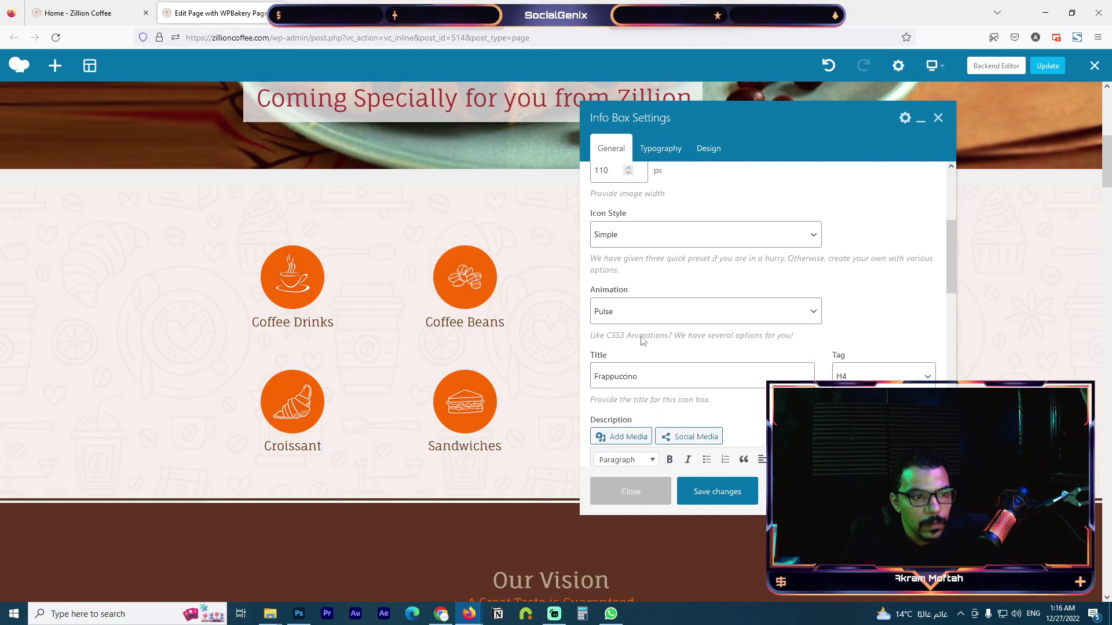
{"action": "scroll", "coordinate": [676, 297], "scroll_direction": "up", "scroll_amount": 4}
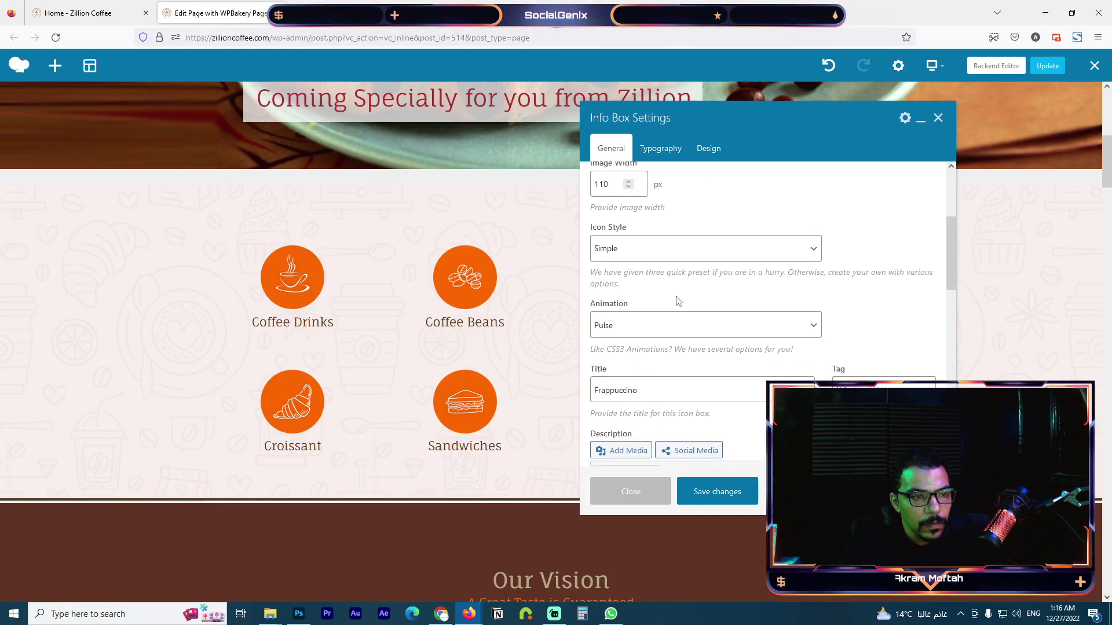
{"action": "left_click", "coordinate": [714, 488]}
{"action": "left_click", "coordinate": [652, 490]}
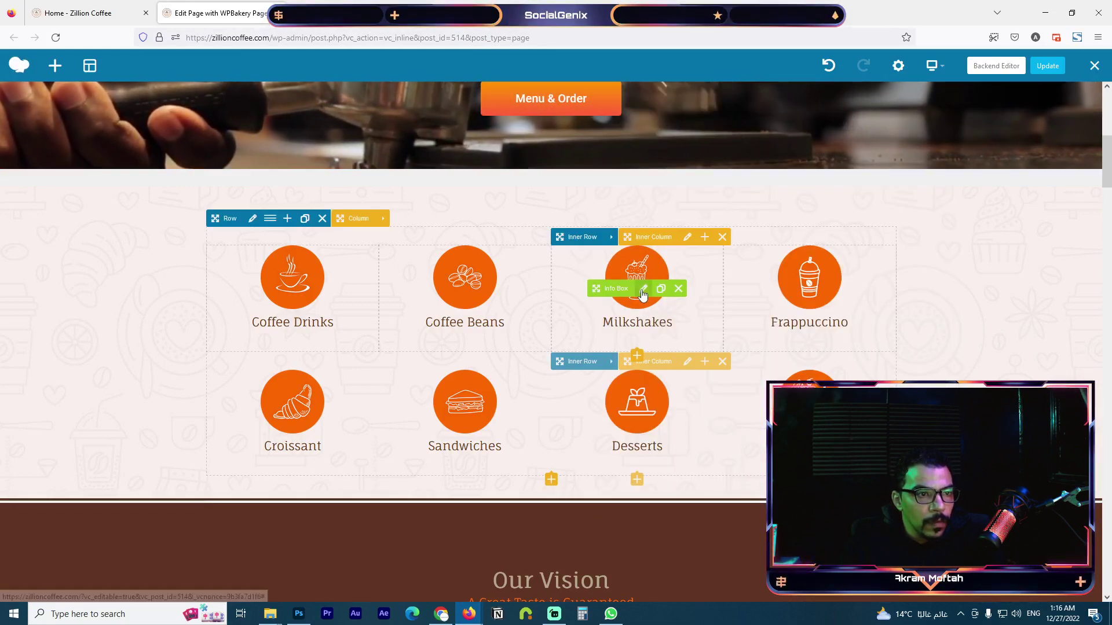
- Replace the Milkshakes info box's icon image with the dessert icon Untitled-design-189.png from the media library and save the change
{"action": "left_click", "coordinate": [643, 287]}
{"action": "scroll", "coordinate": [663, 282], "scroll_direction": "up", "scroll_amount": 4}
{"action": "scroll", "coordinate": [663, 282], "scroll_direction": "up", "scroll_amount": 5}
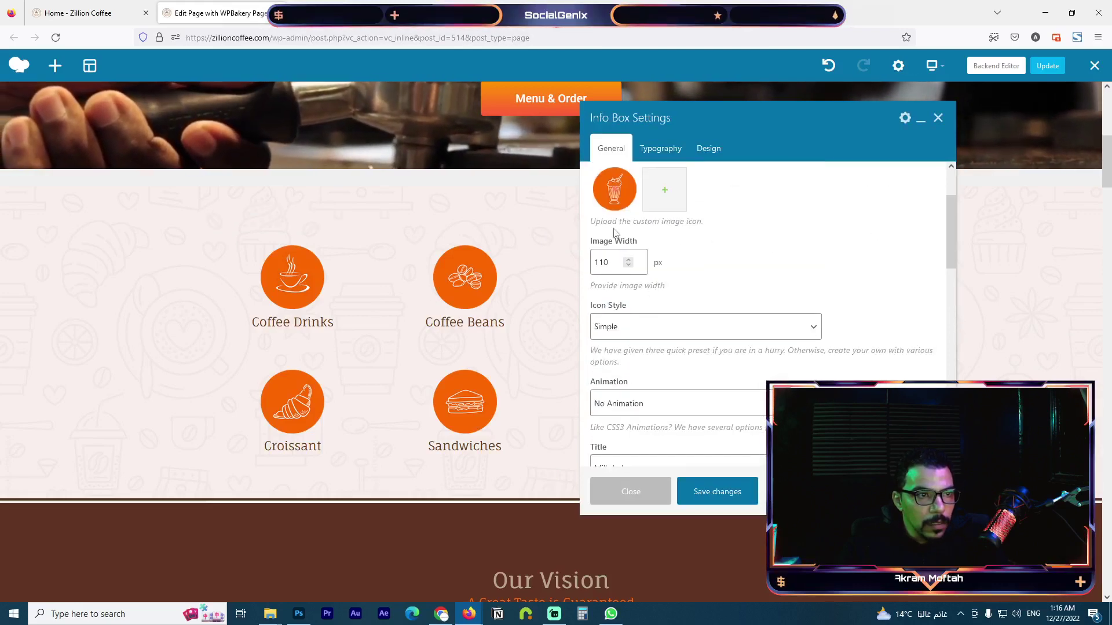
{"action": "left_click", "coordinate": [656, 284]}
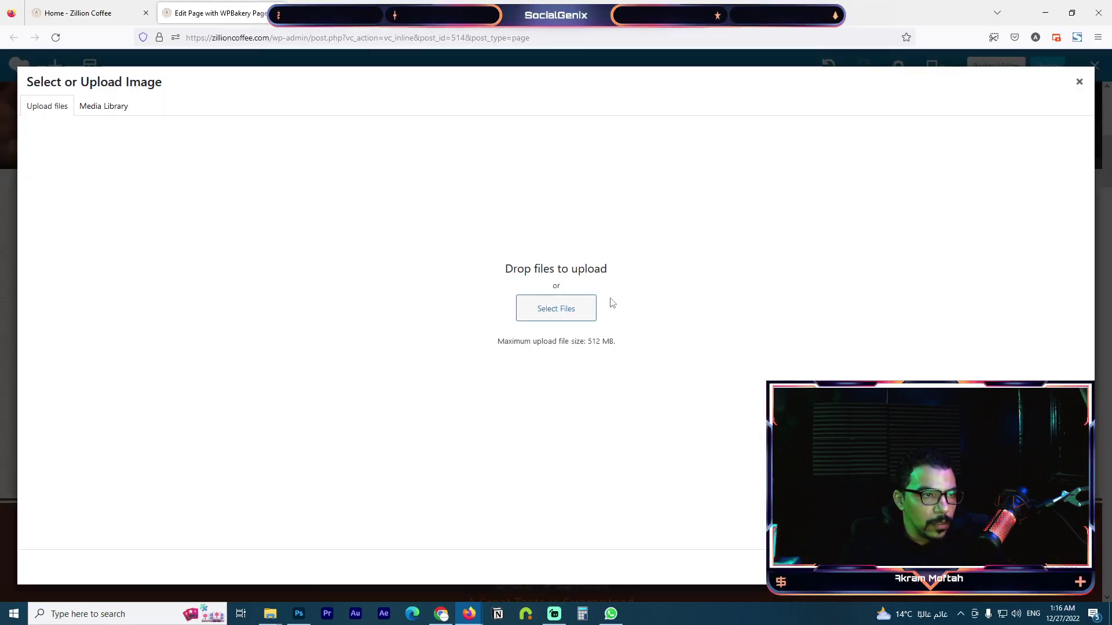
{"action": "left_click", "coordinate": [107, 107]}
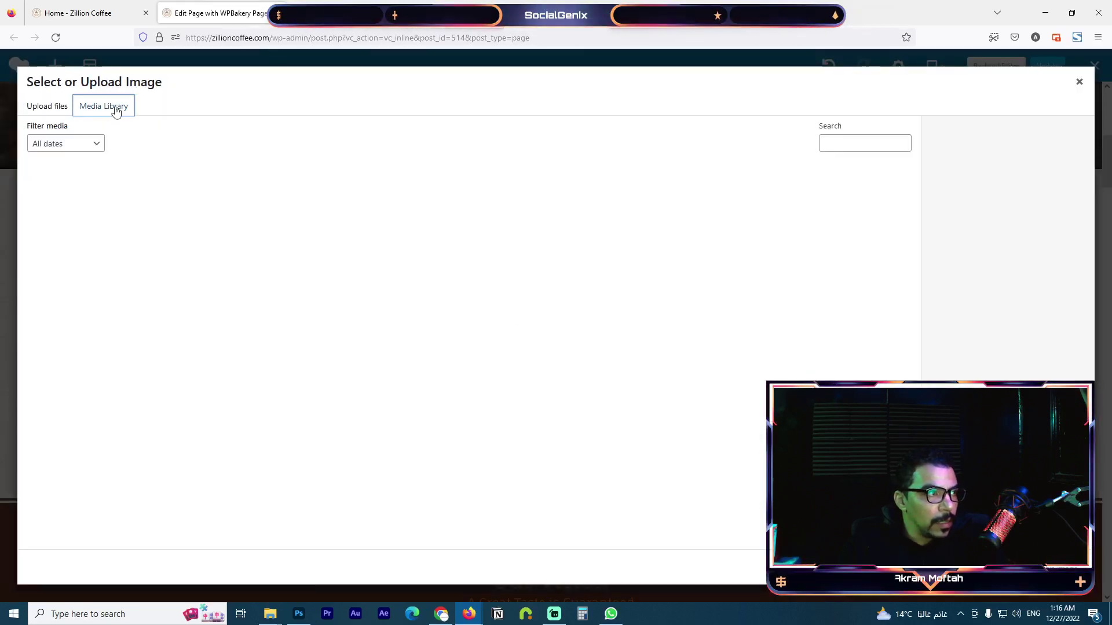
{"action": "scroll", "coordinate": [145, 249], "scroll_direction": "down", "scroll_amount": 6}
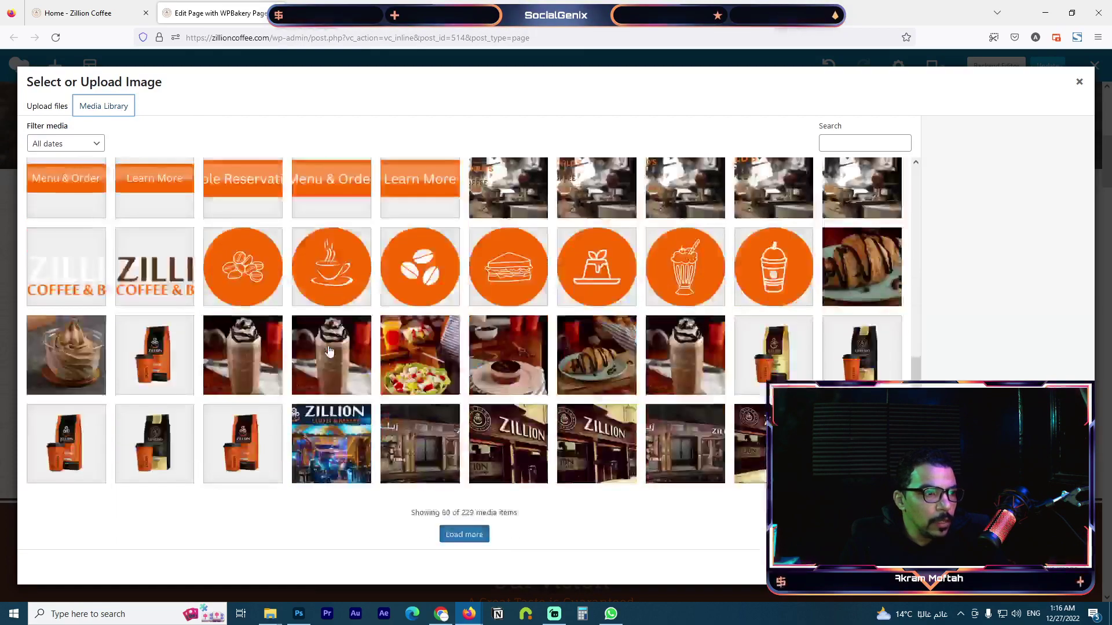
{"action": "left_click", "coordinate": [622, 275]}
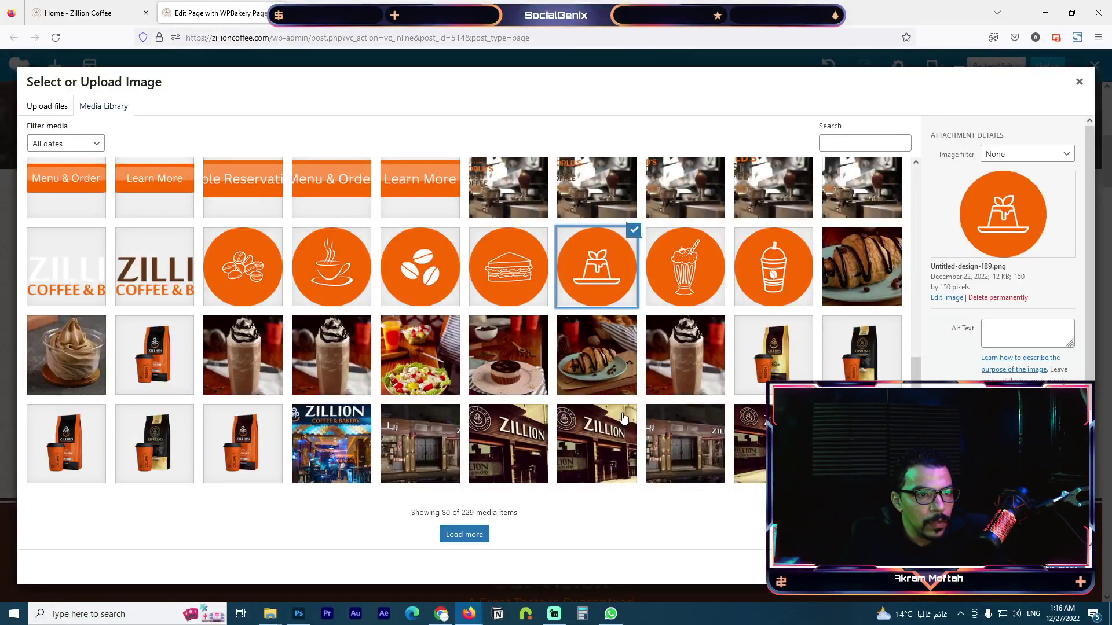
{"action": "left_click", "coordinate": [1051, 566]}
{"action": "left_click_drag", "start_coordinate": [760, 136], "coordinate": [760, 166]}
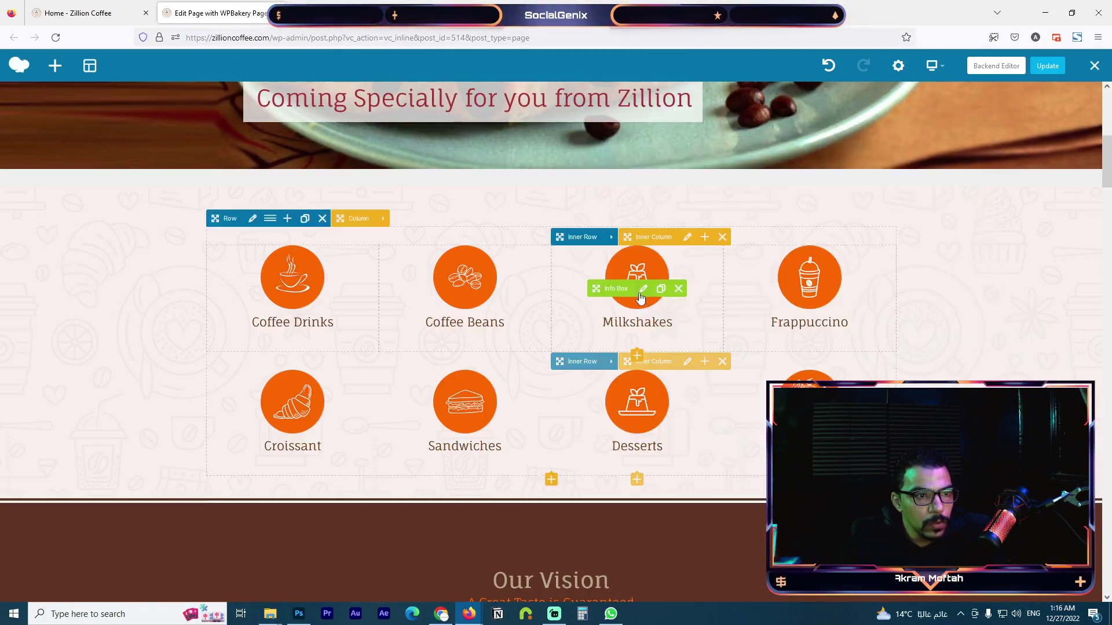
- Set the Milkshakes info box's icon back to the milkshake image Untitled-design-188.png and save its settings
{"action": "left_click", "coordinate": [642, 289]}
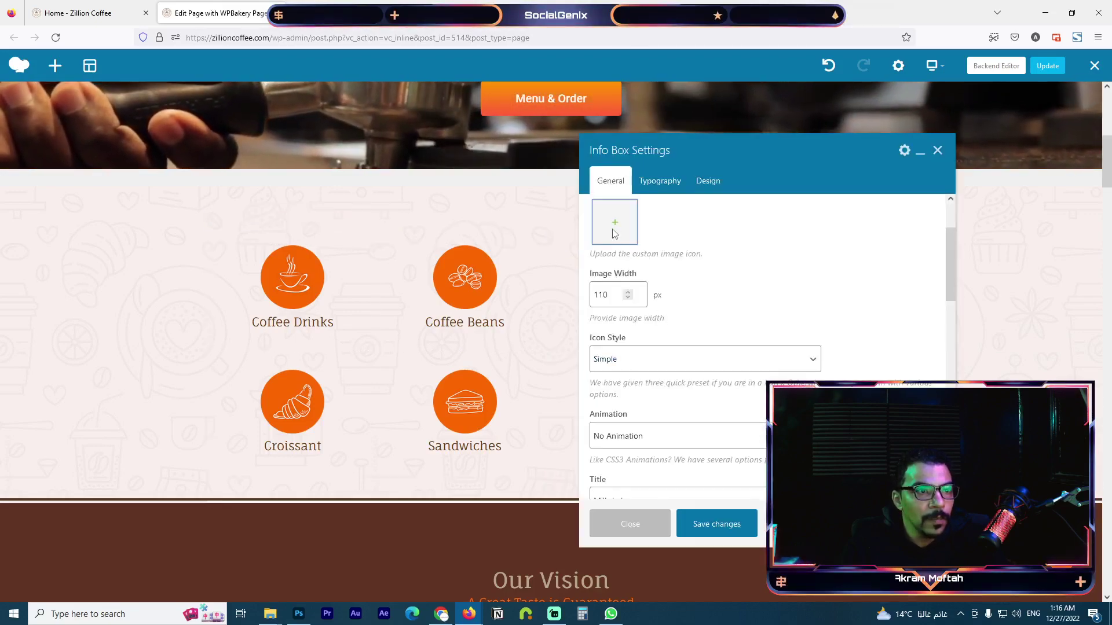
{"action": "left_click", "coordinate": [613, 224]}
{"action": "scroll", "coordinate": [666, 319], "scroll_direction": "down", "scroll_amount": 5}
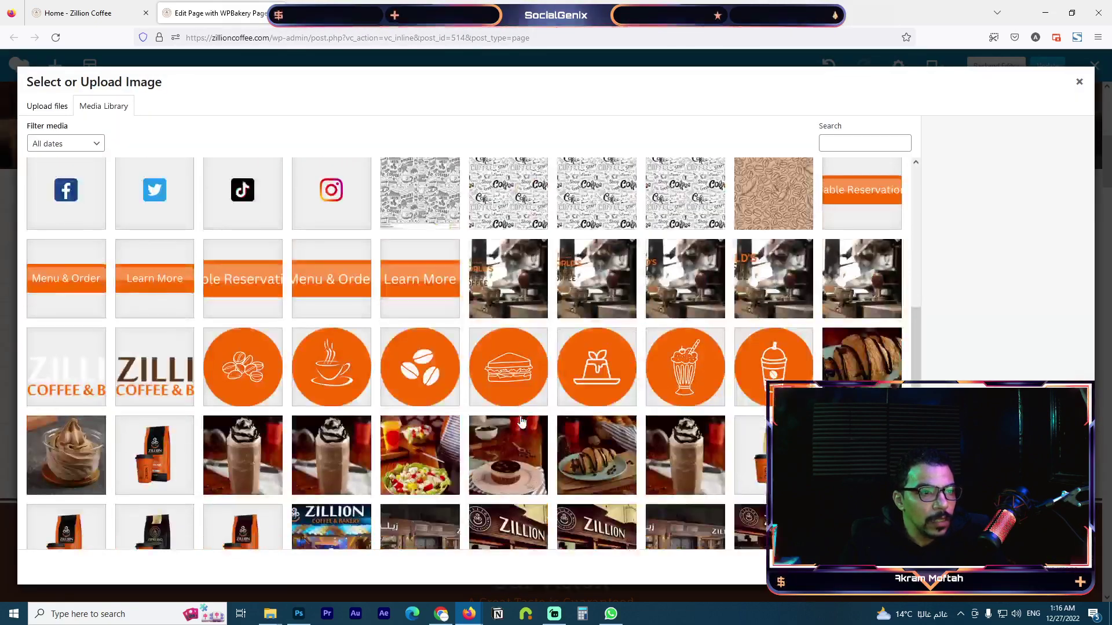
{"action": "left_click", "coordinate": [660, 358]}
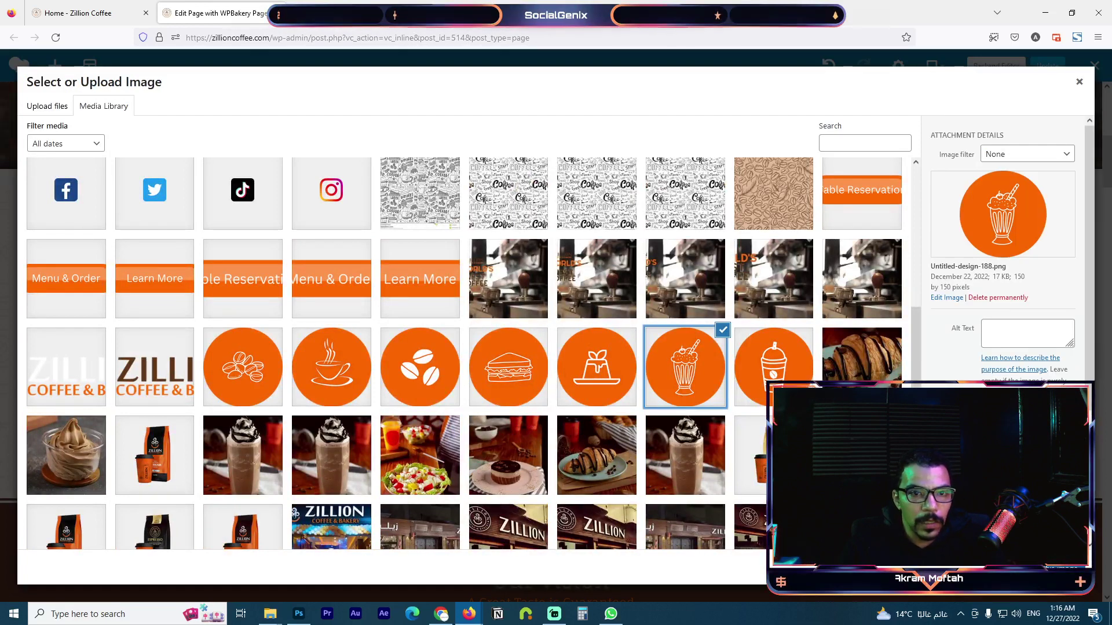
{"action": "left_click", "coordinate": [1042, 570]}
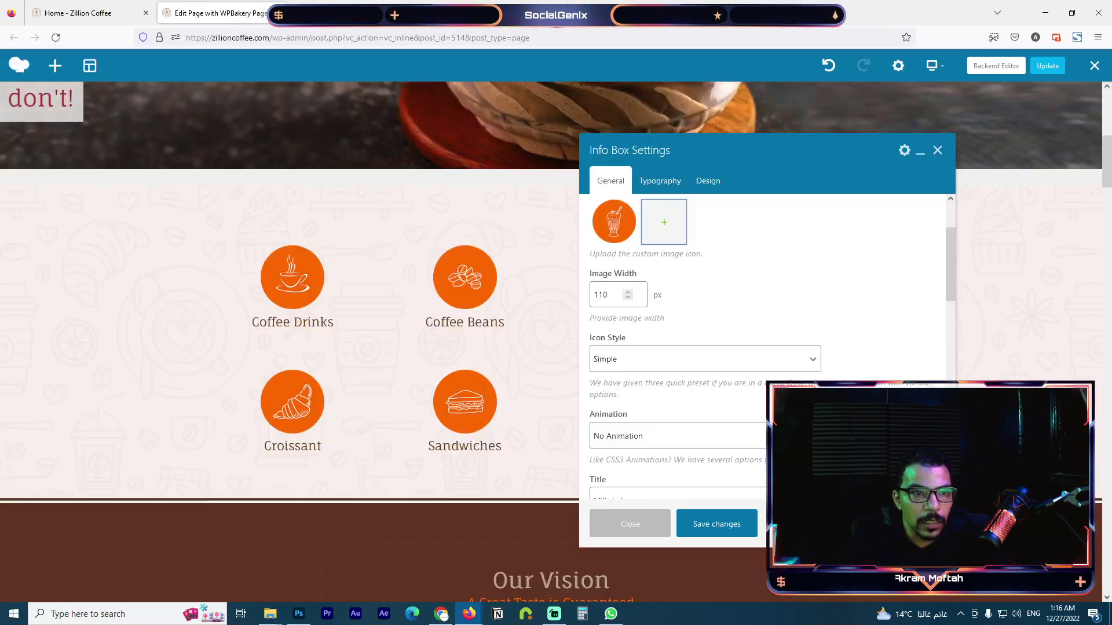
{"action": "left_click", "coordinate": [725, 530]}
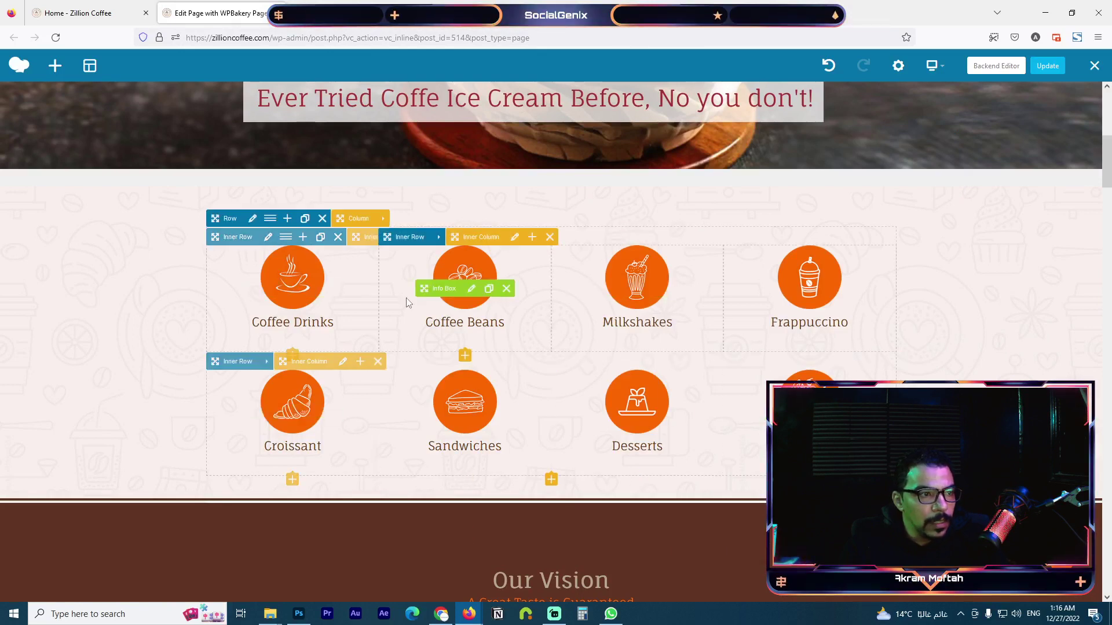
- Add a To Do List element beneath the Coffee Beans info box
{"action": "scroll", "coordinate": [440, 336], "scroll_direction": "down", "scroll_amount": 2}
{"action": "scroll", "coordinate": [466, 343], "scroll_direction": "up", "scroll_amount": 3}
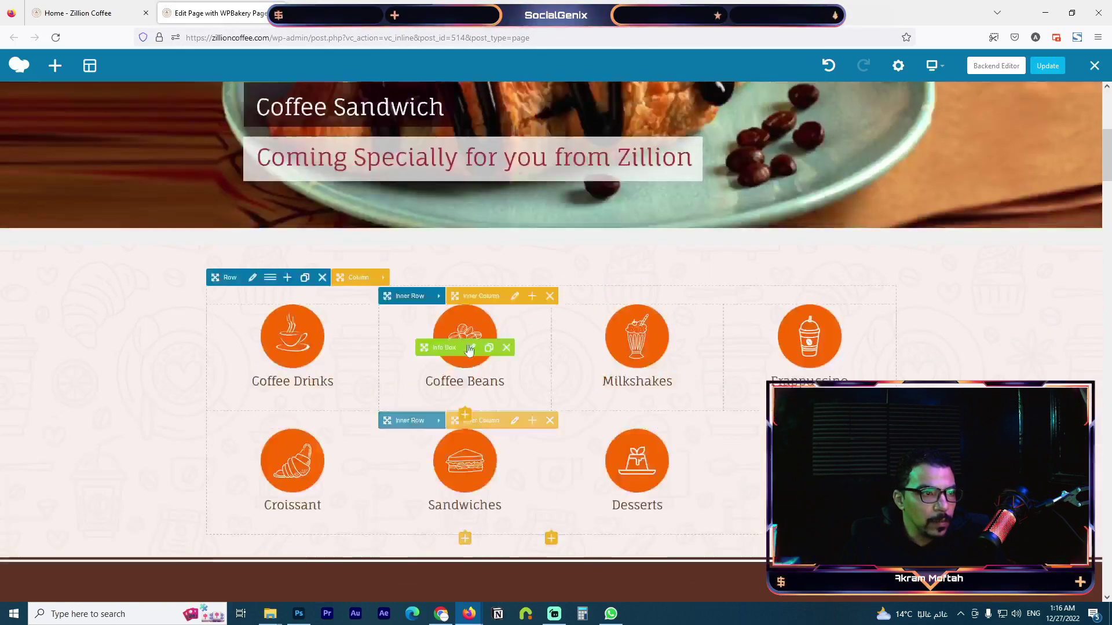
{"action": "left_click", "coordinate": [465, 414]}
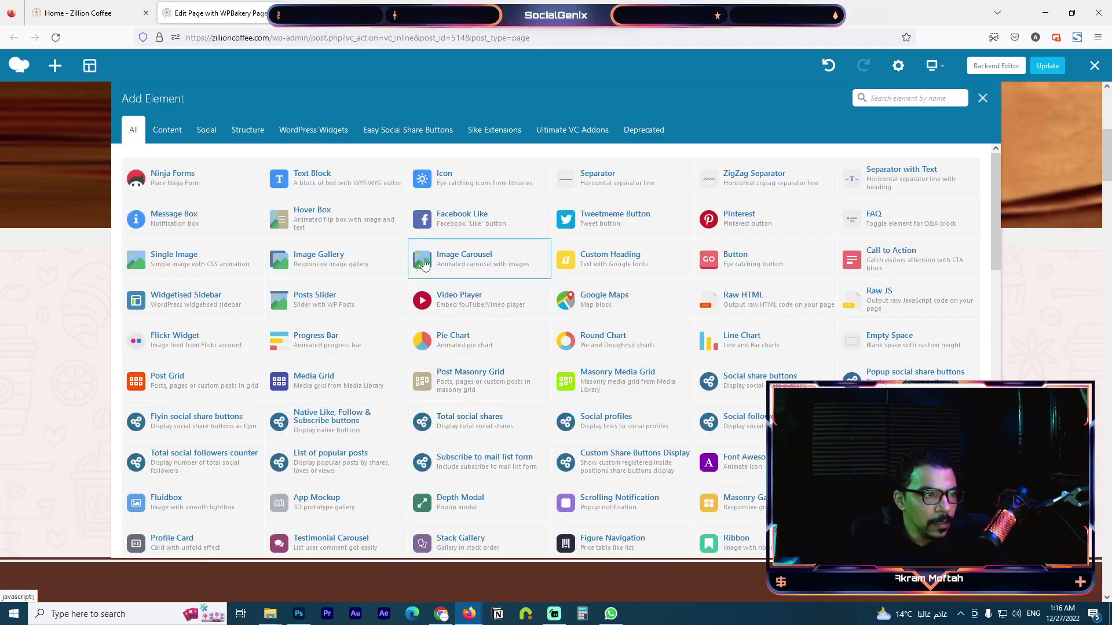
{"action": "scroll", "coordinate": [232, 348], "scroll_direction": "down", "scroll_amount": 3}
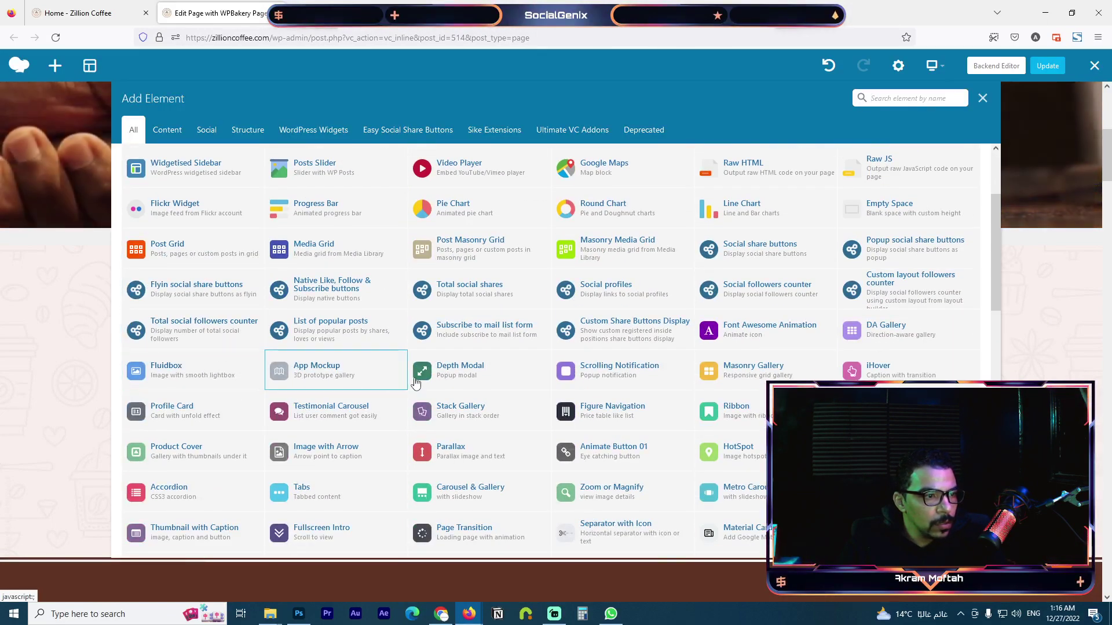
{"action": "scroll", "coordinate": [637, 348], "scroll_direction": "down", "scroll_amount": 1}
{"action": "scroll", "coordinate": [889, 327], "scroll_direction": "down", "scroll_amount": 3}
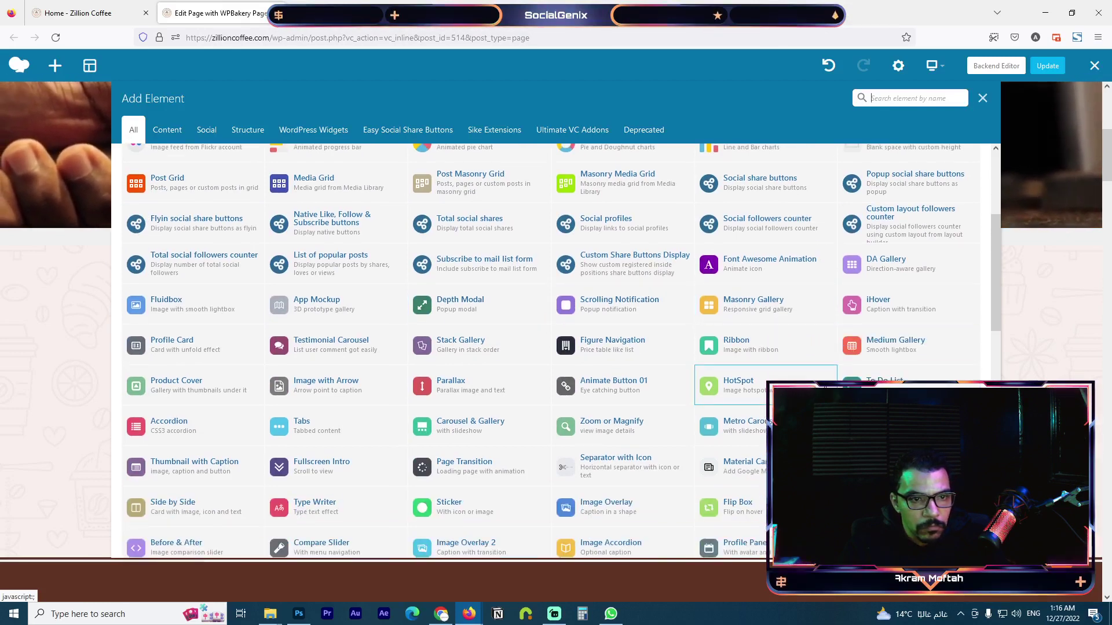
{"action": "left_click", "coordinate": [889, 328]}
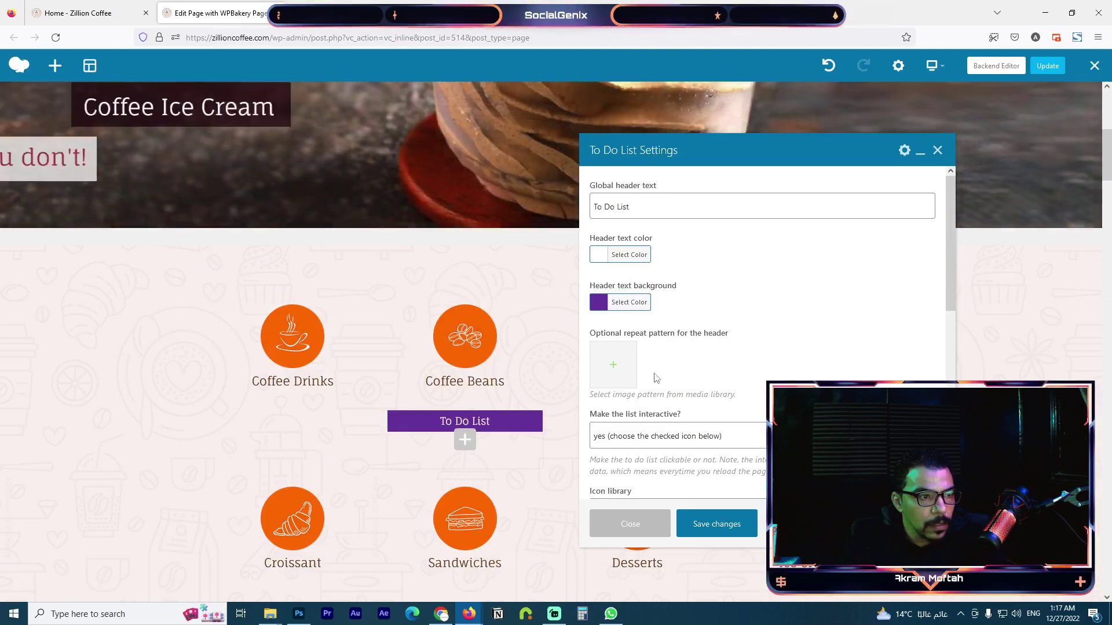
- Review the To Do List's header and pattern options, and choose the Font Awesome ear icon for its items
{"action": "scroll", "coordinate": [654, 299], "scroll_direction": "down", "scroll_amount": 1}
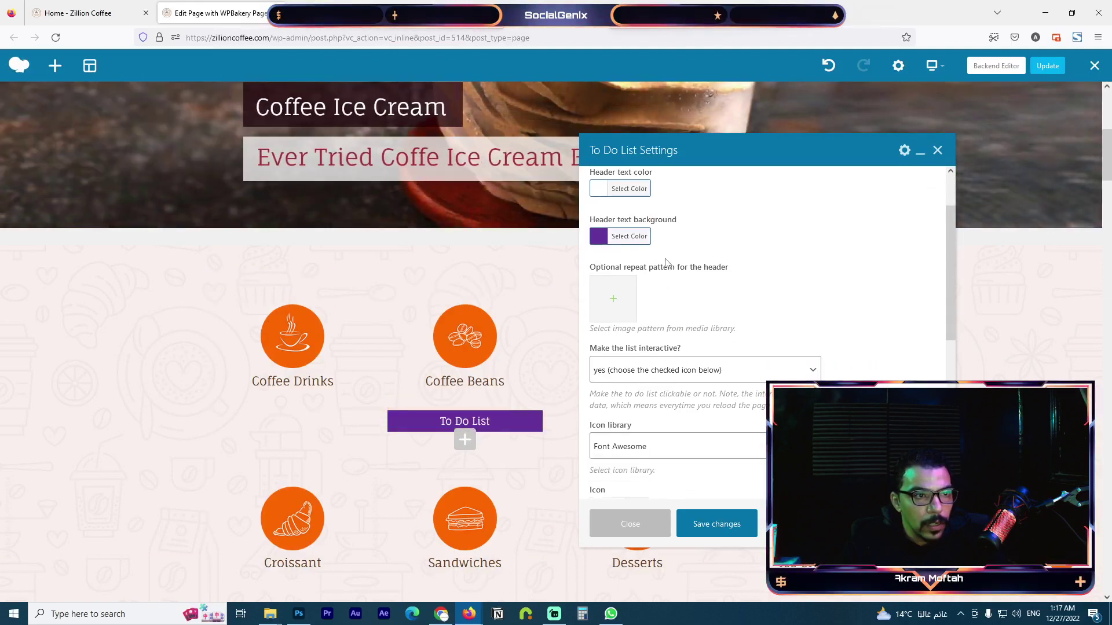
{"action": "scroll", "coordinate": [638, 207], "scroll_direction": "up", "scroll_amount": 1}
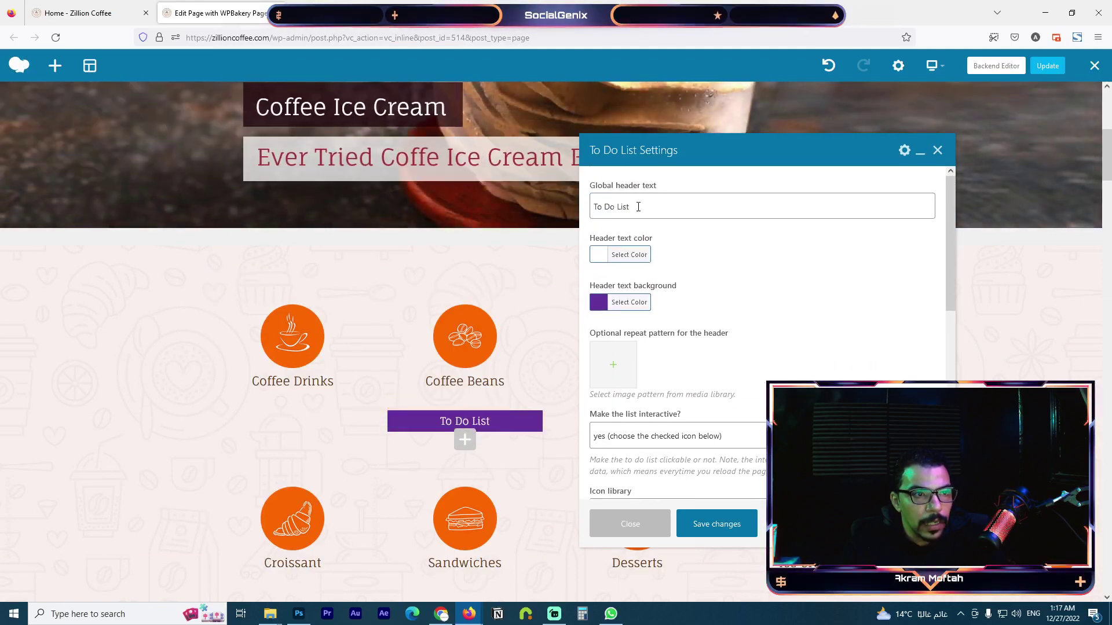
{"action": "left_click", "coordinate": [624, 370]}
{"action": "left_click", "coordinate": [1077, 92]}
{"action": "scroll", "coordinate": [671, 334], "scroll_direction": "down", "scroll_amount": 5}
{"action": "scroll", "coordinate": [672, 334], "scroll_direction": "down", "scroll_amount": 3}
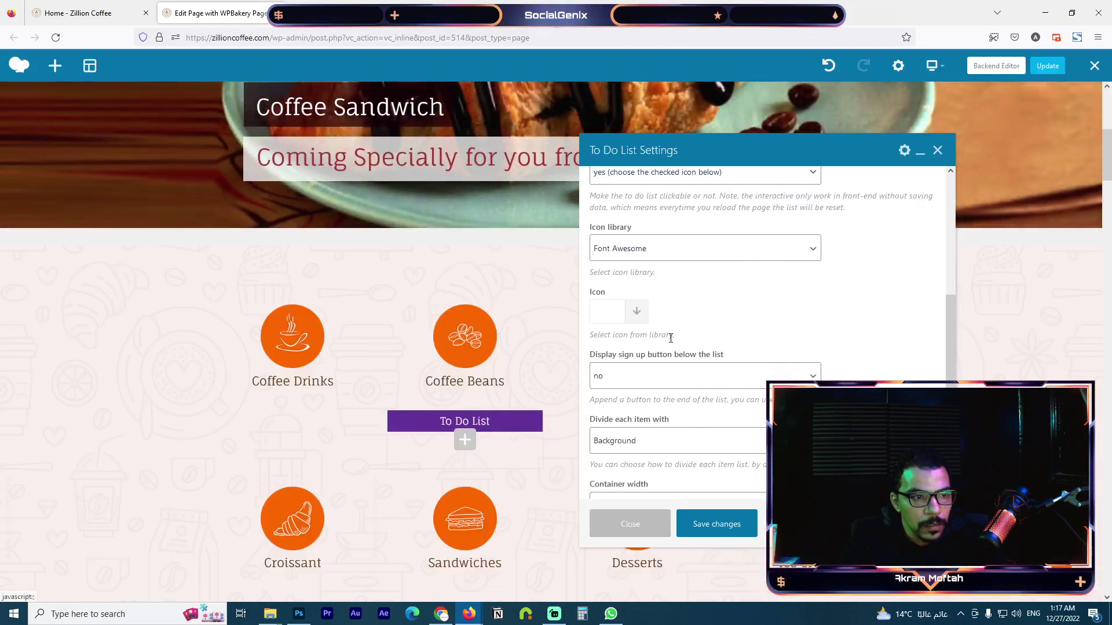
{"action": "left_click", "coordinate": [635, 313]}
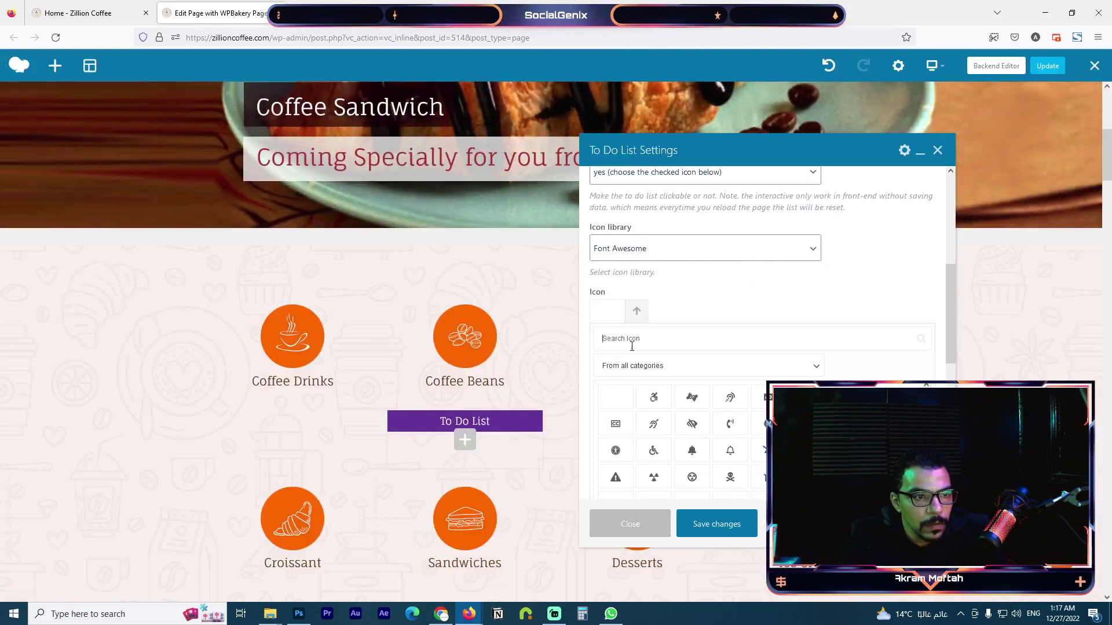
{"action": "left_click", "coordinate": [731, 399]}
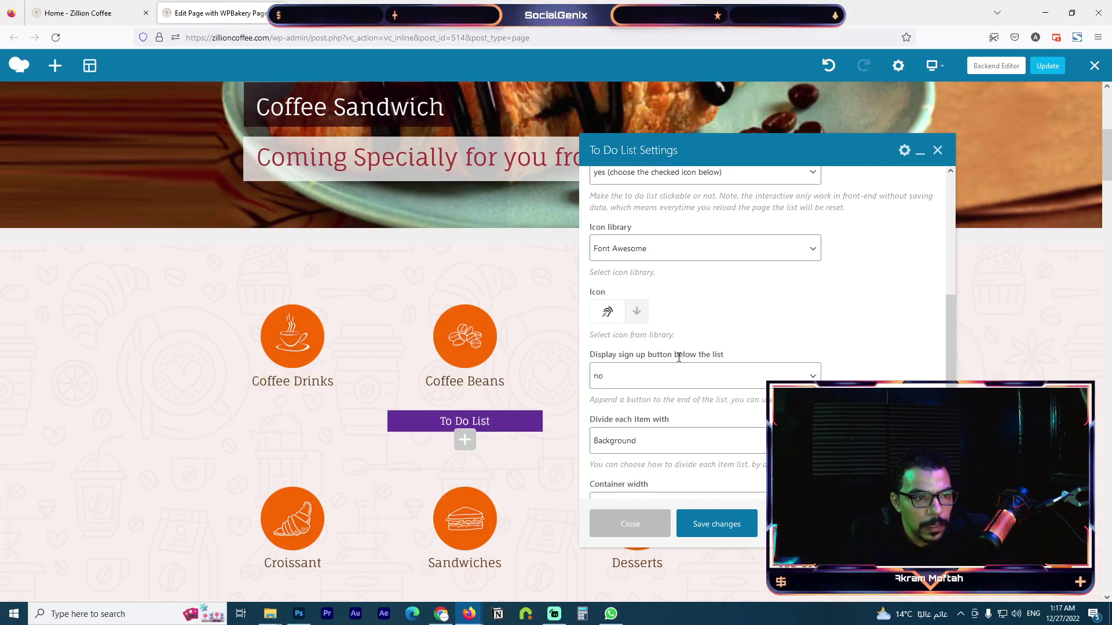
- Set the To Do List to display a sign up button below the list, and save its settings
{"action": "scroll", "coordinate": [678, 338], "scroll_direction": "down", "scroll_amount": 2}
{"action": "left_click", "coordinate": [650, 313]}
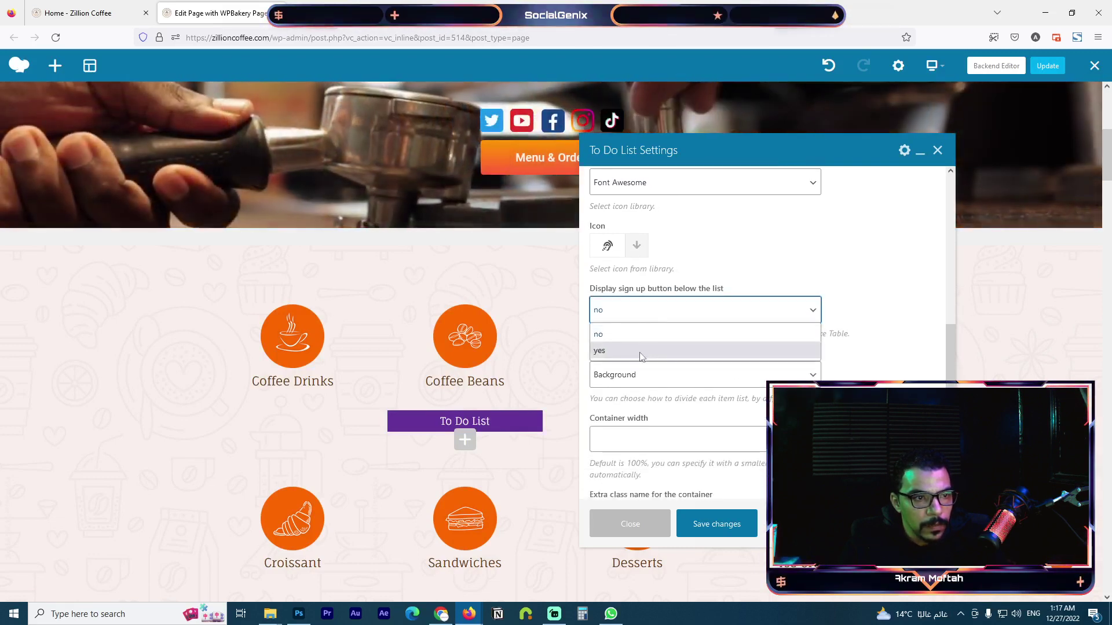
{"action": "left_click", "coordinate": [641, 353]}
{"action": "scroll", "coordinate": [712, 354], "scroll_direction": "down", "scroll_amount": 6}
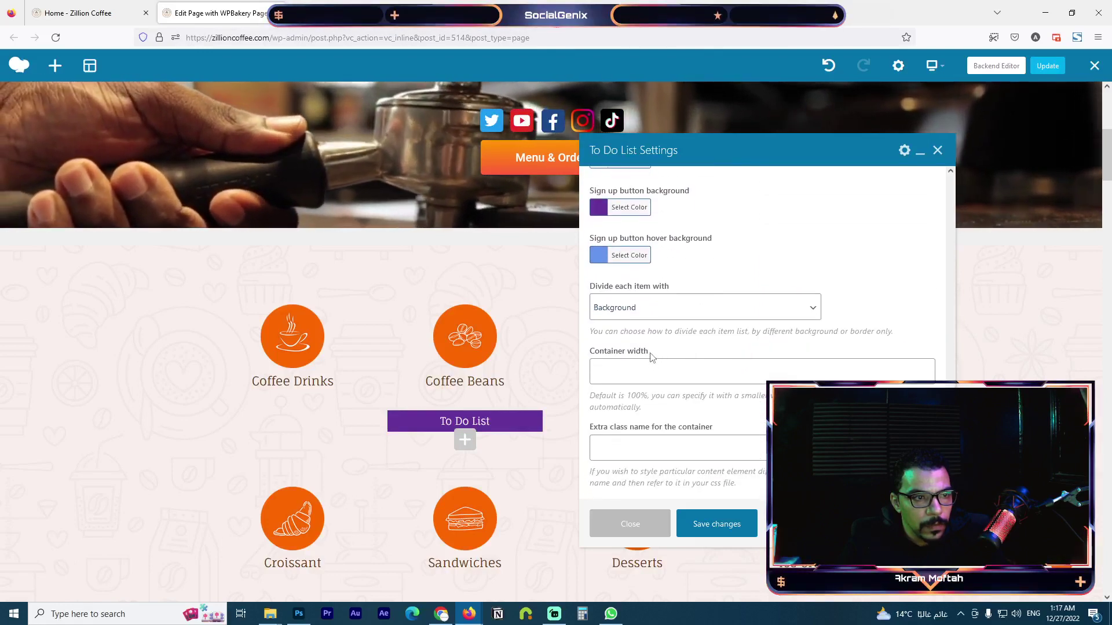
{"action": "scroll", "coordinate": [661, 348], "scroll_direction": "up", "scroll_amount": 10}
{"action": "scroll", "coordinate": [666, 337], "scroll_direction": "up", "scroll_amount": 3}
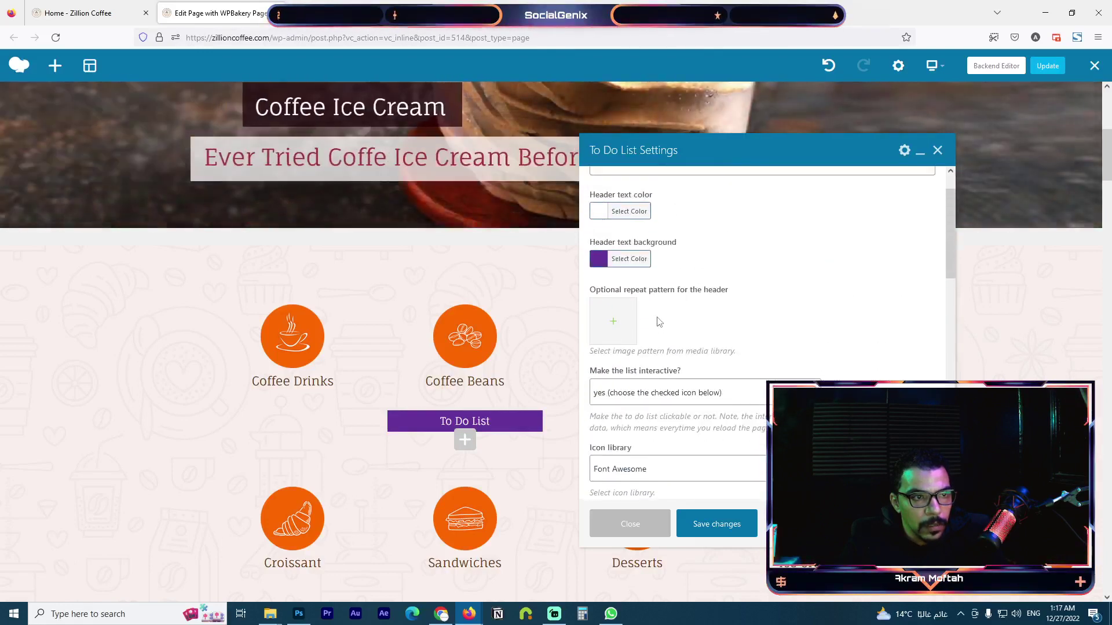
{"action": "scroll", "coordinate": [642, 301], "scroll_direction": "down", "scroll_amount": 1}
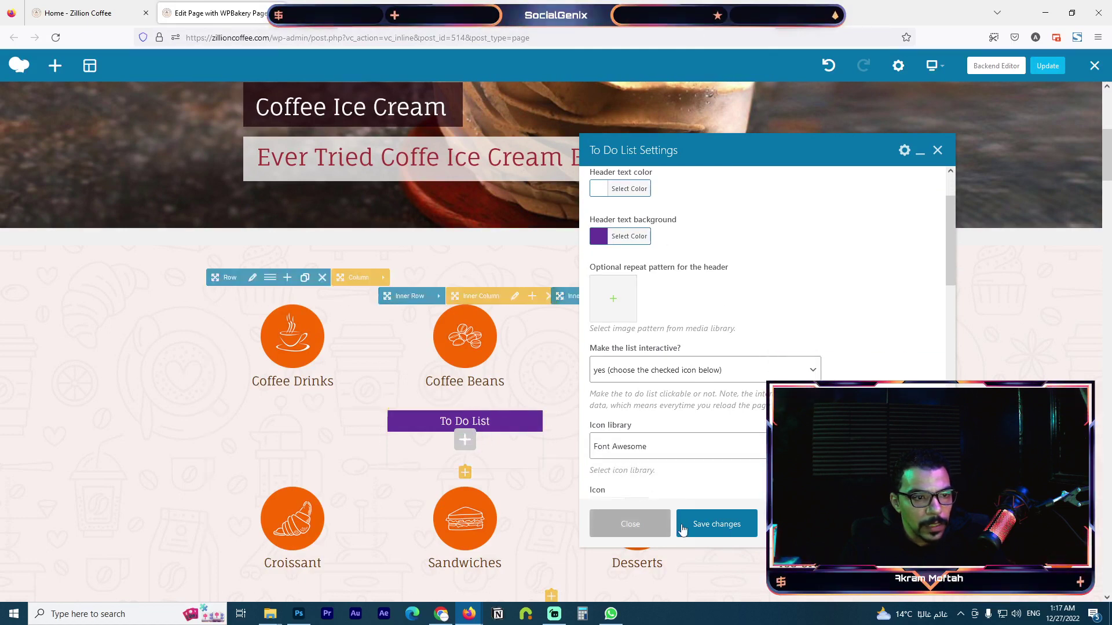
{"action": "left_click", "coordinate": [637, 524]}
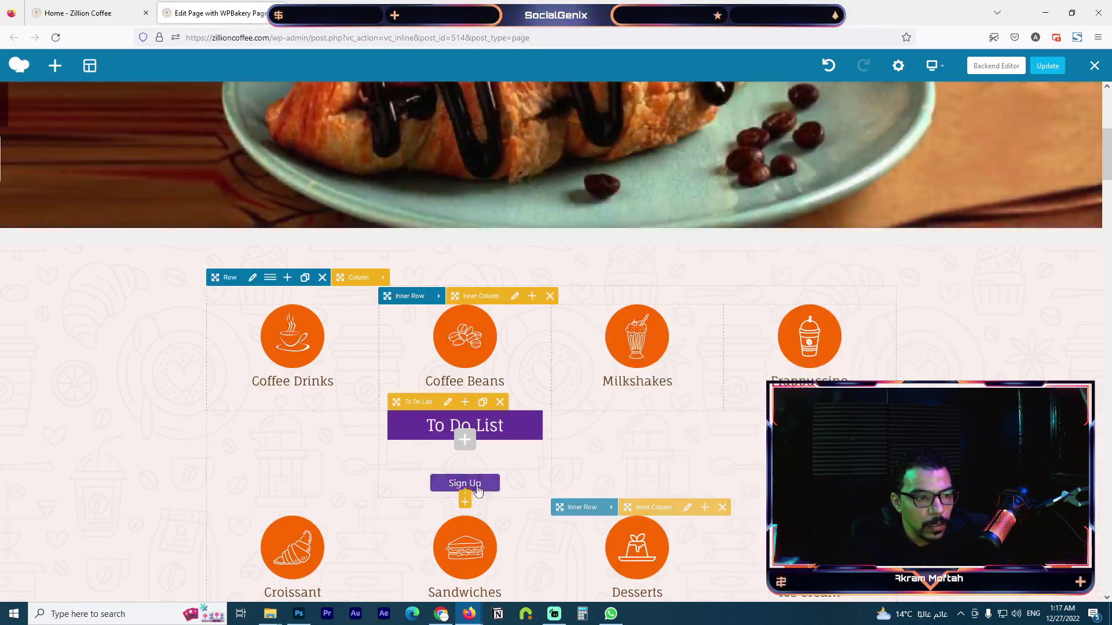
- Add a list item with the content "Login" to the To Do List and save its settings
{"action": "left_click", "coordinate": [462, 445]}
{"action": "left_click", "coordinate": [218, 187]}
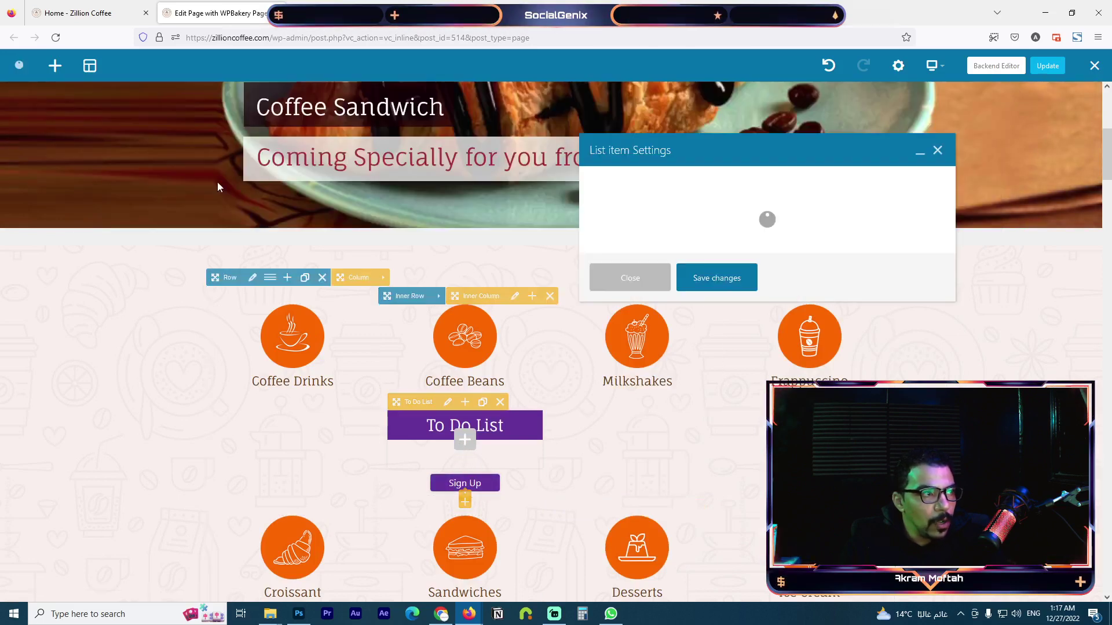
{"action": "left_click", "coordinate": [641, 364]}
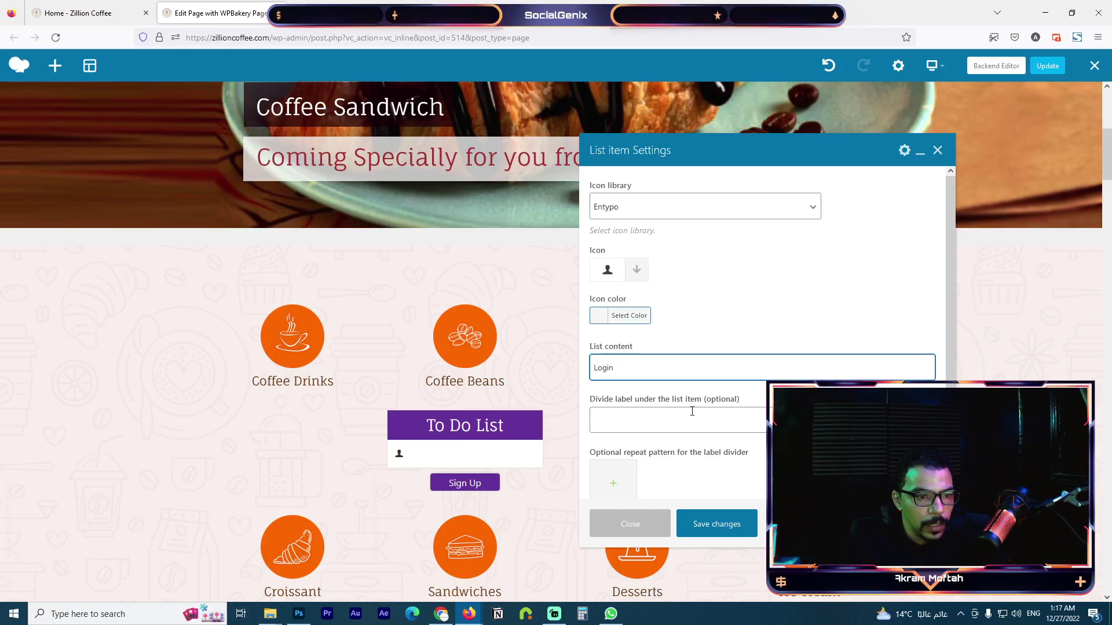
{"action": "left_click", "coordinate": [717, 525]}
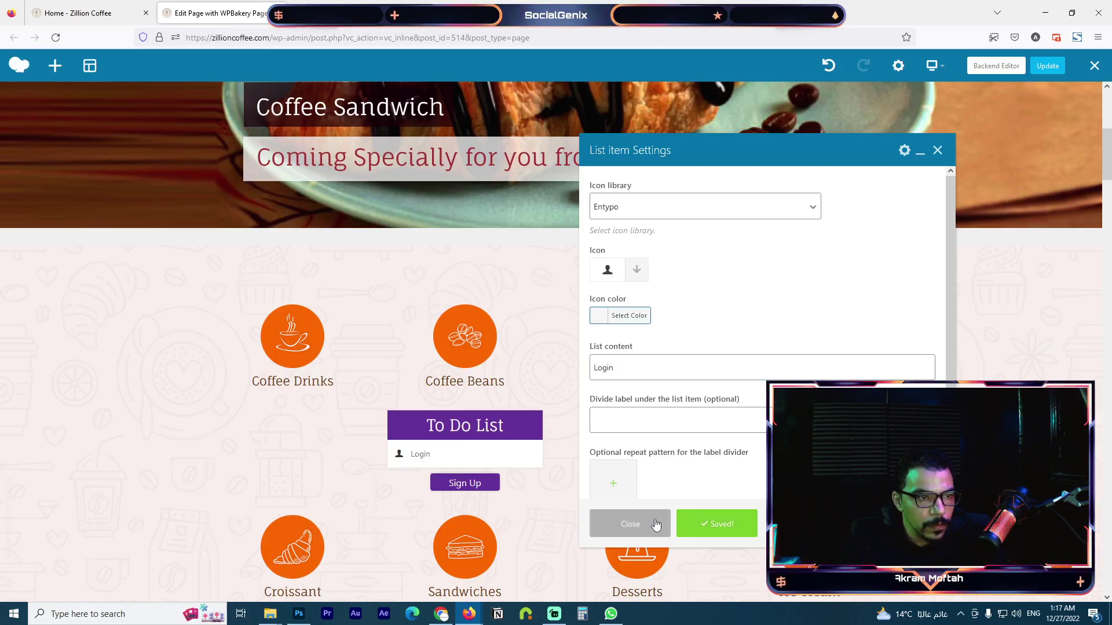
{"action": "left_click", "coordinate": [630, 524]}
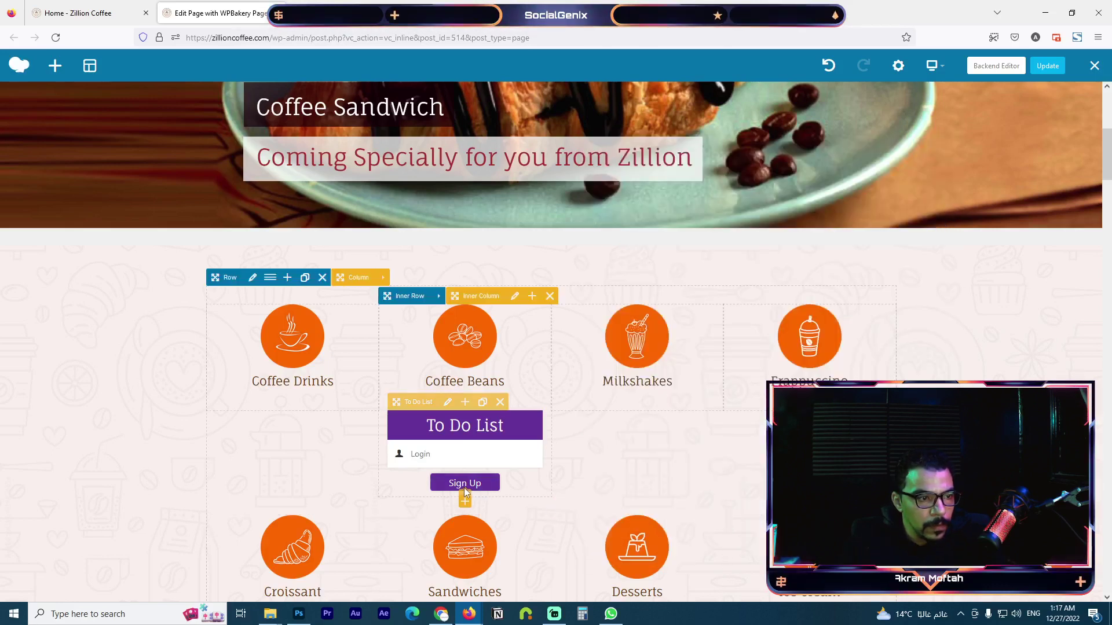
- Review the Login list item's icon, color, content and label divider options, and close its settings
{"action": "scroll", "coordinate": [462, 422], "scroll_direction": "down", "scroll_amount": 2}
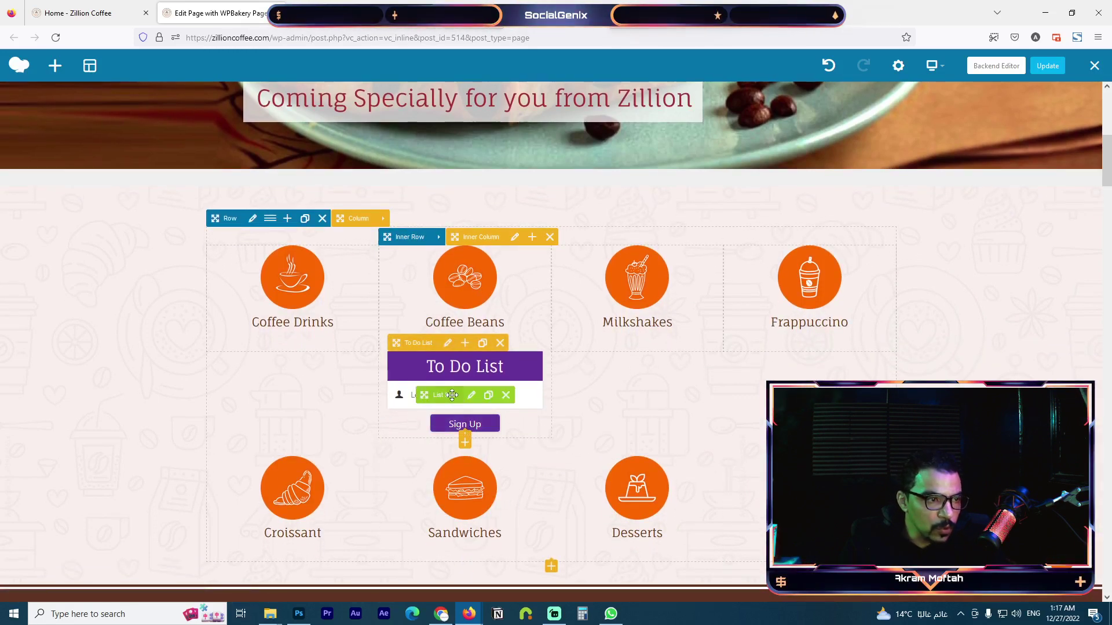
{"action": "left_click", "coordinate": [472, 397]}
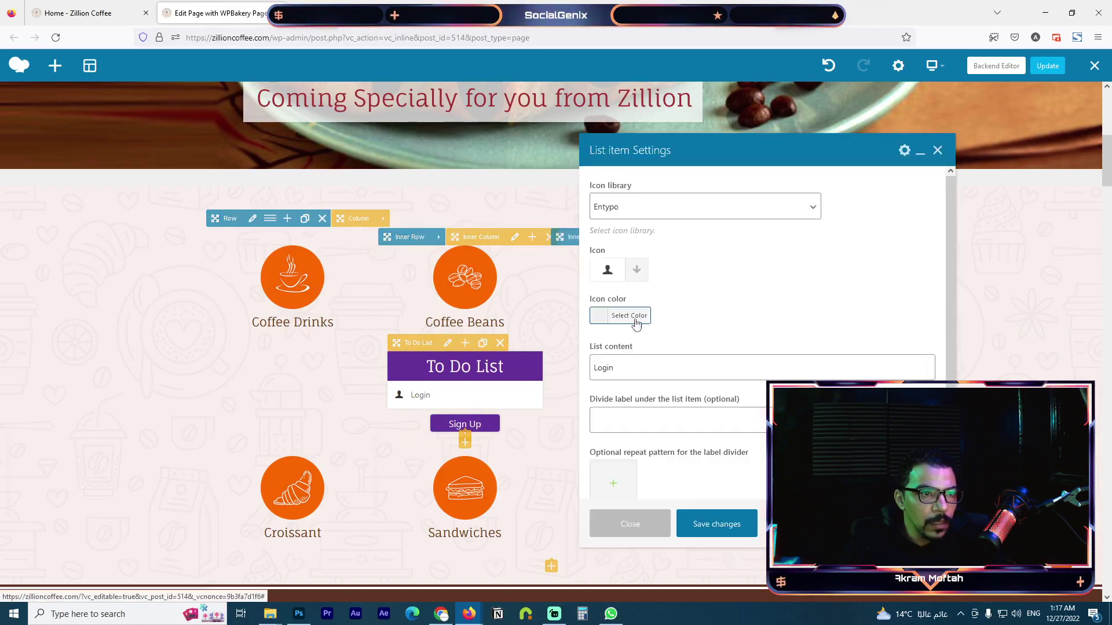
{"action": "scroll", "coordinate": [679, 362], "scroll_direction": "down", "scroll_amount": 1}
{"action": "left_click", "coordinate": [648, 527]}
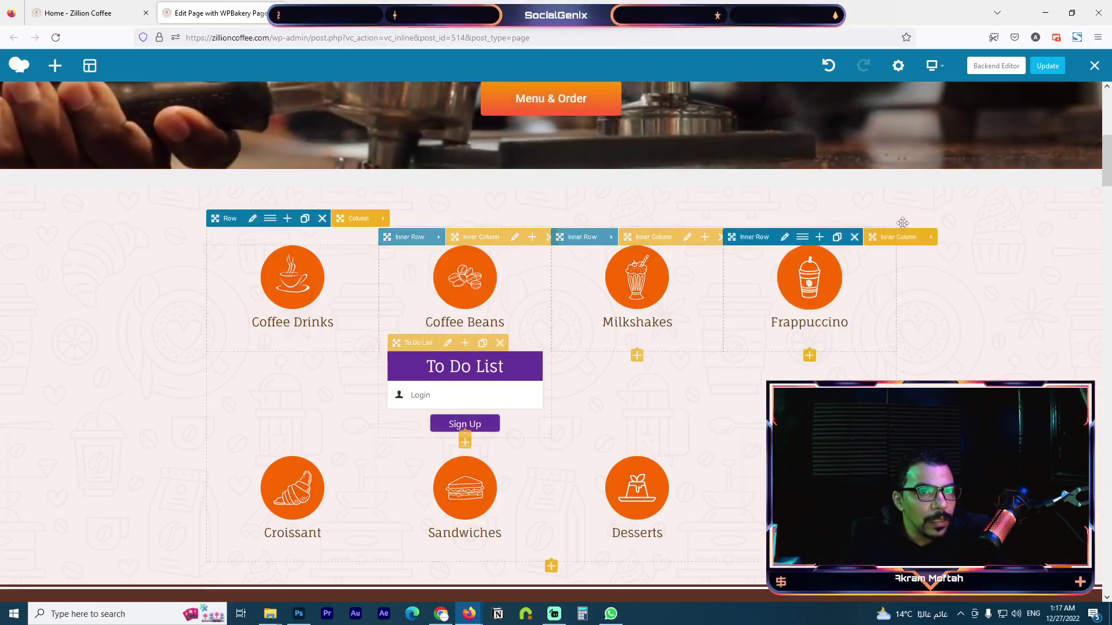
- Duplicate the Login list item, set the copy's list content to "Test", and save its settings
{"action": "mouse_move", "coordinate": [475, 400]}
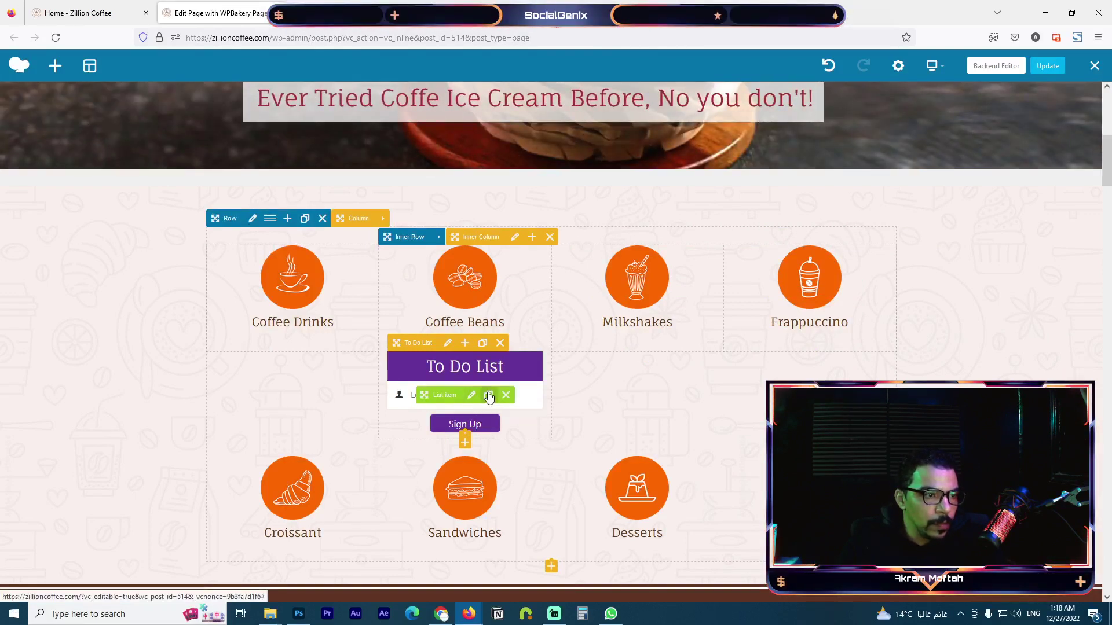
{"action": "left_click", "coordinate": [488, 396]}
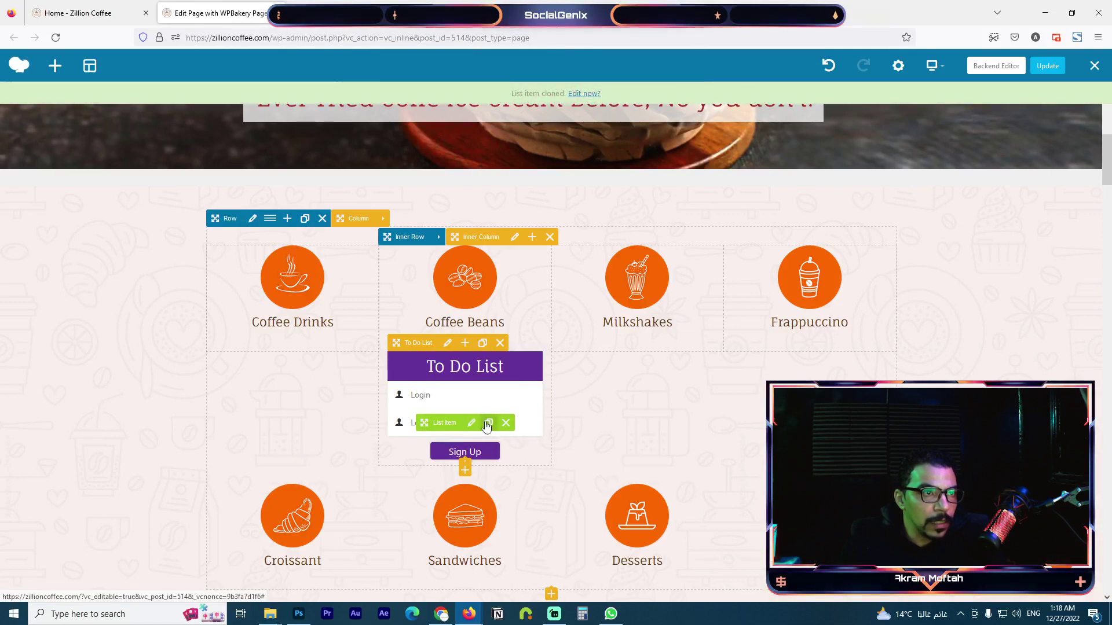
{"action": "left_click", "coordinate": [472, 424]}
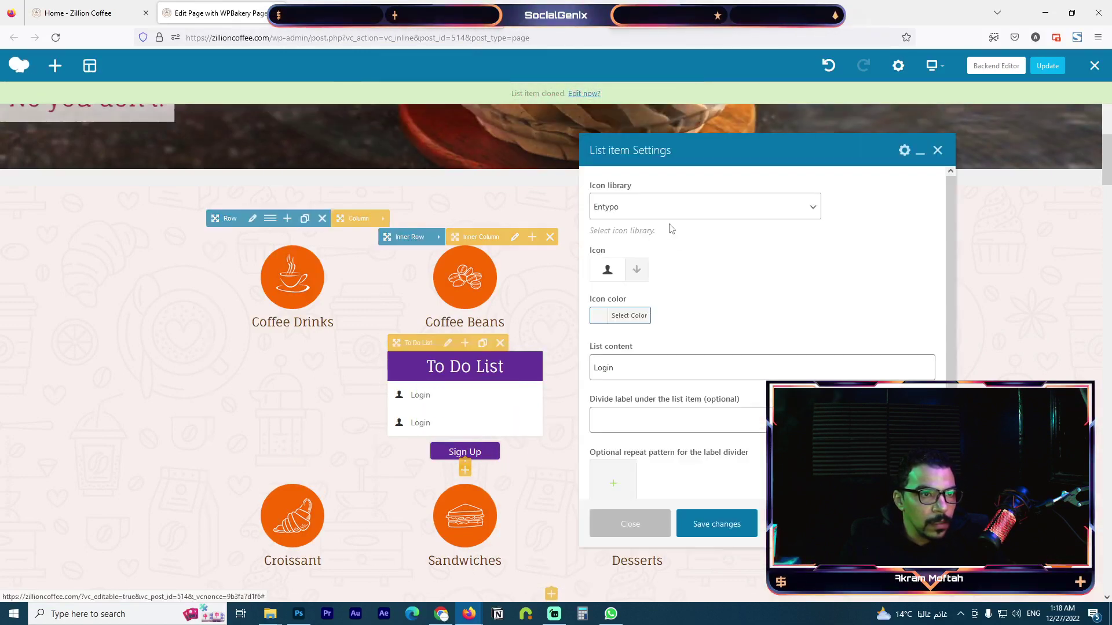
{"action": "triple_click", "coordinate": [622, 368]}
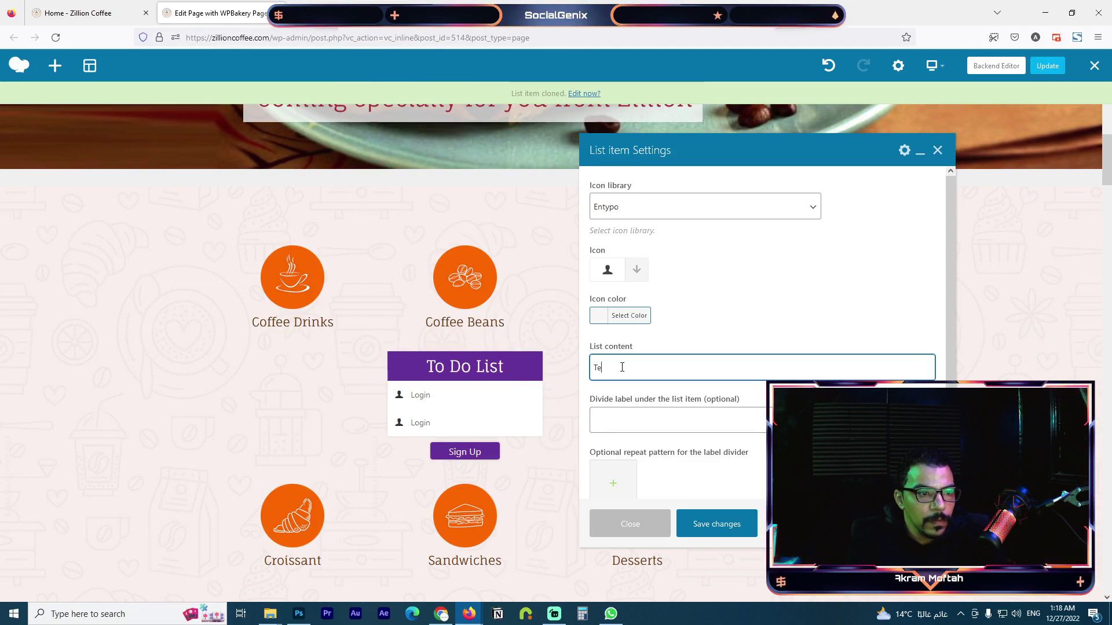
{"action": "left_click", "coordinate": [726, 524]}
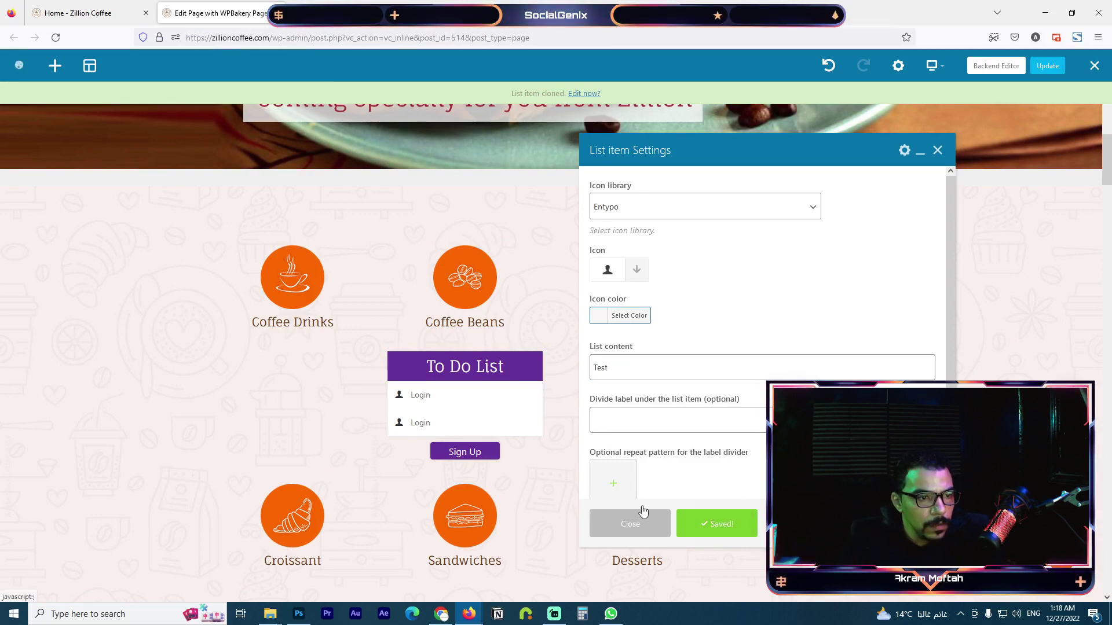
{"action": "left_click", "coordinate": [658, 529]}
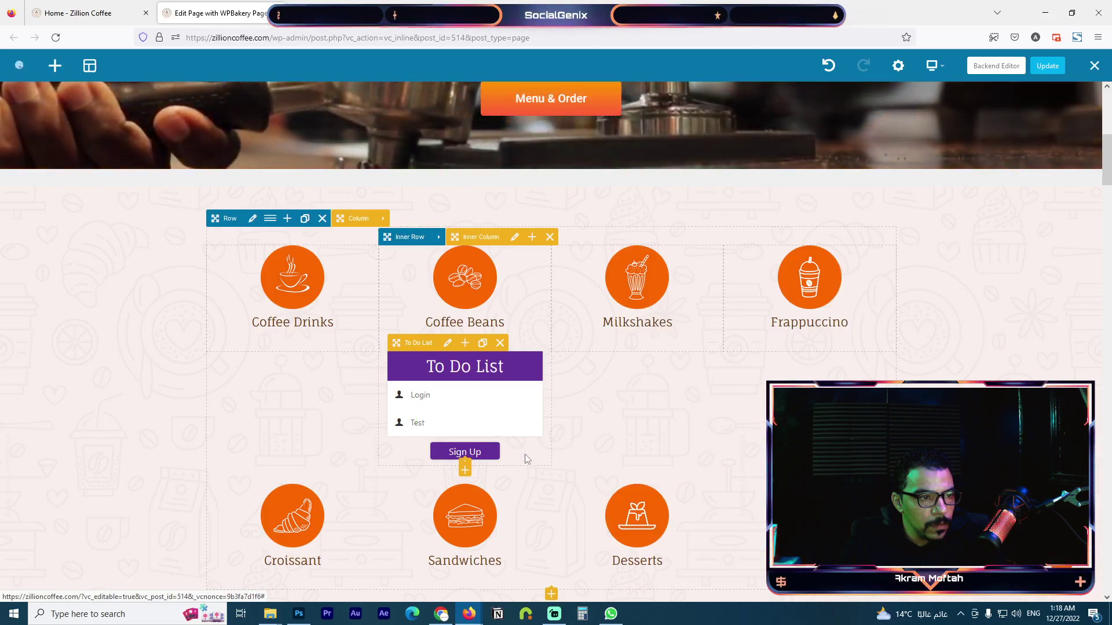
- Duplicate the Test list item, set the copy's list content to "test 4", and save its settings
{"action": "left_click", "coordinate": [472, 450]}
{"action": "left_click", "coordinate": [641, 363]}
{"action": "key", "text": "ctrl+a"}
{"action": "type", "text": "test 4"}
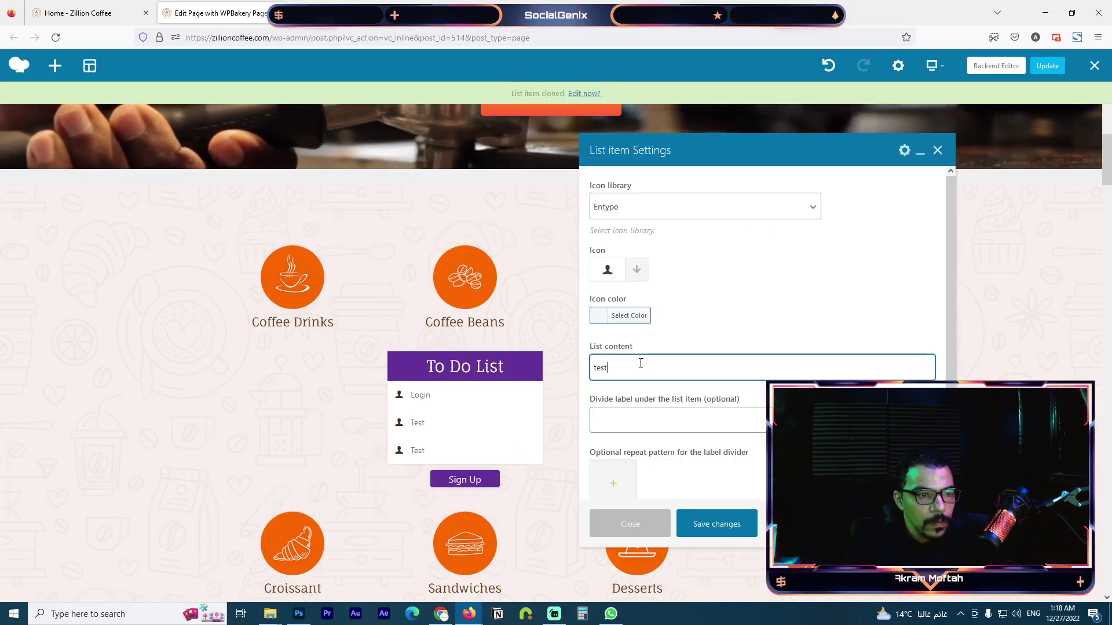
{"action": "left_click", "coordinate": [717, 523]}
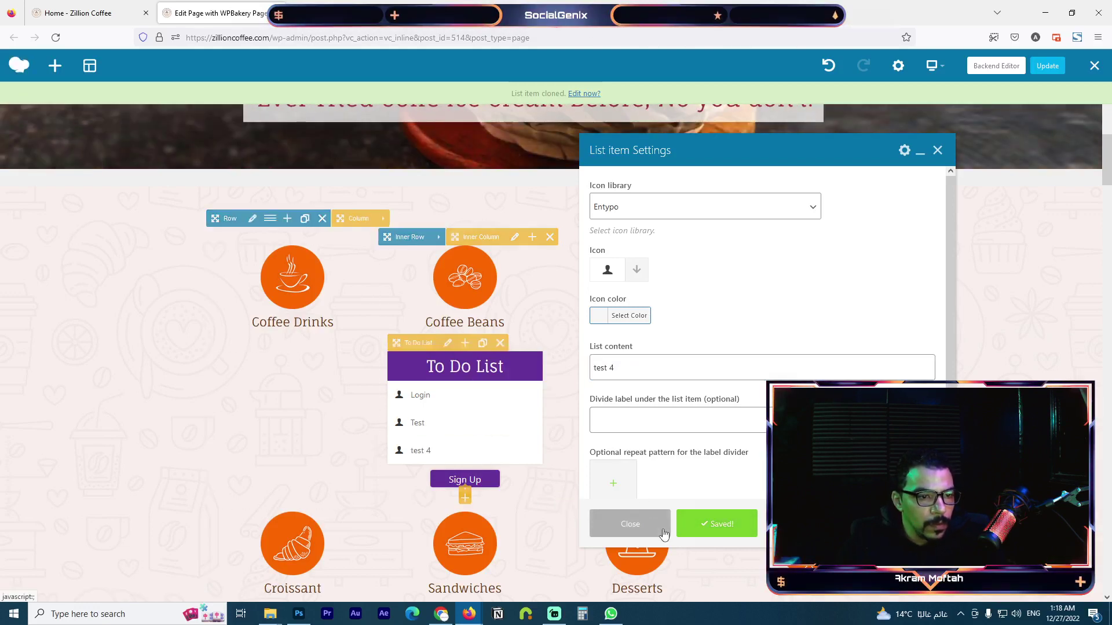
{"action": "left_click", "coordinate": [630, 524]}
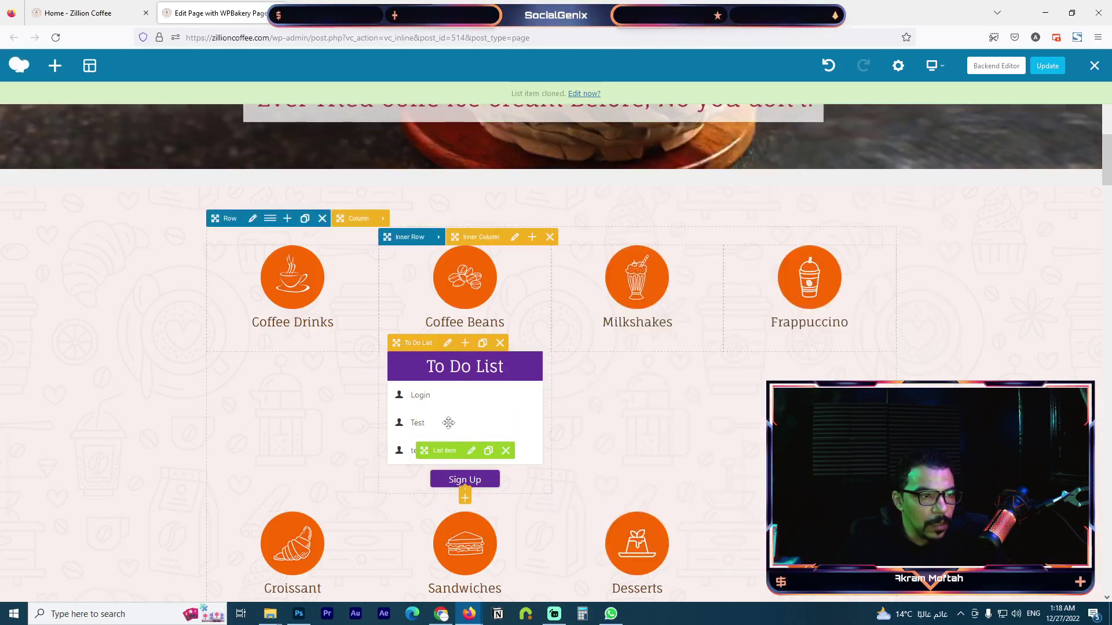
- Add another list item to the To Do List with the Open Iconic eject icon and the content "test 5", and save it
{"action": "left_click", "coordinate": [464, 343]}
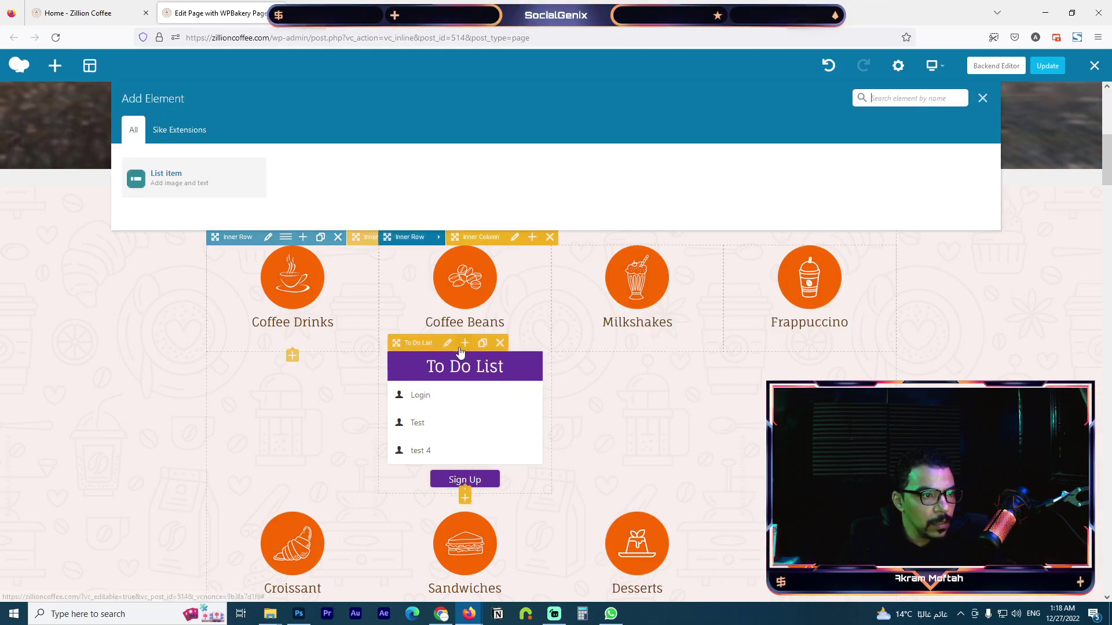
{"action": "left_click", "coordinate": [211, 194]}
{"action": "scroll", "coordinate": [689, 368], "scroll_direction": "down", "scroll_amount": 1}
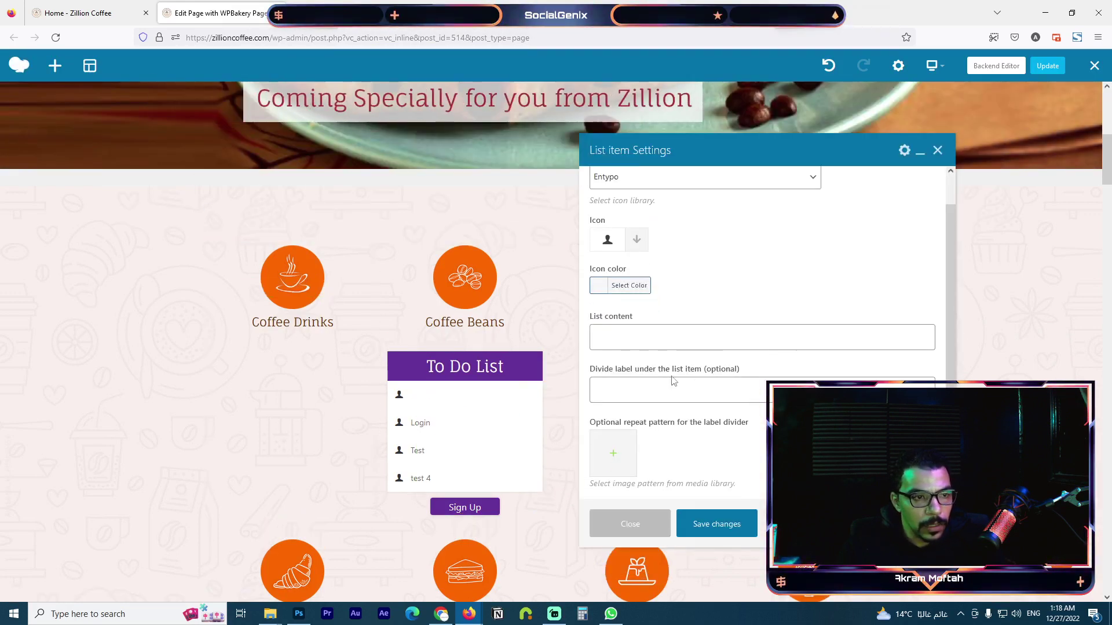
{"action": "scroll", "coordinate": [645, 357], "scroll_direction": "up", "scroll_amount": 1}
{"action": "left_click", "coordinate": [688, 207]}
{"action": "left_click", "coordinate": [647, 249]}
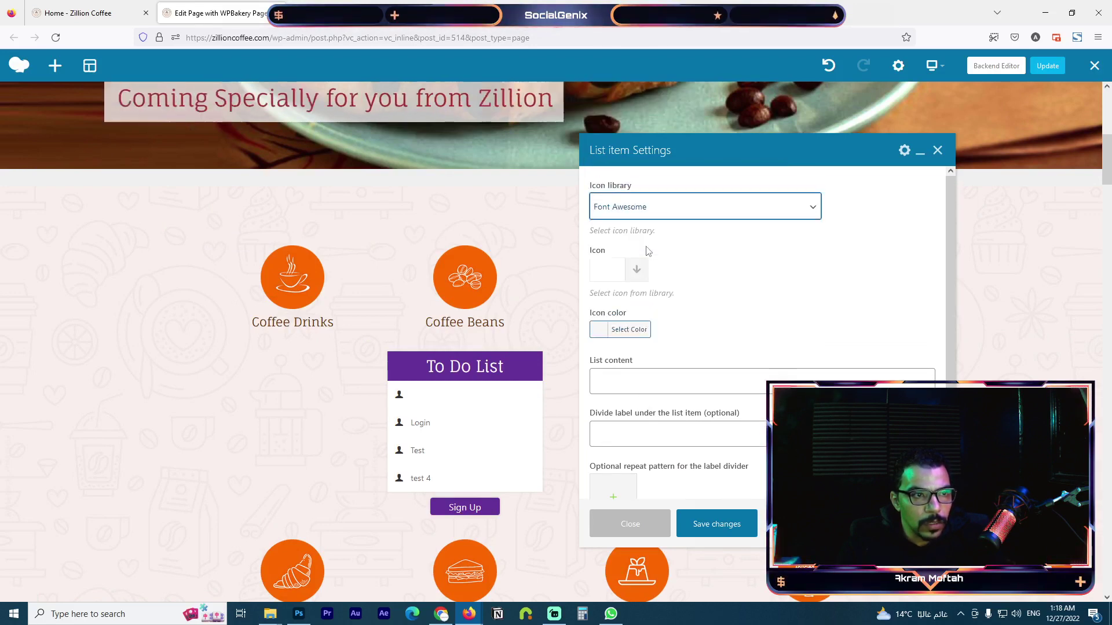
{"action": "left_click", "coordinate": [661, 214]}
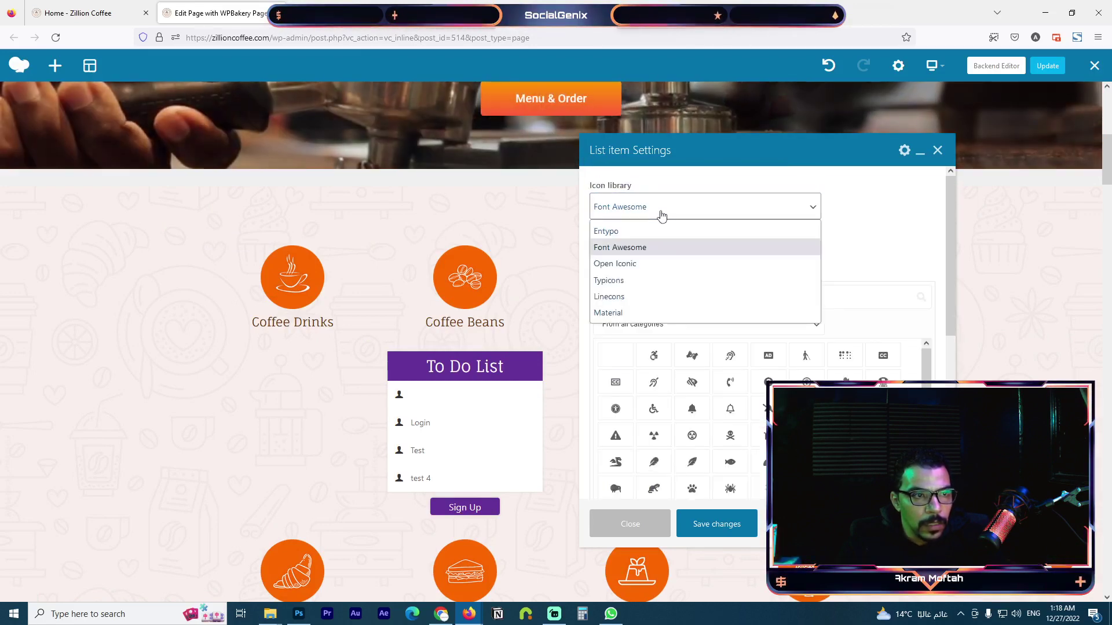
{"action": "left_click", "coordinate": [644, 264]}
{"action": "scroll", "coordinate": [645, 309], "scroll_direction": "down", "scroll_amount": 8}
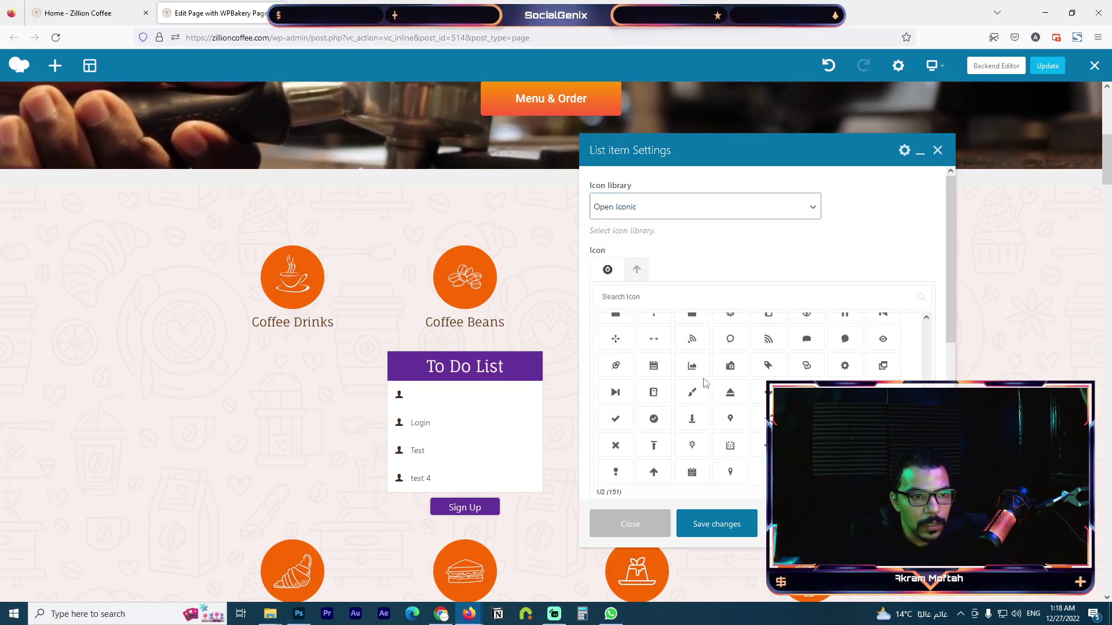
{"action": "scroll", "coordinate": [695, 325], "scroll_direction": "up", "scroll_amount": 3}
{"action": "left_click", "coordinate": [730, 325]}
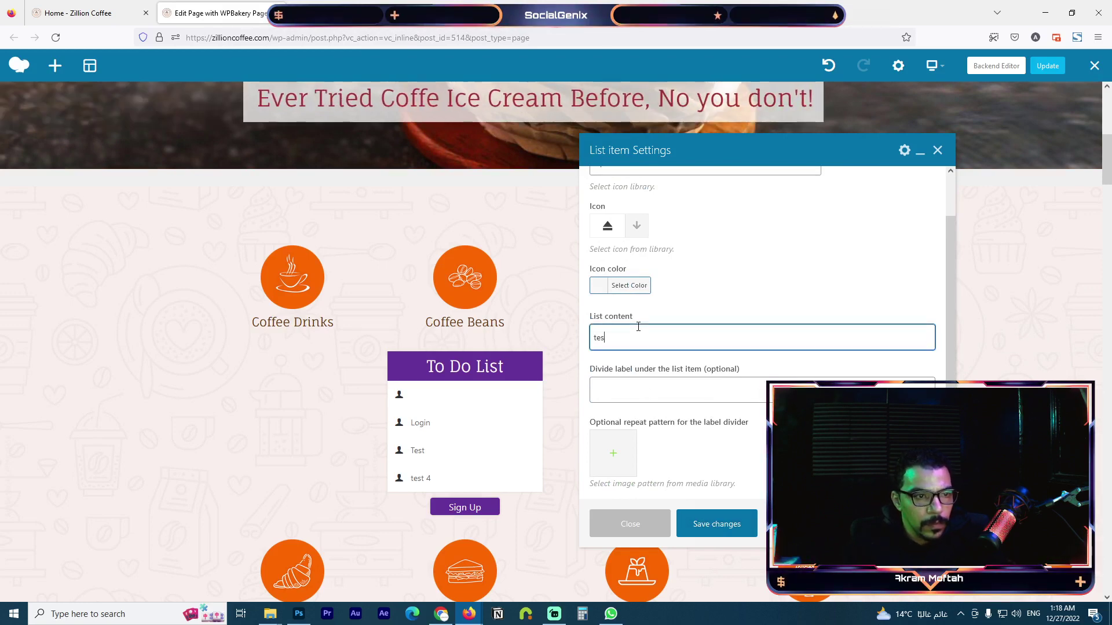
{"action": "left_click", "coordinate": [717, 525]}
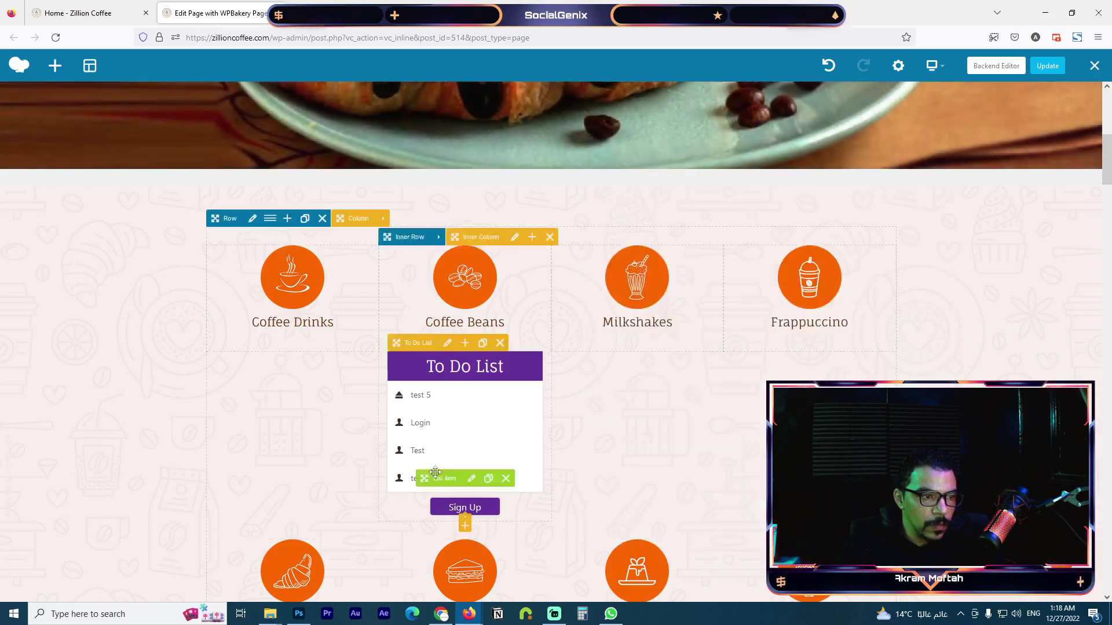
- Delete the To Do List and add an Image Carousel element beneath the Coffee Beans info box
{"action": "left_click", "coordinate": [499, 342]}
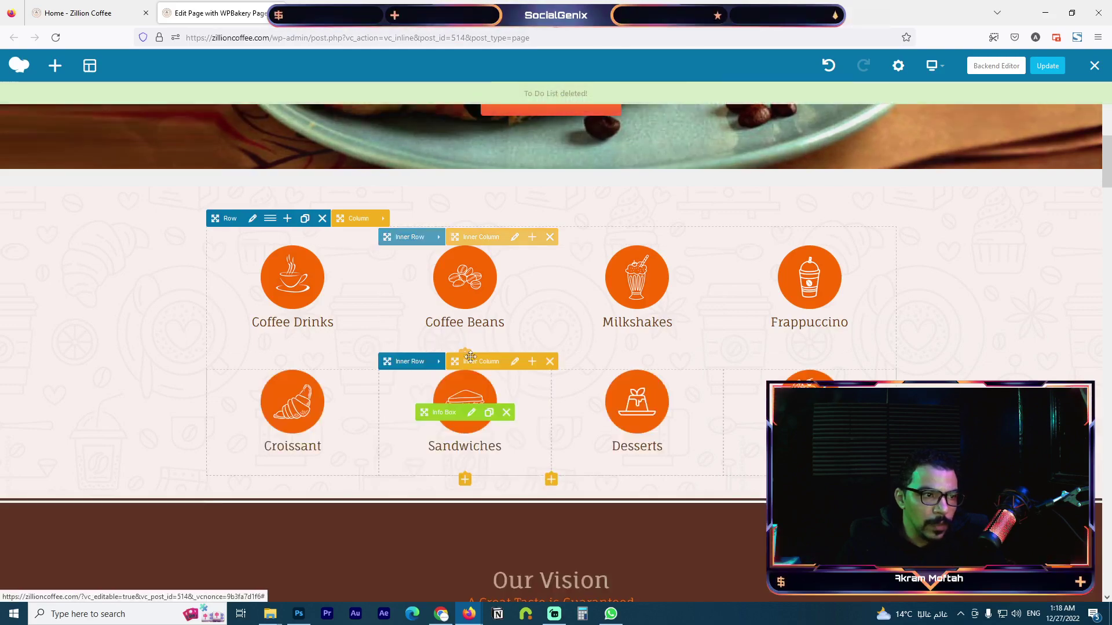
{"action": "scroll", "coordinate": [710, 357], "scroll_direction": "down", "scroll_amount": 7}
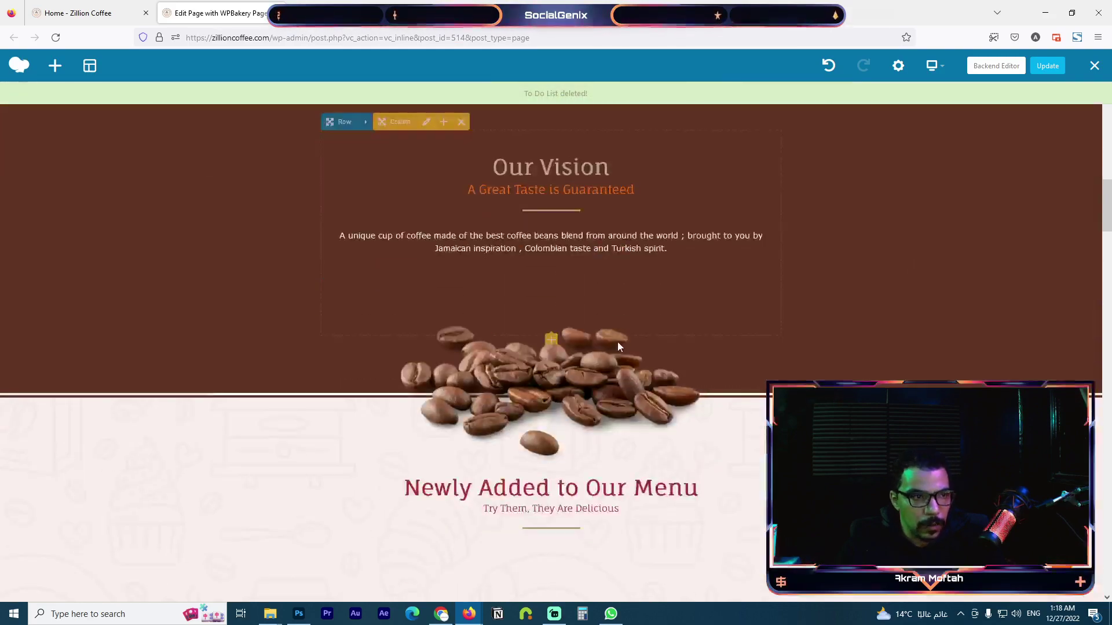
{"action": "scroll", "coordinate": [625, 341], "scroll_direction": "up", "scroll_amount": 5}
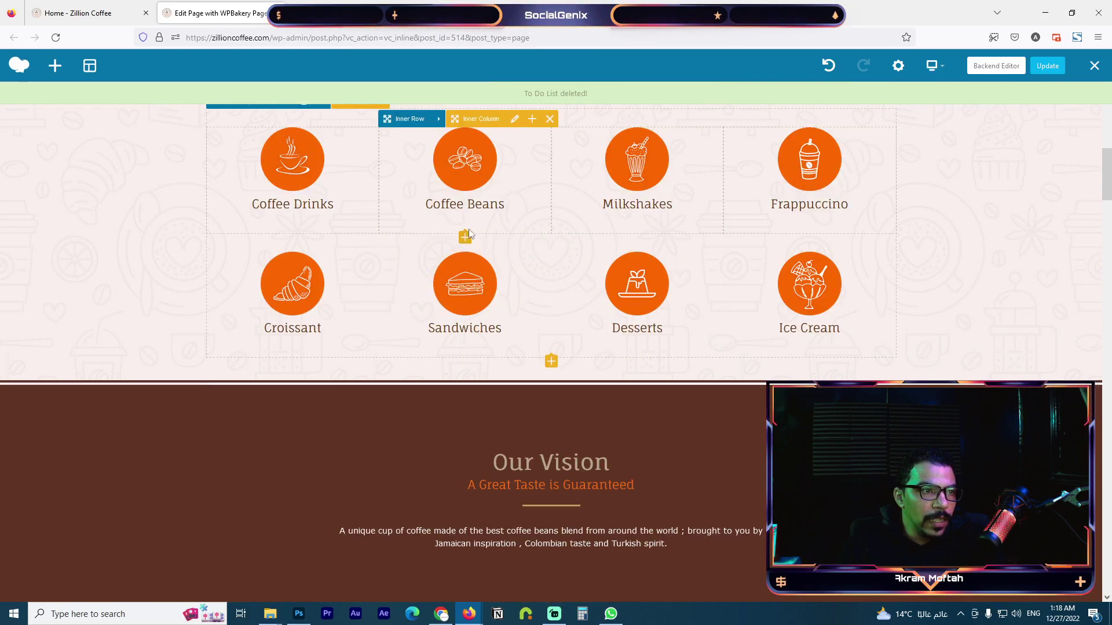
{"action": "left_click", "coordinate": [465, 237]}
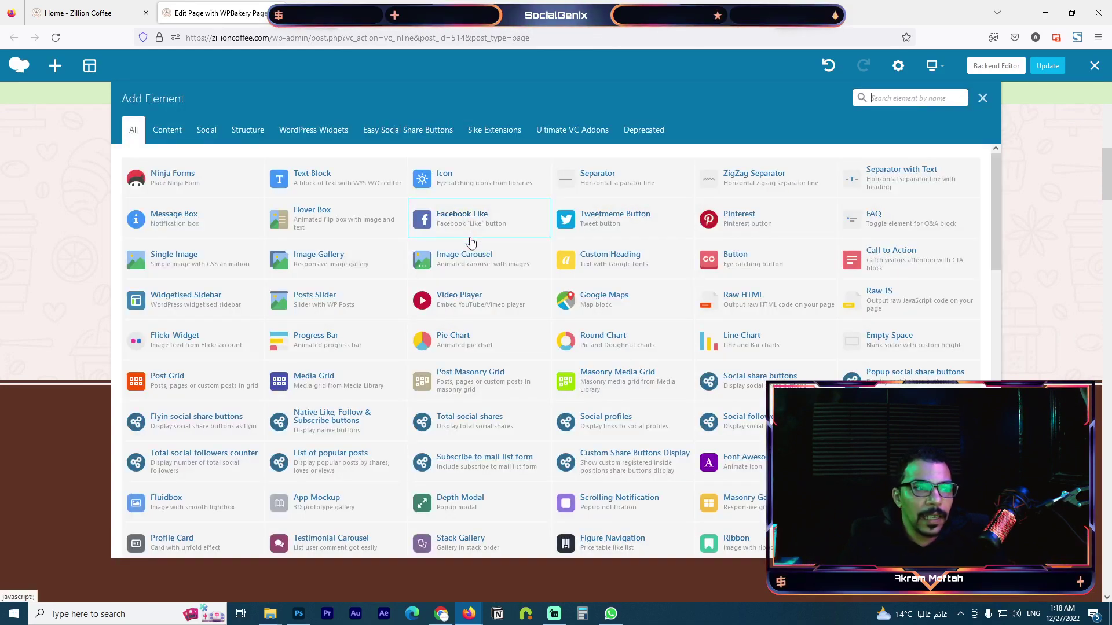
{"action": "left_click", "coordinate": [476, 255]}
- Fill the image carousel with the first nine images of the media library, and save its settings
{"action": "left_click", "coordinate": [616, 307]}
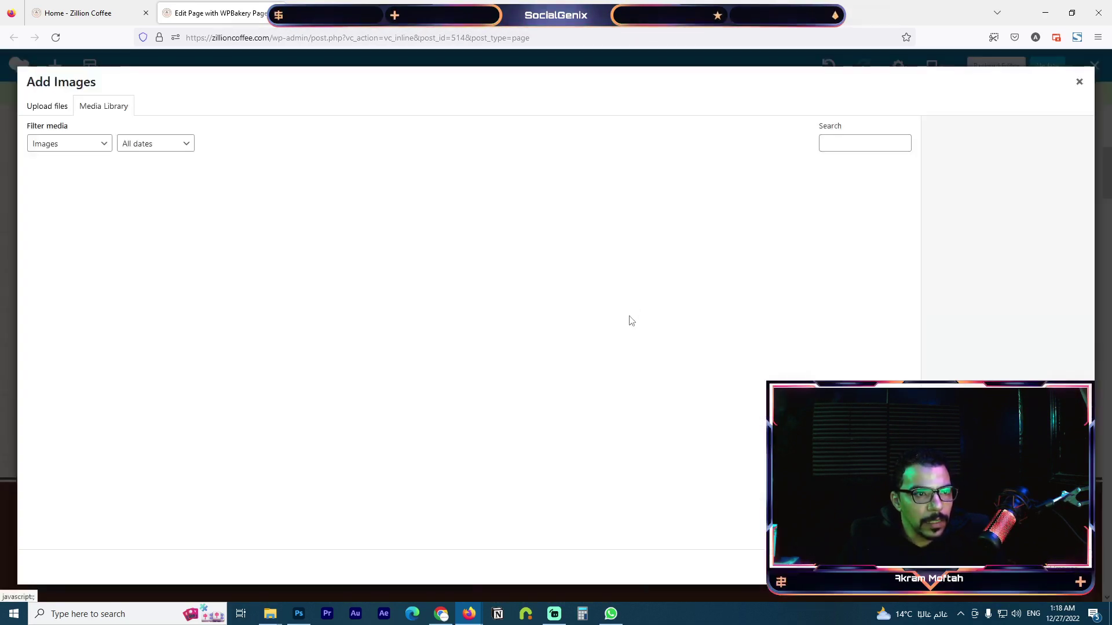
{"action": "left_click", "coordinate": [243, 203]}
{"action": "left_click", "coordinate": [155, 203]}
{"action": "left_click", "coordinate": [191, 166]}
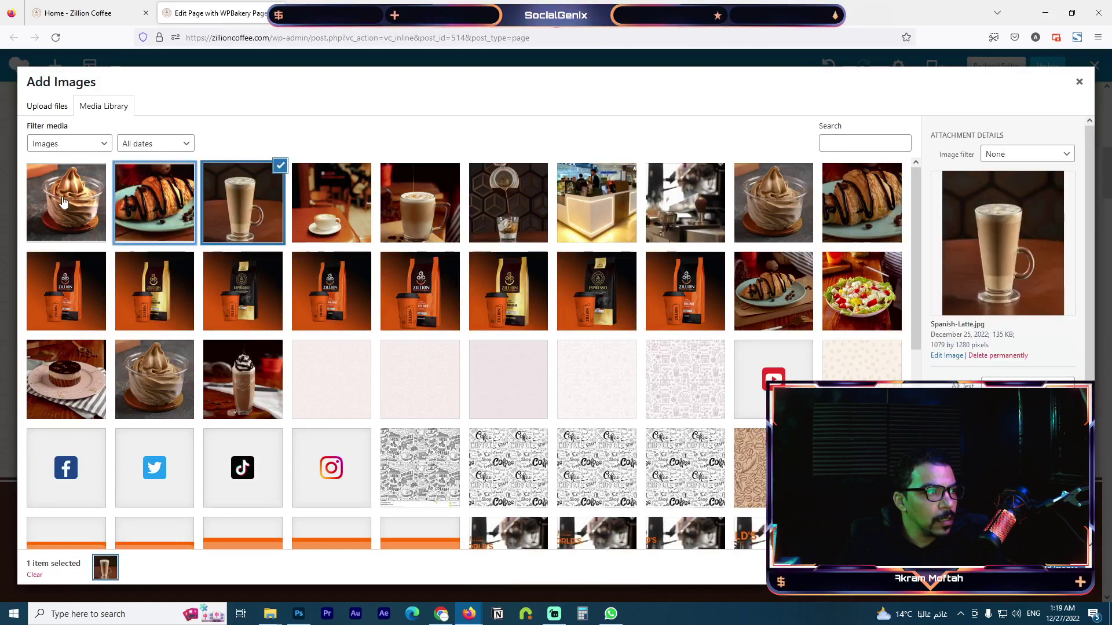
{"action": "left_click", "coordinate": [66, 203]}
{"action": "left_click", "coordinate": [156, 195]}
{"action": "left_click", "coordinate": [332, 203]}
{"action": "left_click", "coordinate": [419, 202]}
{"action": "left_click", "coordinate": [509, 202]}
{"action": "left_click", "coordinate": [596, 202]}
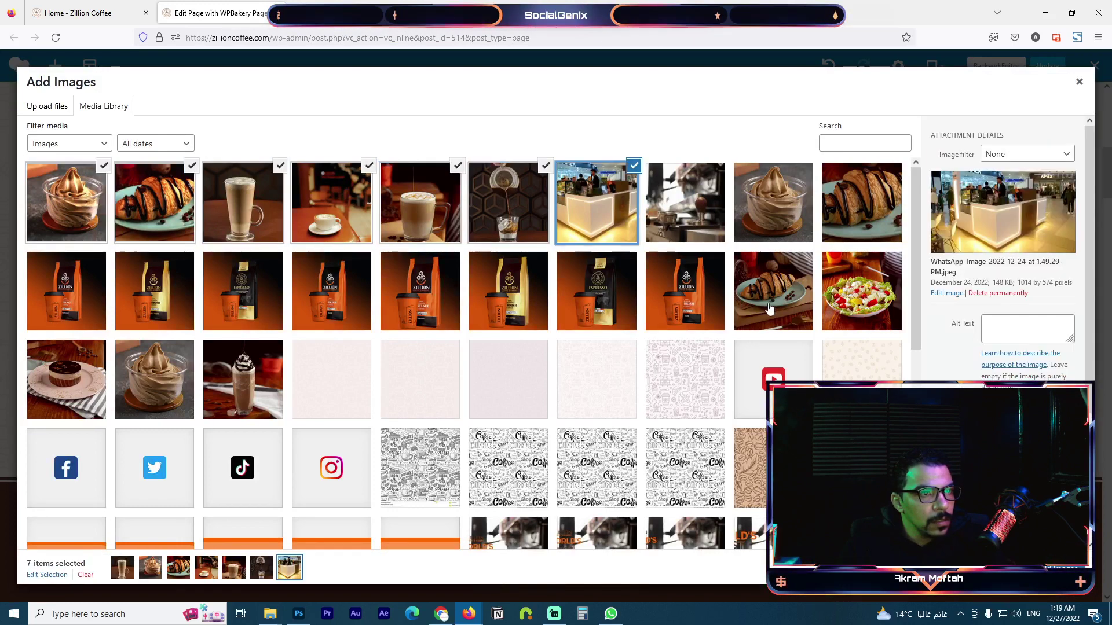
{"action": "left_click", "coordinate": [705, 202]}
{"action": "left_click", "coordinate": [774, 203]}
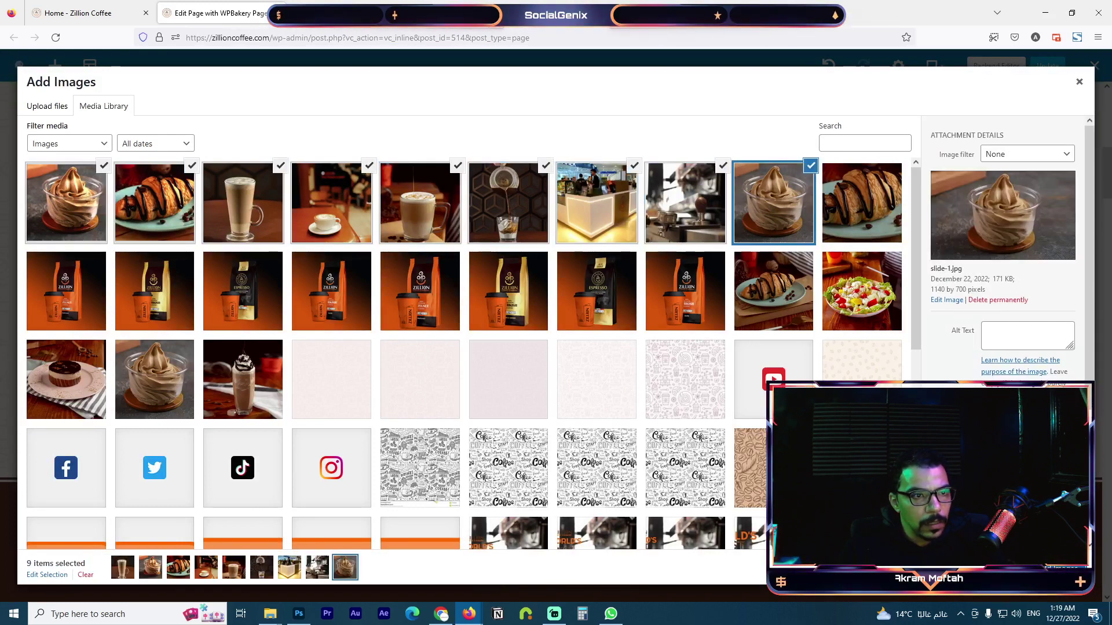
{"action": "left_click", "coordinate": [1060, 571]}
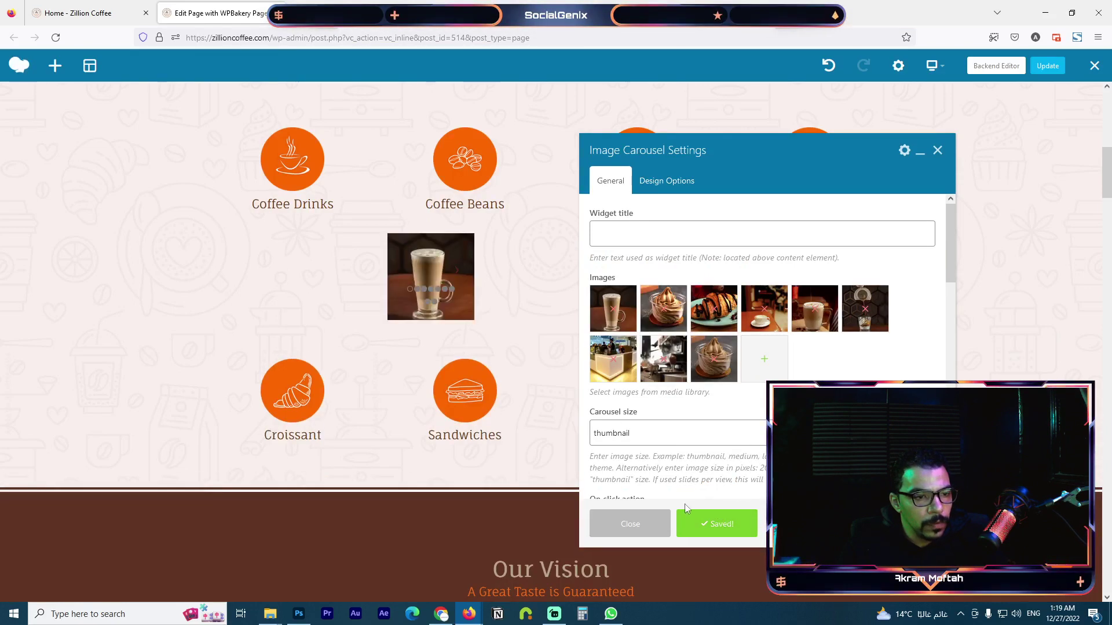
{"action": "left_click", "coordinate": [630, 524]}
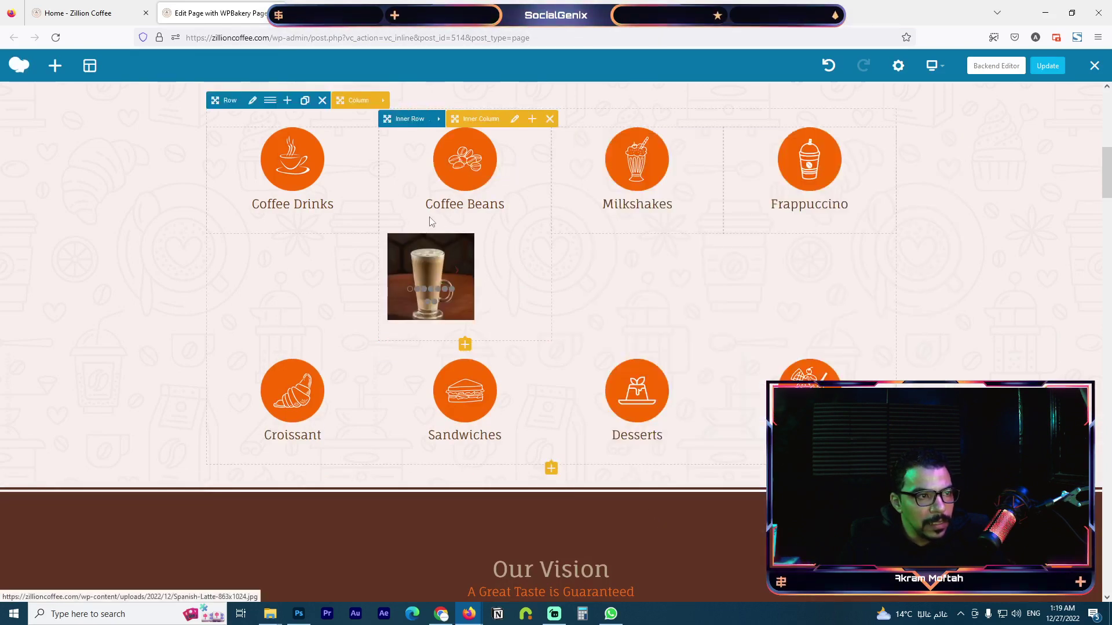
- Add a 50 px Spacer / Gap element to the Coffee Beans column and move it between the info box and the image carousel
{"action": "left_click", "coordinate": [532, 120]}
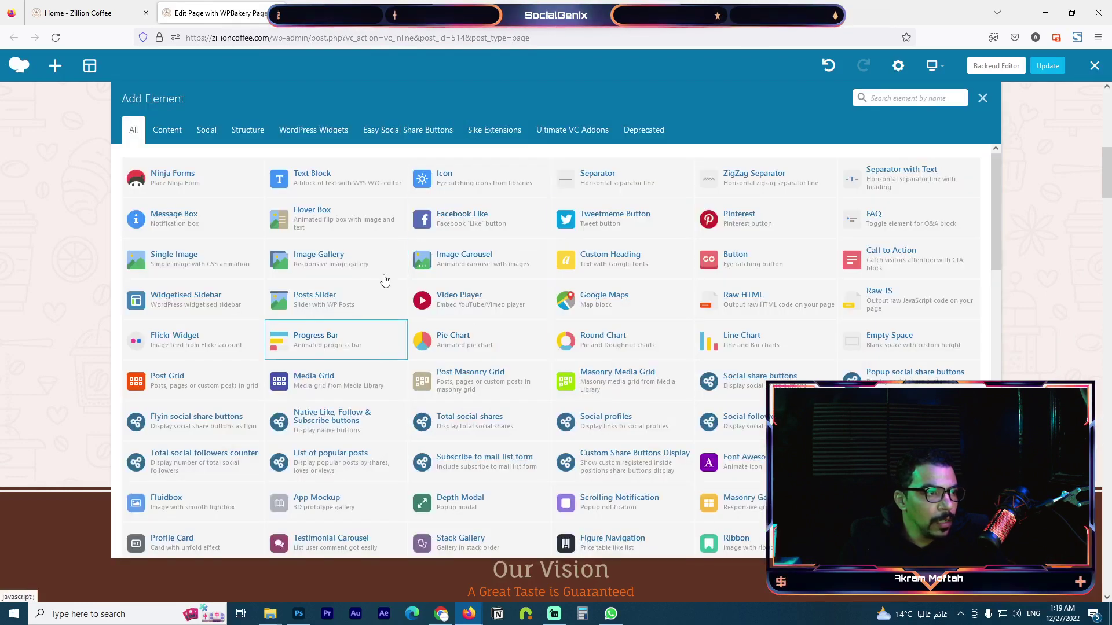
{"action": "type", "text": "gap"}
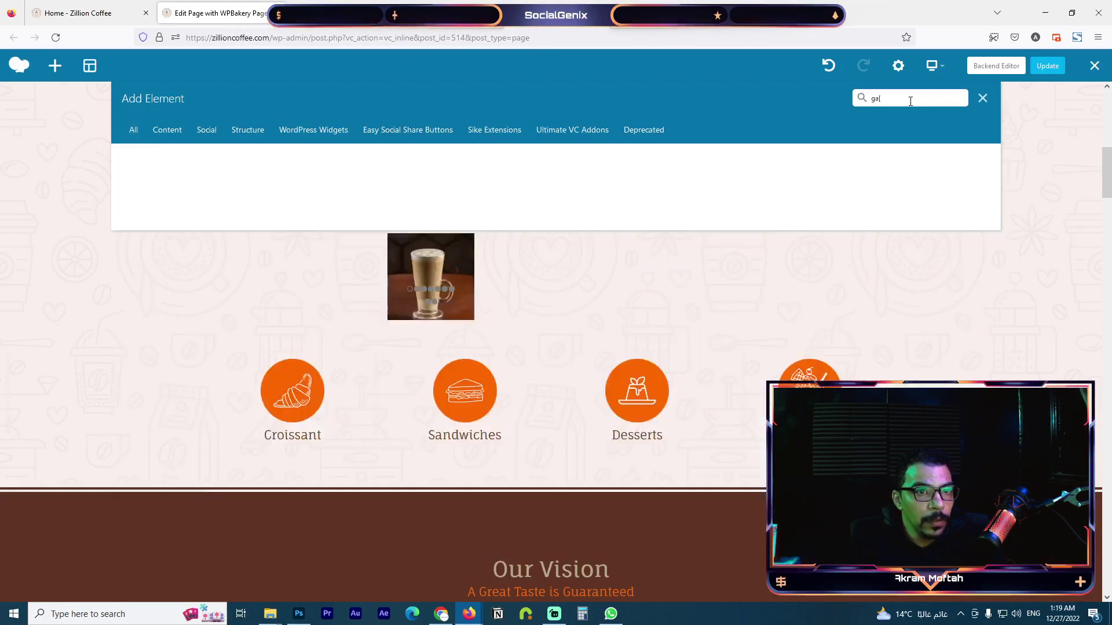
{"action": "left_click", "coordinate": [227, 179]}
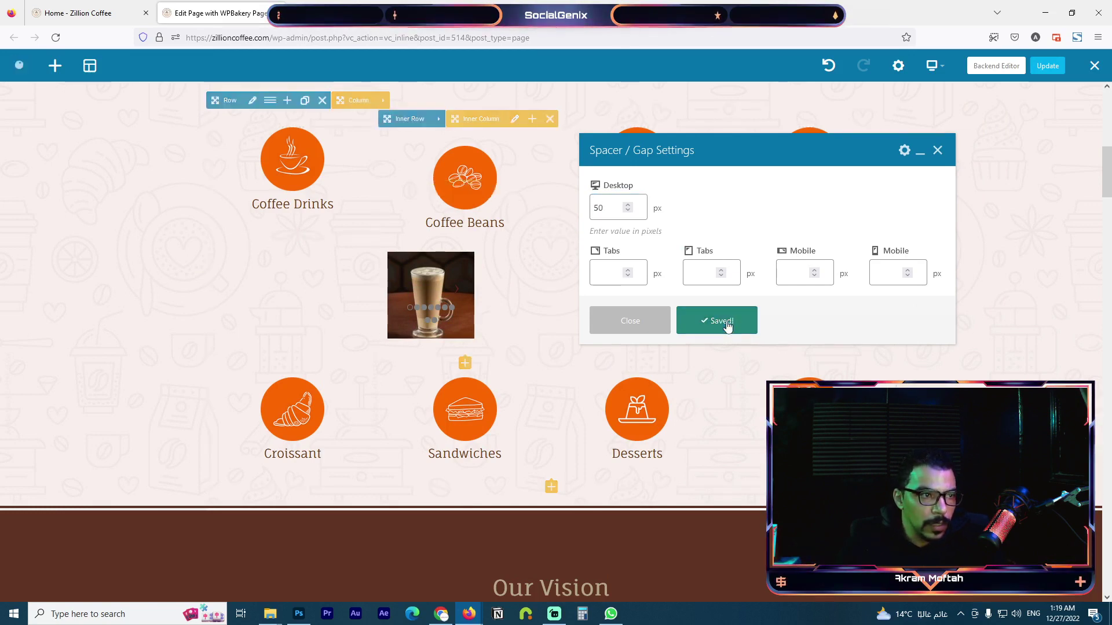
{"action": "left_click", "coordinate": [642, 331]}
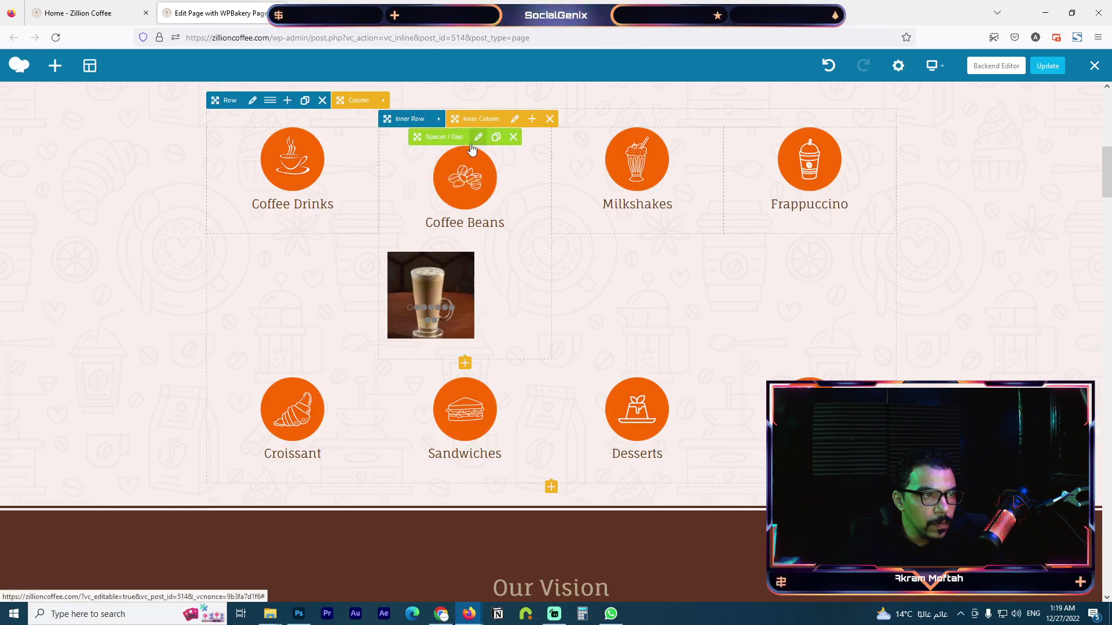
{"action": "left_click_drag", "start_coordinate": [448, 138], "coordinate": [446, 234]}
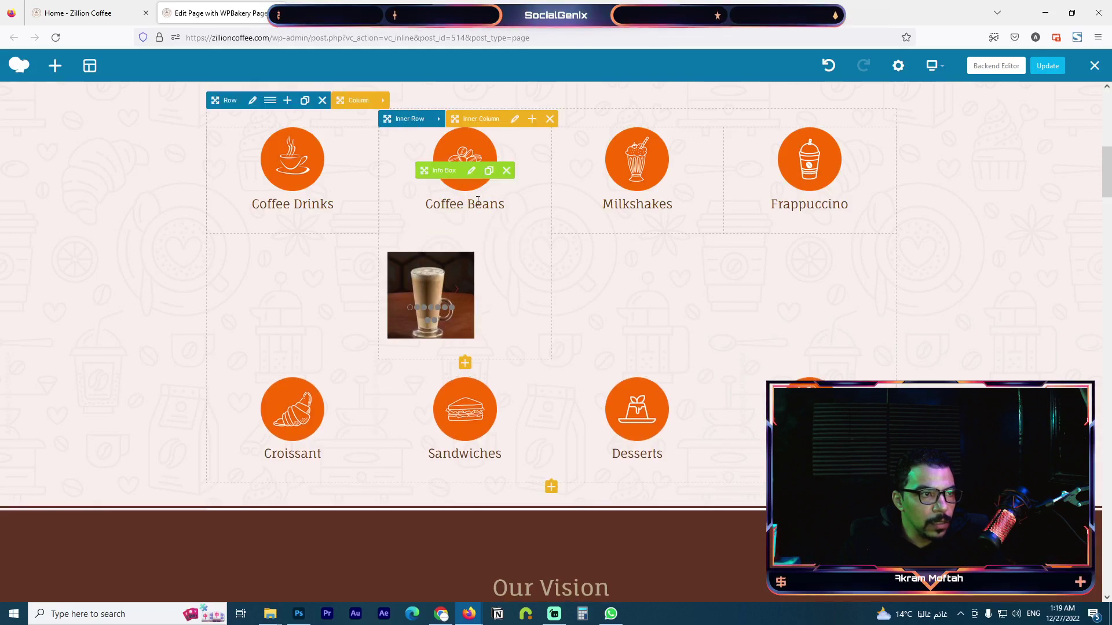
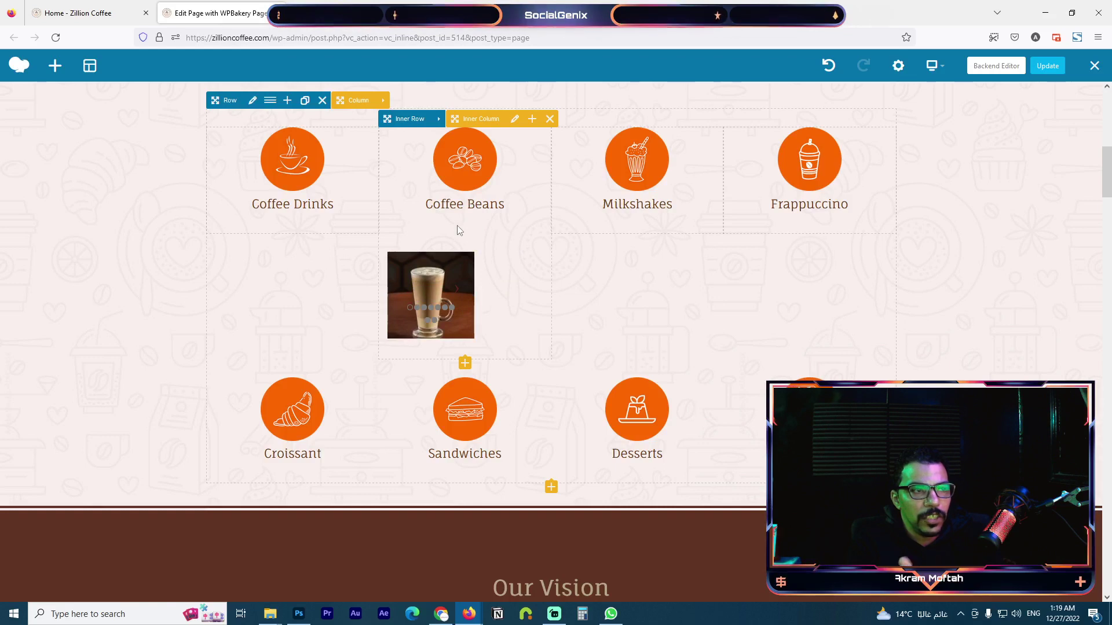
- Delete the image carousel and the Spacer / Gap element beneath the Coffee Beans info box
{"action": "mouse_move", "coordinate": [484, 281]}
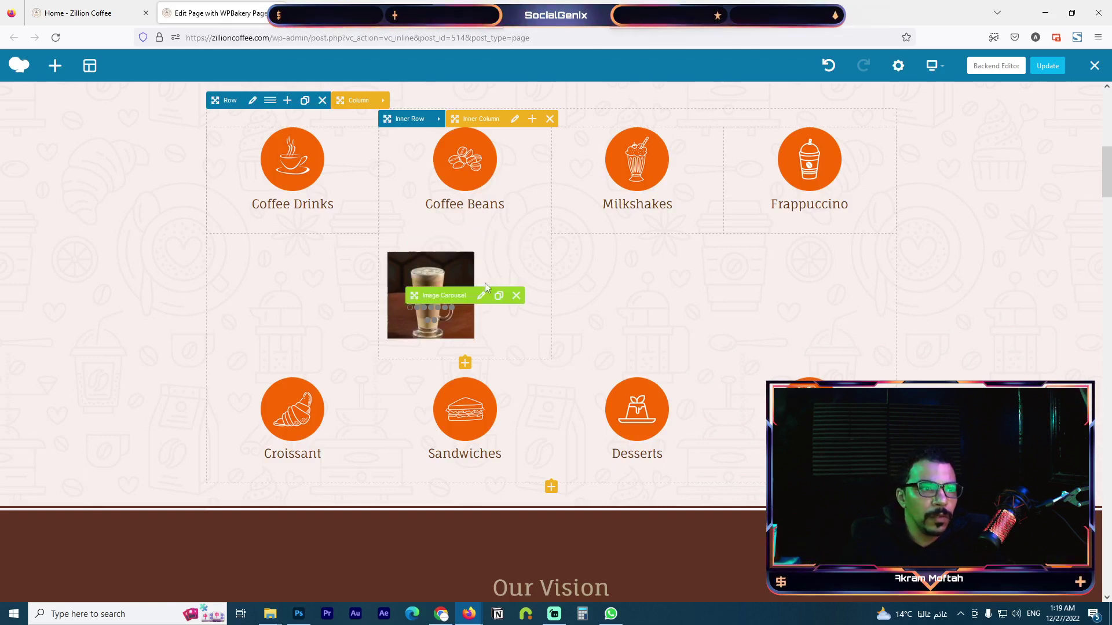
{"action": "left_click", "coordinate": [523, 298]}
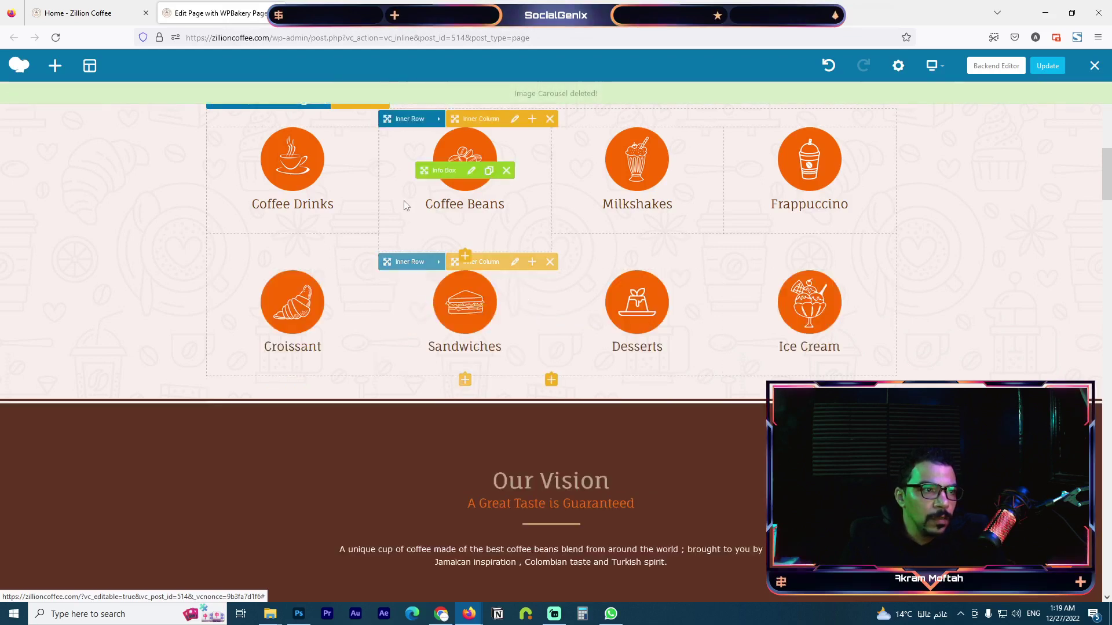
{"action": "mouse_move", "coordinate": [465, 246]}
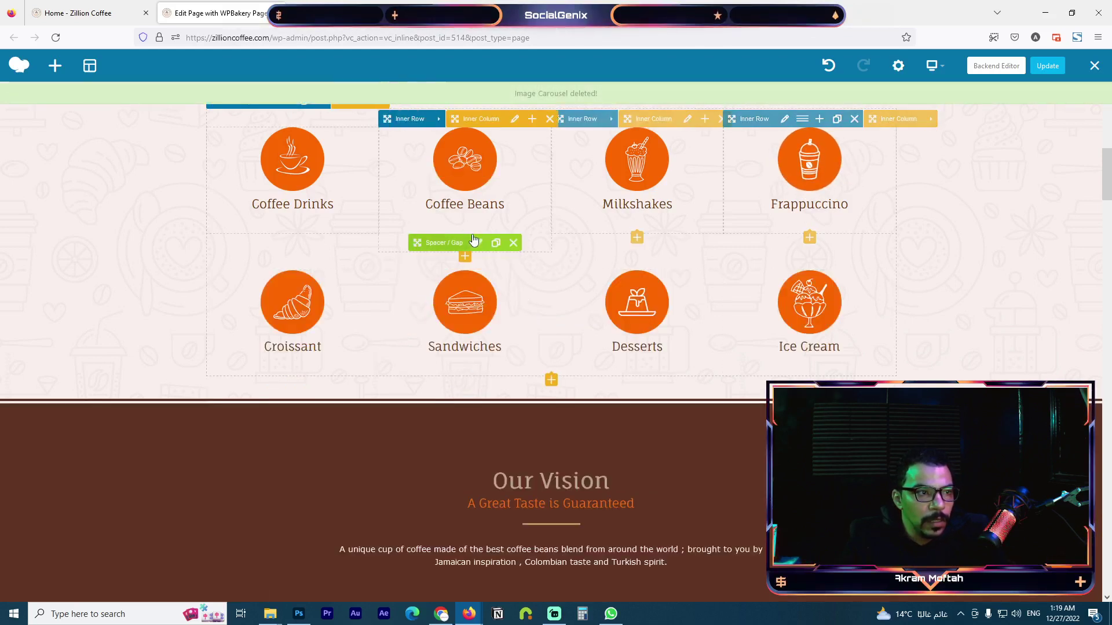
{"action": "left_click", "coordinate": [515, 244]}
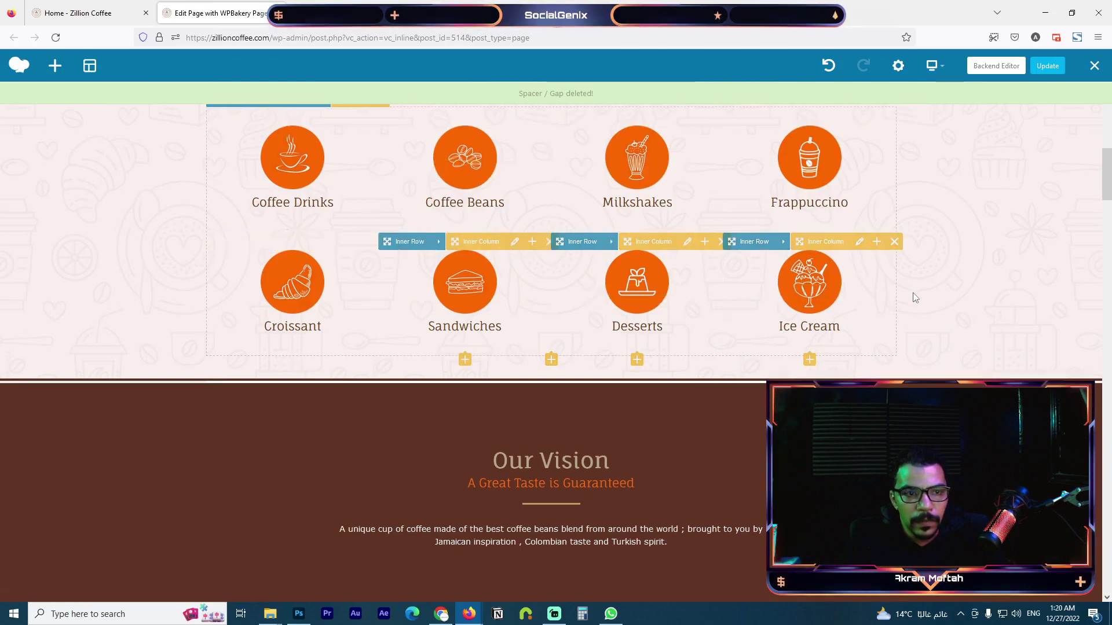
- Browse the elements available for the Our Vision column without adding any
{"action": "scroll", "coordinate": [912, 291], "scroll_direction": "down", "scroll_amount": 5}
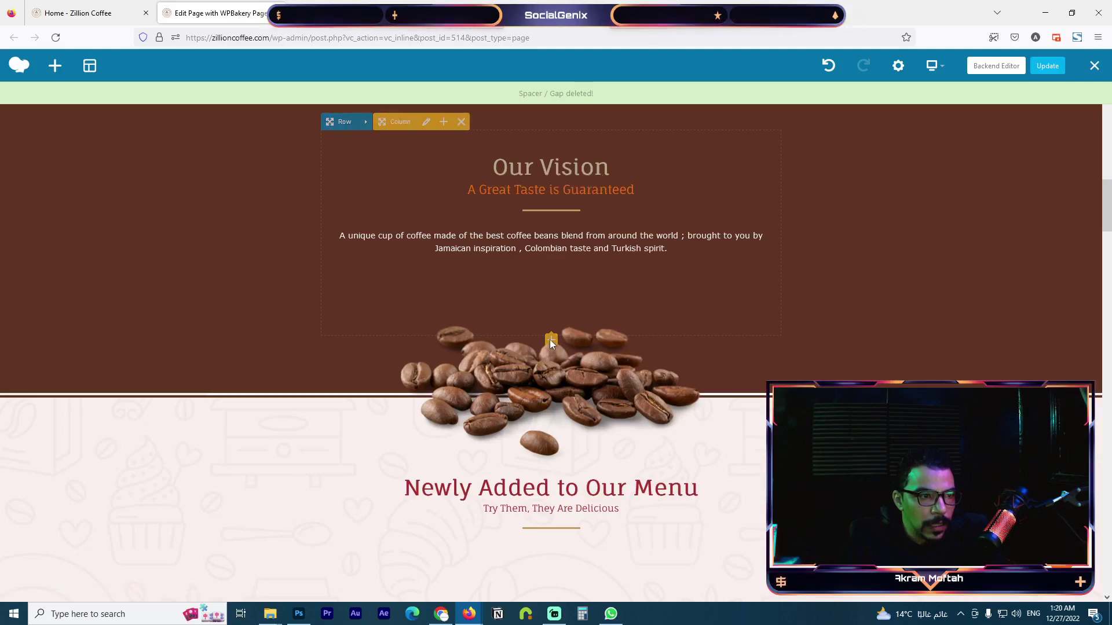
{"action": "left_click", "coordinate": [443, 122]}
{"action": "scroll", "coordinate": [625, 373], "scroll_direction": "down", "scroll_amount": 10}
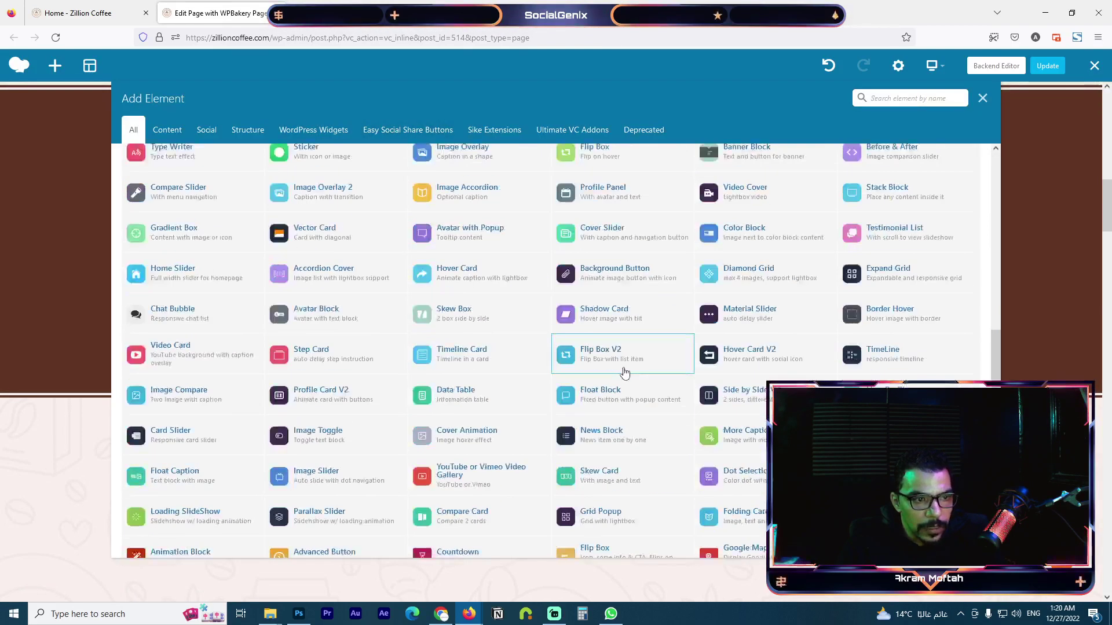
{"action": "left_click", "coordinate": [983, 98]}
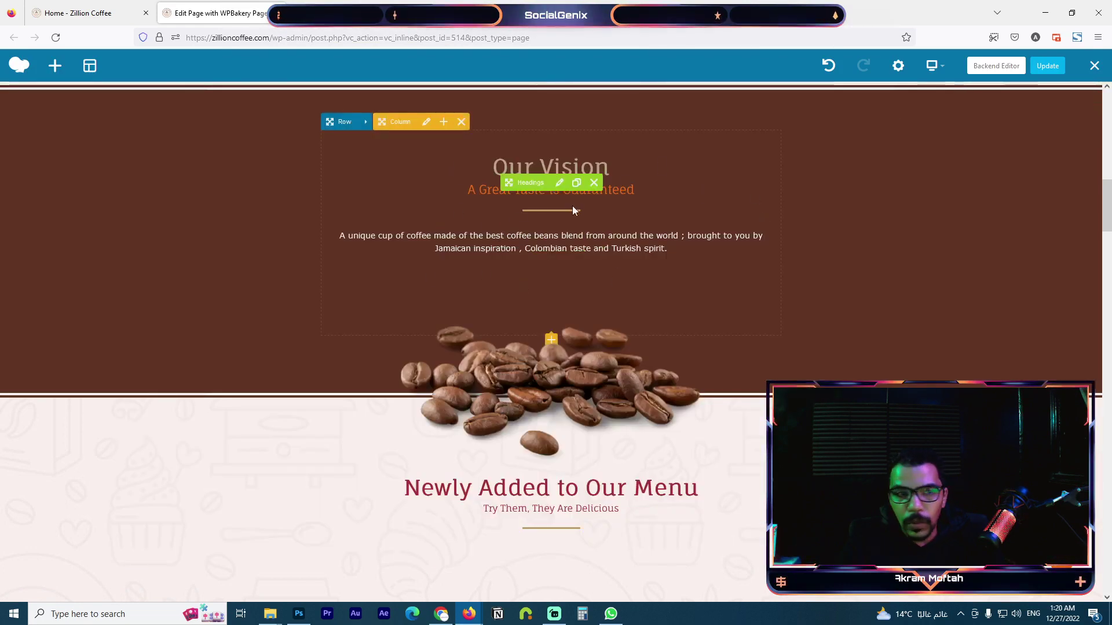
- Review the Our Vision heading's general settings, including its tag and sub heading text, and close them
{"action": "left_click", "coordinate": [557, 183]}
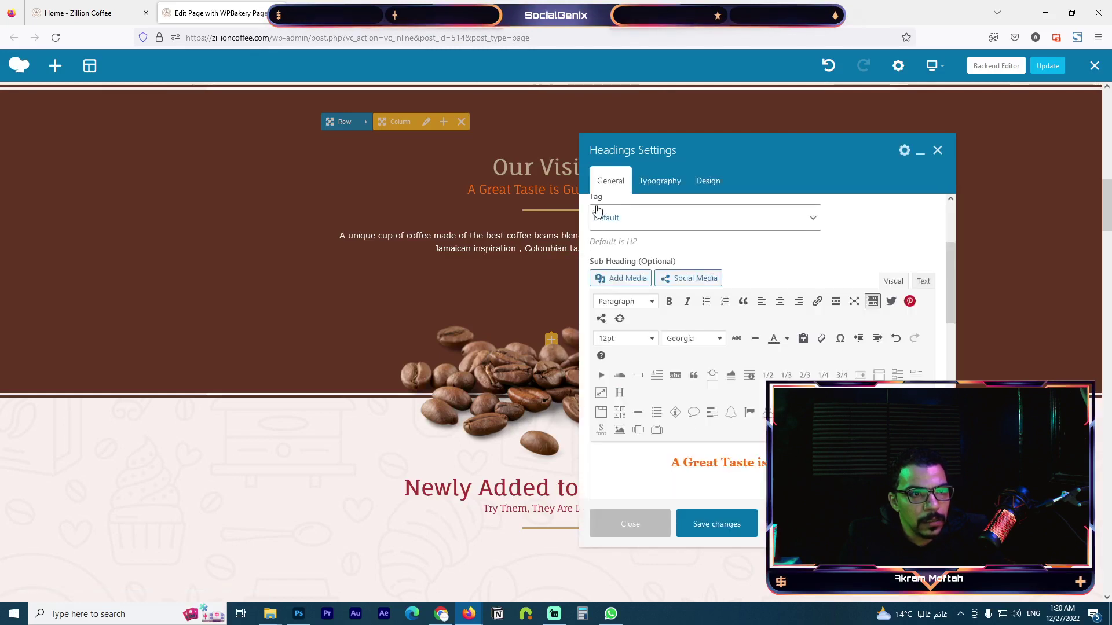
{"action": "scroll", "coordinate": [735, 401], "scroll_direction": "down", "scroll_amount": 3}
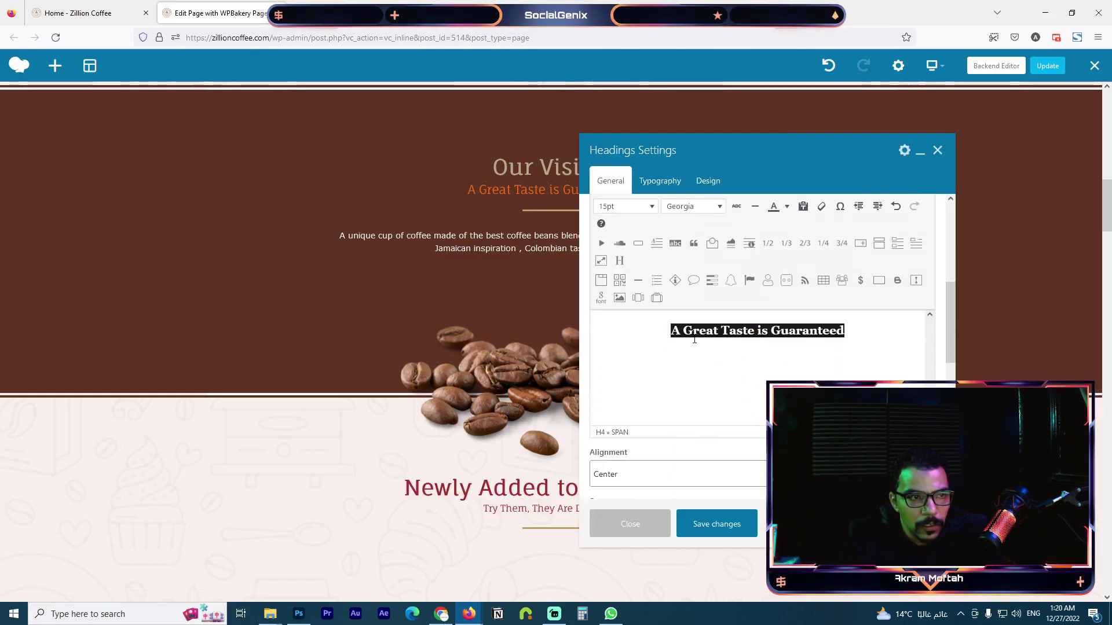
{"action": "scroll", "coordinate": [729, 335], "scroll_direction": "up", "scroll_amount": 5}
{"action": "scroll", "coordinate": [747, 288], "scroll_direction": "down", "scroll_amount": 3}
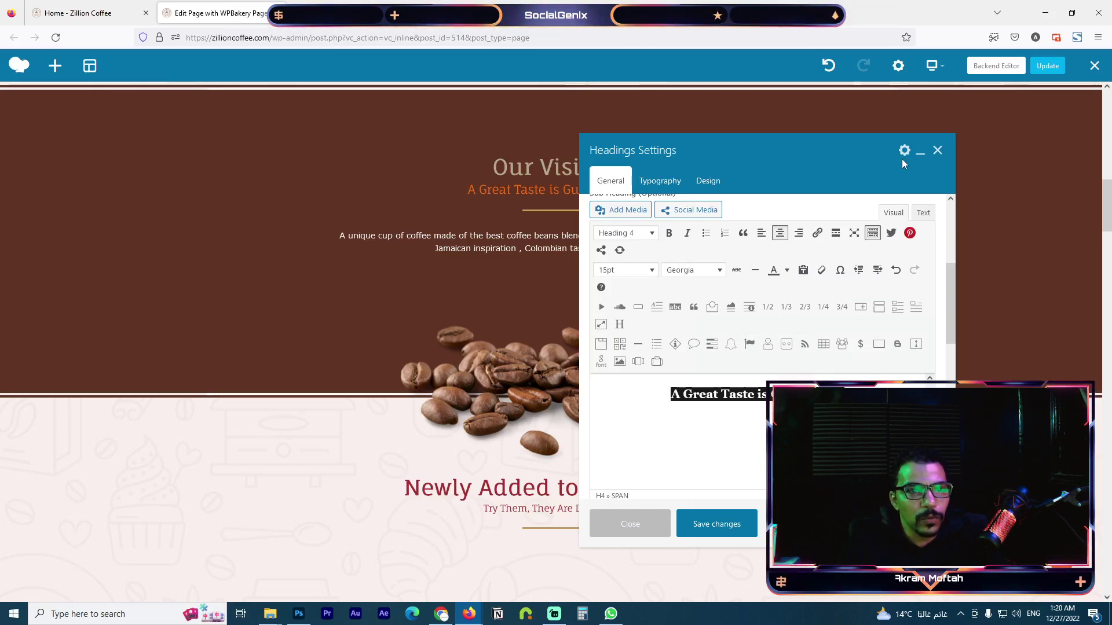
{"action": "left_click", "coordinate": [938, 151]}
- Look at the settings of the iHover element under Newly Added to Our Menu and close them
{"action": "scroll", "coordinate": [608, 325], "scroll_direction": "down", "scroll_amount": 5}
{"action": "scroll", "coordinate": [524, 246], "scroll_direction": "down", "scroll_amount": 1}
{"action": "scroll", "coordinate": [523, 248], "scroll_direction": "up", "scroll_amount": 1}
{"action": "left_click", "coordinate": [323, 206]}
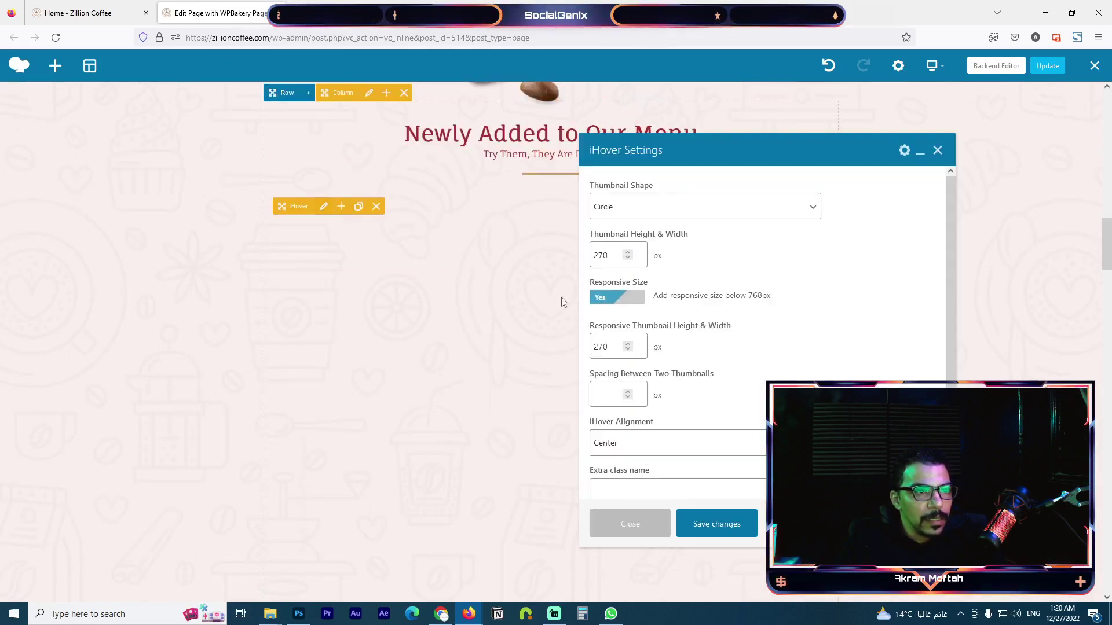
{"action": "left_click", "coordinate": [619, 523]}
- Find the Our Branches section and inspect the Single Image settings of the Itay branch's amenities picture
{"action": "scroll", "coordinate": [548, 312], "scroll_direction": "down", "scroll_amount": 5}
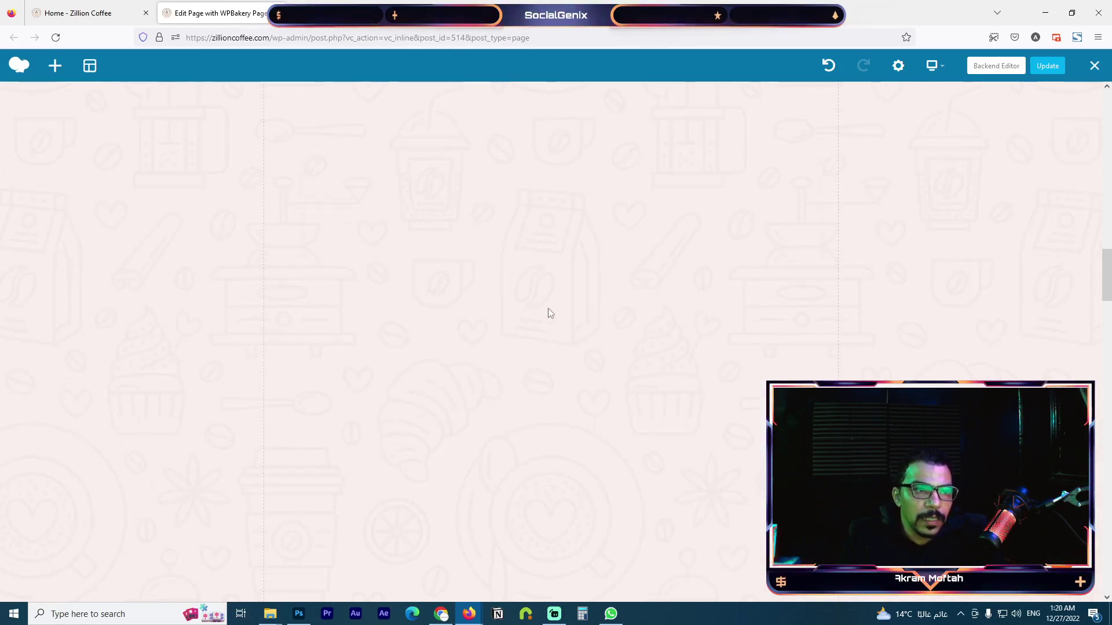
{"action": "scroll", "coordinate": [543, 335], "scroll_direction": "down", "scroll_amount": 5}
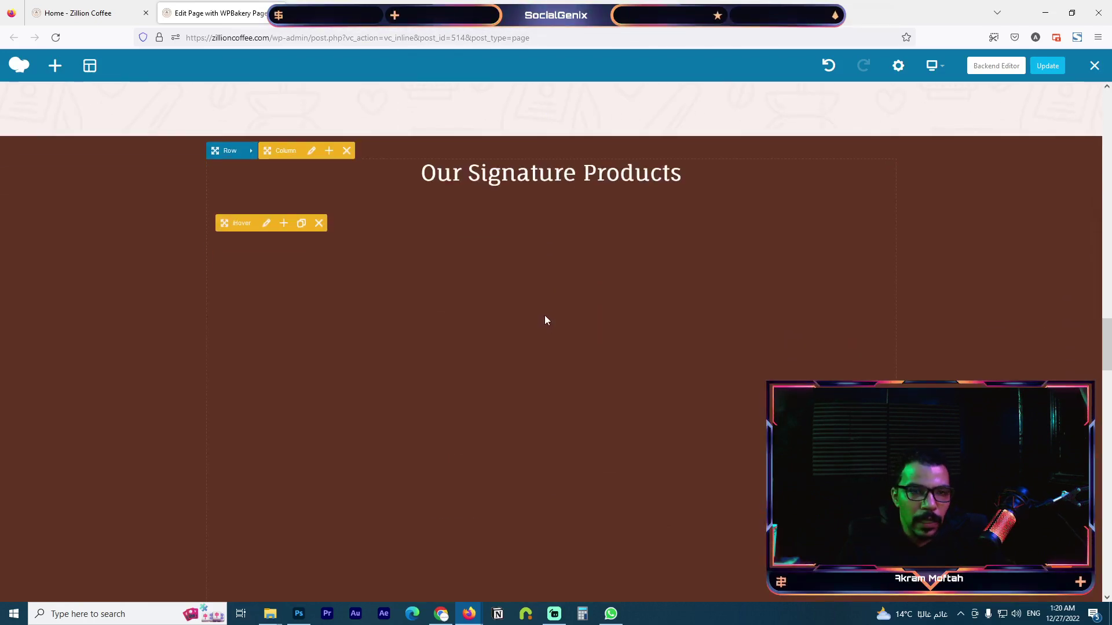
{"action": "scroll", "coordinate": [550, 348], "scroll_direction": "down", "scroll_amount": 5}
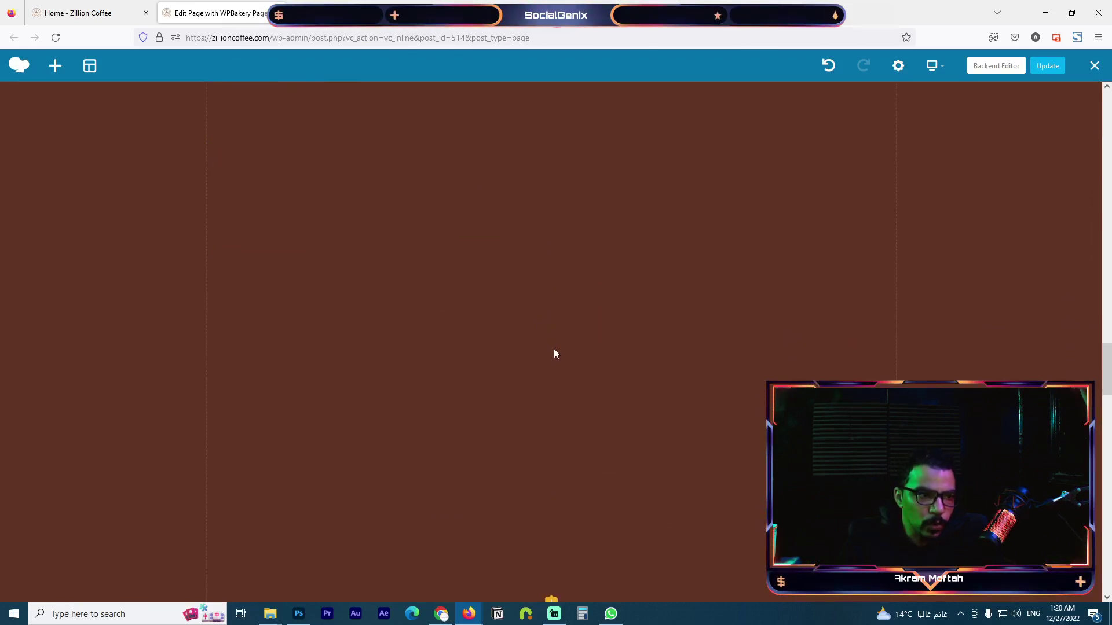
{"action": "scroll", "coordinate": [582, 383], "scroll_direction": "down", "scroll_amount": 4}
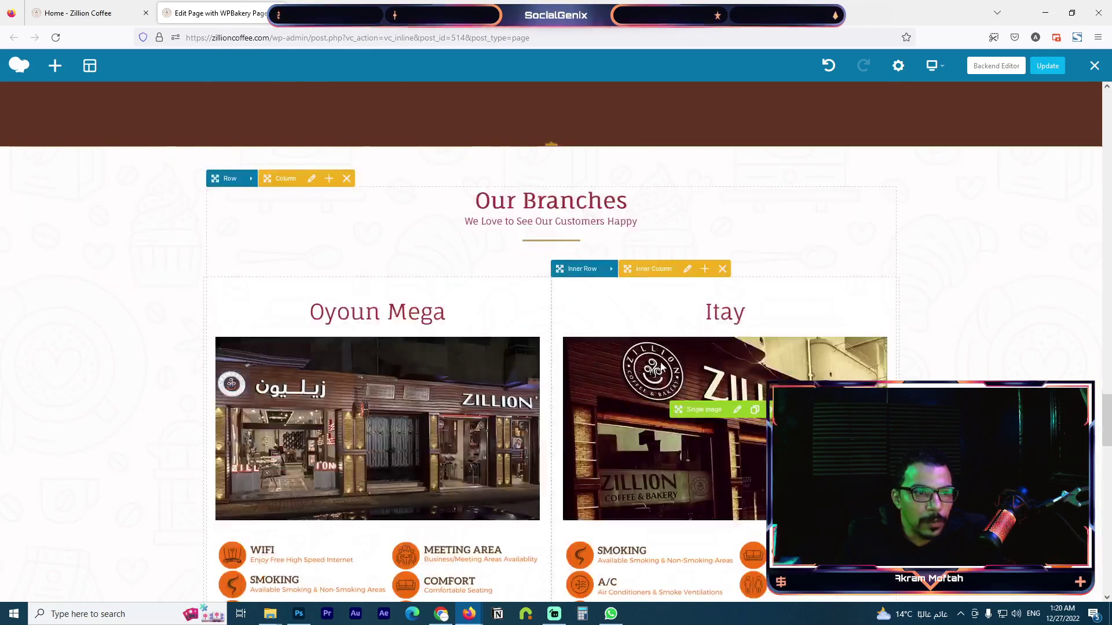
{"action": "scroll", "coordinate": [584, 407], "scroll_direction": "down", "scroll_amount": 3}
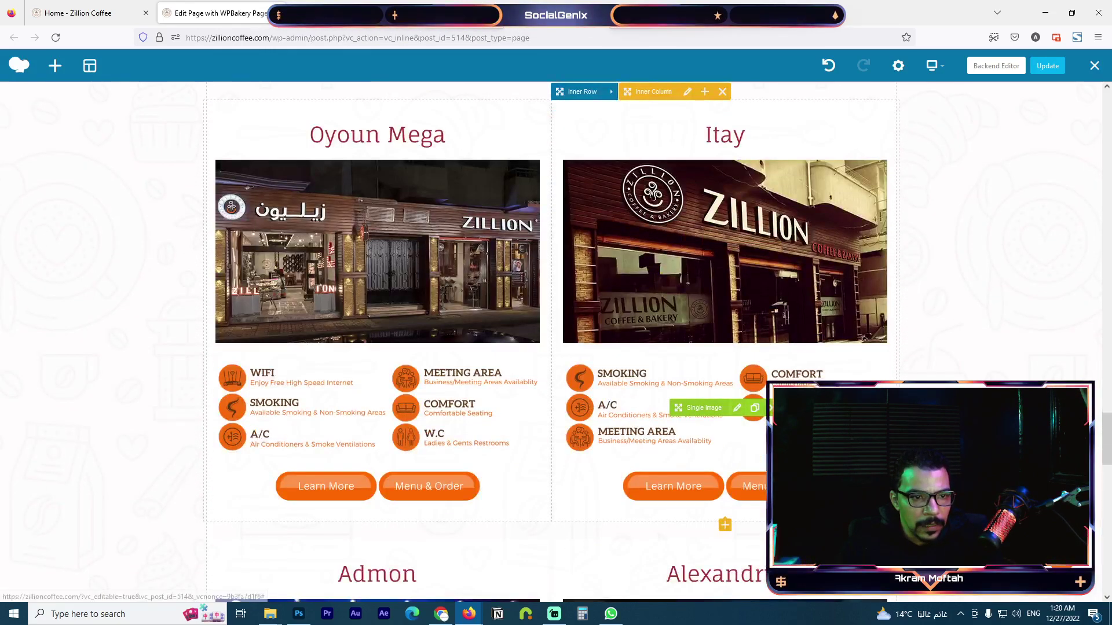
{"action": "left_click", "coordinate": [737, 408]}
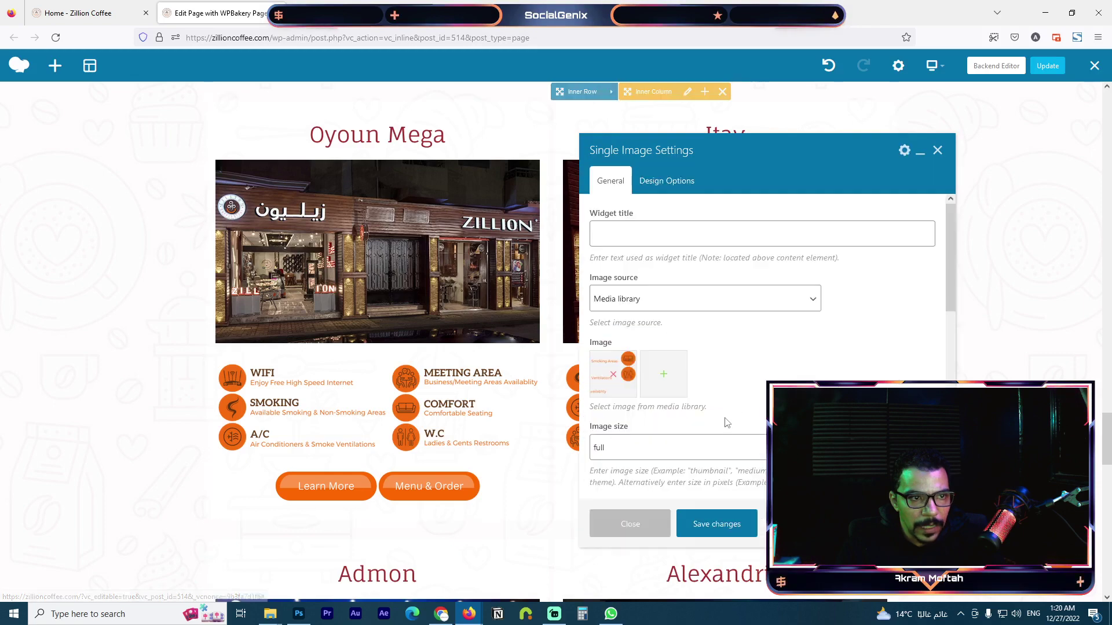
{"action": "left_click", "coordinate": [636, 523]}
- Delete the amenities images beneath the Itay, Oyoun Mega, Alexandria and Admon branch photos
{"action": "left_click", "coordinate": [770, 407]}
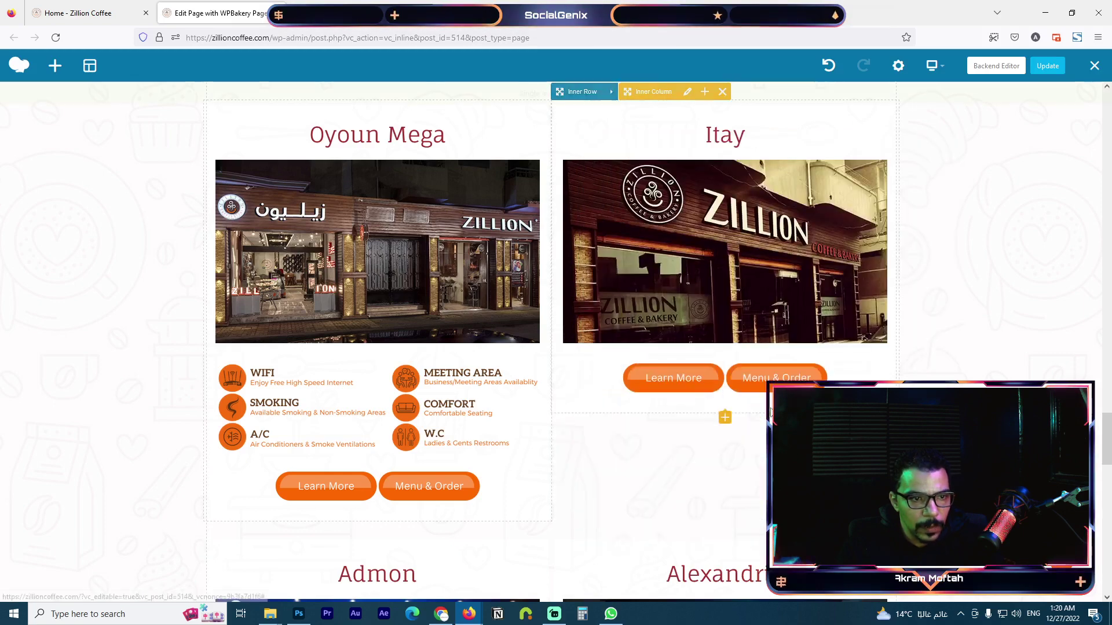
{"action": "left_click", "coordinate": [428, 407]}
{"action": "scroll", "coordinate": [607, 417], "scroll_direction": "down", "scroll_amount": 5}
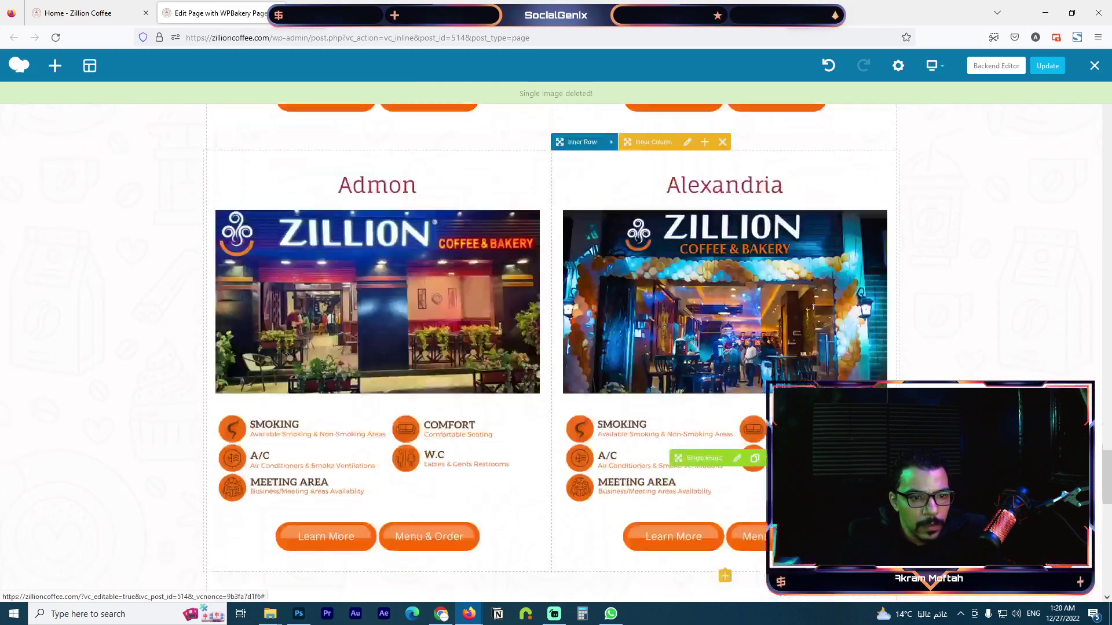
{"action": "left_click", "coordinate": [772, 444]}
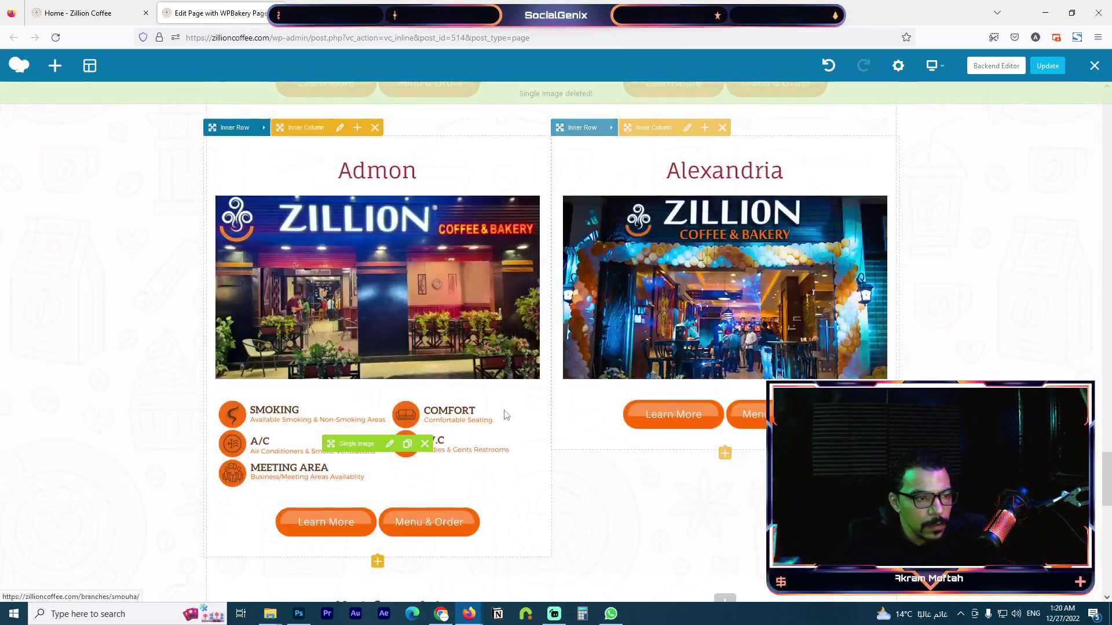
{"action": "left_click", "coordinate": [424, 443]}
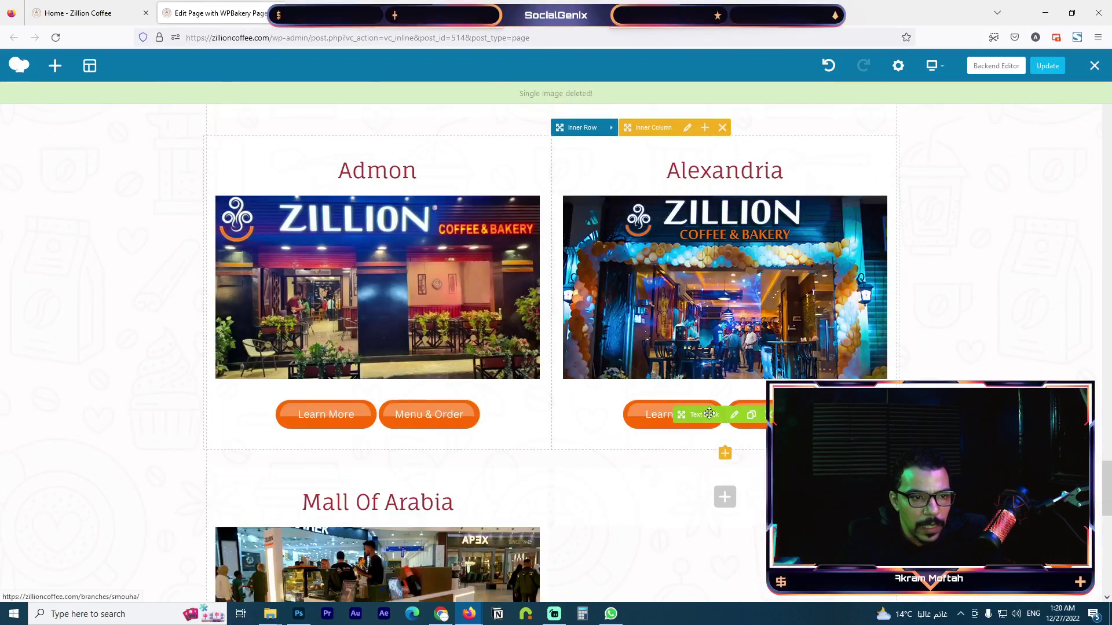
- Check the link of the Learn More button in the Alexandria branch's text block, and close the settings without changes
{"action": "left_click", "coordinate": [742, 414]}
{"action": "left_click", "coordinate": [726, 420]}
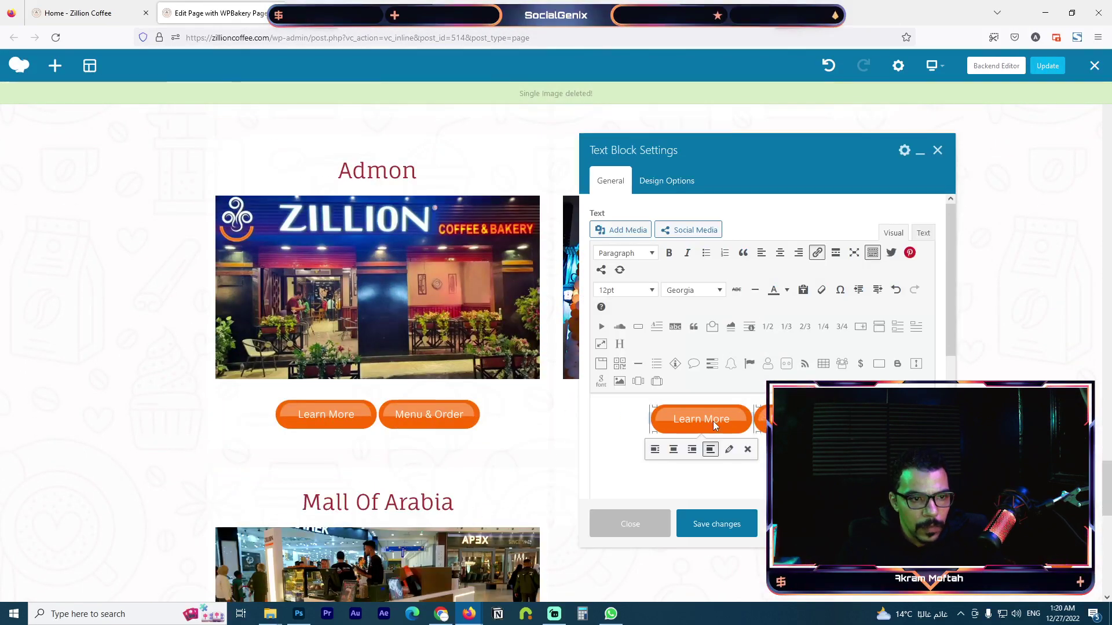
{"action": "left_click", "coordinate": [817, 253]}
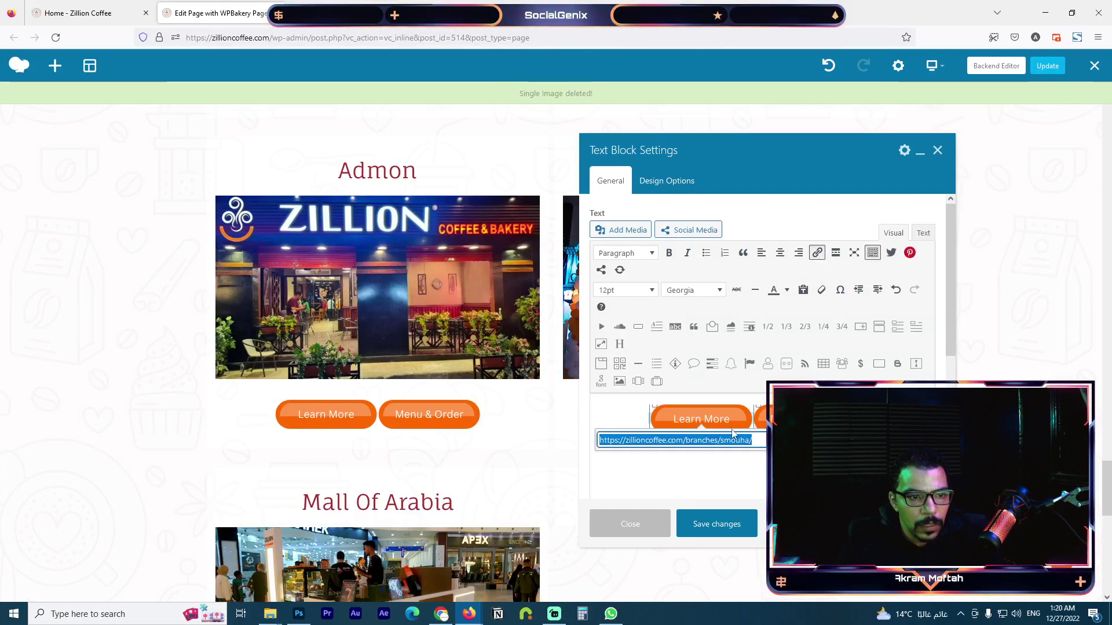
{"action": "key", "text": "Escape"}
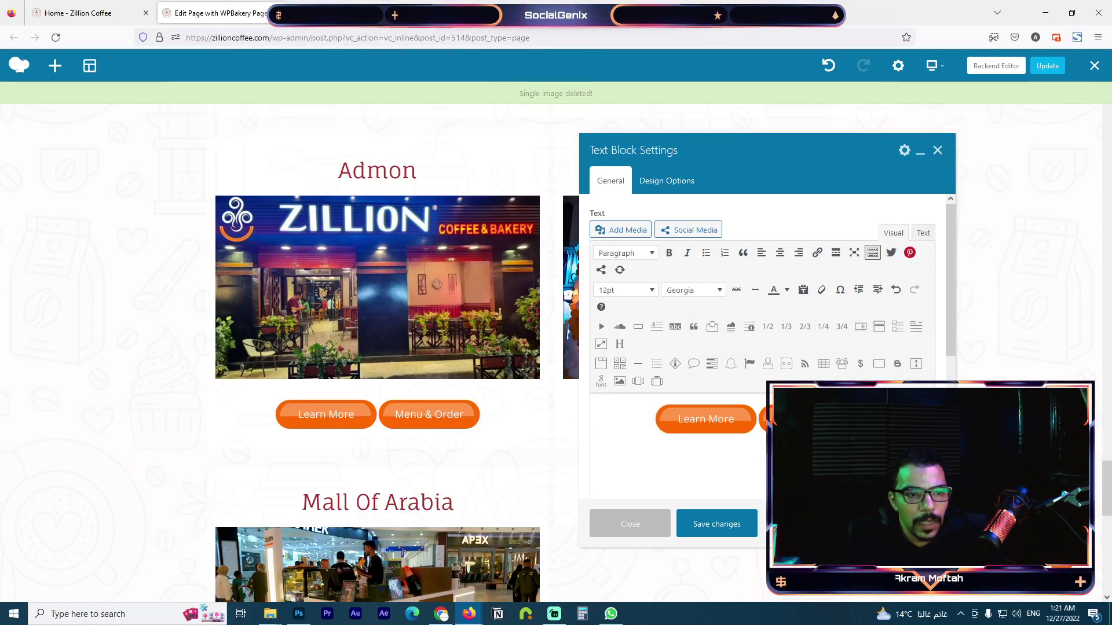
{"action": "left_click", "coordinate": [630, 527]}
- Move the Alexandria branch's photo lower on the page and return it to its place above the branch's buttons
{"action": "scroll", "coordinate": [474, 408], "scroll_direction": "down", "scroll_amount": 3}
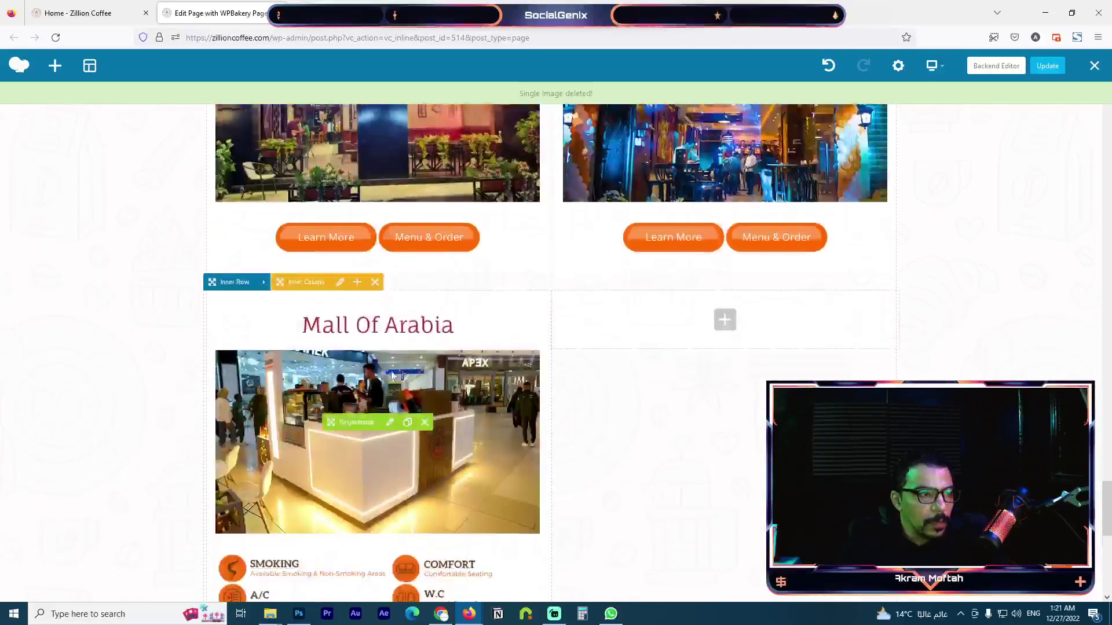
{"action": "scroll", "coordinate": [696, 305], "scroll_direction": "up", "scroll_amount": 4}
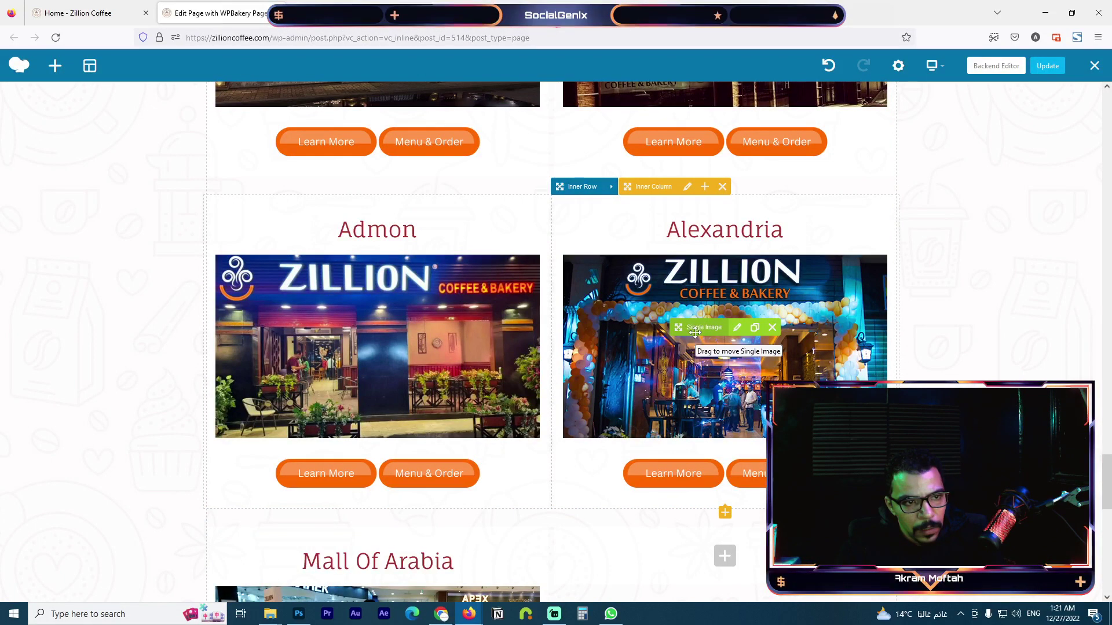
{"action": "left_click_drag", "start_coordinate": [695, 331], "coordinate": [660, 445]}
{"action": "left_click_drag", "start_coordinate": [704, 542], "coordinate": [694, 226]}
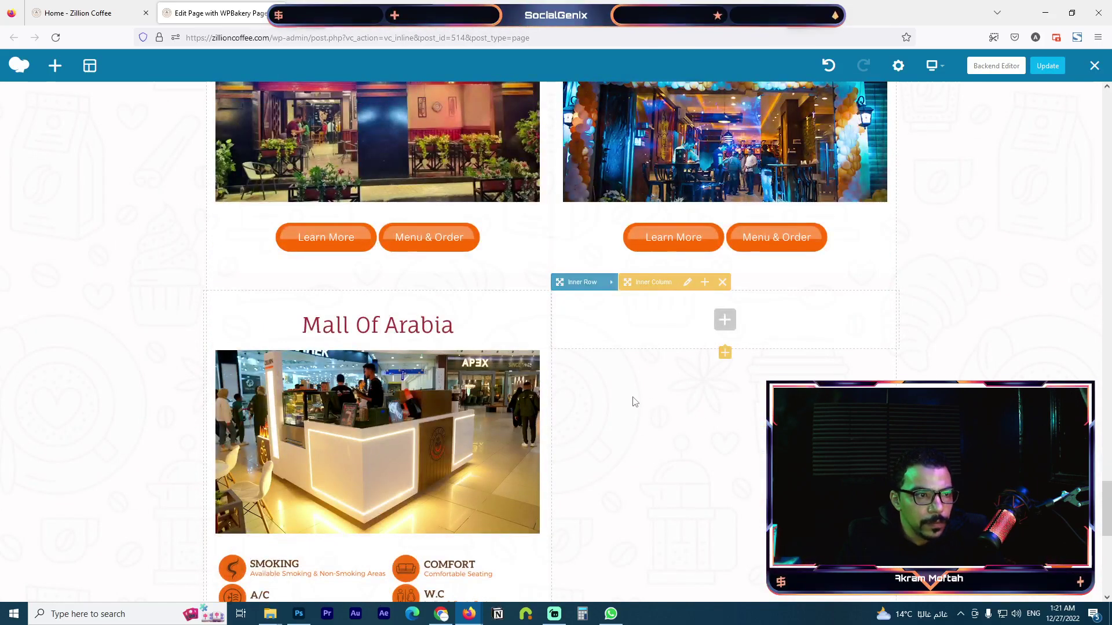
- Delete the amenities image beneath the Mall Of Arabia branch photo
{"action": "scroll", "coordinate": [666, 388], "scroll_direction": "up", "scroll_amount": 5}
{"action": "scroll", "coordinate": [539, 284], "scroll_direction": "down", "scroll_amount": 2}
{"action": "scroll", "coordinate": [527, 295], "scroll_direction": "up", "scroll_amount": 2}
{"action": "scroll", "coordinate": [406, 313], "scroll_direction": "down", "scroll_amount": 1}
{"action": "scroll", "coordinate": [406, 313], "scroll_direction": "down", "scroll_amount": 7}
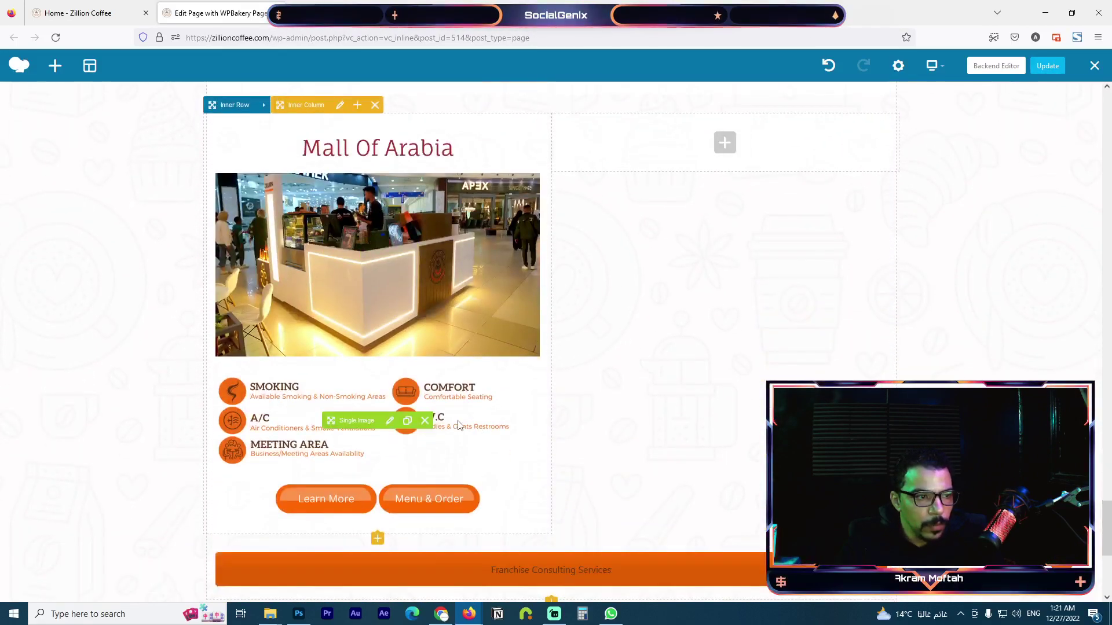
{"action": "left_click", "coordinate": [424, 420]}
{"action": "scroll", "coordinate": [510, 394], "scroll_direction": "up", "scroll_amount": 6}
{"action": "scroll", "coordinate": [548, 399], "scroll_direction": "up", "scroll_amount": 7}
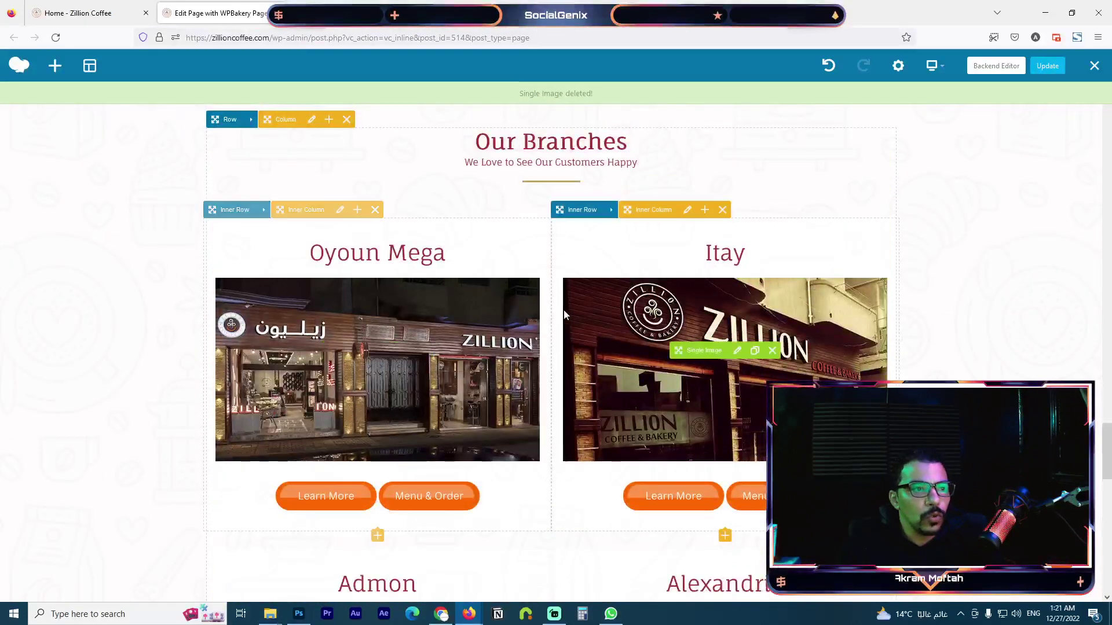
- Look over the page from the branches section up to the Sandwiches and Desserts info boxes
{"action": "scroll", "coordinate": [665, 351], "scroll_direction": "down", "scroll_amount": 1}
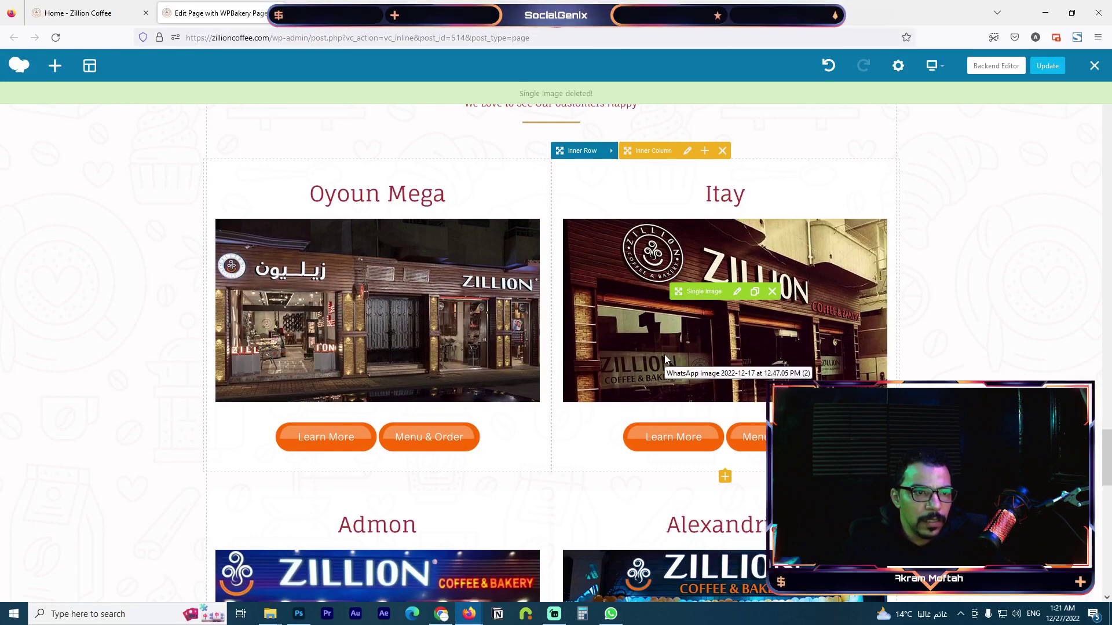
{"action": "scroll", "coordinate": [665, 359], "scroll_direction": "up", "scroll_amount": 10}
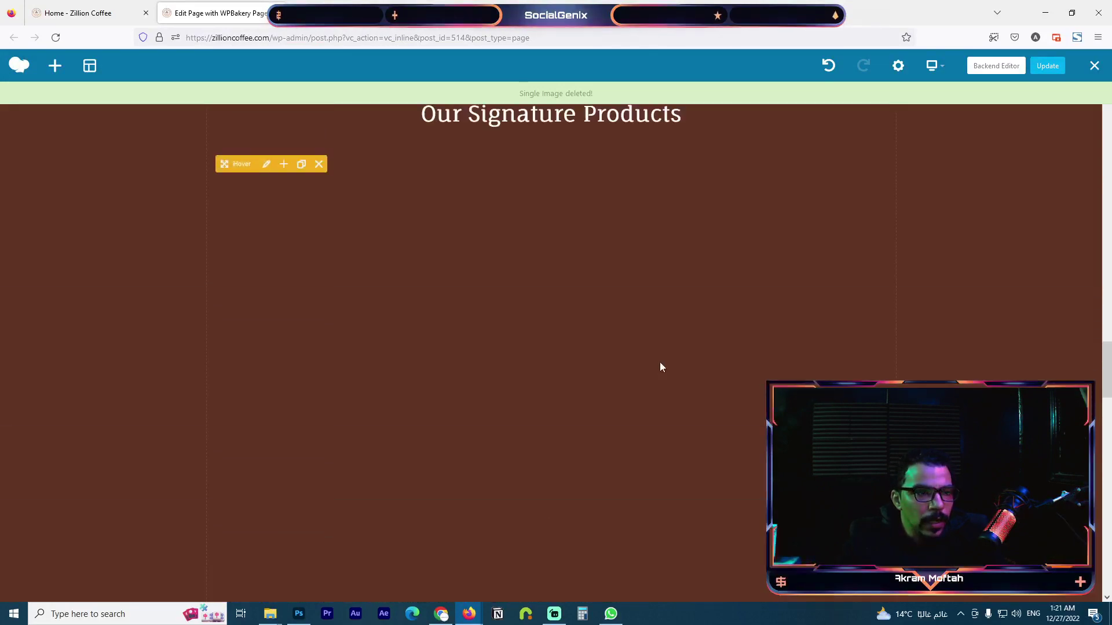
{"action": "scroll", "coordinate": [663, 371], "scroll_direction": "up", "scroll_amount": 10}
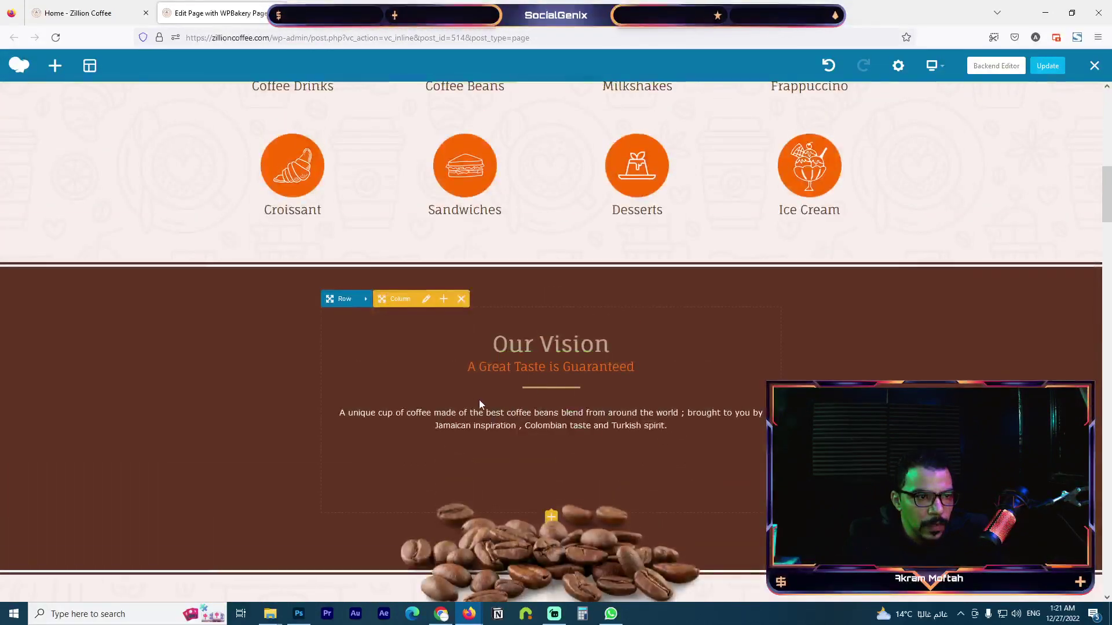
{"action": "mouse_move", "coordinate": [468, 183]}
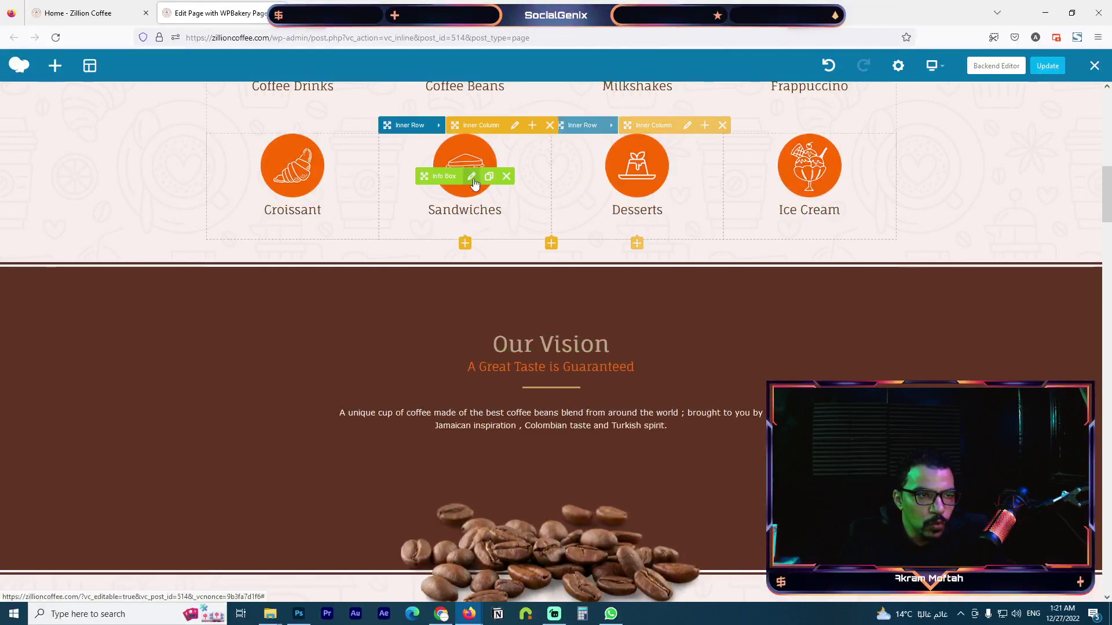
{"action": "mouse_move", "coordinate": [645, 186]}
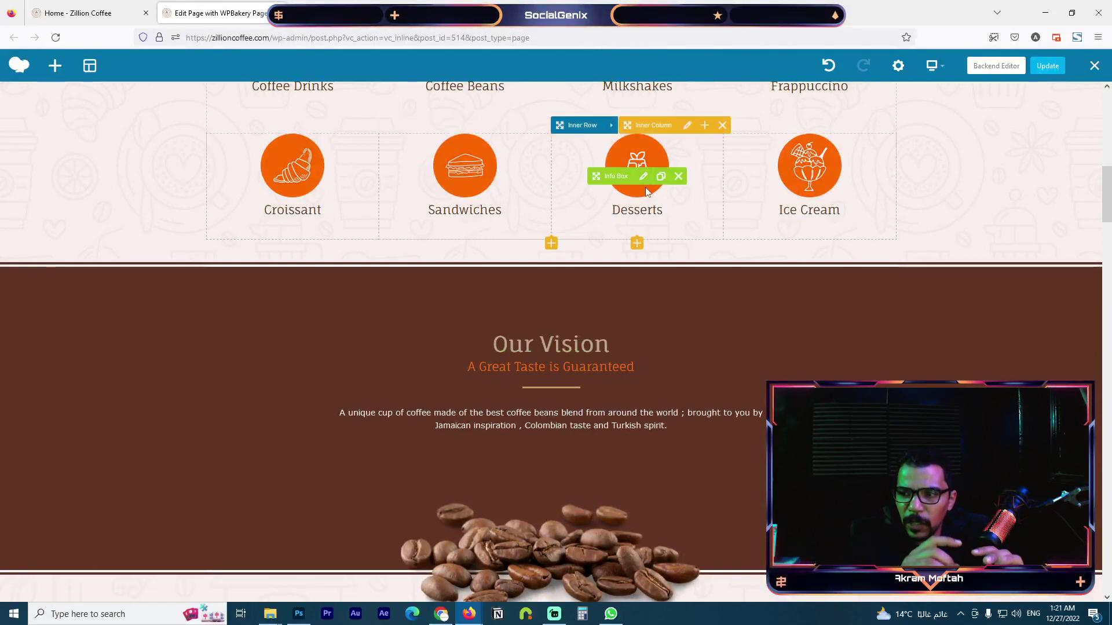
{"action": "scroll", "coordinate": [645, 286], "scroll_direction": "down", "scroll_amount": 10}
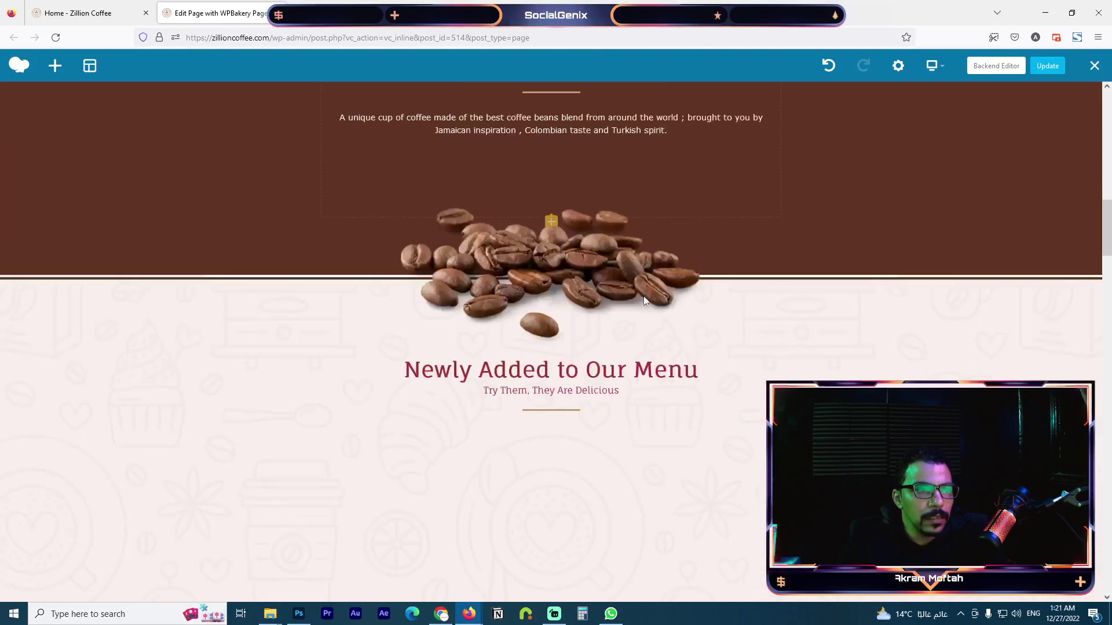
- Check the pixel dimensions of the Itay branch's photo in the media library, and close its image settings without changes
{"action": "scroll", "coordinate": [629, 357], "scroll_direction": "down", "scroll_amount": 12}
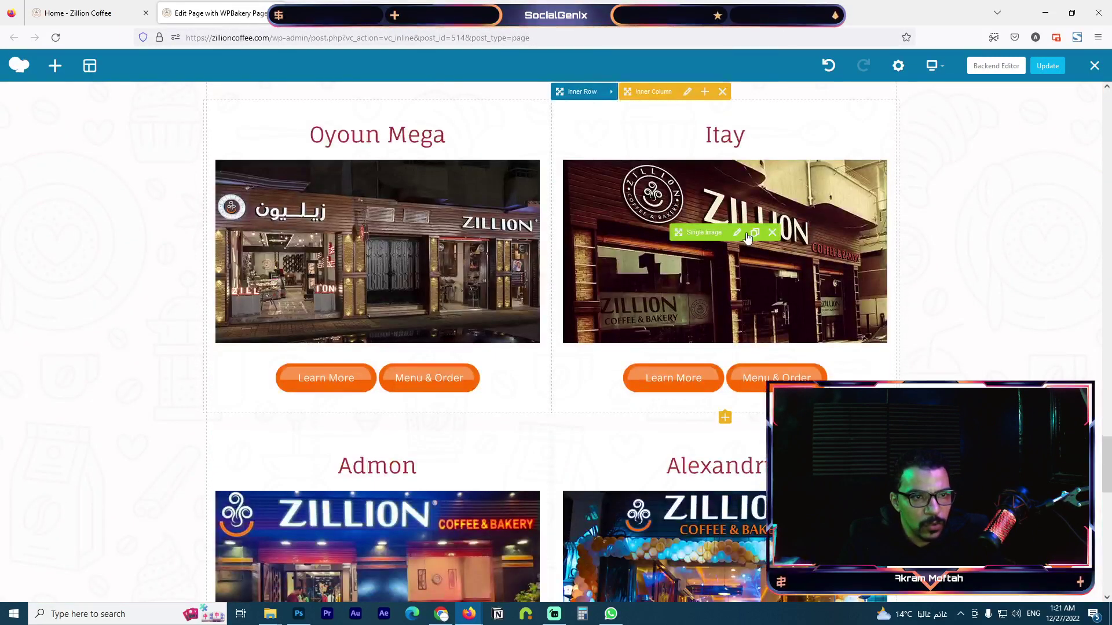
{"action": "left_click", "coordinate": [738, 233]}
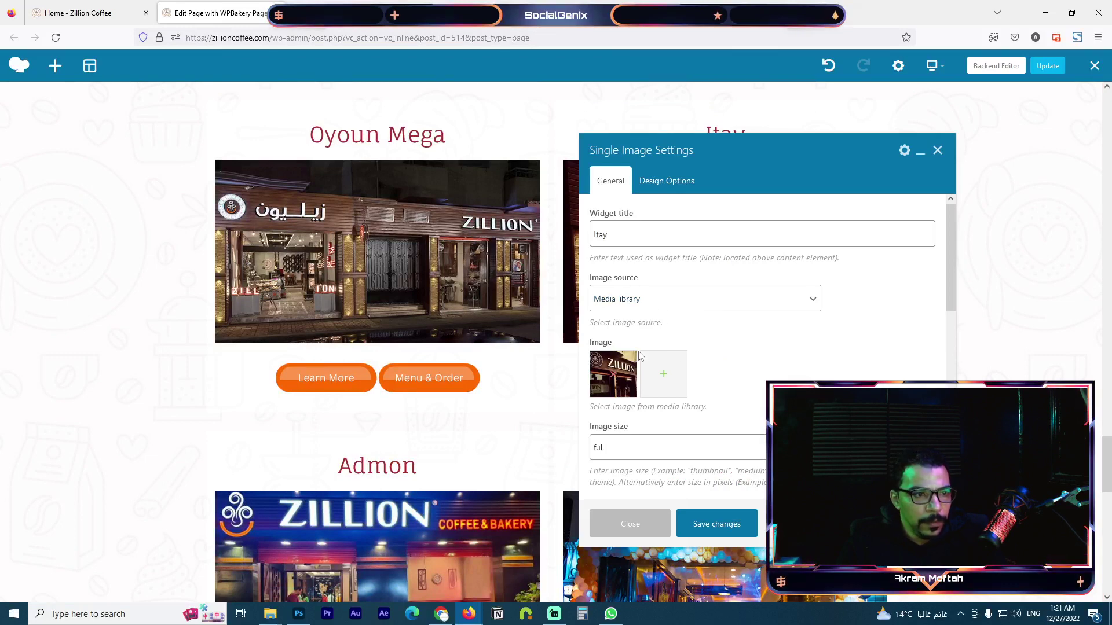
{"action": "left_click", "coordinate": [666, 377]}
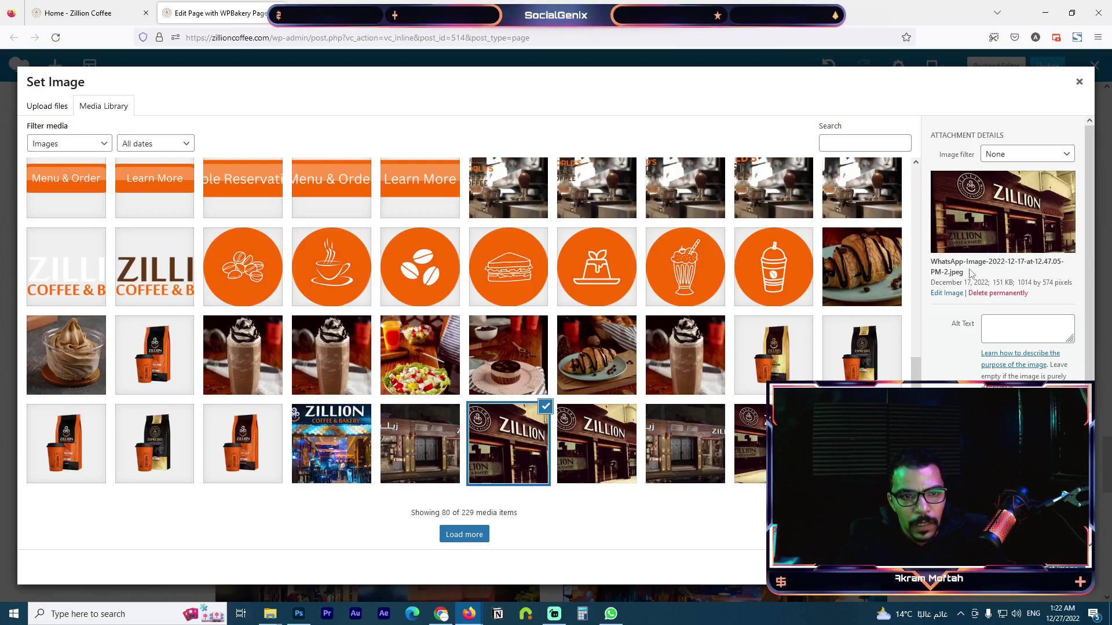
{"action": "double_click", "coordinate": [1025, 282]}
{"action": "double_click", "coordinate": [1025, 282]}
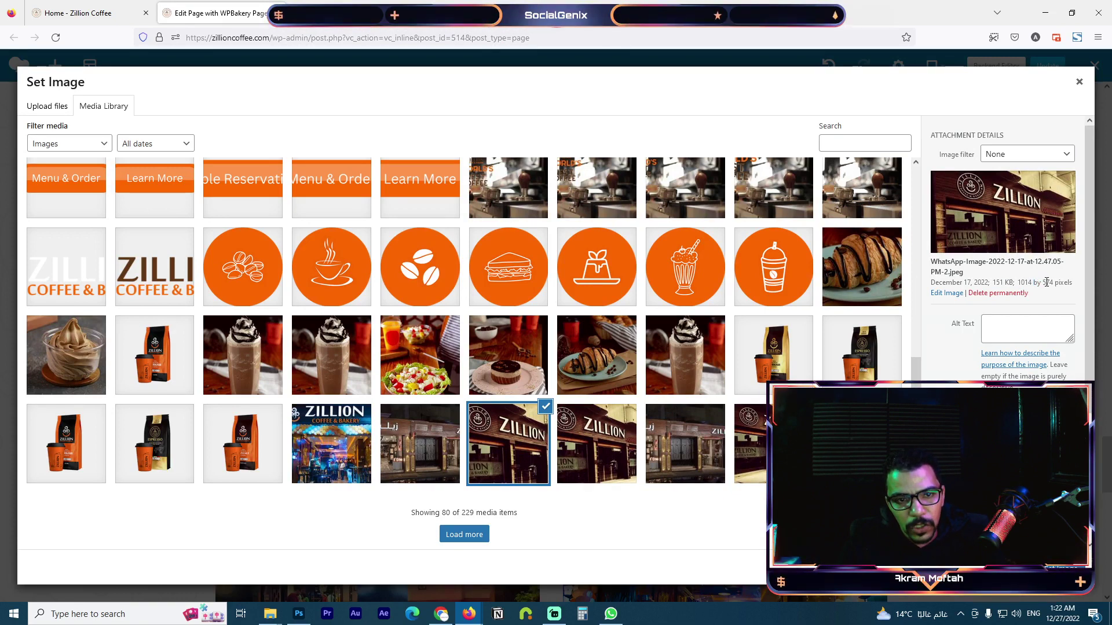
{"action": "double_click", "coordinate": [1025, 282]}
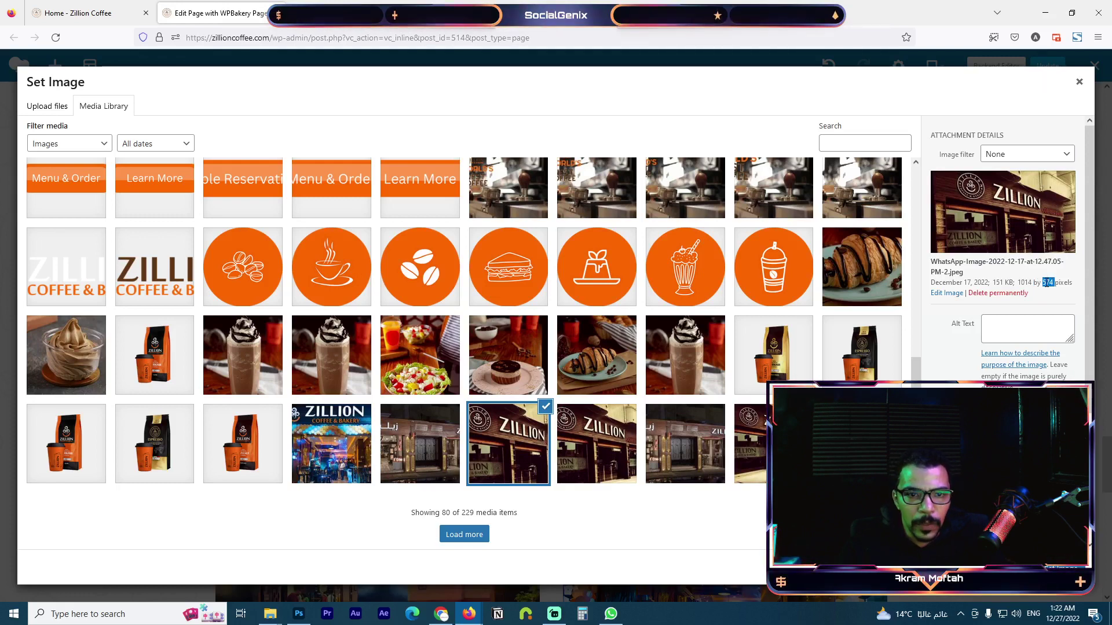
{"action": "left_click", "coordinate": [1046, 282]}
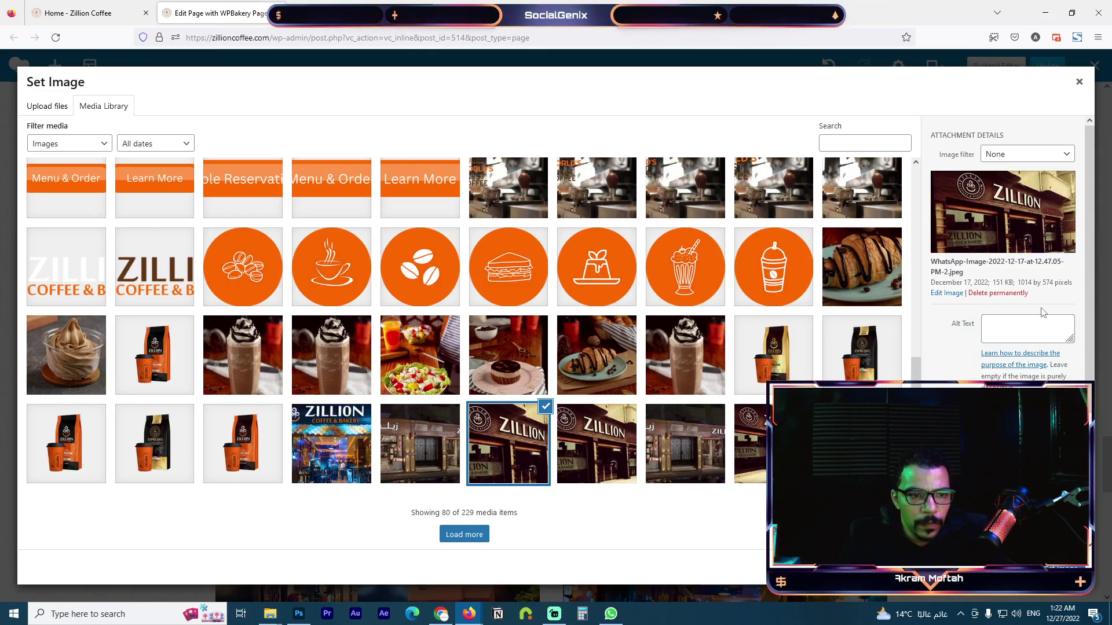
{"action": "left_click", "coordinate": [1079, 84]}
{"action": "left_click", "coordinate": [637, 521]}
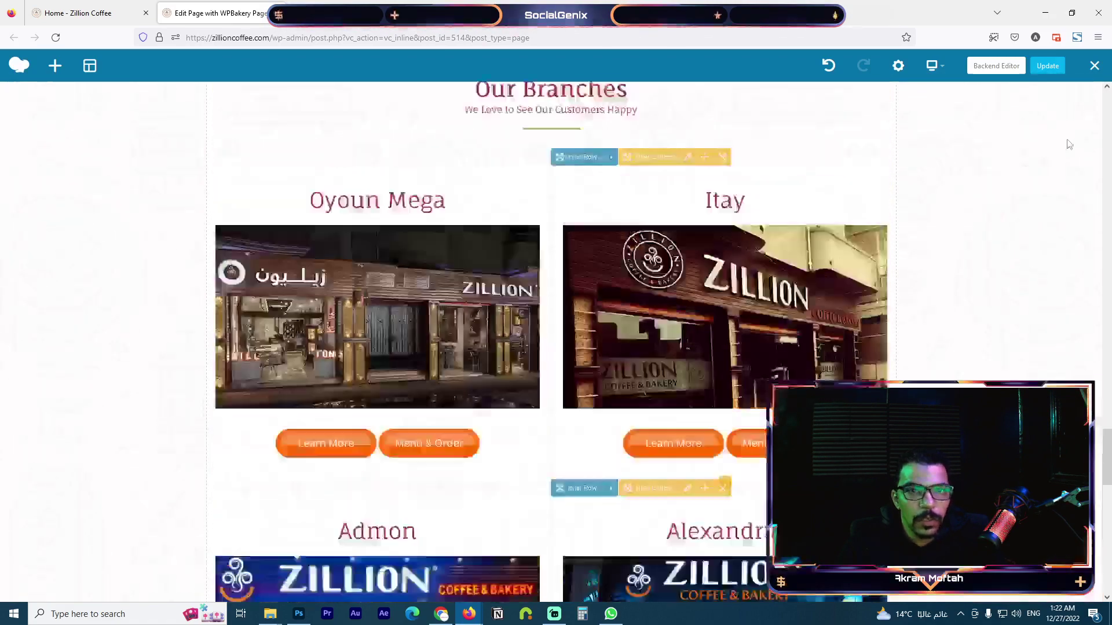
- Review the top of the page from the header slider down to the product category icons
{"action": "scroll", "coordinate": [867, 289], "scroll_direction": "up", "scroll_amount": 15}
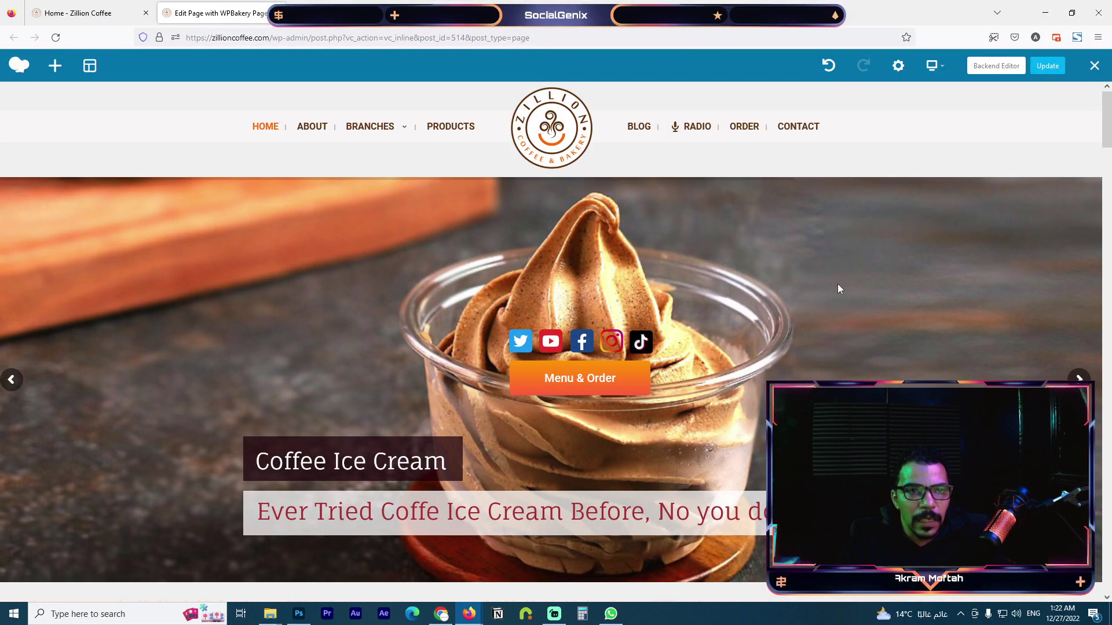
{"action": "scroll", "coordinate": [837, 289], "scroll_direction": "down", "scroll_amount": 4}
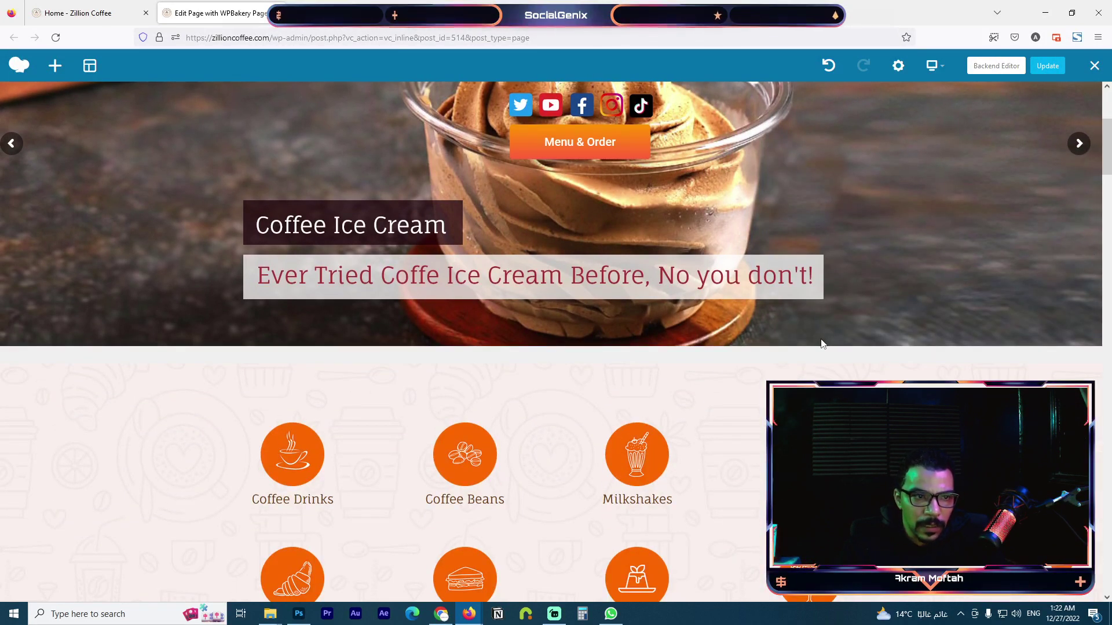
{"action": "scroll", "coordinate": [822, 344], "scroll_direction": "down", "scroll_amount": 4}
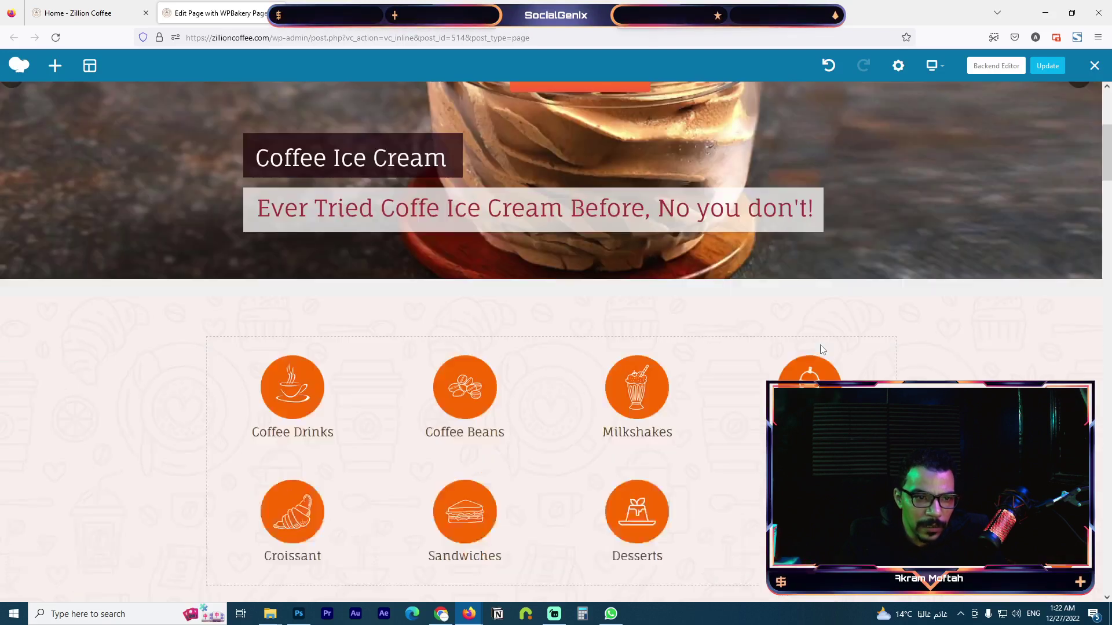